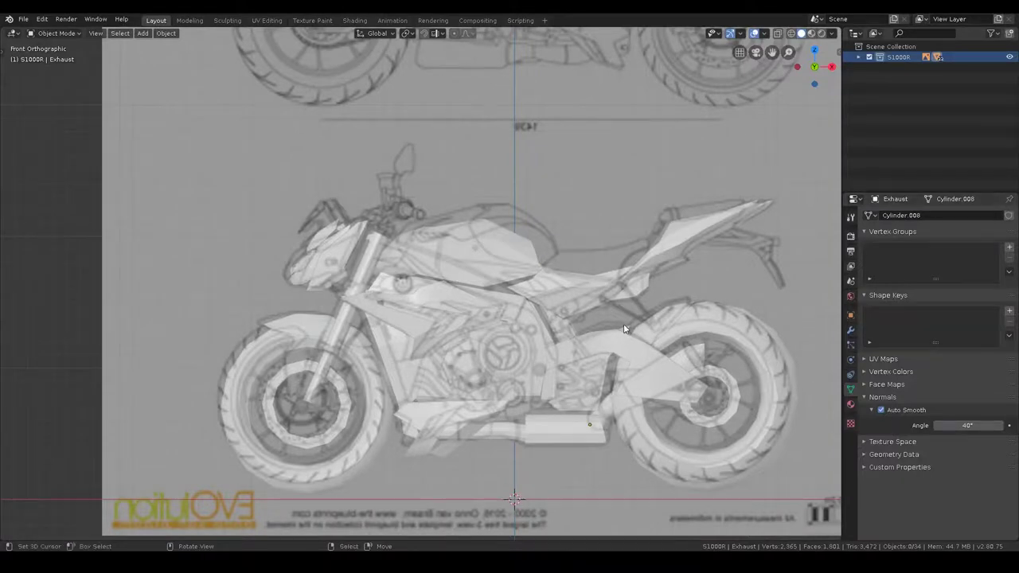
Step: Inspect the motorcycle's engine close up and save the scene as s1000r.blend
{"action": "mouse_move", "coordinate": [624, 328]}
{"action": "middle_mouse_down"}
{"action": "mouse_move", "coordinate": [648, 352]}
{"action": "mouse_move", "coordinate": [592, 334]}
{"action": "mouse_move", "coordinate": [815, 328]}
{"action": "mouse_move", "coordinate": [10, 333]}
{"action": "mouse_move", "coordinate": [56, 332]}
{"action": "mouse_move", "coordinate": [39, 322]}
{"action": "mouse_move", "coordinate": [59, 308]}
{"action": "mouse_move", "coordinate": [32, 318]}
{"action": "mouse_move", "coordinate": [82, 348]}
{"action": "mouse_move", "coordinate": [342, 301]}
{"action": "middle_mouse_up"}
{"action": "scroll", "coordinate": [693, 359], "scroll_direction": "down", "scroll_amount": 5}
{"action": "scroll", "coordinate": [661, 351], "scroll_direction": "up", "scroll_amount": 2}
{"action": "scroll", "coordinate": [636, 342], "scroll_direction": "up", "scroll_amount": 3}
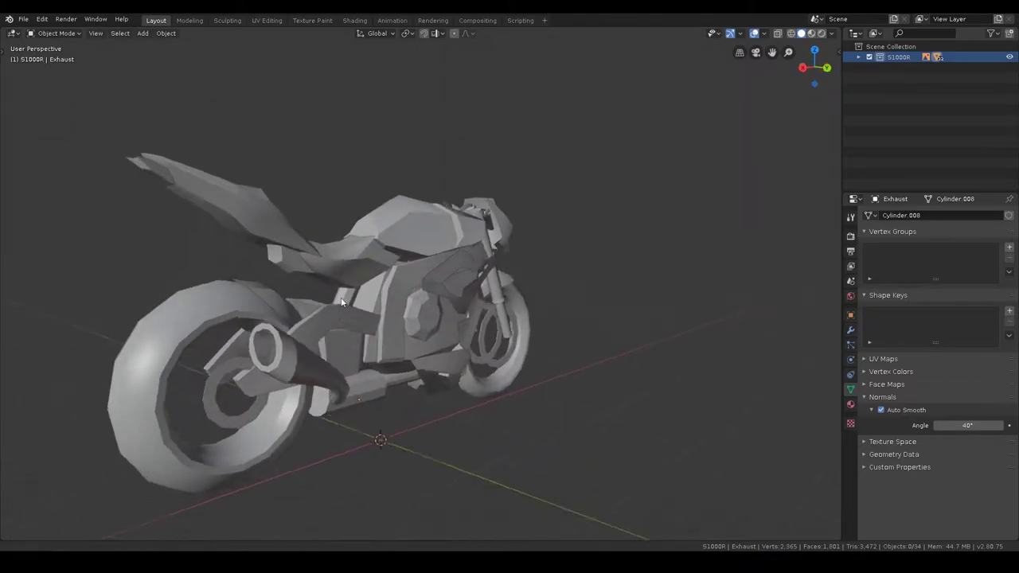
{"action": "scroll", "coordinate": [343, 301], "scroll_direction": "up", "scroll_amount": 5}
{"action": "mouse_move", "coordinate": [419, 284]}
{"action": "middle_mouse_down"}
{"action": "mouse_move", "coordinate": [367, 295]}
{"action": "mouse_move", "coordinate": [366, 257]}
{"action": "mouse_move", "coordinate": [393, 243]}
{"action": "mouse_move", "coordinate": [289, 280]}
{"action": "mouse_move", "coordinate": [326, 303]}
{"action": "mouse_move", "coordinate": [337, 335]}
{"action": "mouse_move", "coordinate": [287, 355]}
{"action": "mouse_move", "coordinate": [171, 344]}
{"action": "mouse_move", "coordinate": [176, 242]}
{"action": "mouse_move", "coordinate": [522, 267]}
{"action": "mouse_move", "coordinate": [603, 246]}
{"action": "mouse_move", "coordinate": [567, 241]}
{"action": "mouse_move", "coordinate": [559, 262]}
{"action": "mouse_move", "coordinate": [502, 258]}
{"action": "mouse_move", "coordinate": [492, 224]}
{"action": "mouse_move", "coordinate": [474, 208]}
{"action": "mouse_move", "coordinate": [448, 215]}
{"action": "mouse_move", "coordinate": [496, 226]}
{"action": "mouse_move", "coordinate": [417, 251]}
{"action": "mouse_move", "coordinate": [450, 234]}
{"action": "mouse_move", "coordinate": [454, 226]}
{"action": "mouse_move", "coordinate": [425, 242]}
{"action": "mouse_move", "coordinate": [423, 217]}
{"action": "mouse_move", "coordinate": [431, 188]}
{"action": "mouse_move", "coordinate": [460, 168]}
{"action": "mouse_move", "coordinate": [389, 264]}
{"action": "mouse_move", "coordinate": [403, 295]}
{"action": "middle_mouse_up"}
{"action": "key", "text": "ctrl+s"}
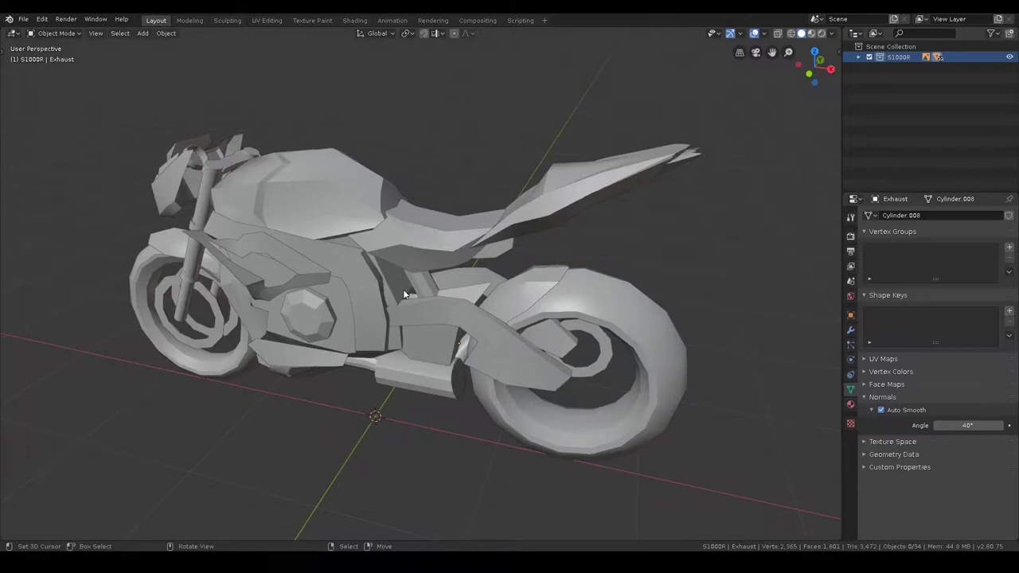
Step: Switch to the front blueprint view and bring up the Add menu's mesh list
{"action": "mouse_move", "coordinate": [403, 289]}
{"action": "middle_mouse_down"}
{"action": "mouse_move", "coordinate": [327, 285]}
{"action": "mouse_move", "coordinate": [388, 306]}
{"action": "mouse_move", "coordinate": [393, 336]}
{"action": "mouse_move", "coordinate": [440, 326]}
{"action": "mouse_move", "coordinate": [420, 328]}
{"action": "middle_mouse_up"}
{"action": "key", "text": "KP_1"}
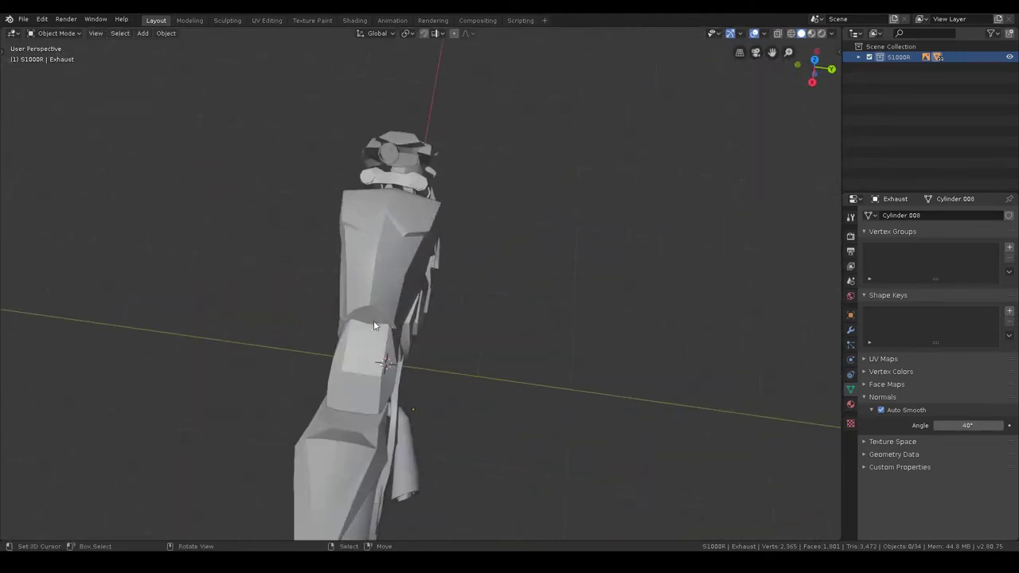
{"action": "key", "text": "shift+a"}
{"action": "mouse_move", "coordinate": [390, 328]}
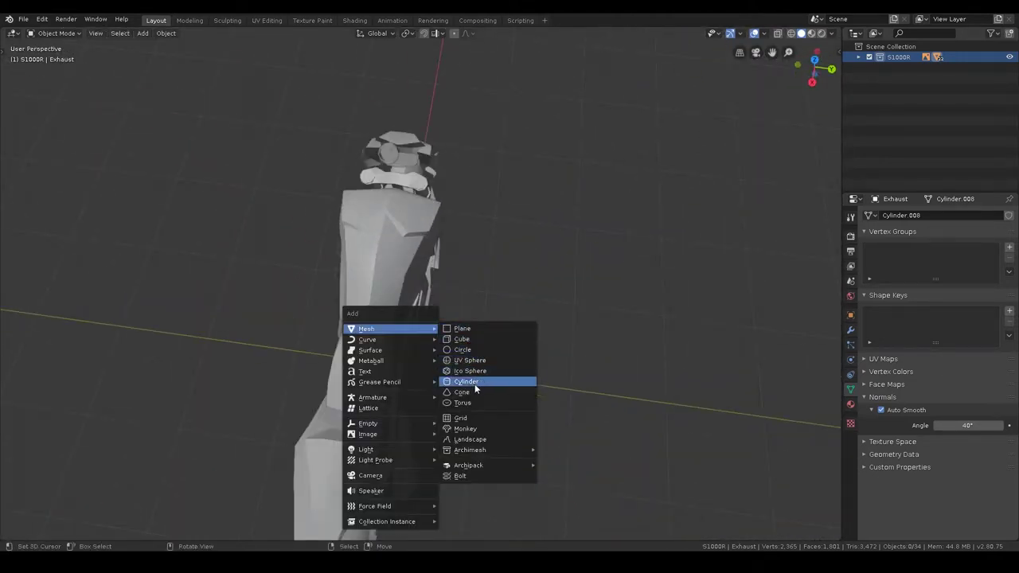
Step: Add a cylinder and move its mesh beside the bike
{"action": "left_click", "coordinate": [475, 383]}
{"action": "mouse_move", "coordinate": [422, 355]}
{"action": "middle_mouse_down"}
{"action": "mouse_move", "coordinate": [468, 367]}
{"action": "mouse_move", "coordinate": [492, 355]}
{"action": "mouse_move", "coordinate": [488, 363]}
{"action": "middle_mouse_up"}
{"action": "key", "text": "ctrl+Tab"}
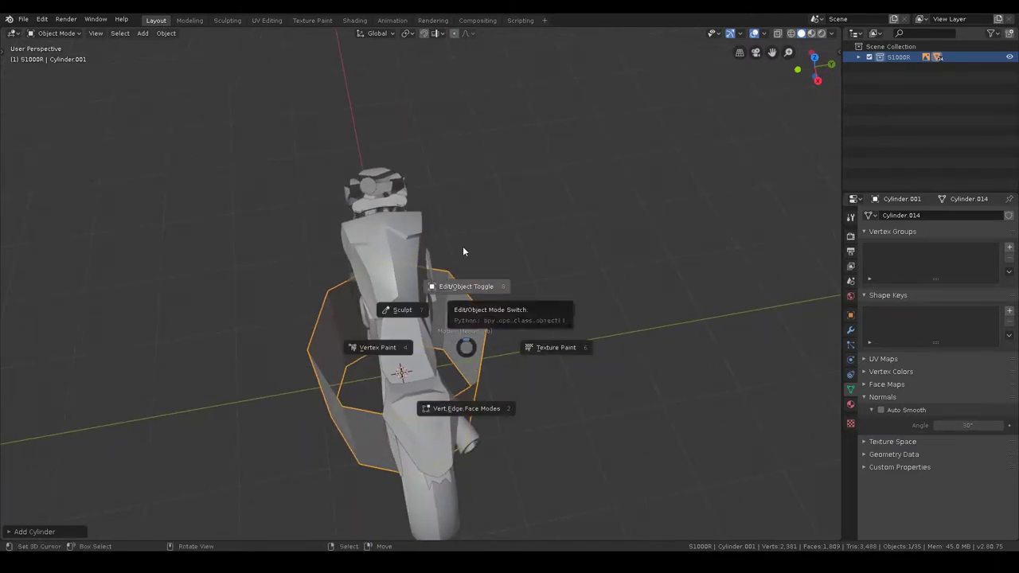
{"action": "left_click", "coordinate": [463, 250]}
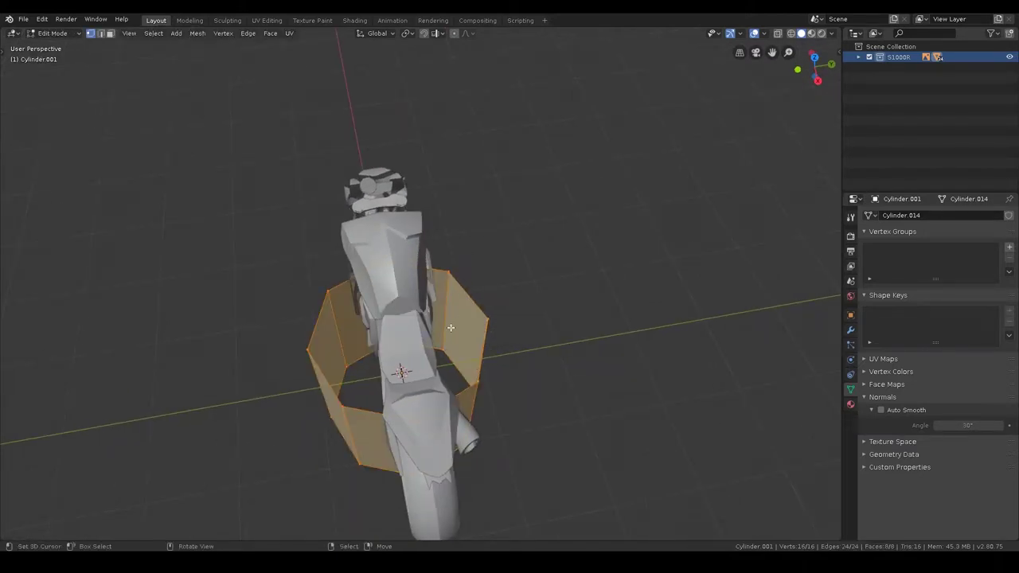
{"action": "key", "text": "g"}
{"action": "left_click", "coordinate": [529, 336]}
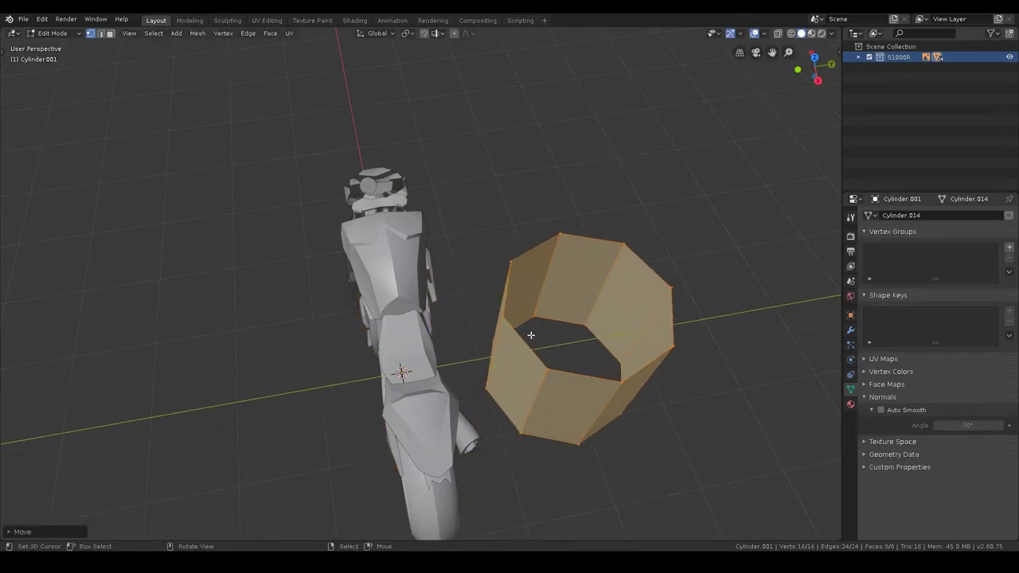
{"action": "key", "text": "Tab"}
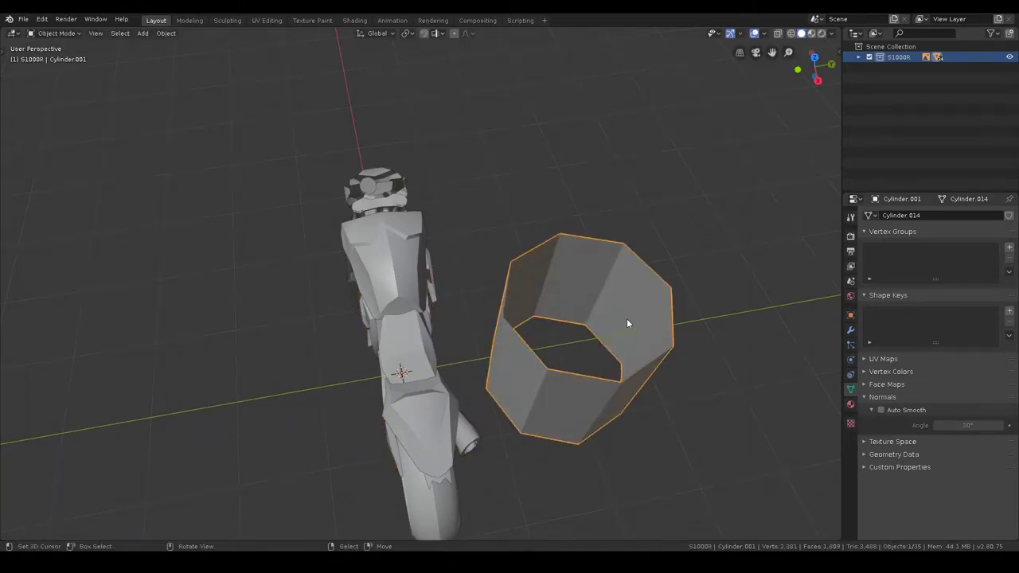
Step: Snap the cylinder to the bike's centre and rotate it 90° about X
{"action": "key", "text": "Tab"}
{"action": "key", "text": "shift+s"}
{"action": "key", "text": "ctrl+Tab"}
{"action": "left_click", "coordinate": [474, 264]}
{"action": "type", "text": "r"}
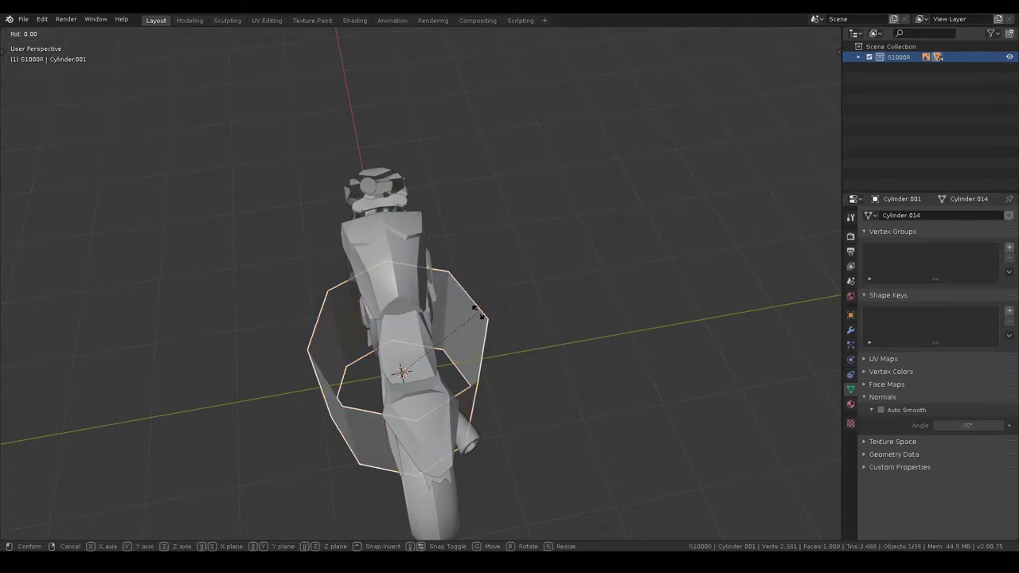
{"action": "type", "text": "x90"}
{"action": "key", "text": "Return"}
Step: Move the whole cylinder mesh along Y to the bike's right and show its modifiers
{"action": "key", "text": "Tab"}
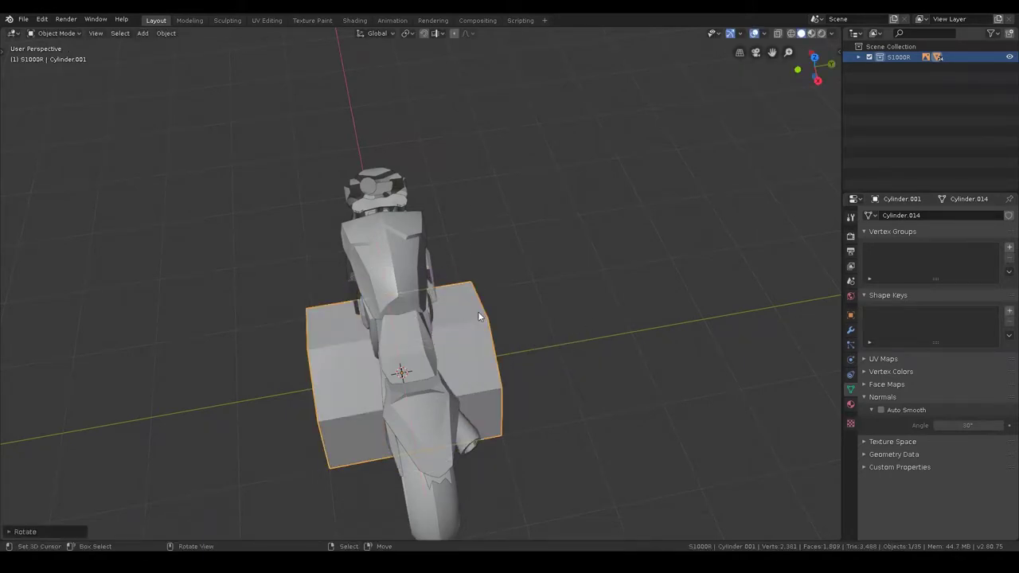
{"action": "key", "text": "a"}
{"action": "key", "text": "g"}
{"action": "key", "text": "y"}
{"action": "left_click", "coordinate": [581, 329]}
{"action": "key", "text": "Tab"}
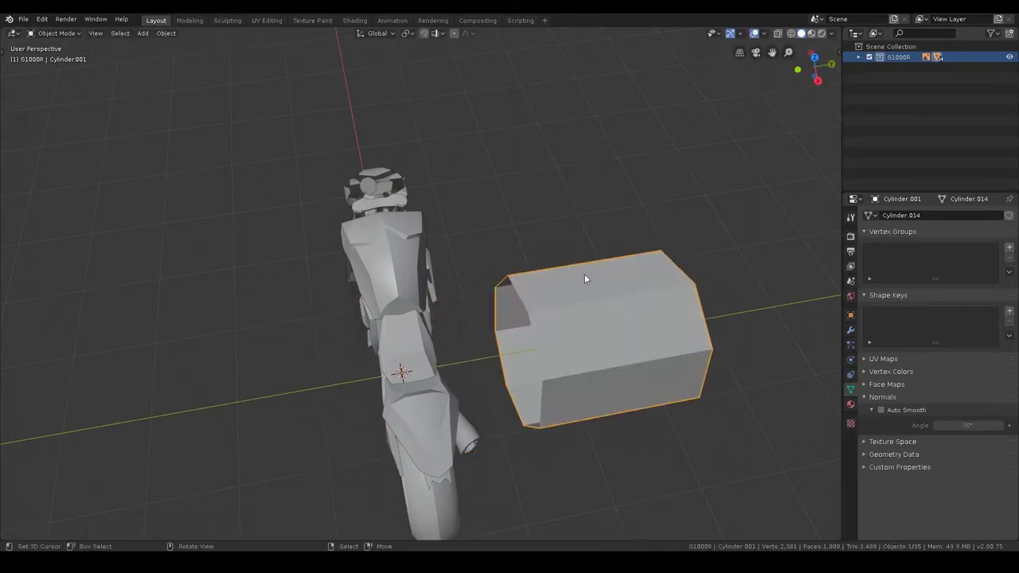
{"action": "left_click", "coordinate": [850, 331]}
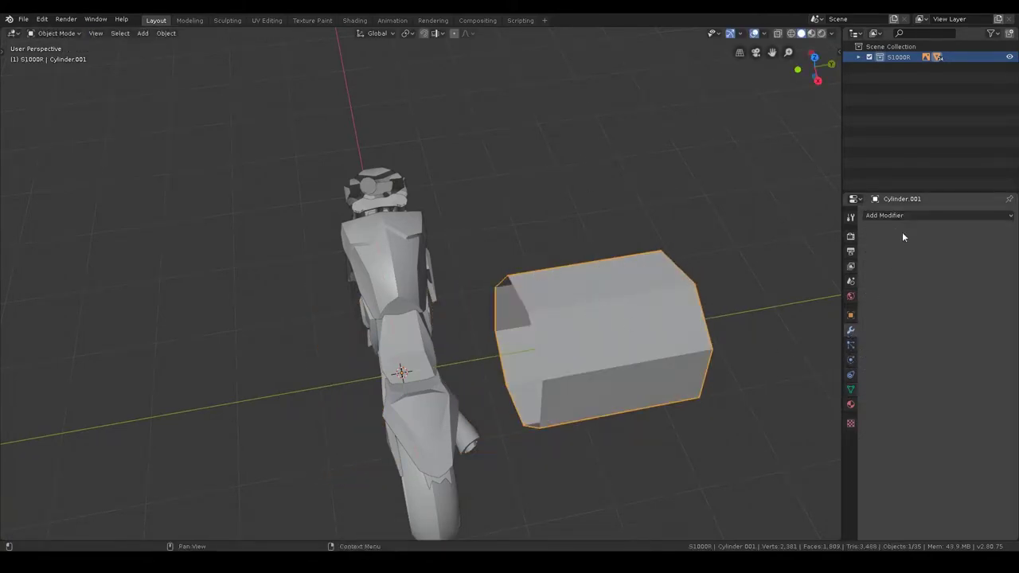
Step: Add a Mirror modifier mirroring along Z only, with Clipping enabled
{"action": "left_click", "coordinate": [902, 216]}
{"action": "left_click", "coordinate": [779, 326]}
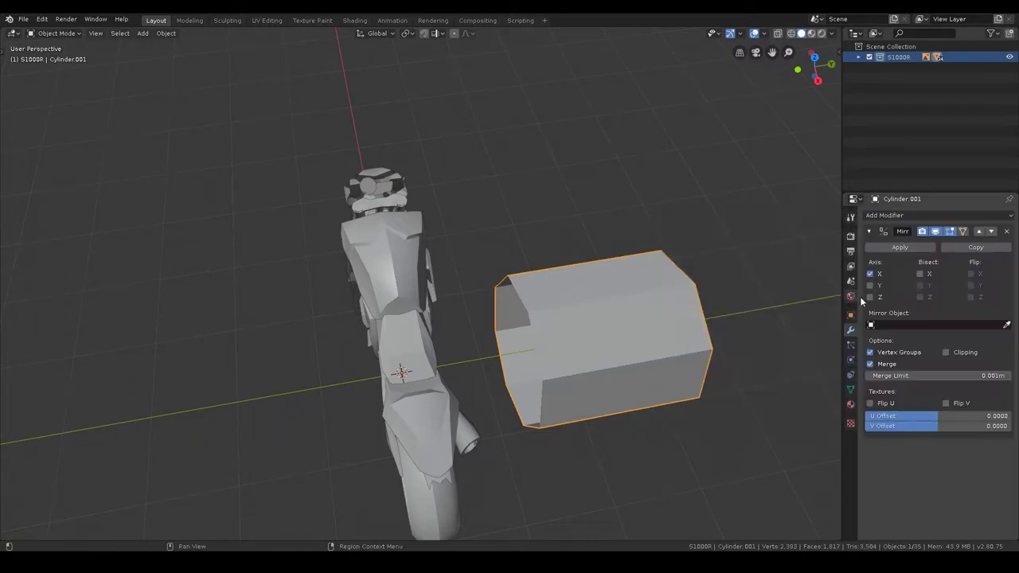
{"action": "left_click", "coordinate": [870, 285]}
{"action": "left_click", "coordinate": [870, 297]}
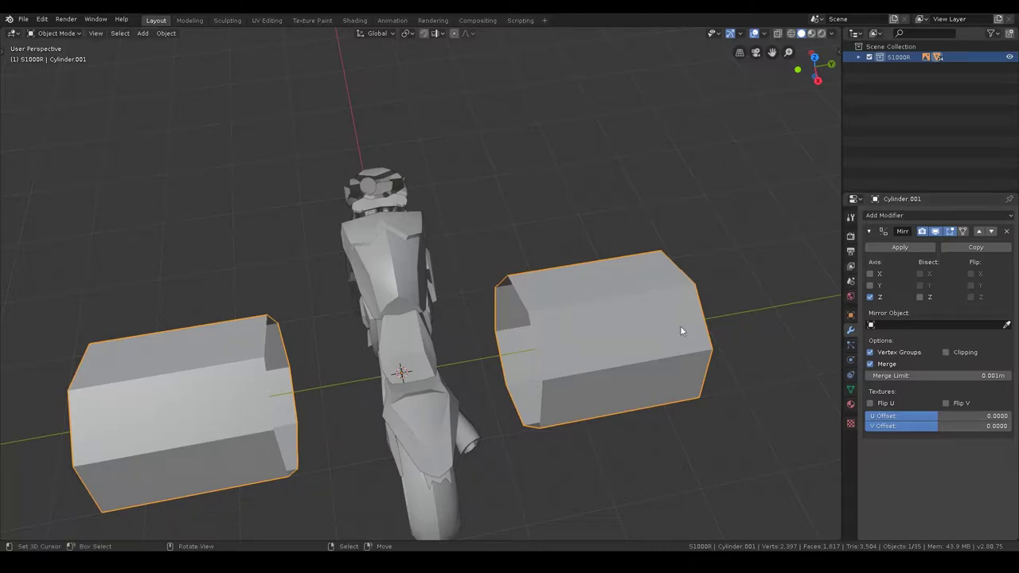
{"action": "middle_click_drag", "start_coordinate": [680, 325], "coordinate": [437, 265]}
{"action": "left_click", "coordinate": [946, 352]}
Step: Shrink the mirrored cylinder pair, raise it onto the tank, then shrink it further
{"action": "key", "text": "ctrl+Tab"}
{"action": "left_click", "coordinate": [539, 277]}
{"action": "key", "text": "alt+a"}
{"action": "key", "text": "a"}
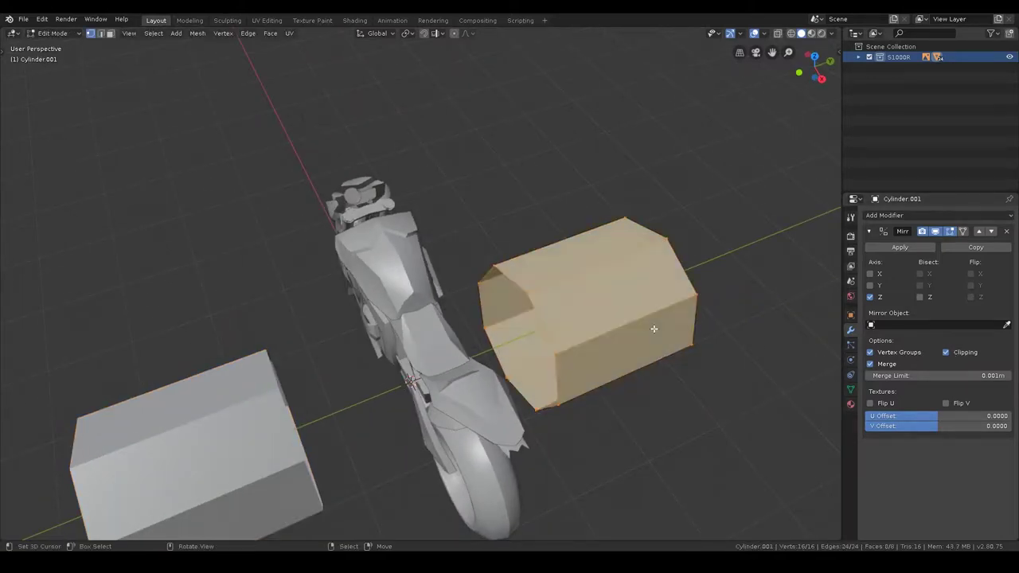
{"action": "key", "text": "Tab"}
{"action": "key", "text": "s"}
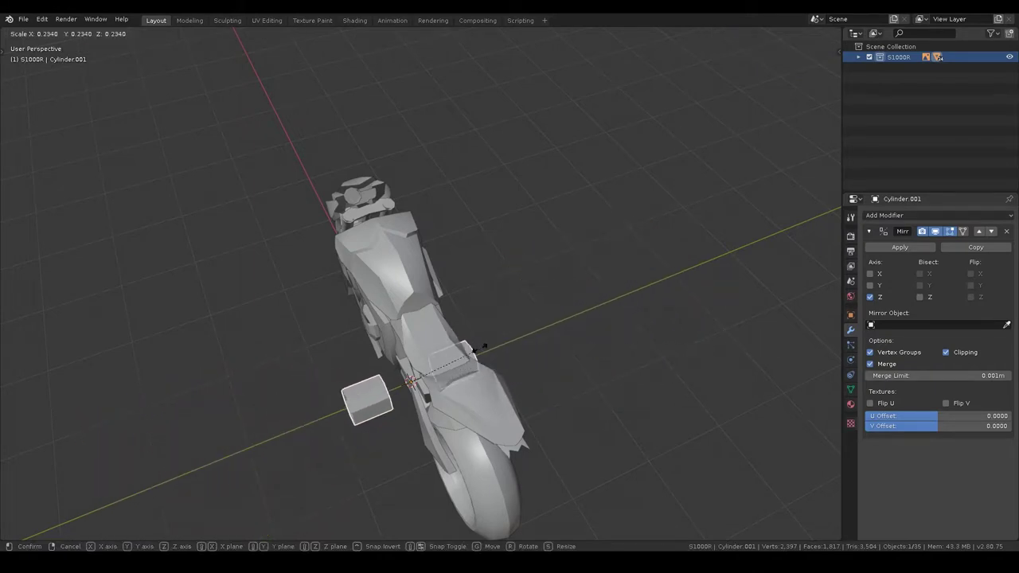
{"action": "left_click", "coordinate": [422, 374]}
{"action": "key", "text": "g"}
{"action": "left_click", "coordinate": [449, 219]}
{"action": "key", "text": "s"}
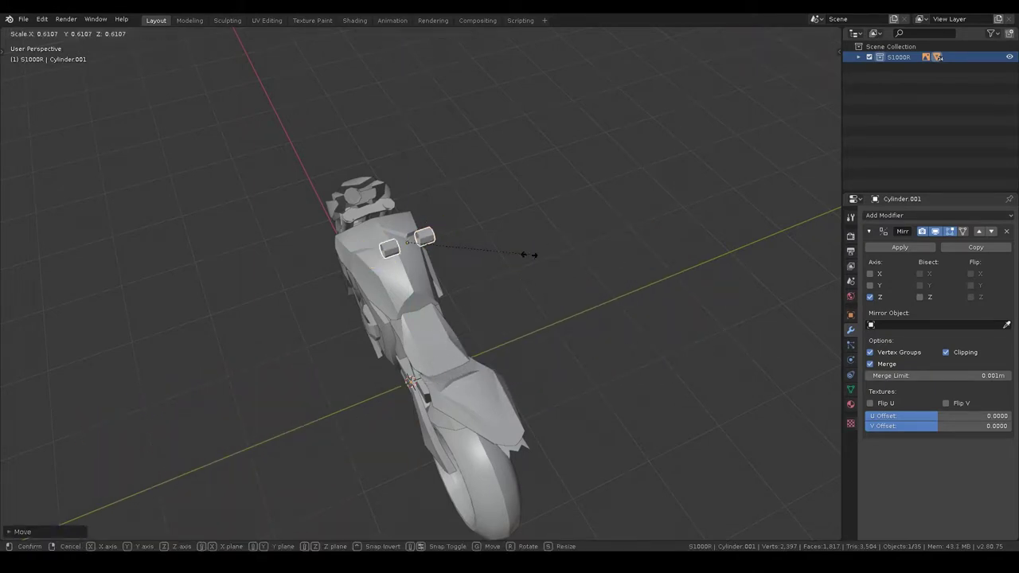
{"action": "left_click", "coordinate": [460, 256]}
{"action": "mouse_move", "coordinate": [460, 256]}
{"action": "middle_mouse_down"}
{"action": "mouse_move", "coordinate": [424, 248]}
{"action": "mouse_move", "coordinate": [530, 235]}
{"action": "middle_mouse_up"}
Step: In front blueprint view, move the mirrored pair down onto the bike
{"action": "scroll", "coordinate": [531, 235], "scroll_direction": "up", "scroll_amount": 5}
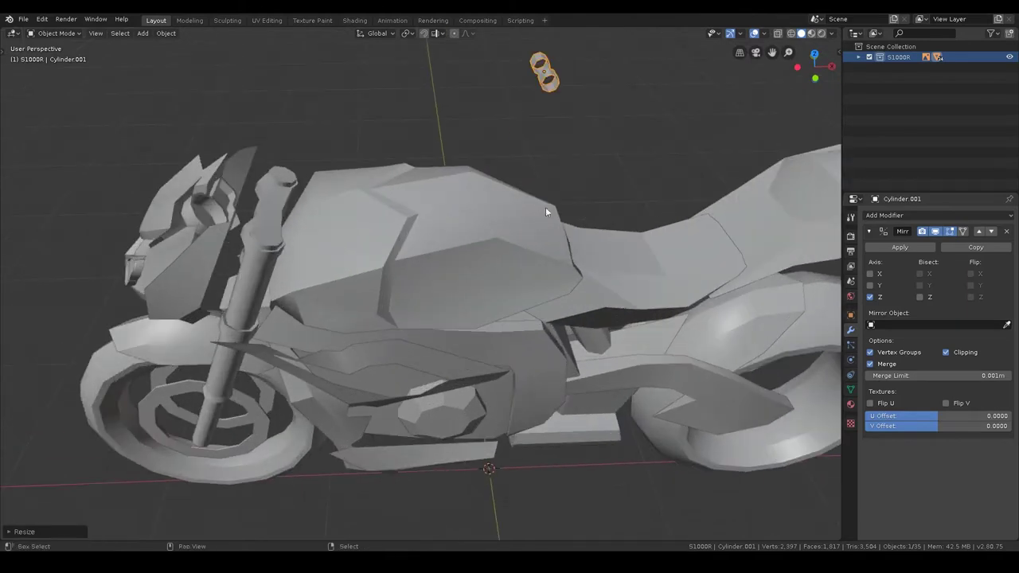
{"action": "scroll", "coordinate": [550, 227], "scroll_direction": "up", "scroll_amount": 3}
{"action": "key", "text": "s"}
{"action": "key", "text": "Escape"}
{"action": "key", "text": "KP_1"}
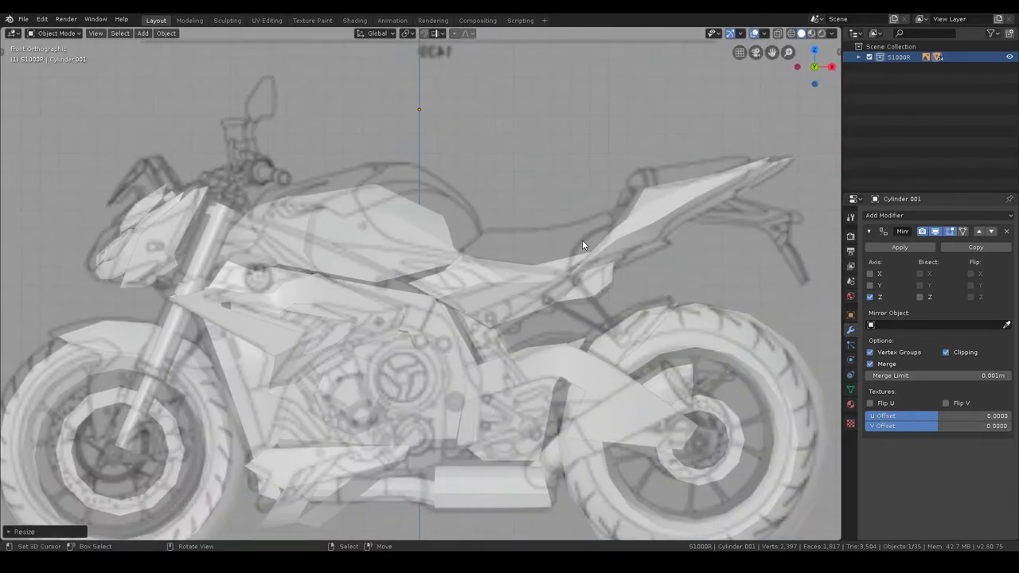
{"action": "key", "text": "g"}
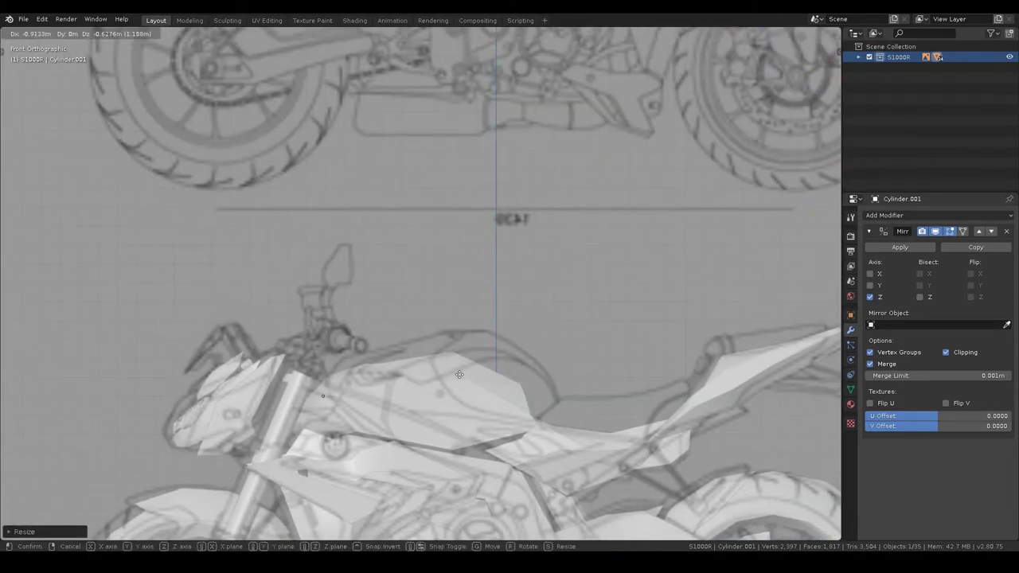
{"action": "left_click", "coordinate": [459, 374]}
Step: Reposition the pair onto the handlebar and orbit to an angled close-up
{"action": "scroll", "coordinate": [552, 249], "scroll_direction": "down", "scroll_amount": 2}
{"action": "mouse_move", "coordinate": [552, 249]}
{"action": "middle_mouse_down"}
{"action": "mouse_move", "coordinate": [530, 272]}
{"action": "mouse_move", "coordinate": [541, 273]}
{"action": "middle_mouse_up"}
{"action": "key", "text": "KP_1"}
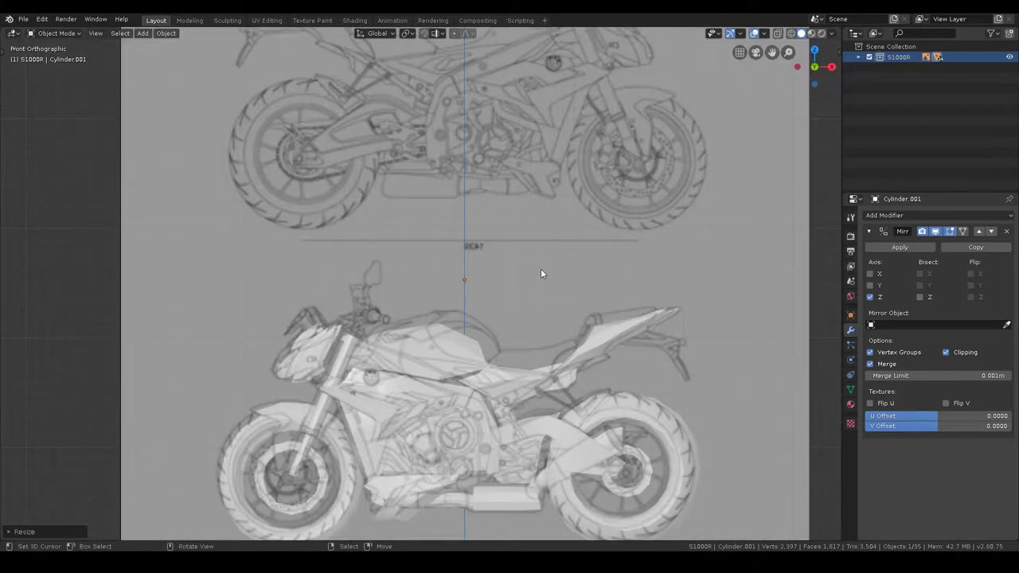
{"action": "key", "text": "g"}
{"action": "left_click", "coordinate": [426, 316]}
{"action": "scroll", "coordinate": [415, 316], "scroll_direction": "up", "scroll_amount": 5}
{"action": "scroll", "coordinate": [364, 377], "scroll_direction": "up", "scroll_amount": 2}
{"action": "scroll", "coordinate": [526, 303], "scroll_direction": "up", "scroll_amount": 3}
{"action": "mouse_move", "coordinate": [494, 322]}
{"action": "middle_mouse_down"}
{"action": "mouse_move", "coordinate": [339, 357]}
{"action": "mouse_move", "coordinate": [514, 337]}
{"action": "mouse_move", "coordinate": [494, 335]}
{"action": "middle_mouse_up"}
Step: Shift the cylinder mesh along Y and align its vertices with the lever outline
{"action": "key", "text": "Tab"}
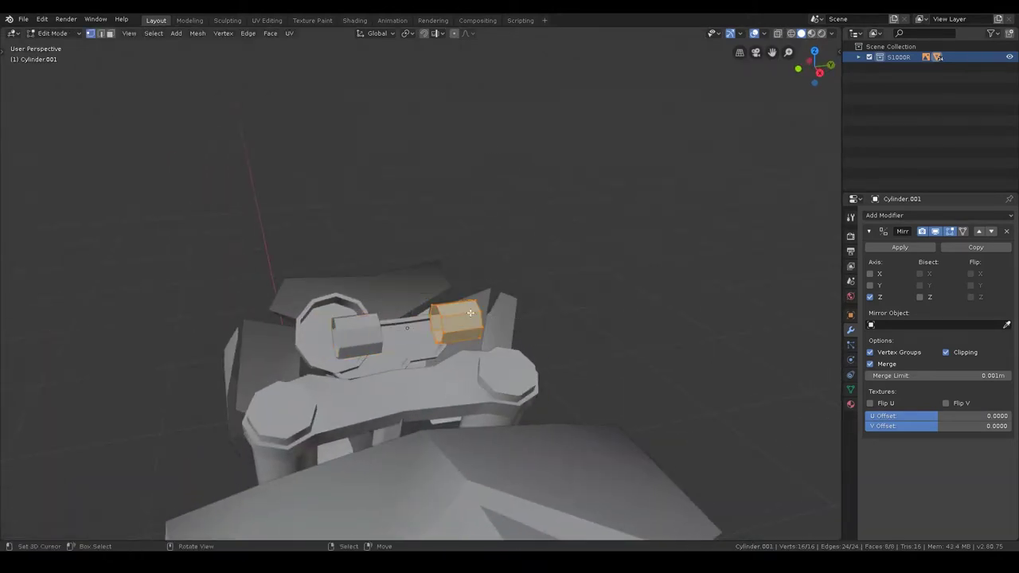
{"action": "key", "text": "g"}
{"action": "key", "text": "y"}
{"action": "left_click", "coordinate": [531, 312]}
{"action": "key", "text": "alt+a"}
{"action": "middle_click_drag", "start_coordinate": [511, 313], "coordinate": [590, 293]}
{"action": "key", "text": "KP_1"}
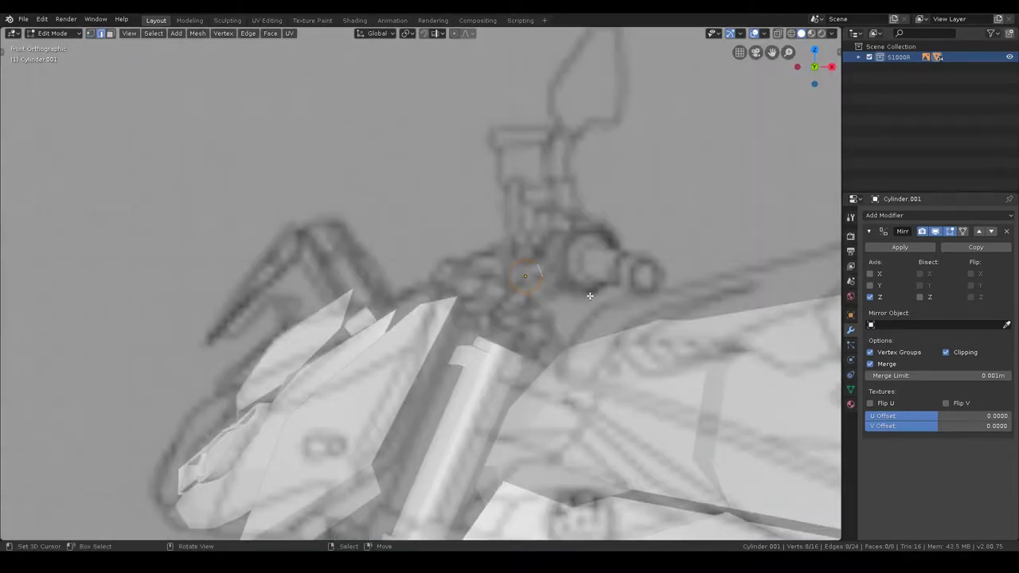
{"action": "key", "text": "g"}
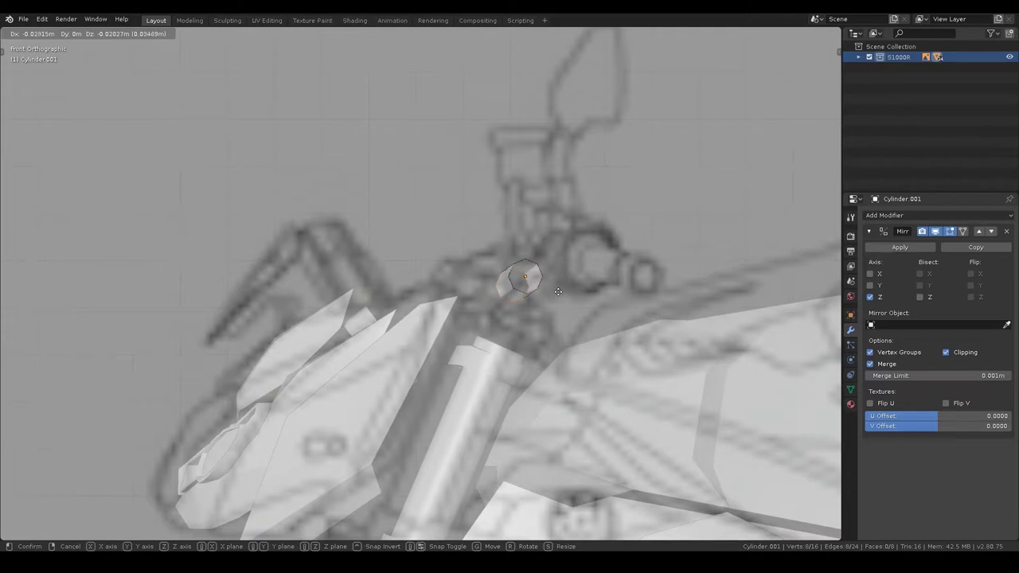
{"action": "left_click", "coordinate": [557, 290]}
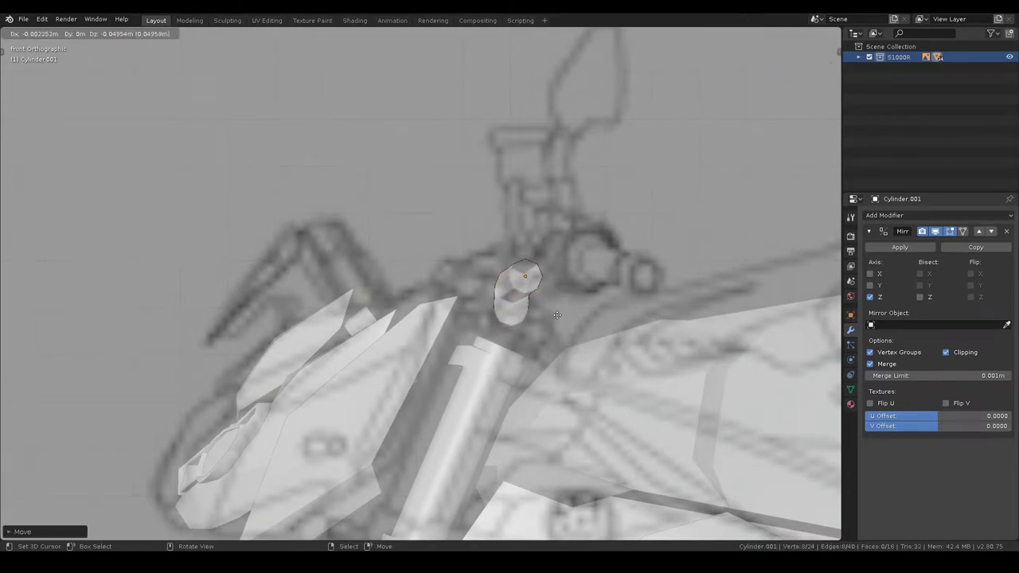
{"action": "middle_click_drag", "start_coordinate": [557, 315], "coordinate": [562, 348]}
Step: Extrude two new sections from the cylinder's end along the Y axis
{"action": "key", "text": "e"}
{"action": "key", "text": "y"}
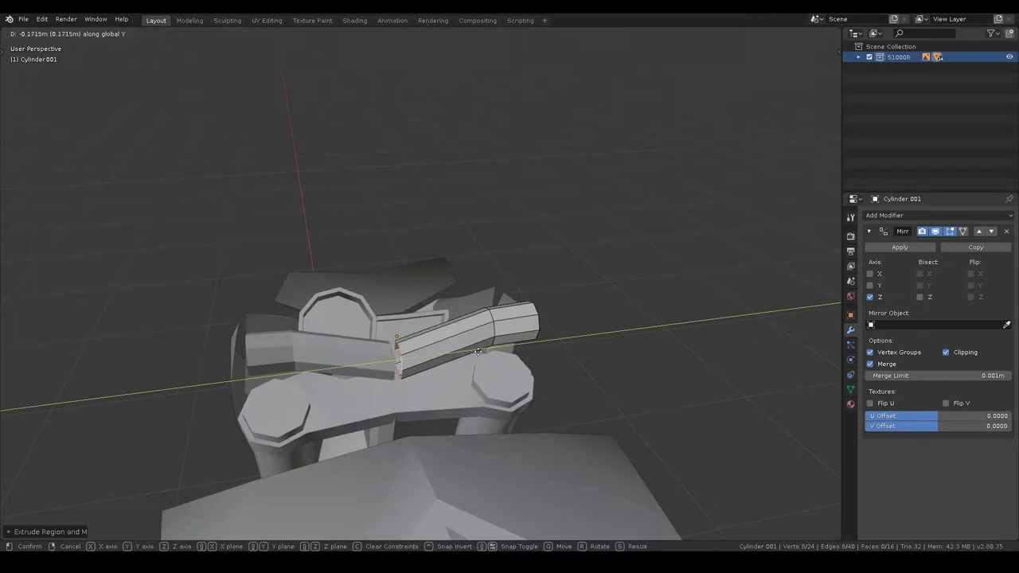
{"action": "left_click", "coordinate": [523, 346]}
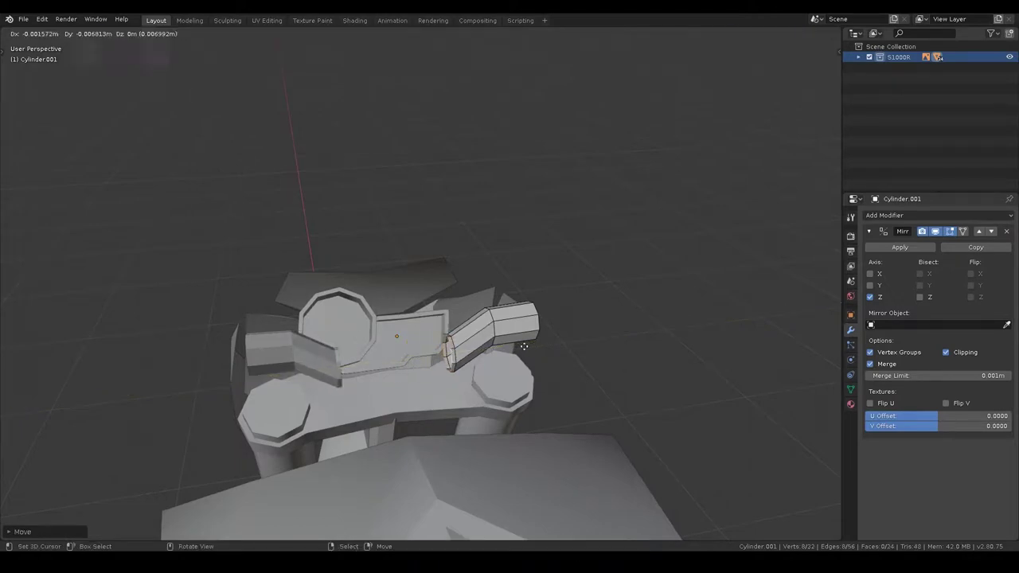
{"action": "key", "text": "e"}
{"action": "key", "text": "y"}
{"action": "left_click", "coordinate": [400, 351]}
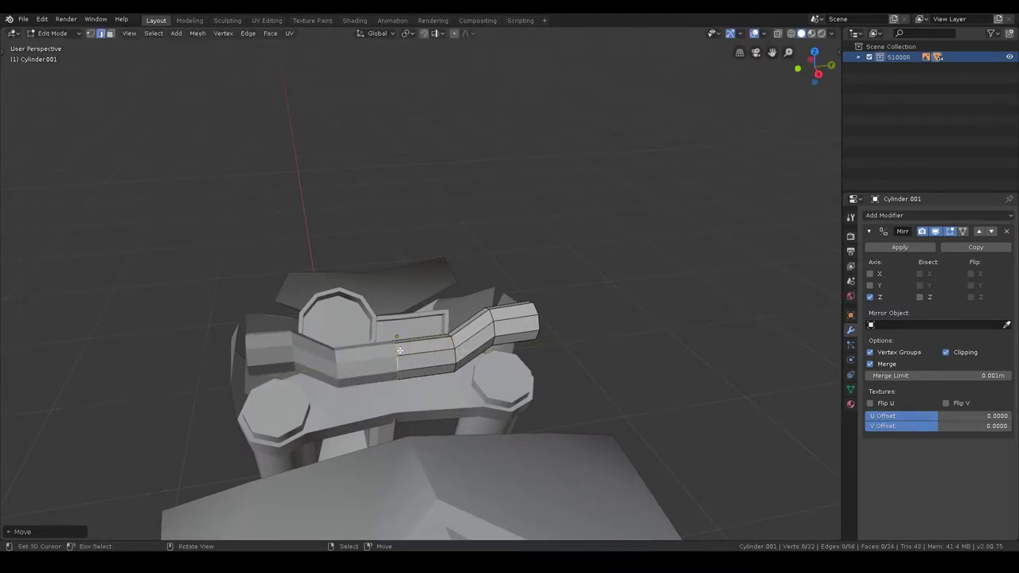
{"action": "middle_click_drag", "start_coordinate": [400, 351], "coordinate": [456, 413]}
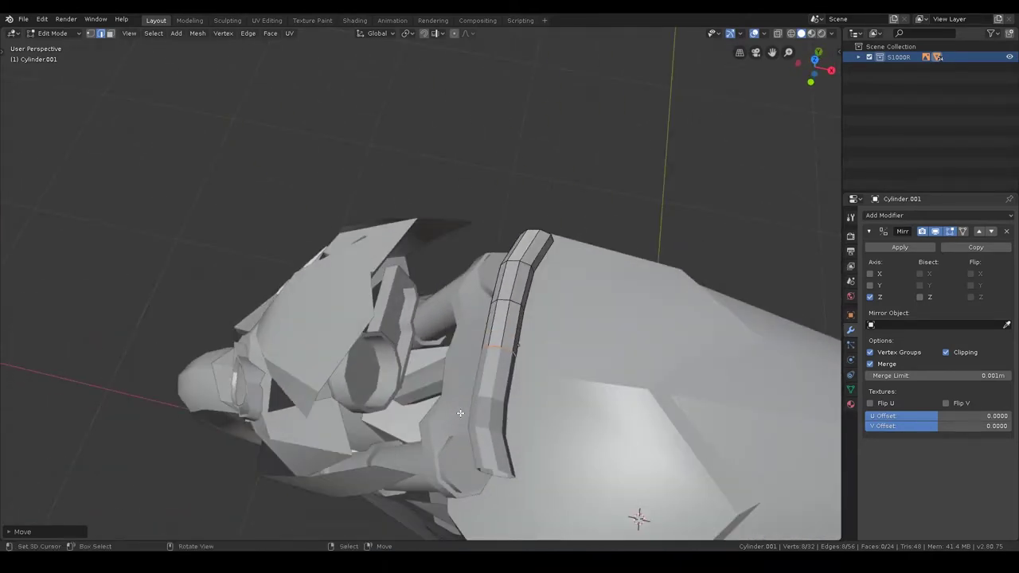
{"action": "middle_click_drag", "start_coordinate": [545, 361], "coordinate": [445, 366]}
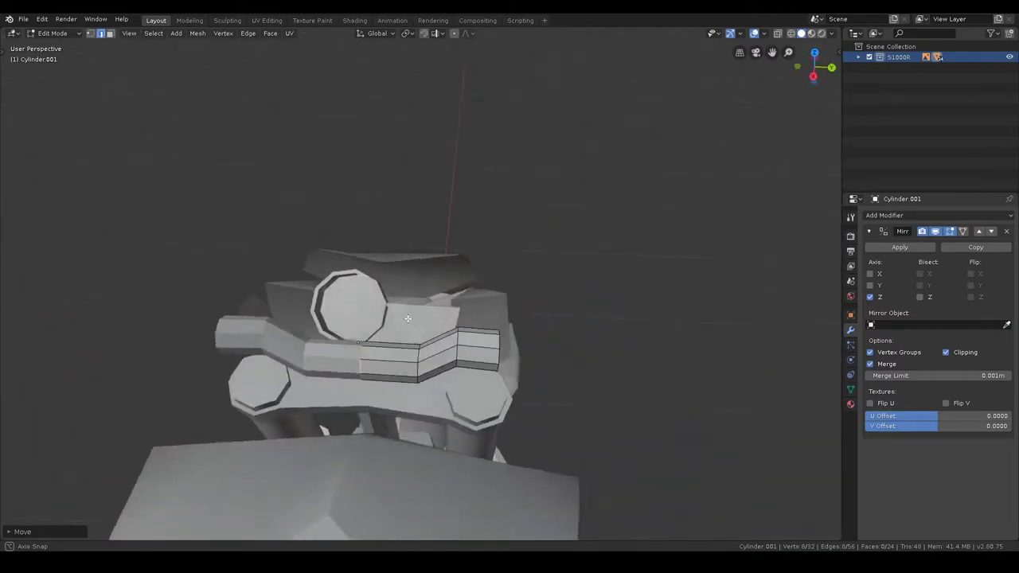
Step: Extrude the end loop into another Y section and shift it along X
{"action": "key", "text": "alt+a"}
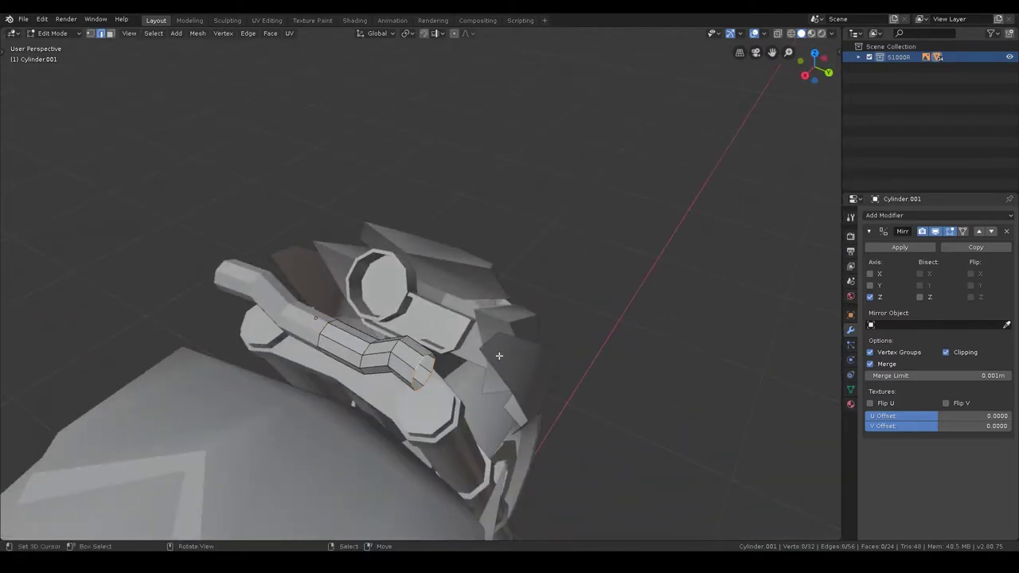
{"action": "key", "text": "e"}
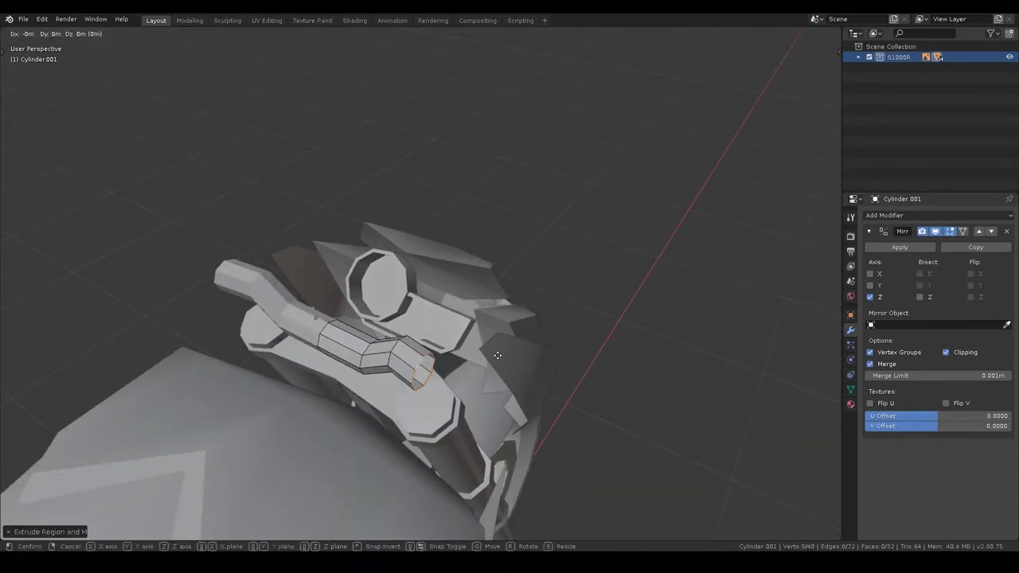
{"action": "key", "text": "y"}
{"action": "left_click", "coordinate": [549, 374]}
{"action": "mouse_move", "coordinate": [552, 375]}
{"action": "middle_mouse_down"}
{"action": "mouse_move", "coordinate": [549, 396]}
{"action": "mouse_move", "coordinate": [609, 376]}
{"action": "middle_mouse_up"}
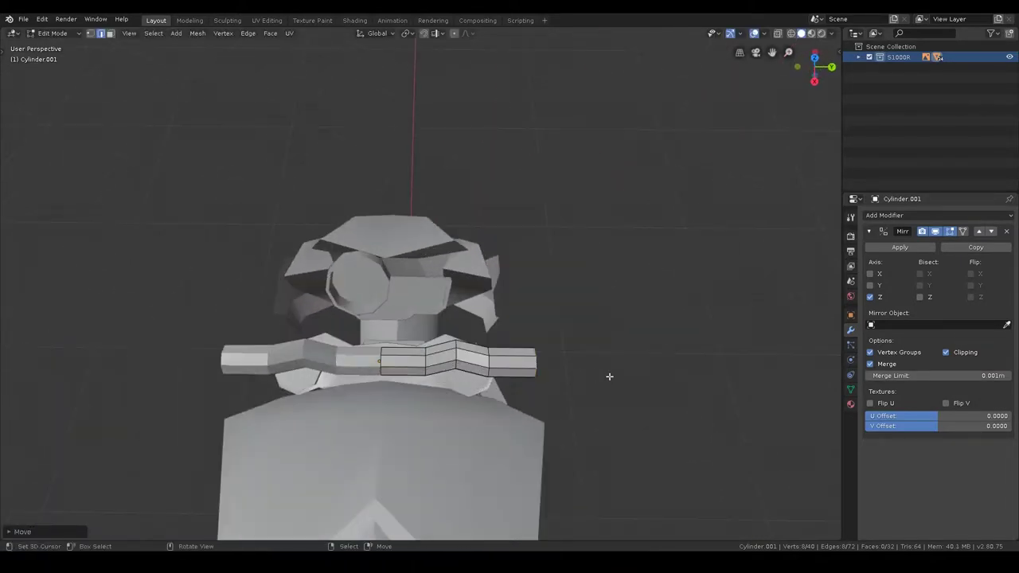
{"action": "key", "text": "g"}
{"action": "key", "text": "x"}
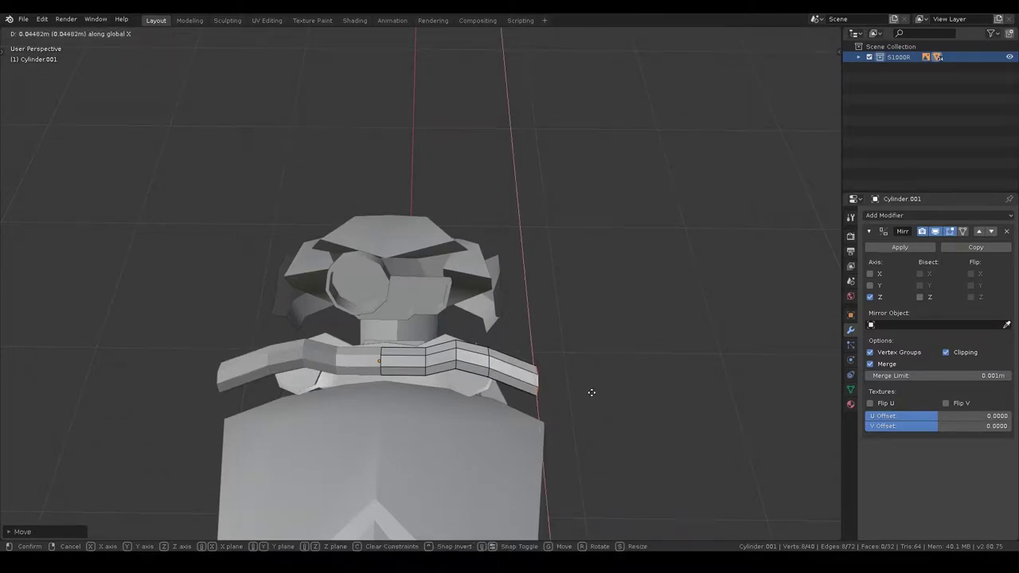
{"action": "left_click", "coordinate": [592, 392]}
Step: In top view, nudge the end loop and extrude a resized new section
{"action": "key", "text": "KP_7"}
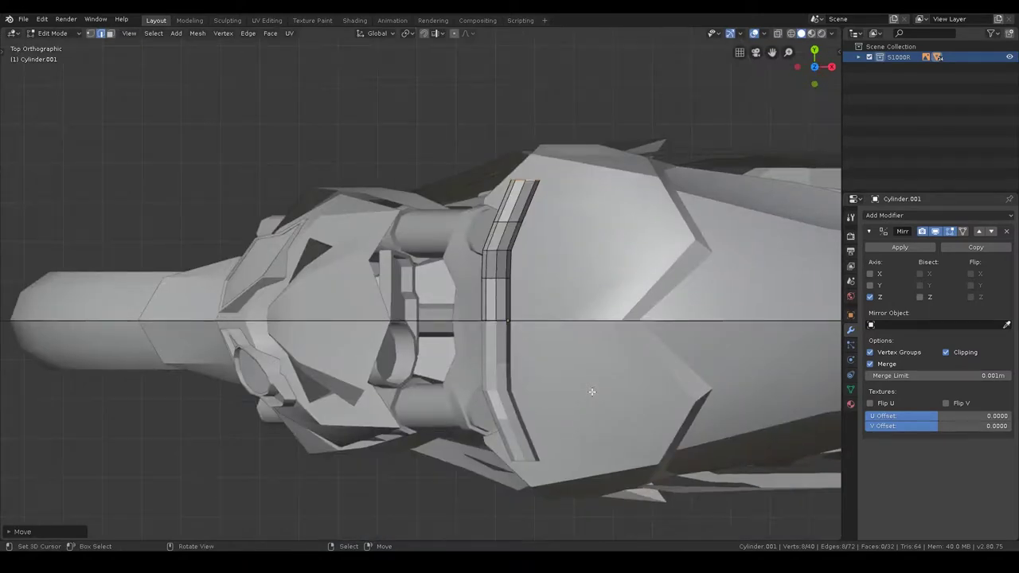
{"action": "key", "text": "g"}
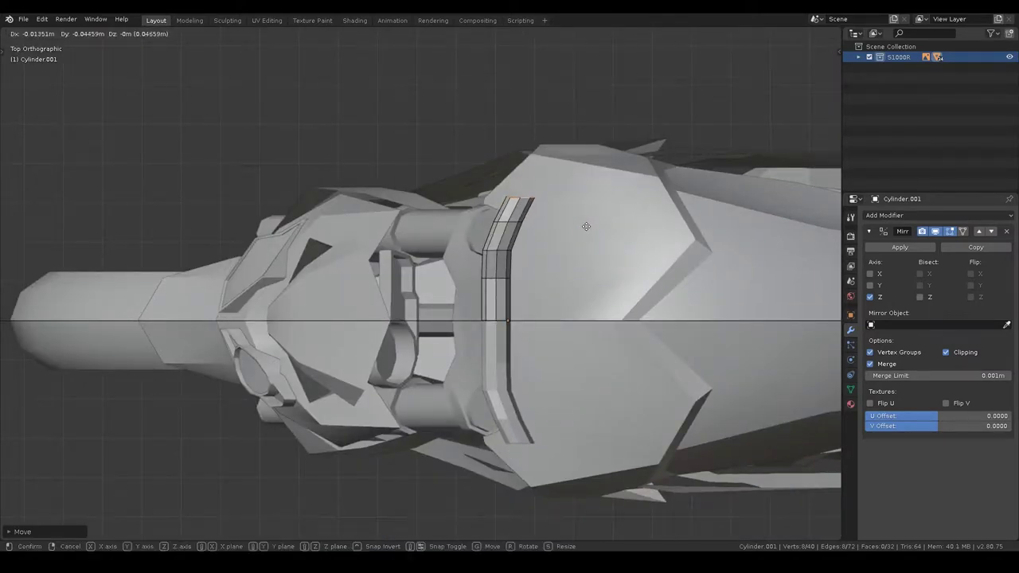
{"action": "left_click", "coordinate": [586, 226]}
{"action": "key", "text": "e"}
{"action": "left_click", "coordinate": [586, 222]}
{"action": "key", "text": "s"}
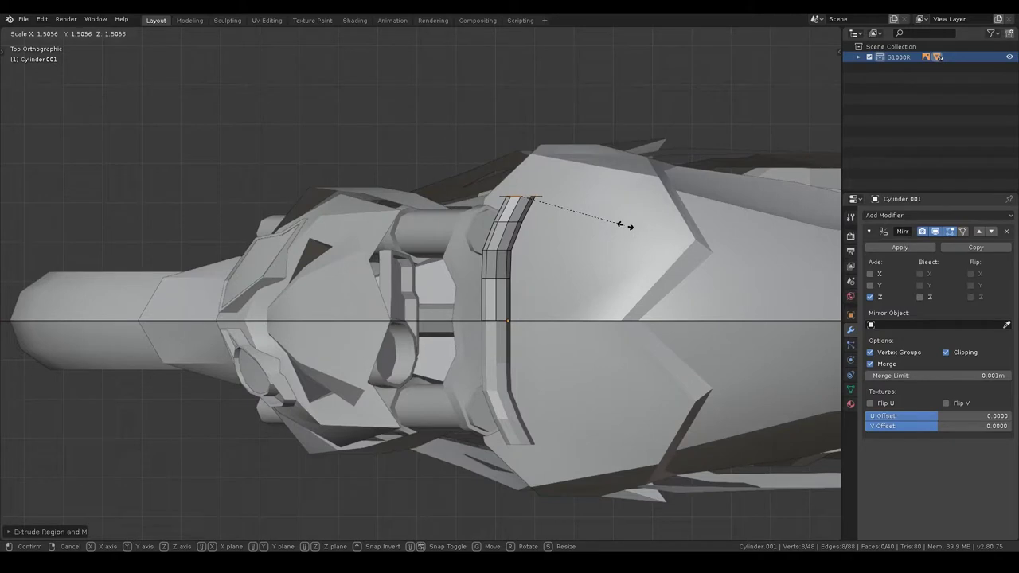
{"action": "left_click", "coordinate": [625, 226]}
Step: Extrude, rotate and shrink the end, then extrude the grip toward the upper right
{"action": "key", "text": "e"}
{"action": "left_click", "coordinate": [632, 209]}
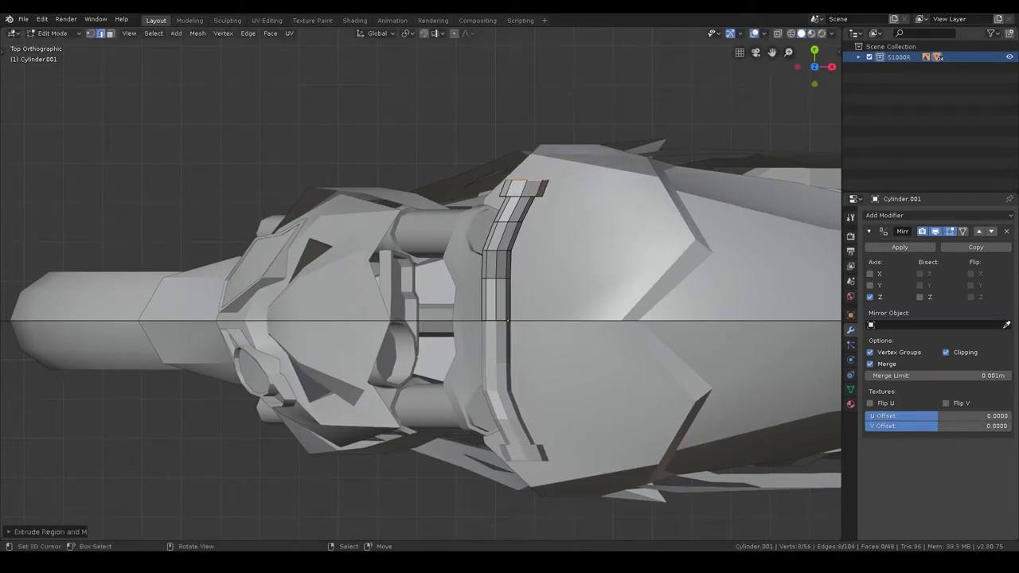
{"action": "key", "text": "r"}
{"action": "left_click", "coordinate": [664, 240]}
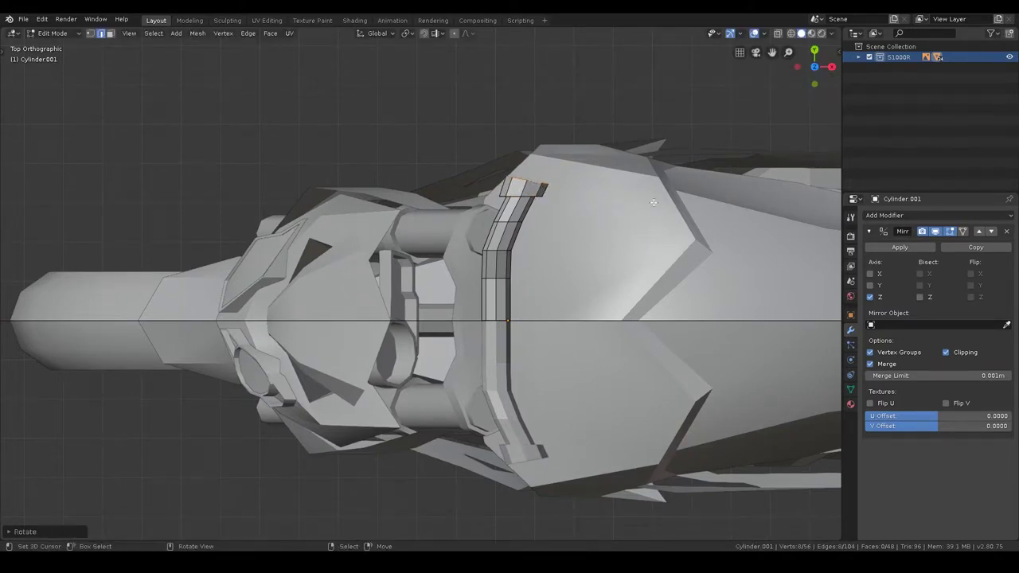
{"action": "key", "text": "s"}
{"action": "left_click", "coordinate": [613, 186]}
{"action": "key", "text": "e"}
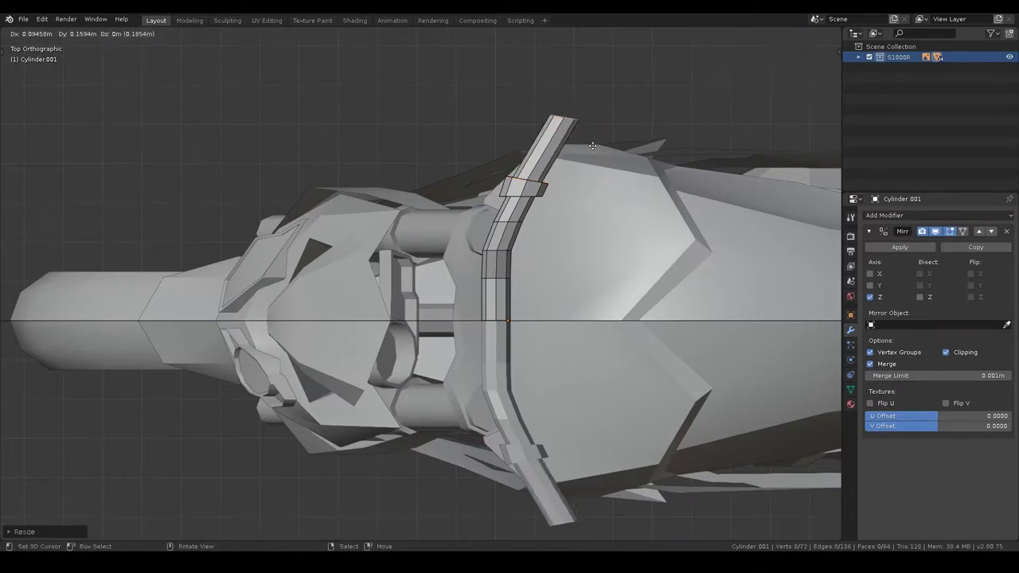
{"action": "left_click", "coordinate": [590, 140]}
{"action": "mouse_move", "coordinate": [610, 296]}
{"action": "middle_mouse_down"}
{"action": "mouse_move", "coordinate": [503, 200]}
{"action": "mouse_move", "coordinate": [374, 171]}
{"action": "mouse_move", "coordinate": [382, 172]}
{"action": "middle_mouse_up"}
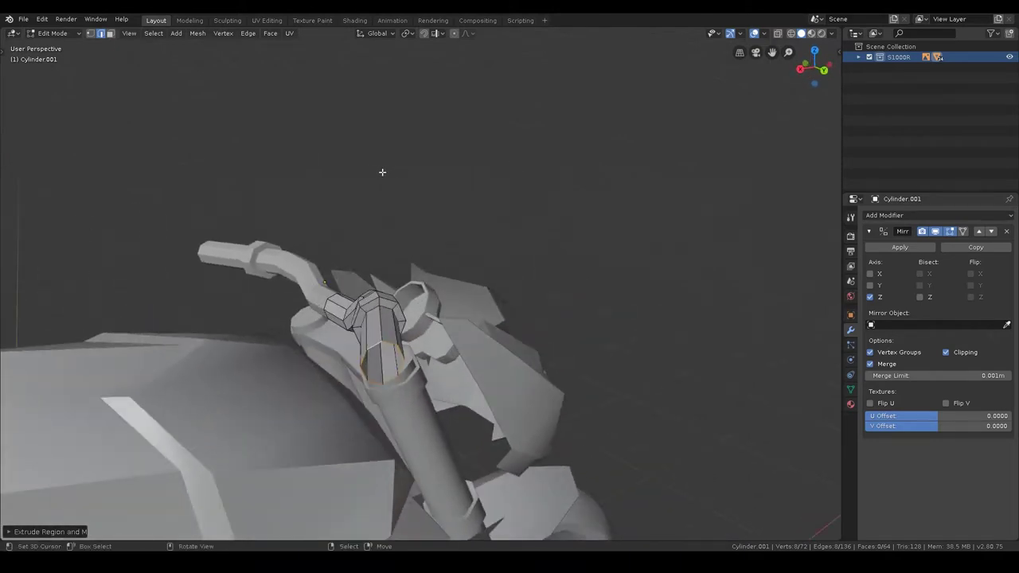
Step: Select a second edge ring and rescale both rings, keeping local Y unchanged
{"action": "left_click", "coordinate": [378, 309], "text": "alt+shift"}
{"action": "key", "text": "s"}
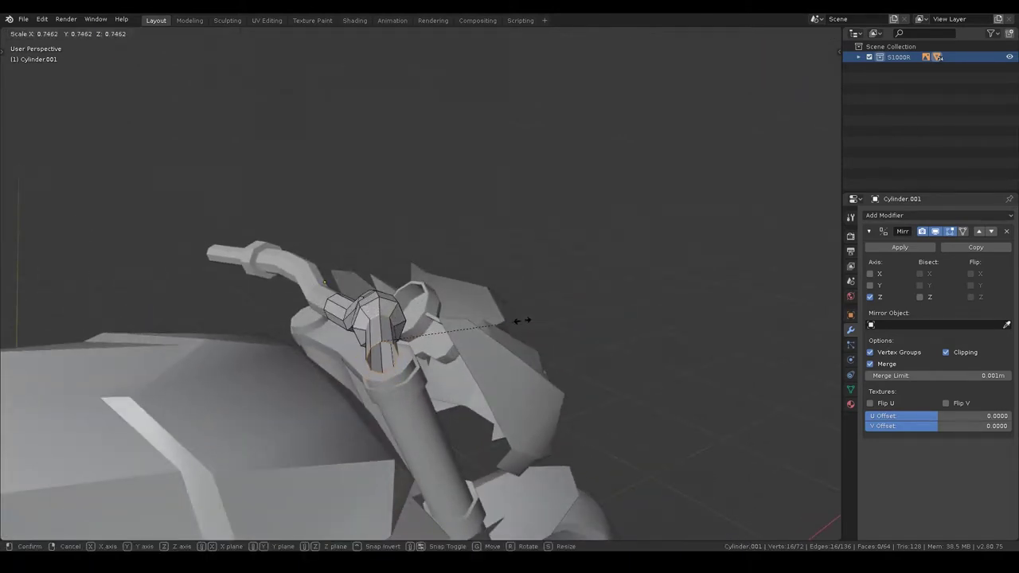
{"action": "key", "text": "shift+y"}
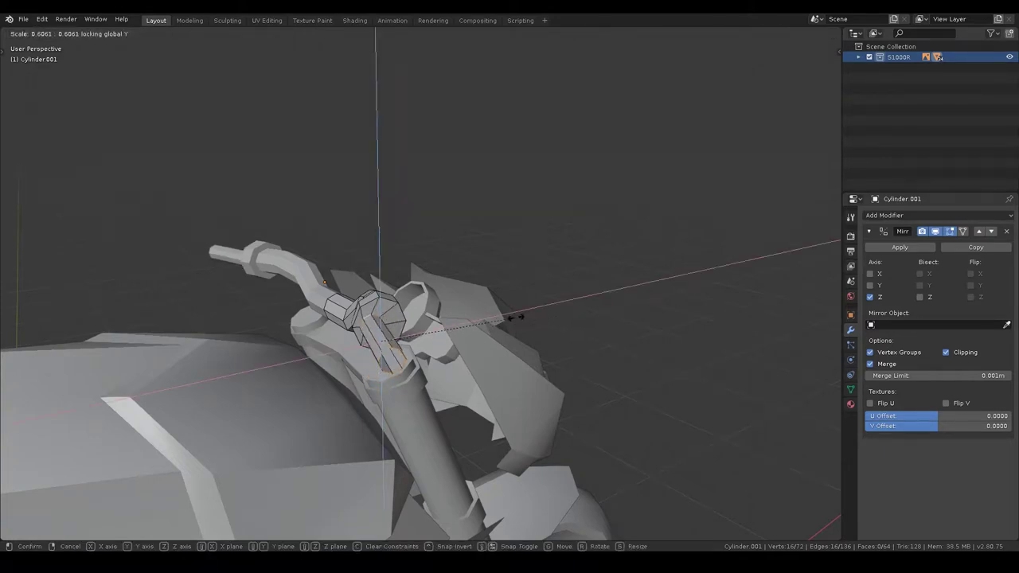
{"action": "key", "text": "shift+y"}
{"action": "key", "text": "shift+y"}
{"action": "key", "text": "shift+y"}
{"action": "key", "text": "z"}
{"action": "key", "text": "z"}
{"action": "right_click", "coordinate": [531, 317]}
{"action": "key", "text": "s"}
{"action": "key", "text": "x"}
{"action": "right_click", "coordinate": [614, 313]}
{"action": "key", "text": "s"}
{"action": "key", "text": "z"}
{"action": "key", "text": "z"}
{"action": "right_click", "coordinate": [577, 313]}
{"action": "key", "text": "s"}
{"action": "key", "text": "shift+y"}
{"action": "key", "text": "shift+y"}
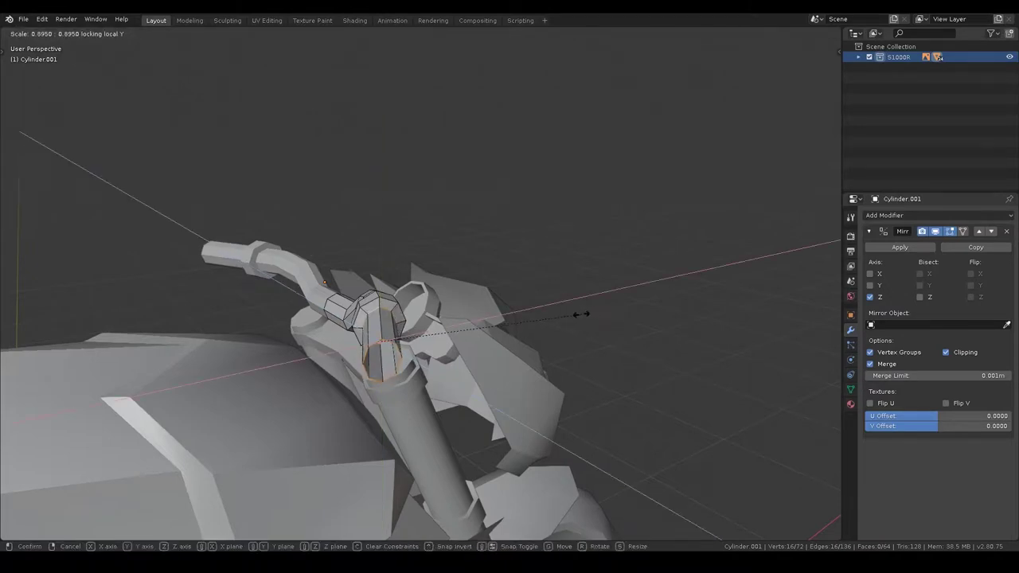
{"action": "left_click", "coordinate": [558, 311]}
Step: Nudge the selected strip in top view, then clear the selection
{"action": "middle_click_drag", "start_coordinate": [557, 312], "coordinate": [550, 370]}
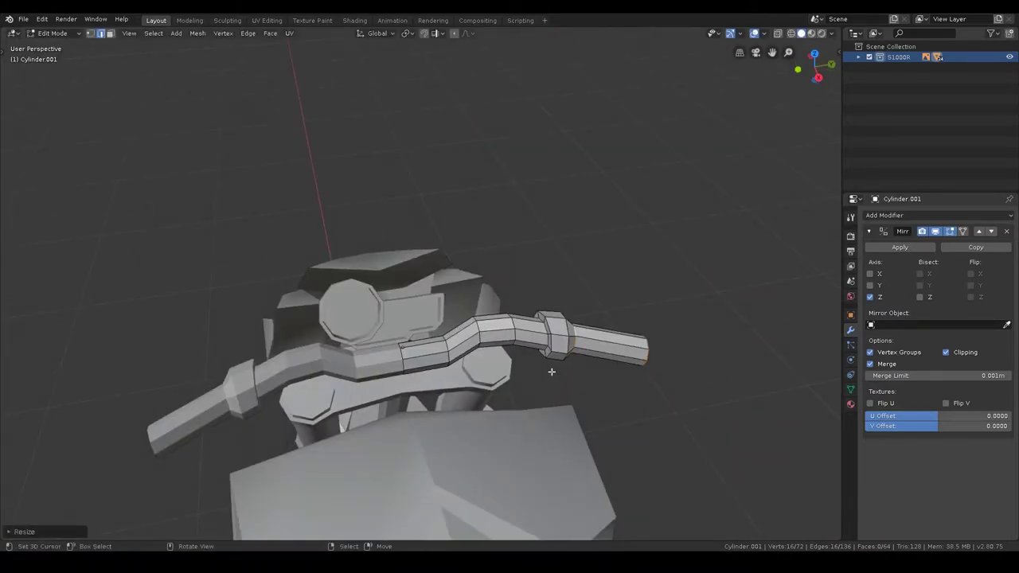
{"action": "key", "text": "KP_7"}
{"action": "key", "text": "g"}
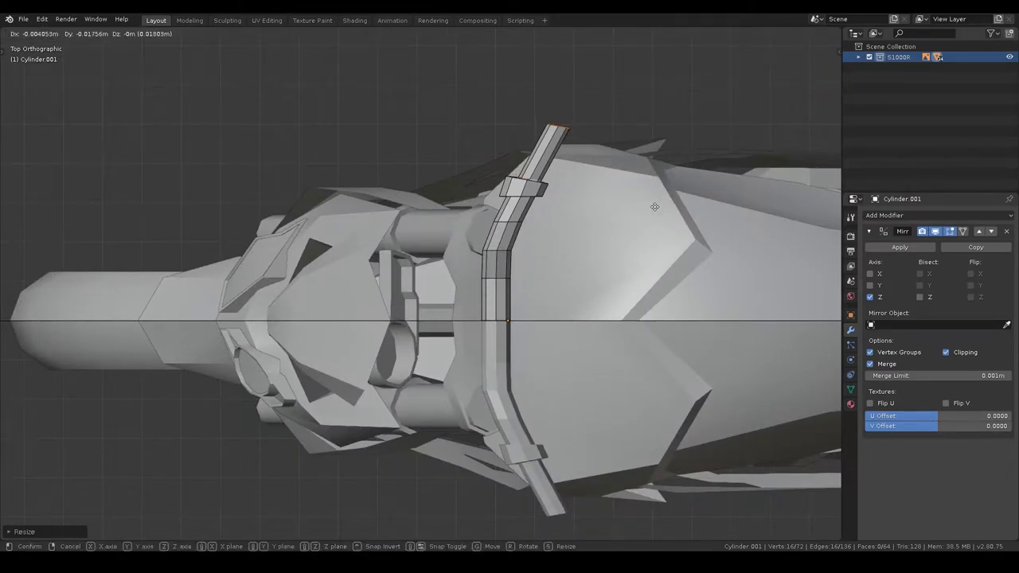
{"action": "left_click", "coordinate": [653, 207]}
{"action": "key", "text": "alt+a"}
{"action": "mouse_move", "coordinate": [653, 207]}
{"action": "middle_mouse_down"}
{"action": "mouse_move", "coordinate": [557, 279]}
{"action": "mouse_move", "coordinate": [544, 196]}
{"action": "mouse_move", "coordinate": [605, 203]}
{"action": "mouse_move", "coordinate": [598, 178]}
{"action": "mouse_move", "coordinate": [573, 218]}
{"action": "mouse_move", "coordinate": [493, 213]}
{"action": "middle_mouse_up"}
{"action": "mouse_move", "coordinate": [592, 328]}
{"action": "middle_mouse_down"}
{"action": "mouse_move", "coordinate": [528, 333]}
{"action": "mouse_move", "coordinate": [412, 286]}
{"action": "mouse_move", "coordinate": [458, 278]}
{"action": "middle_mouse_up"}
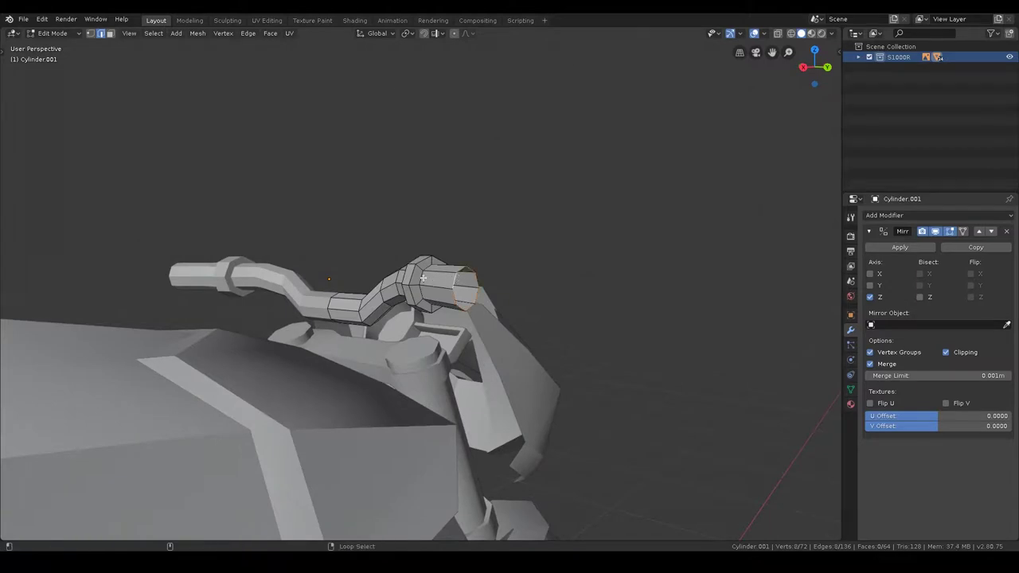
Step: Flatten the end edge loop by scaling it along Z
{"action": "key", "text": "s"}
{"action": "key", "text": "z"}
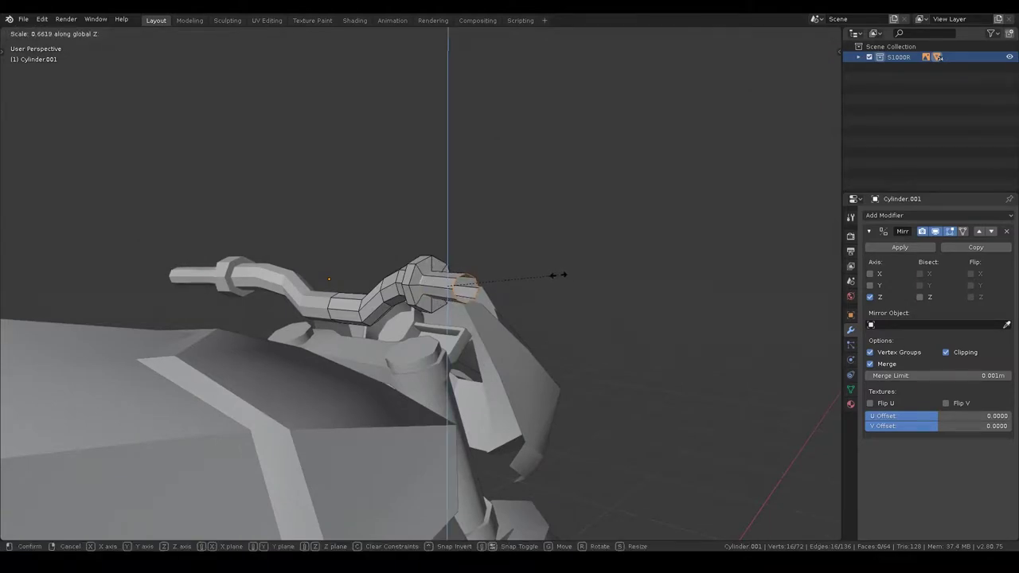
{"action": "left_click", "coordinate": [563, 275]}
{"action": "mouse_move", "coordinate": [566, 281]}
{"action": "middle_mouse_down"}
{"action": "mouse_move", "coordinate": [500, 291]}
{"action": "mouse_move", "coordinate": [619, 293]}
{"action": "mouse_move", "coordinate": [490, 271]}
{"action": "middle_mouse_up"}
{"action": "key", "text": "Tab"}
Step: Reposition the grip end in top view and begin shrinking a new end section
{"action": "key", "text": "ctrl+Tab"}
{"action": "left_click", "coordinate": [450, 307]}
{"action": "mouse_move", "coordinate": [451, 307]}
{"action": "middle_mouse_down"}
{"action": "mouse_move", "coordinate": [471, 337]}
{"action": "mouse_move", "coordinate": [530, 332]}
{"action": "middle_mouse_up"}
{"action": "key", "text": "KP_7"}
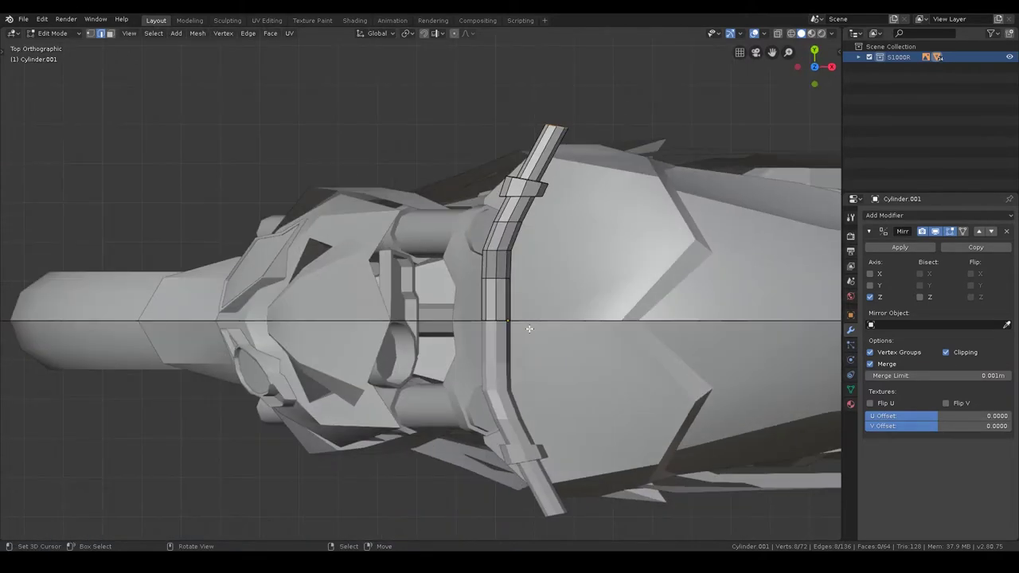
{"action": "key", "text": "g"}
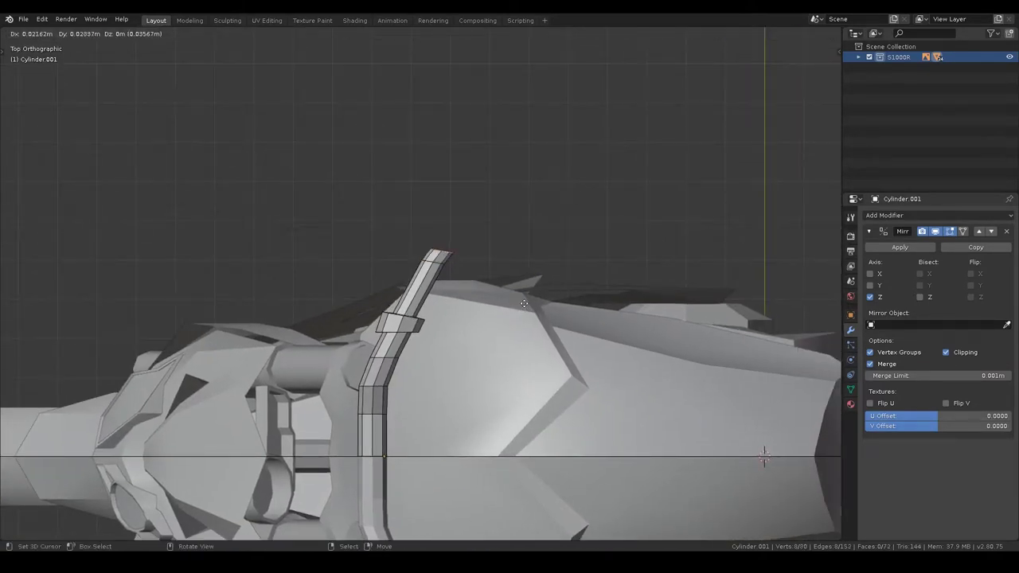
{"action": "left_click", "coordinate": [524, 304]}
{"action": "key", "text": "s"}
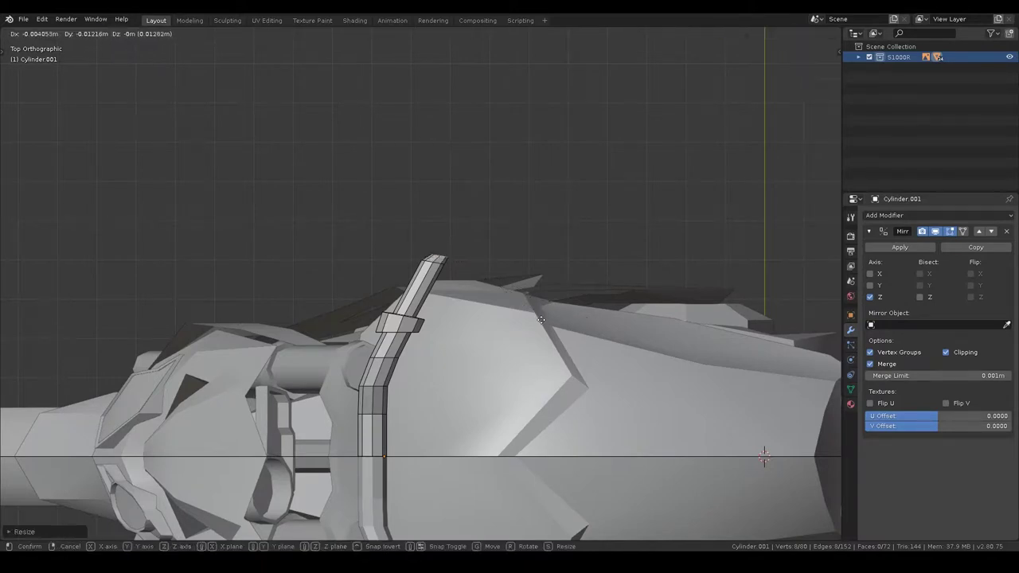
Step: Confirm the new grip segment's placement and orbit to inspect the grip end
{"action": "left_click", "coordinate": [539, 316]}
{"action": "mouse_move", "coordinate": [540, 316]}
{"action": "middle_mouse_down"}
{"action": "mouse_move", "coordinate": [482, 243]}
{"action": "mouse_move", "coordinate": [423, 199]}
{"action": "middle_mouse_up"}
{"action": "middle_click_drag", "start_coordinate": [417, 288], "coordinate": [392, 263]}
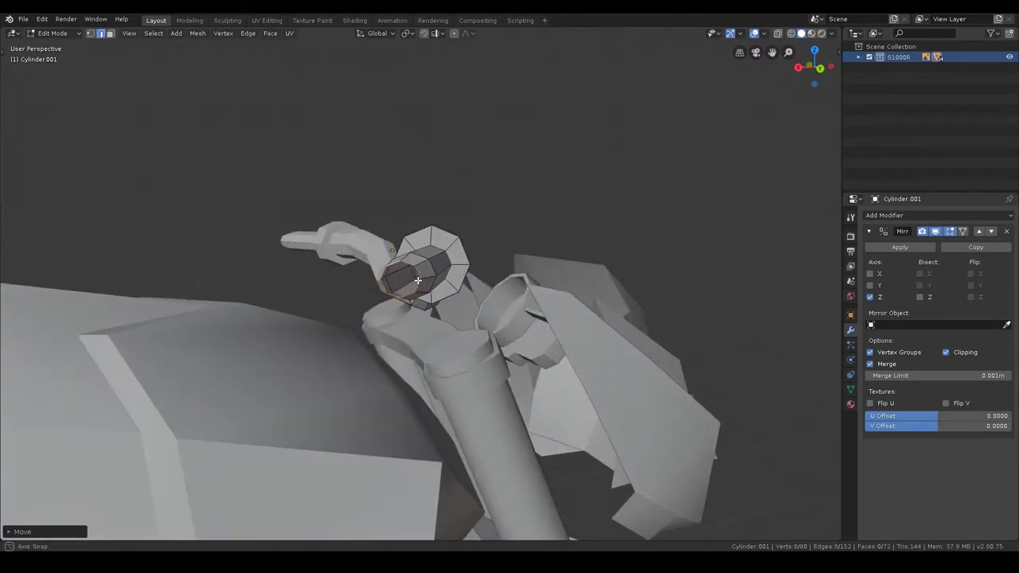
{"action": "left_click", "coordinate": [392, 263]}
{"action": "middle_click_drag", "start_coordinate": [417, 297], "coordinate": [436, 327]}
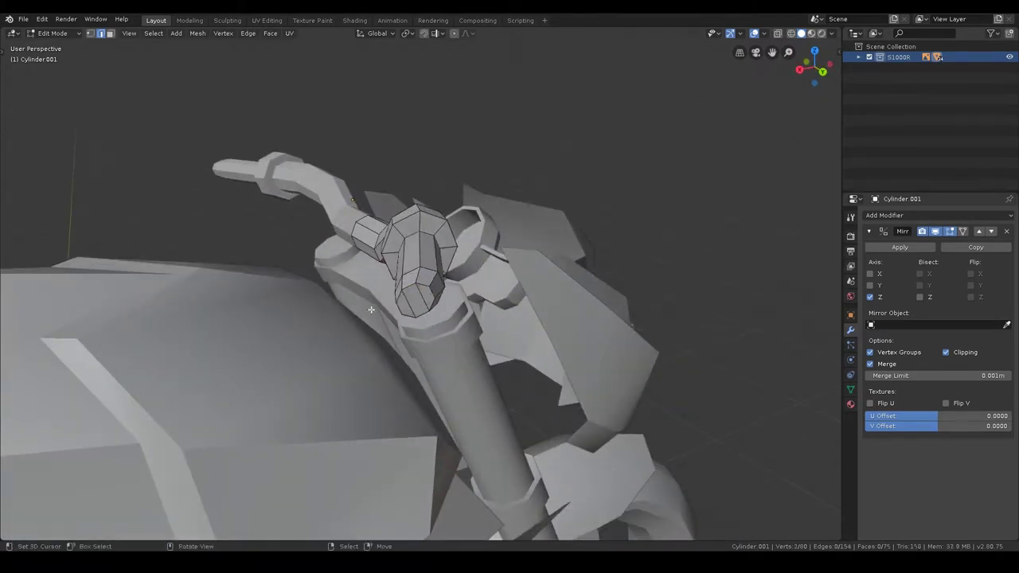
Step: Toggle Object and Edit Mode on the handlebar, select a connected piece, then clear the selection
{"action": "key", "text": "Tab"}
{"action": "mouse_move", "coordinate": [371, 310]}
{"action": "middle_mouse_down"}
{"action": "mouse_move", "coordinate": [401, 265]}
{"action": "mouse_move", "coordinate": [498, 247]}
{"action": "mouse_move", "coordinate": [455, 325]}
{"action": "mouse_move", "coordinate": [391, 325]}
{"action": "mouse_move", "coordinate": [533, 191]}
{"action": "mouse_move", "coordinate": [568, 176]}
{"action": "mouse_move", "coordinate": [489, 210]}
{"action": "middle_mouse_up"}
{"action": "key", "text": "Tab"}
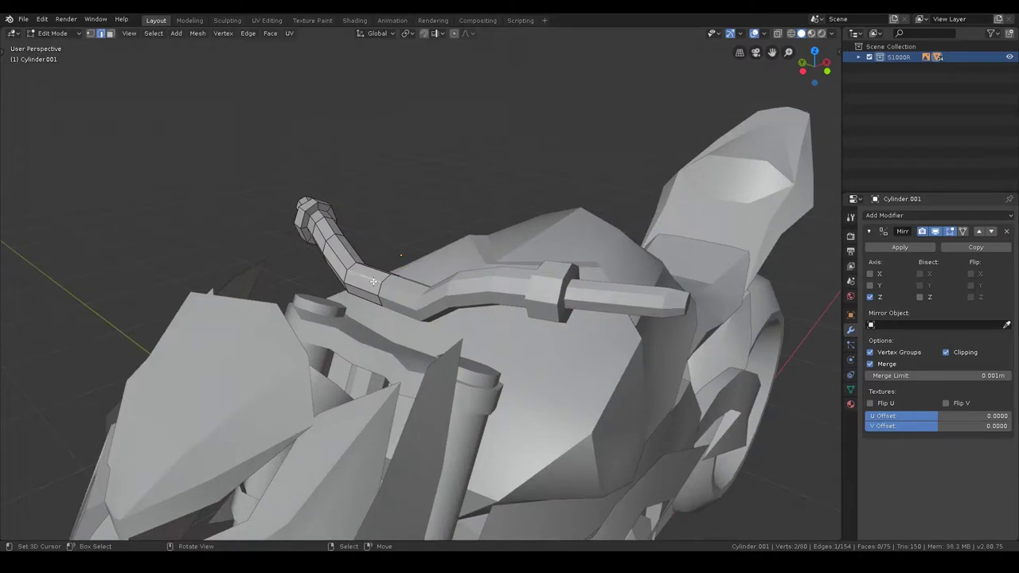
{"action": "key", "text": "l"}
{"action": "middle_click_drag", "start_coordinate": [373, 282], "coordinate": [389, 314]}
{"action": "key", "text": "alt+a"}
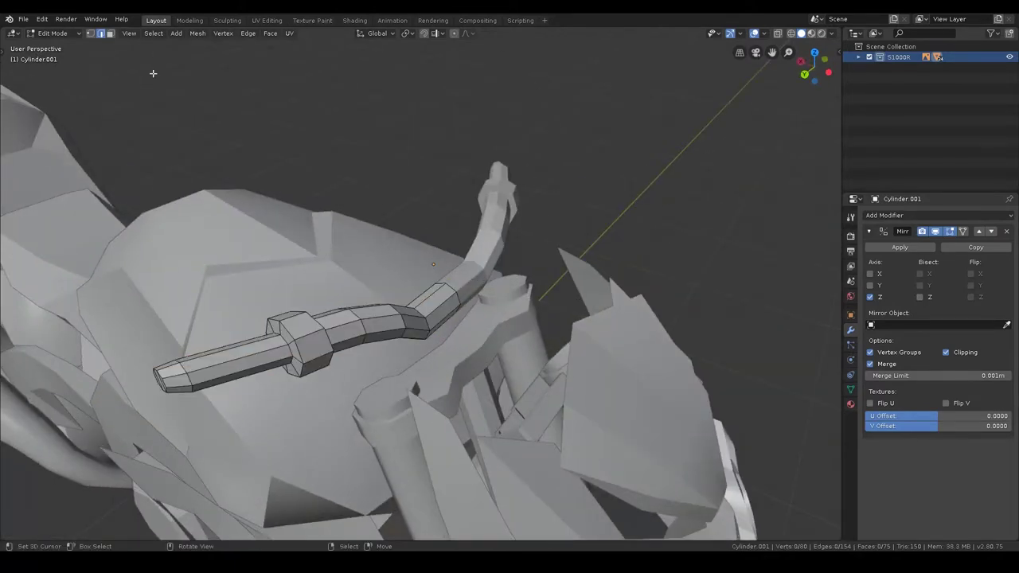
Step: In wireframe view, select the handlebar's middle bend vertices and scale them thinner
{"action": "key", "text": "shift+z"}
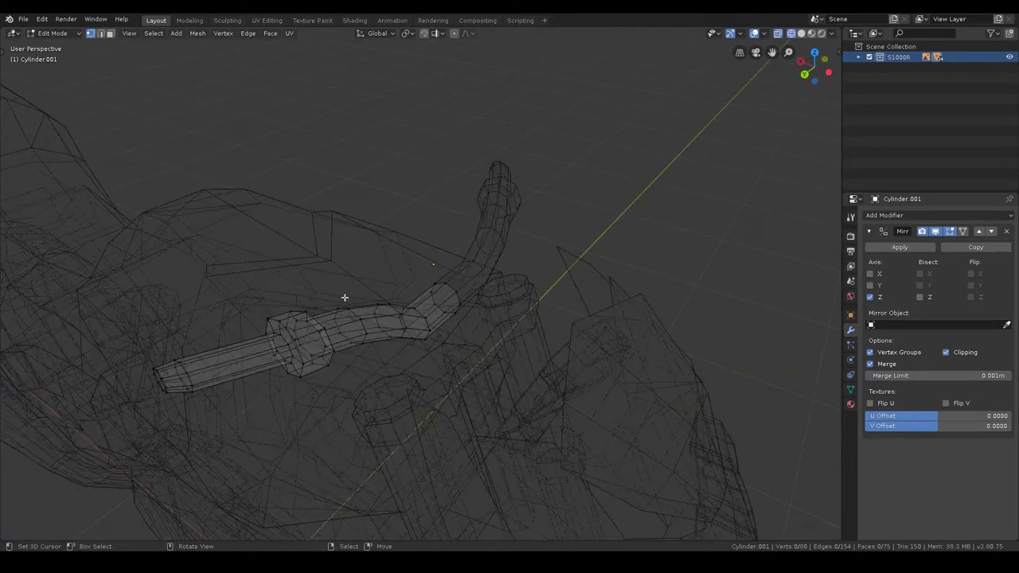
{"action": "left_click_drag", "start_coordinate": [392, 335], "coordinate": [456, 317]}
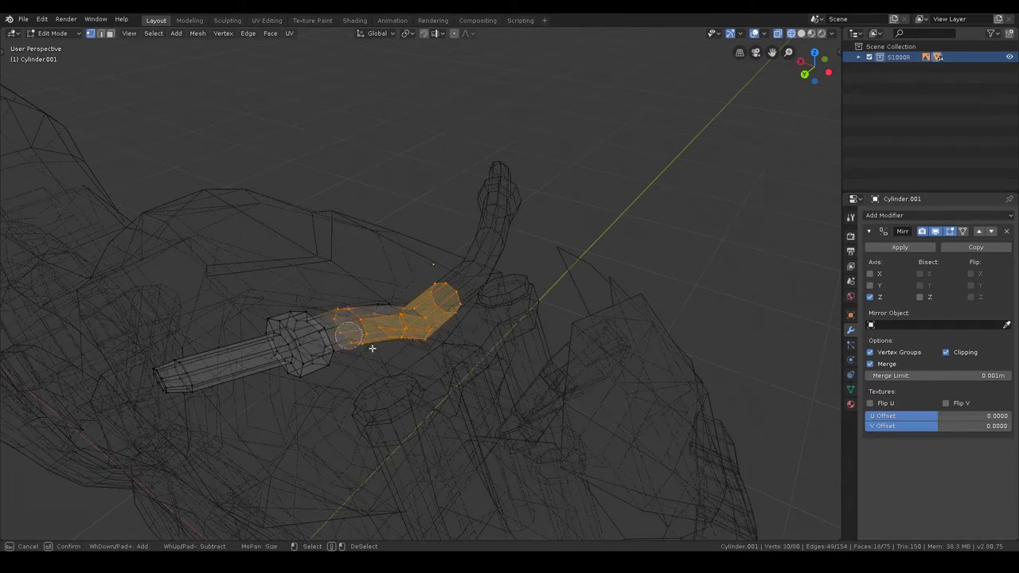
{"action": "key", "text": "Escape"}
{"action": "middle_click_drag", "start_coordinate": [362, 298], "coordinate": [523, 330]}
{"action": "key", "text": "s"}
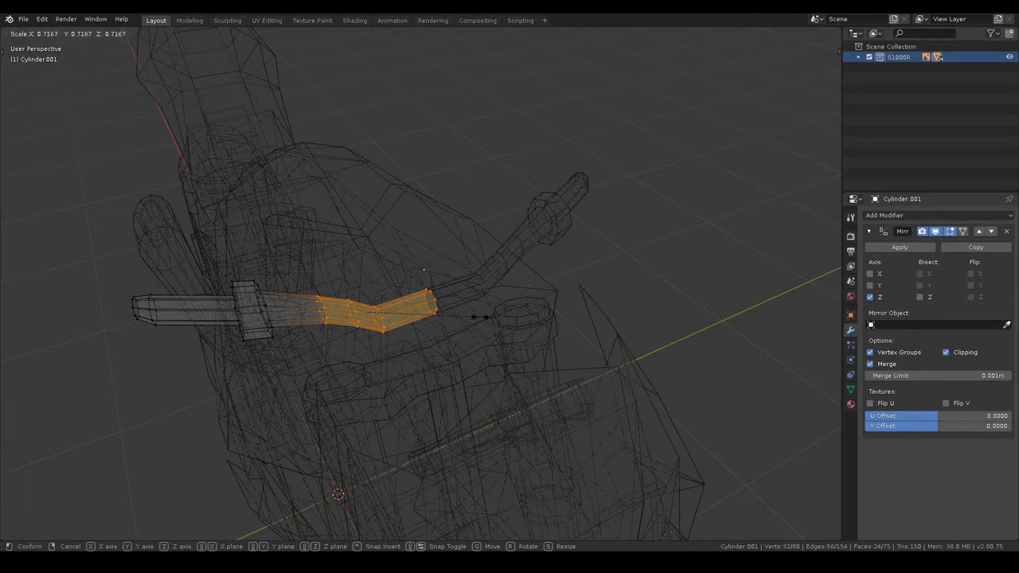
{"action": "left_click", "coordinate": [480, 317]}
{"action": "key", "text": "alt+a"}
Step: Box-select the left bend's edge loop and move it into place from the top view
{"action": "key", "text": "b"}
{"action": "left_click_drag", "start_coordinate": [296, 289], "coordinate": [362, 305]}
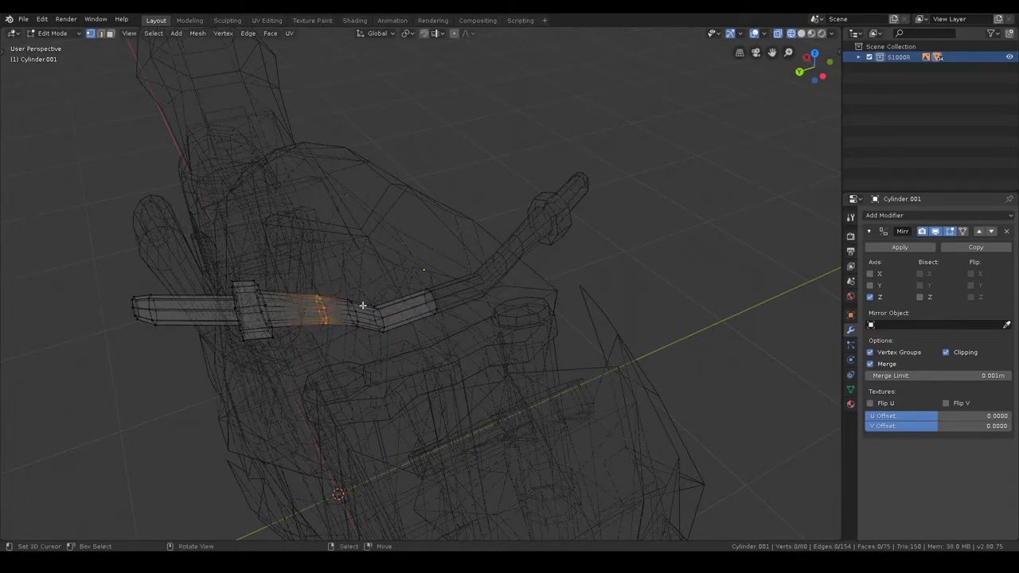
{"action": "key", "text": "KP_7"}
{"action": "key", "text": "g"}
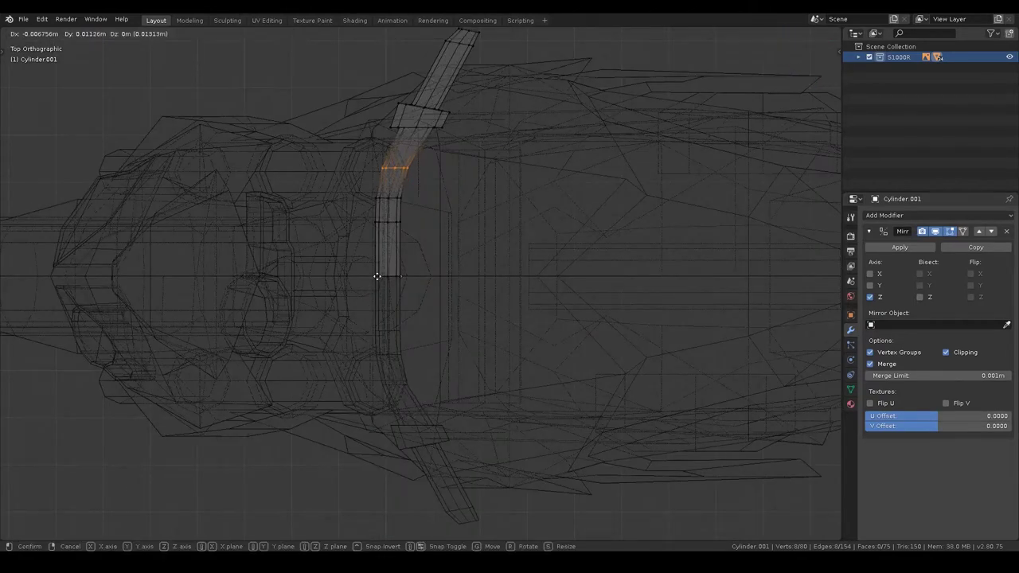
{"action": "left_click", "coordinate": [380, 270]}
Step: Return to Solid shading and Object Mode to view the finished bar
{"action": "mouse_move", "coordinate": [453, 286]}
{"action": "middle_mouse_down"}
{"action": "mouse_move", "coordinate": [398, 220]}
{"action": "mouse_move", "coordinate": [432, 210]}
{"action": "middle_mouse_up"}
{"action": "key", "text": "z"}
{"action": "left_click", "coordinate": [567, 210]}
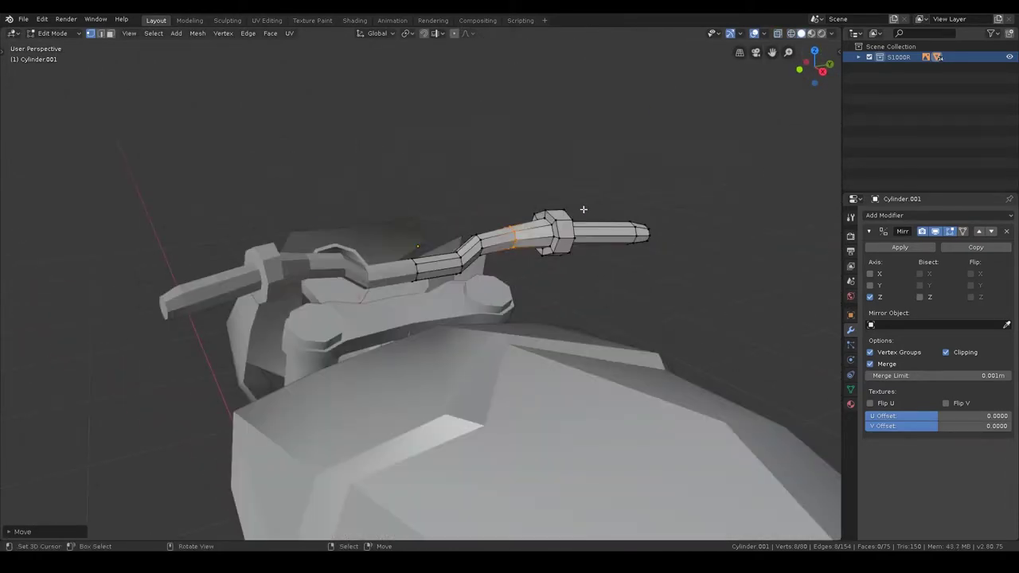
{"action": "key", "text": "ctrl+Tab"}
{"action": "left_click", "coordinate": [429, 104]}
{"action": "mouse_move", "coordinate": [429, 104]}
{"action": "middle_mouse_down"}
{"action": "mouse_move", "coordinate": [419, 233]}
{"action": "mouse_move", "coordinate": [571, 225]}
{"action": "mouse_move", "coordinate": [333, 215]}
{"action": "middle_mouse_up"}
Step: Select the lever Cylinder.001, raise it along Z, and enlarge it in front view
{"action": "left_click", "coordinate": [396, 256]}
{"action": "middle_click_drag", "start_coordinate": [396, 257], "coordinate": [468, 273]}
{"action": "left_click", "coordinate": [442, 266]}
{"action": "key", "text": "g"}
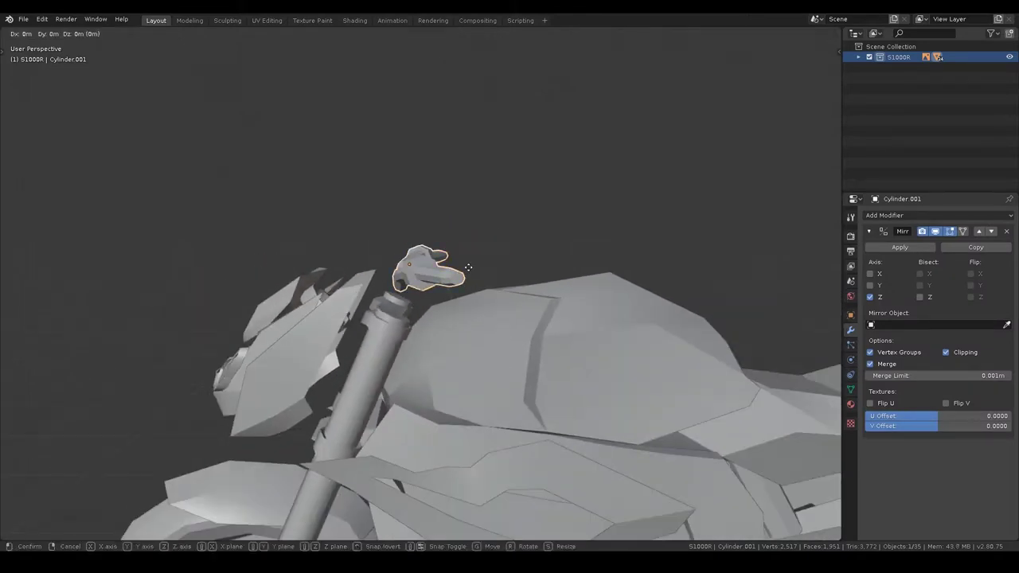
{"action": "key", "text": "z"}
{"action": "left_click", "coordinate": [472, 277]}
{"action": "key", "text": "KP_1"}
{"action": "key", "text": "s"}
{"action": "left_click", "coordinate": [501, 269]}
Step: Raise the lever further along Z and tilt it around the Y axis onto the grip
{"action": "key", "text": "g"}
{"action": "key", "text": "z"}
{"action": "left_click", "coordinate": [517, 260]}
{"action": "key", "text": "s"}
{"action": "key", "text": "r"}
{"action": "key", "text": "y"}
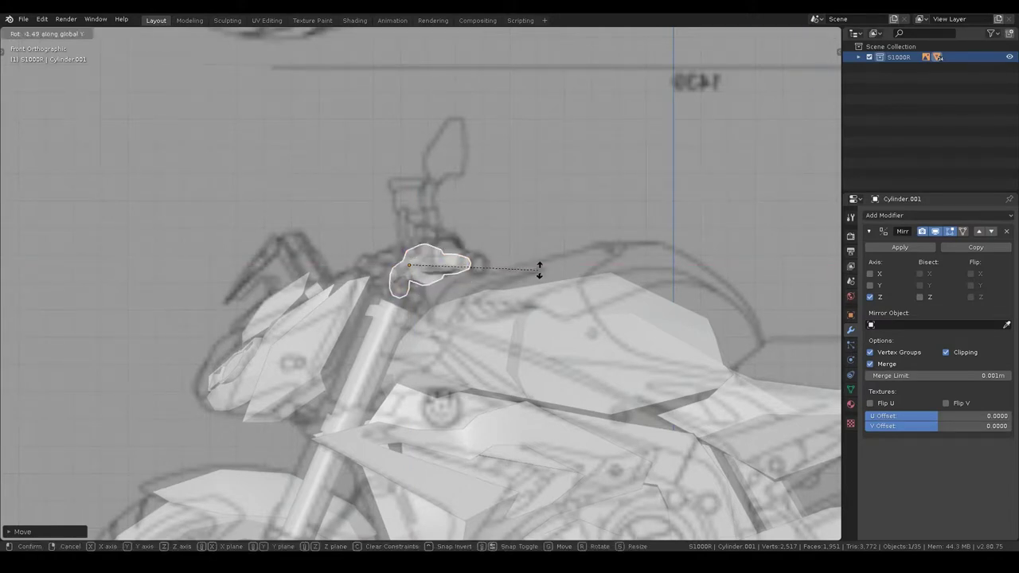
{"action": "left_click", "coordinate": [522, 329]}
{"action": "key", "text": "r"}
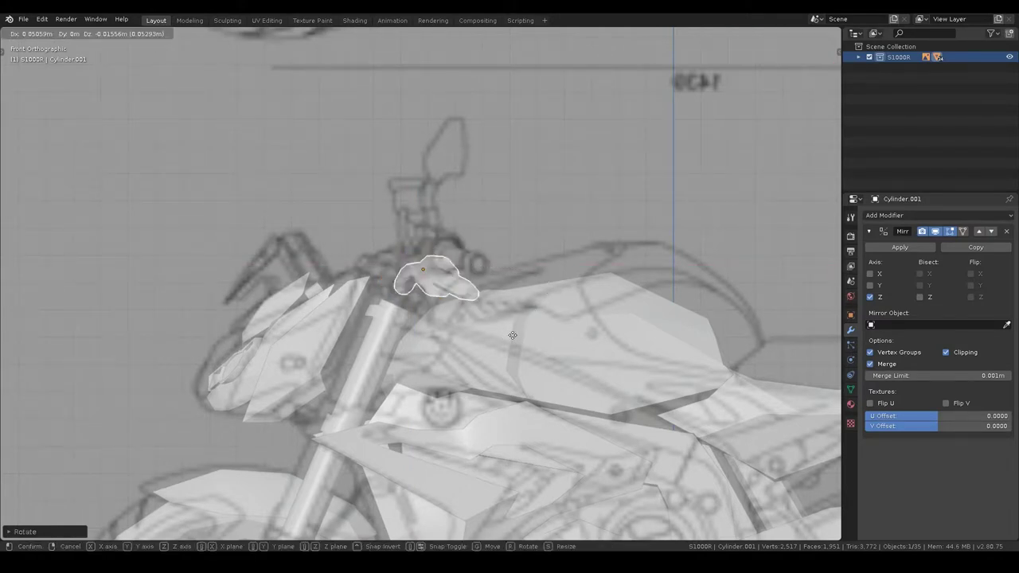
{"action": "left_click", "coordinate": [513, 330]}
Step: Save the file as s1000r.blend and inspect the handlebar in perspective
{"action": "mouse_move", "coordinate": [513, 330]}
{"action": "middle_mouse_down"}
{"action": "mouse_move", "coordinate": [423, 359]}
{"action": "mouse_move", "coordinate": [623, 341]}
{"action": "mouse_move", "coordinate": [515, 305]}
{"action": "mouse_move", "coordinate": [549, 319]}
{"action": "mouse_move", "coordinate": [322, 336]}
{"action": "mouse_move", "coordinate": [366, 279]}
{"action": "mouse_move", "coordinate": [453, 279]}
{"action": "mouse_move", "coordinate": [395, 293]}
{"action": "mouse_move", "coordinate": [395, 335]}
{"action": "middle_mouse_up"}
{"action": "scroll", "coordinate": [424, 359], "scroll_direction": "down", "scroll_amount": 3}
{"action": "scroll", "coordinate": [623, 341], "scroll_direction": "down", "scroll_amount": 2}
{"action": "key", "text": "ctrl+s"}
{"action": "scroll", "coordinate": [340, 311], "scroll_direction": "up", "scroll_amount": 2}
{"action": "scroll", "coordinate": [395, 293], "scroll_direction": "up", "scroll_amount": 4}
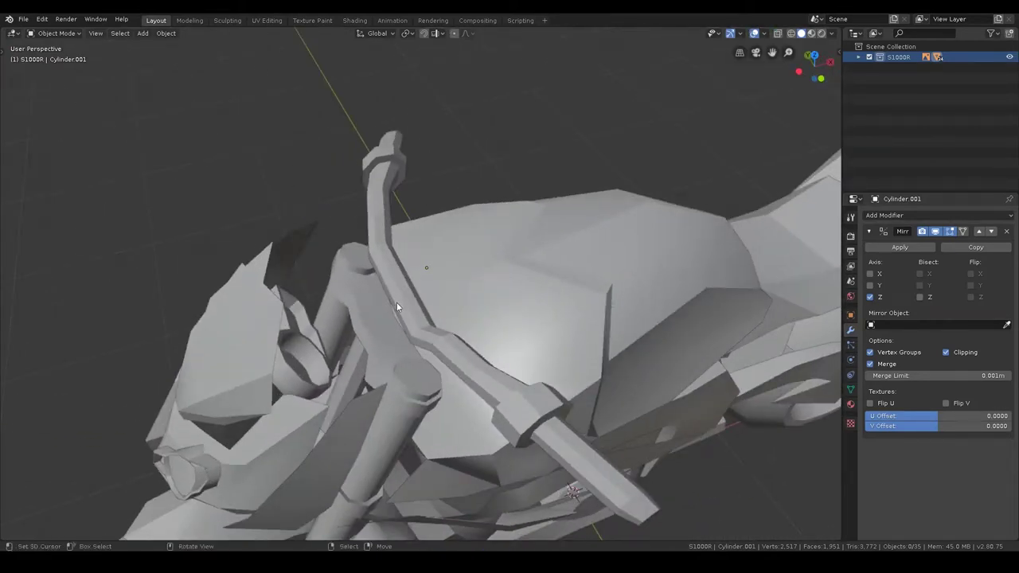
{"action": "middle_click_drag", "start_coordinate": [386, 314], "coordinate": [369, 322]}
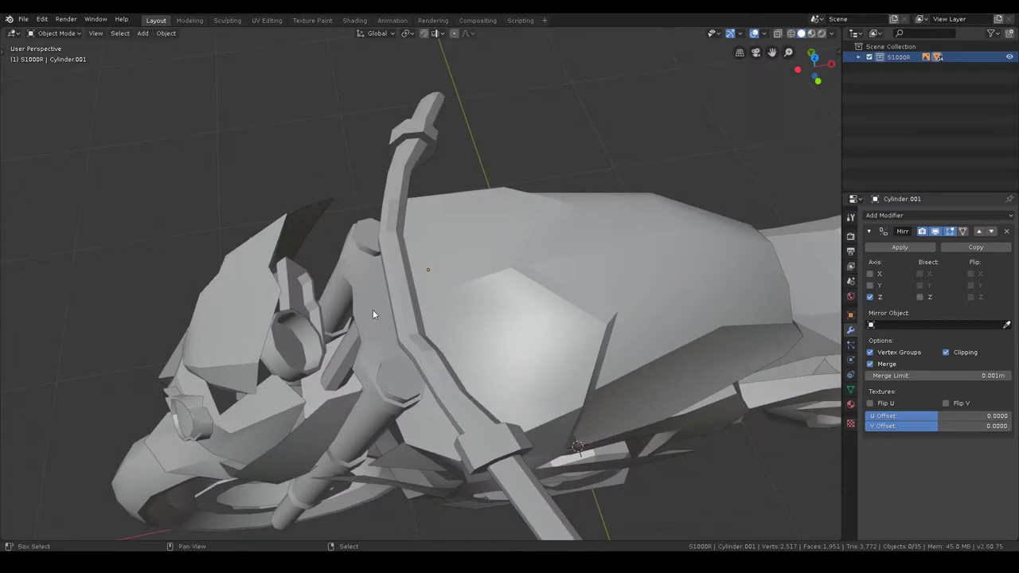
{"action": "key", "text": "shift+a"}
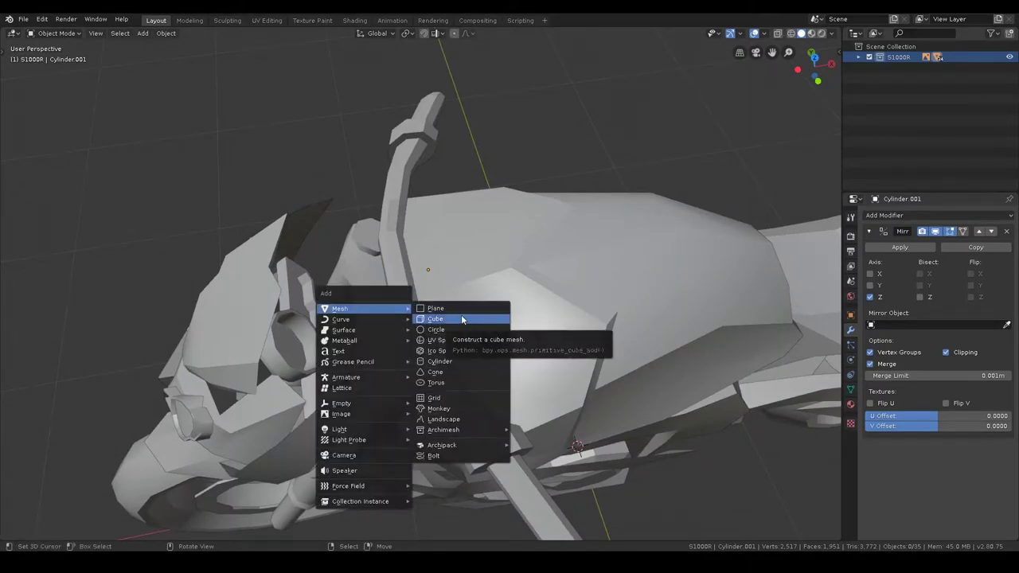
Step: Add a cube and move it, in Edit Mode, to the left of the bike
{"action": "left_click", "coordinate": [462, 320]}
{"action": "scroll", "coordinate": [489, 318], "scroll_direction": "down", "scroll_amount": 5}
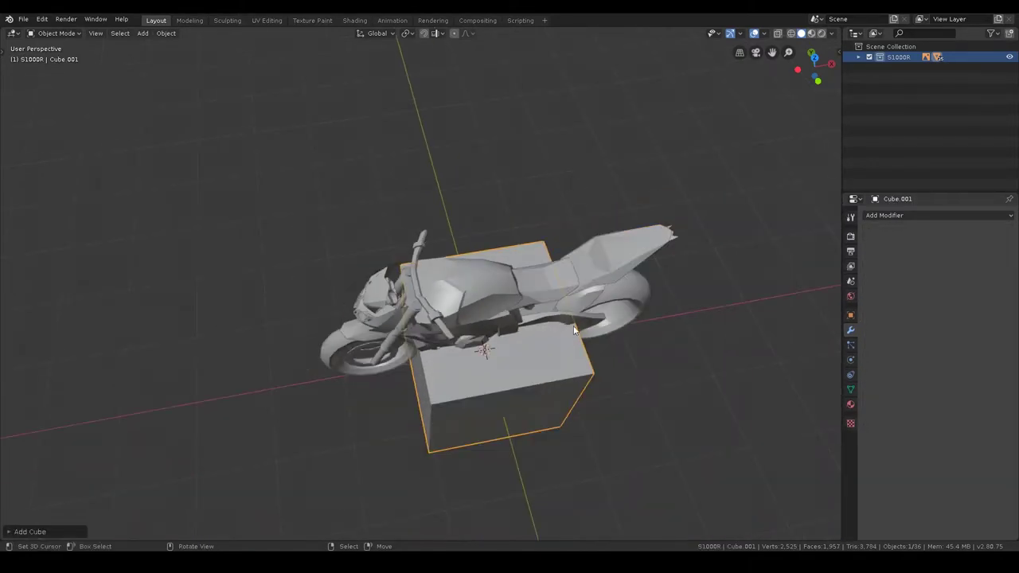
{"action": "key", "text": "Tab"}
{"action": "mouse_move", "coordinate": [488, 334]}
{"action": "middle_mouse_down"}
{"action": "mouse_move", "coordinate": [505, 267]}
{"action": "mouse_move", "coordinate": [677, 303]}
{"action": "middle_mouse_up"}
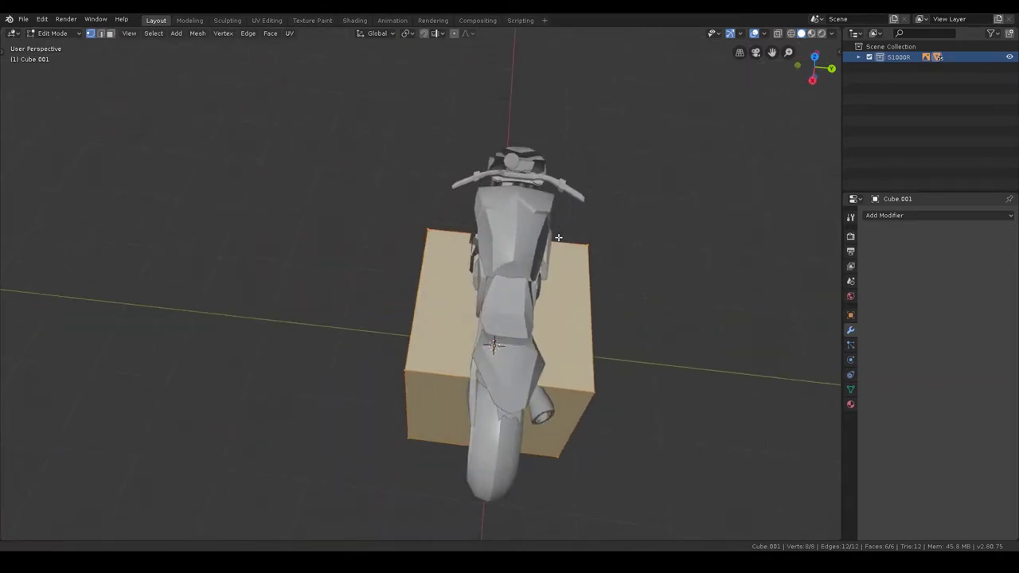
{"action": "key", "text": "g"}
{"action": "left_click", "coordinate": [479, 282]}
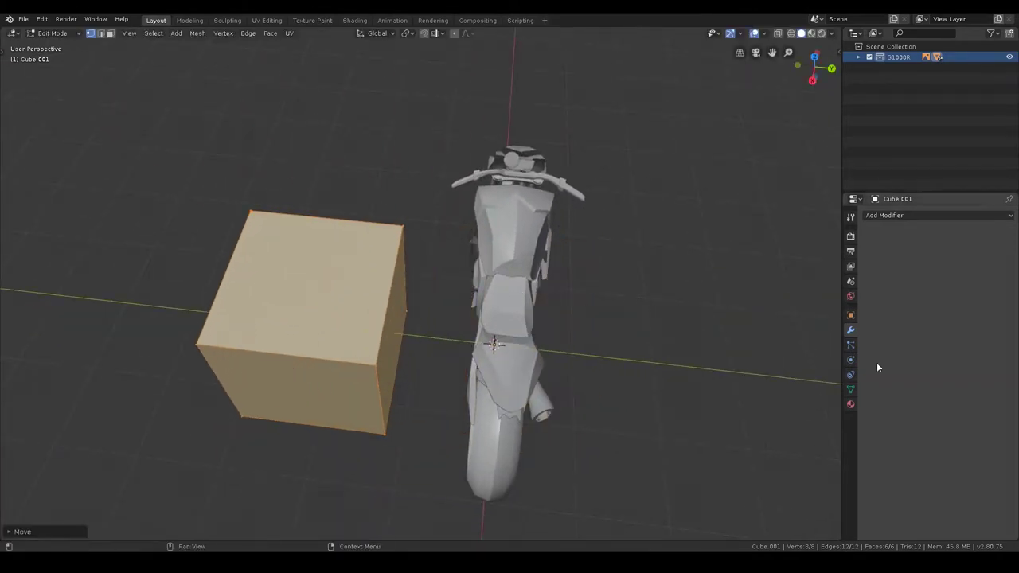
Step: Give the cube a Mirror modifier on Y only, then scale it thinner along Y
{"action": "left_click", "coordinate": [920, 215]}
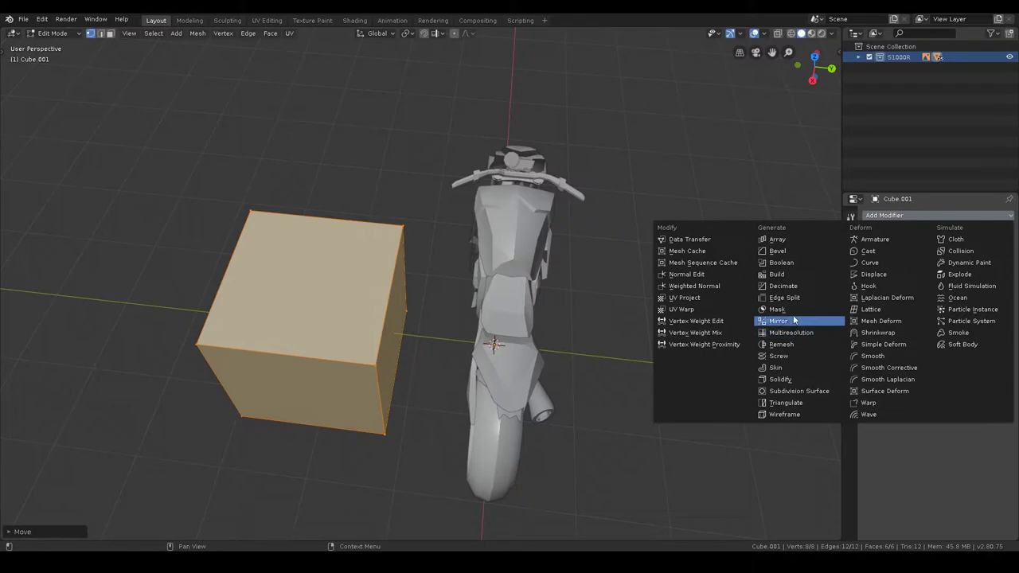
{"action": "left_click", "coordinate": [792, 320]}
{"action": "left_click", "coordinate": [870, 285]}
{"action": "left_click", "coordinate": [870, 274]}
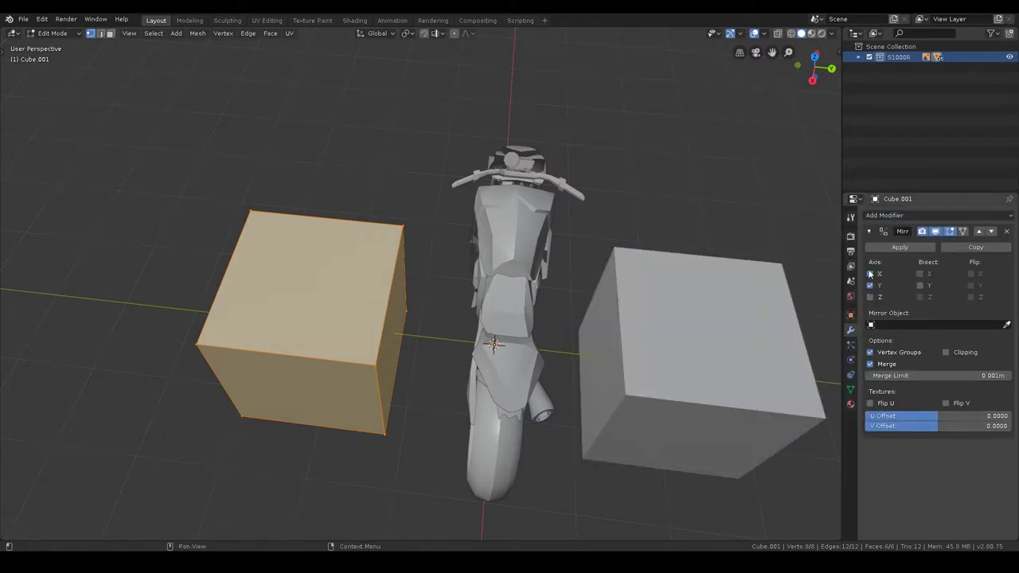
{"action": "key", "text": "s"}
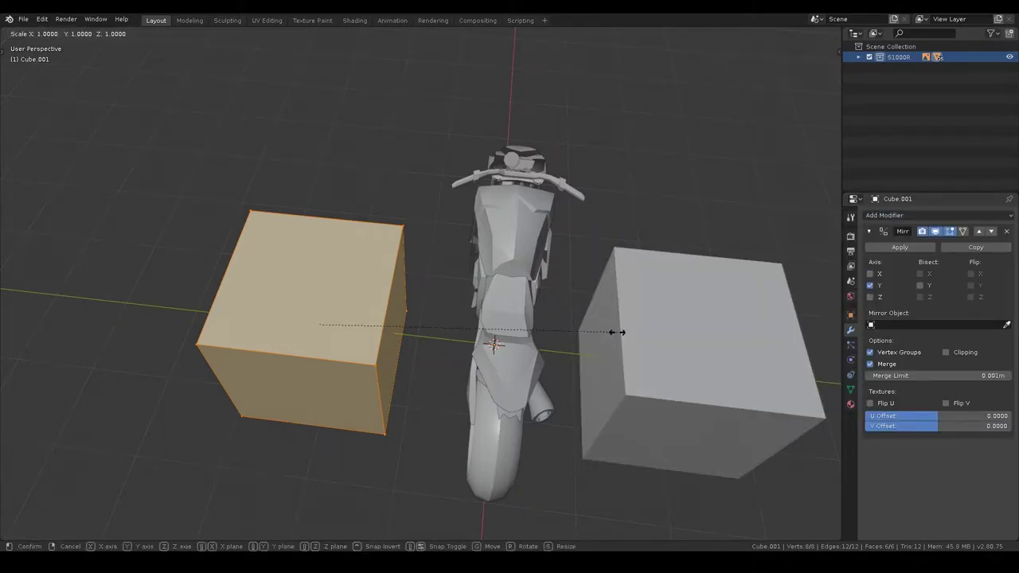
{"action": "key", "text": "y"}
{"action": "left_click", "coordinate": [395, 315]}
{"action": "left_click", "coordinate": [316, 284]}
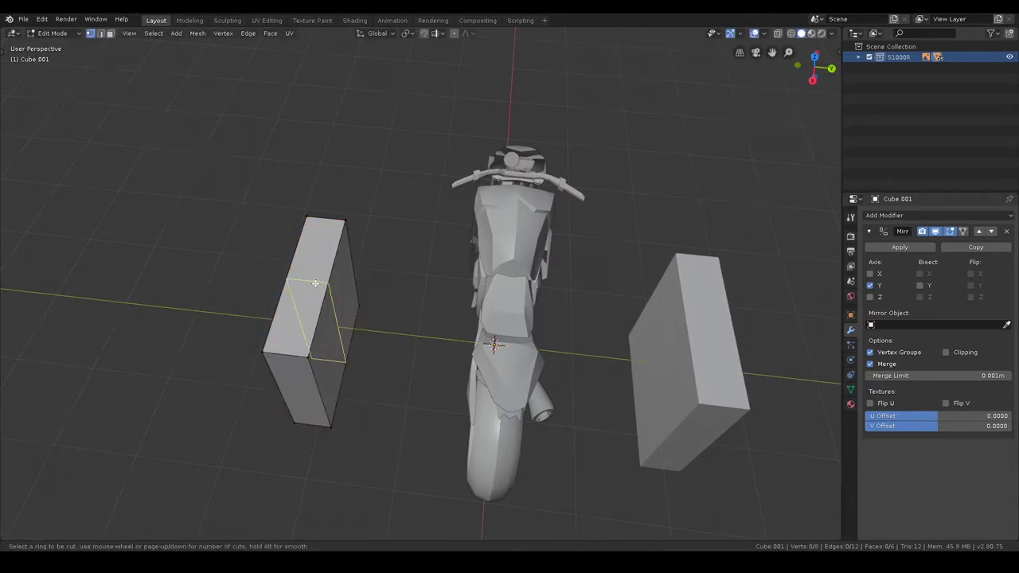
Step: Add a centred loop cut and raise the block's middle top edge into a peak
{"action": "left_click", "coordinate": [329, 291]}
{"action": "right_click", "coordinate": [329, 291]}
{"action": "mouse_move", "coordinate": [329, 292]}
{"action": "middle_mouse_down"}
{"action": "mouse_move", "coordinate": [375, 398]}
{"action": "mouse_move", "coordinate": [440, 337]}
{"action": "middle_mouse_up"}
{"action": "left_click", "coordinate": [448, 385]}
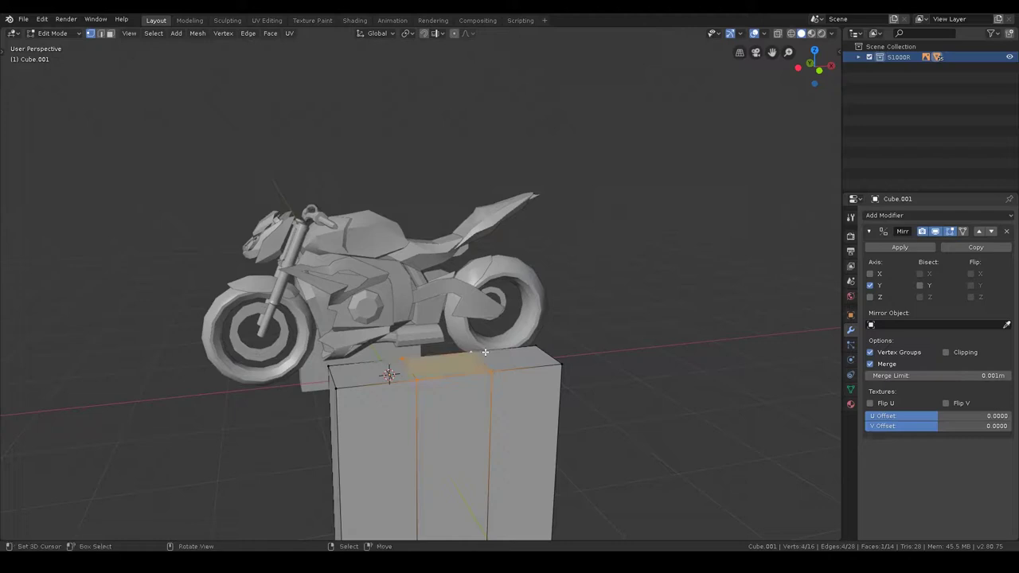
{"action": "key", "text": "g"}
{"action": "key", "text": "z"}
{"action": "left_click", "coordinate": [491, 308]}
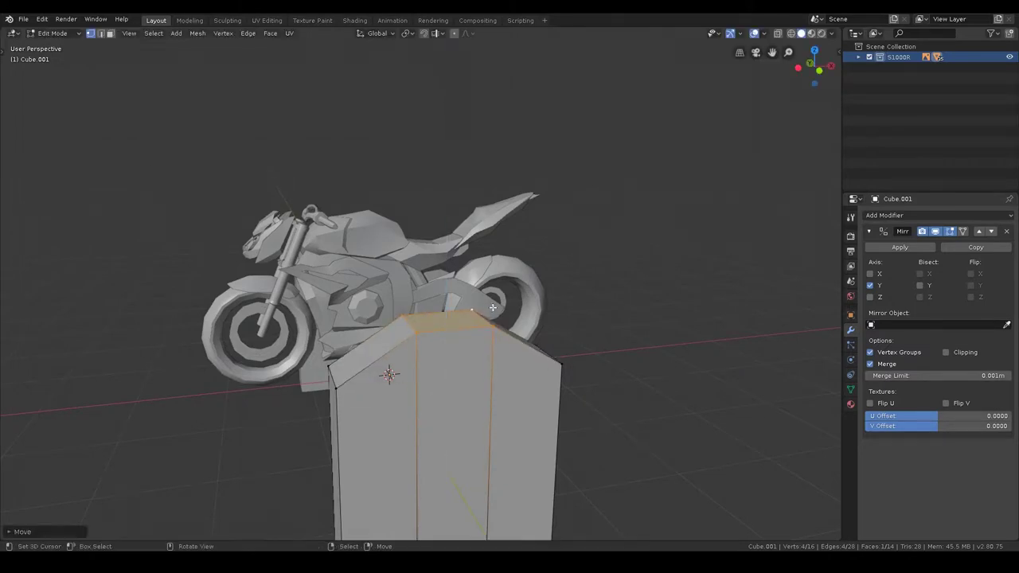
Step: Select the whole block in Edit Mode and shrink it into a small pillar
{"action": "key", "text": "Tab"}
{"action": "scroll", "coordinate": [491, 307], "scroll_direction": "down", "scroll_amount": 4}
{"action": "mouse_move", "coordinate": [491, 308]}
{"action": "middle_mouse_down"}
{"action": "mouse_move", "coordinate": [564, 322]}
{"action": "mouse_move", "coordinate": [534, 318]}
{"action": "middle_mouse_up"}
{"action": "key", "text": "ctrl+Tab"}
{"action": "left_click", "coordinate": [562, 289]}
{"action": "key", "text": "a"}
{"action": "key", "text": "s"}
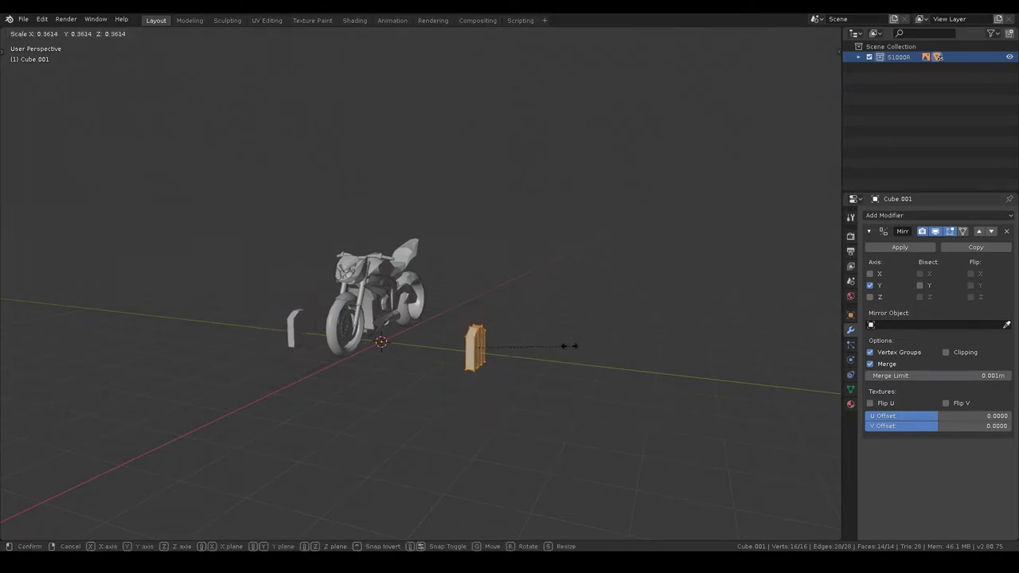
{"action": "left_click", "coordinate": [566, 343]}
{"action": "key", "text": "Tab"}
Step: Move the pillar up onto the bike near the front fork
{"action": "key", "text": "KP_7"}
{"action": "key", "text": "ctrl+Tab"}
{"action": "left_click", "coordinate": [592, 208]}
{"action": "key", "text": "g"}
{"action": "left_click", "coordinate": [404, 258]}
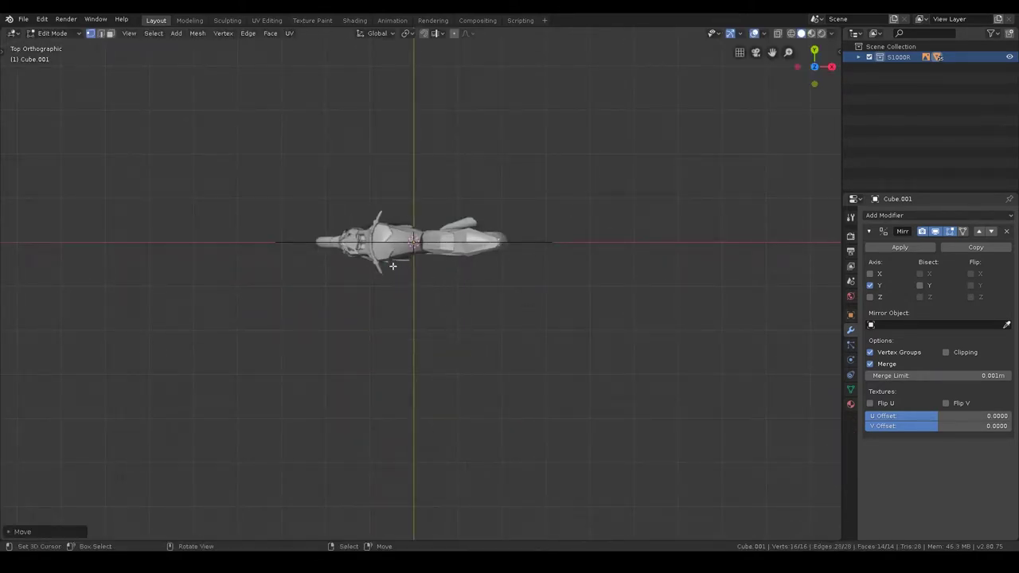
{"action": "scroll", "coordinate": [389, 264], "scroll_direction": "up", "scroll_amount": 4}
{"action": "middle_click_drag", "start_coordinate": [389, 263], "coordinate": [374, 237]}
{"action": "key", "text": "g"}
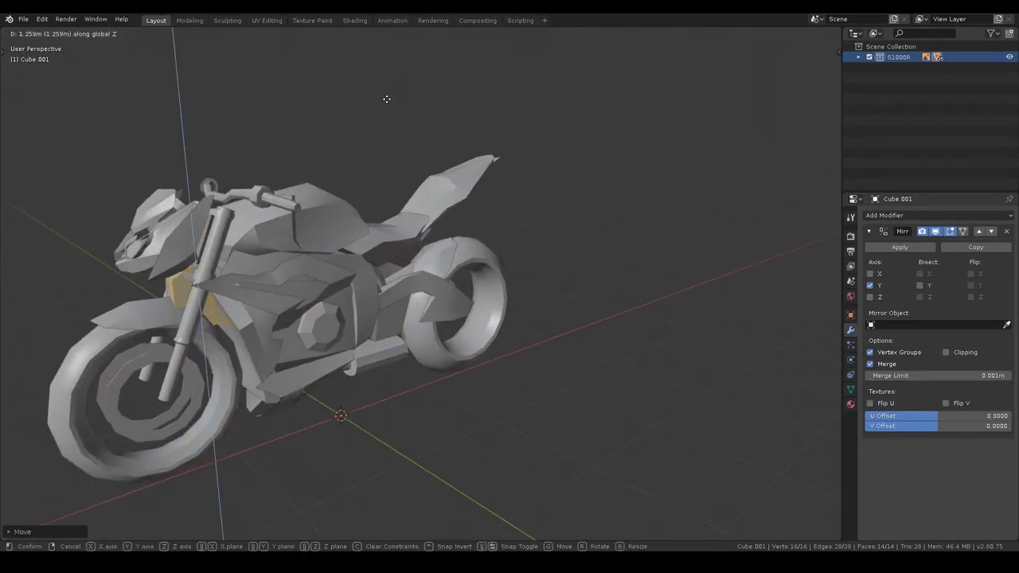
{"action": "left_click", "coordinate": [383, 74]}
{"action": "mouse_move", "coordinate": [382, 75]}
{"action": "middle_mouse_down"}
{"action": "mouse_move", "coordinate": [495, 258]}
{"action": "mouse_move", "coordinate": [475, 205]}
{"action": "mouse_move", "coordinate": [533, 128]}
{"action": "middle_mouse_up"}
{"action": "scroll", "coordinate": [517, 252], "scroll_direction": "up", "scroll_amount": 5}
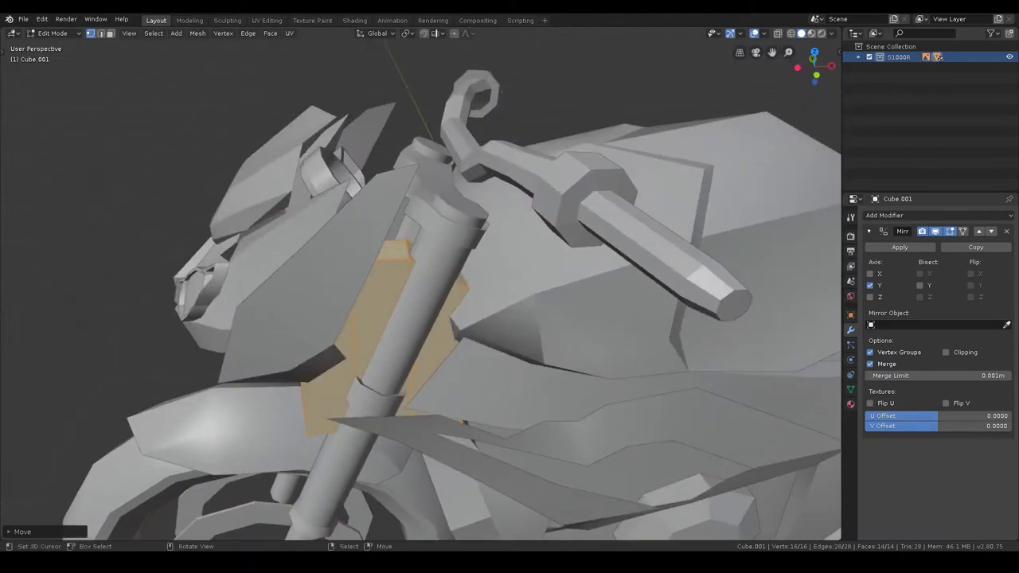
Step: Move the piece toward the handlebar and shrink it further
{"action": "key", "text": "g"}
{"action": "left_click", "coordinate": [634, 161]}
{"action": "key", "text": "s"}
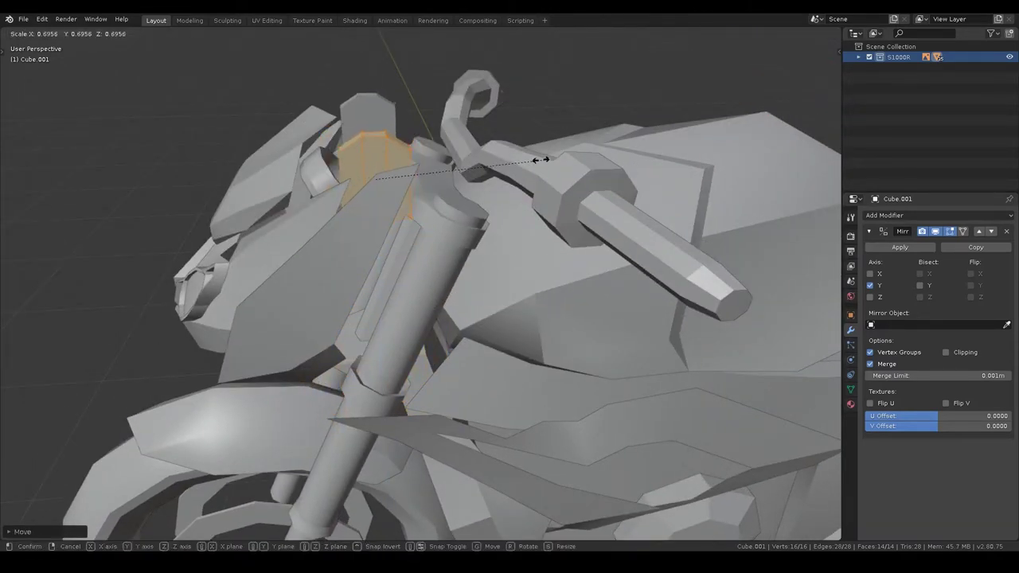
{"action": "left_click", "coordinate": [470, 159]}
{"action": "scroll", "coordinate": [513, 164], "scroll_direction": "down", "scroll_amount": 8}
{"action": "scroll", "coordinate": [525, 212], "scroll_direction": "up", "scroll_amount": 2}
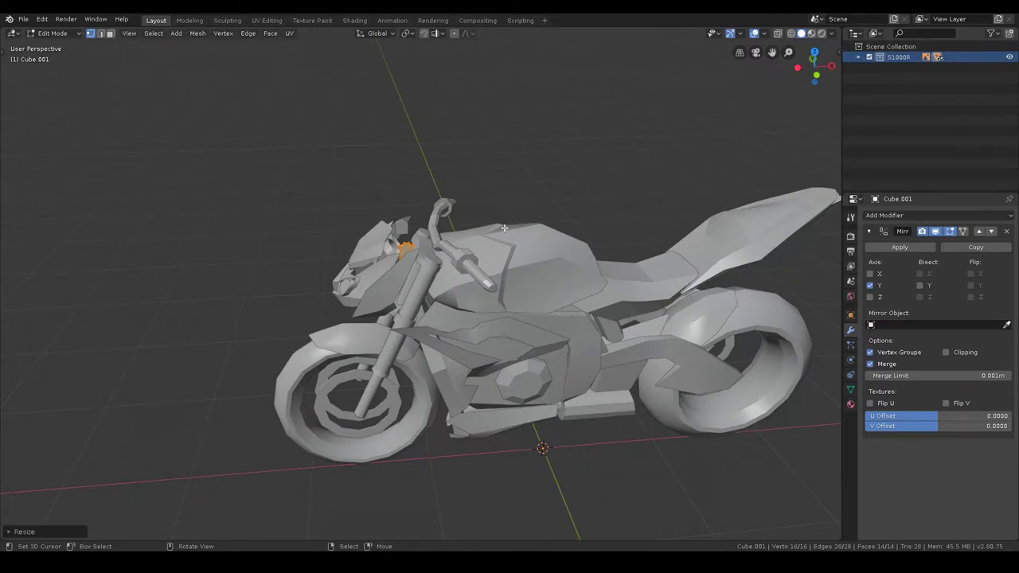
{"action": "key", "text": "KP_1"}
{"action": "key", "text": "g"}
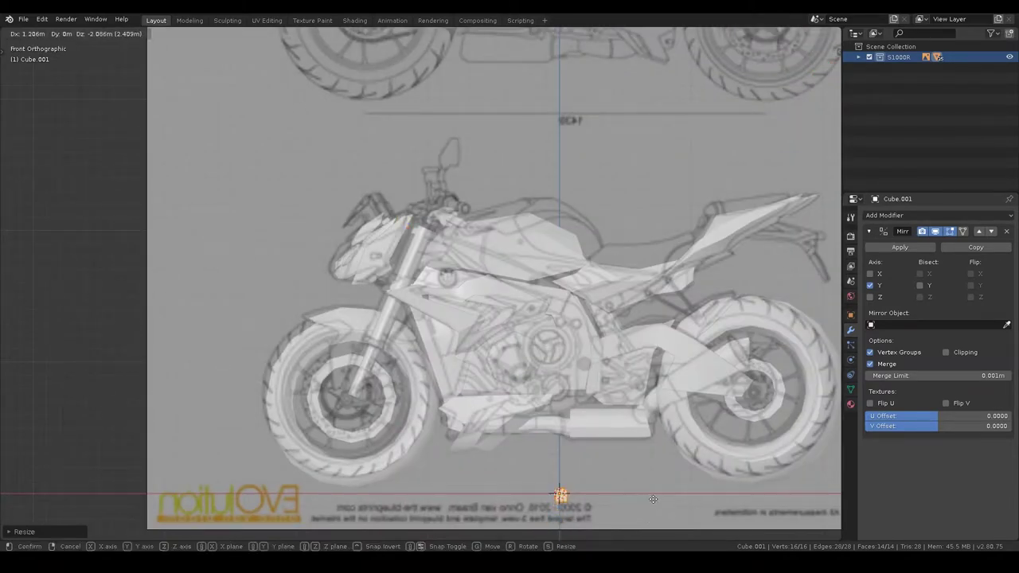
Step: Confirm the piece's front-view adjustment and reposition the object in Object Mode
{"action": "left_click", "coordinate": [650, 496]}
{"action": "key", "text": "Tab"}
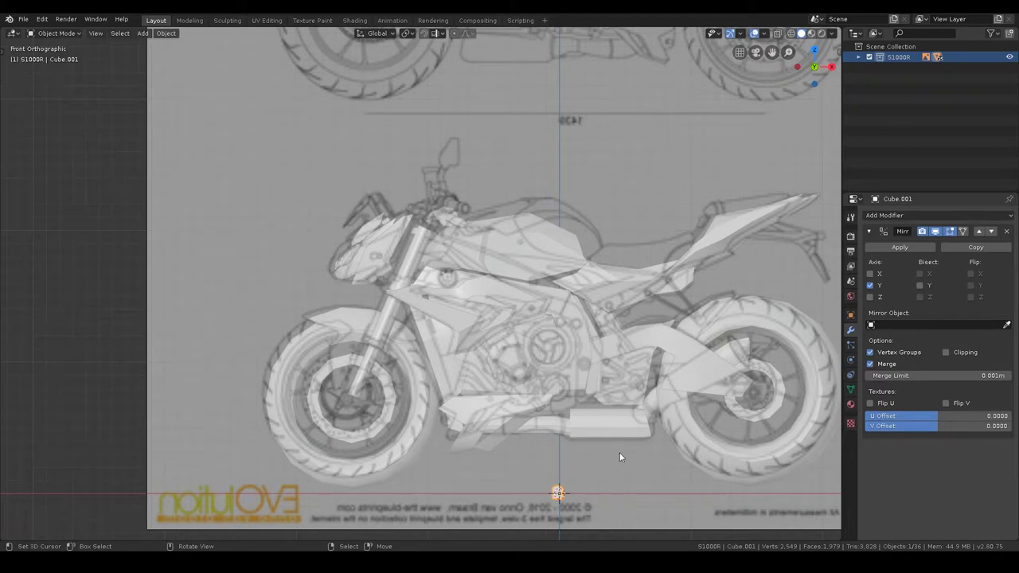
{"action": "key", "text": "g"}
{"action": "left_click", "coordinate": [483, 189]}
{"action": "key", "text": "grave"}
{"action": "mouse_move", "coordinate": [483, 188]}
{"action": "middle_mouse_down"}
{"action": "mouse_move", "coordinate": [494, 207]}
{"action": "mouse_move", "coordinate": [668, 211]}
{"action": "middle_mouse_up"}
Step: Frame the piece and slide its mesh along Y onto the top clamp
{"action": "key", "text": "Tab"}
{"action": "key", "text": "KP_Decimal"}
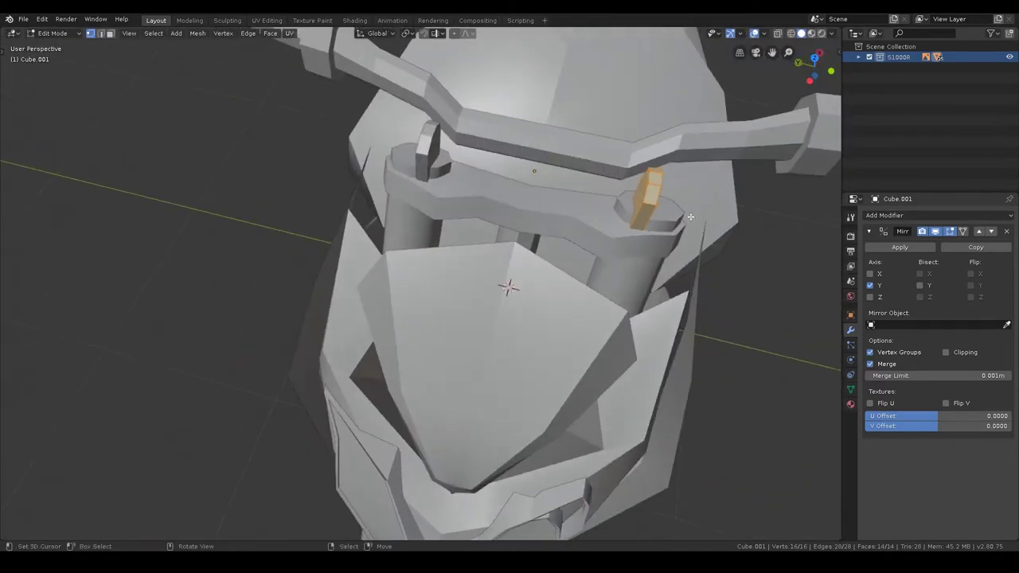
{"action": "key", "text": "g"}
{"action": "key", "text": "y"}
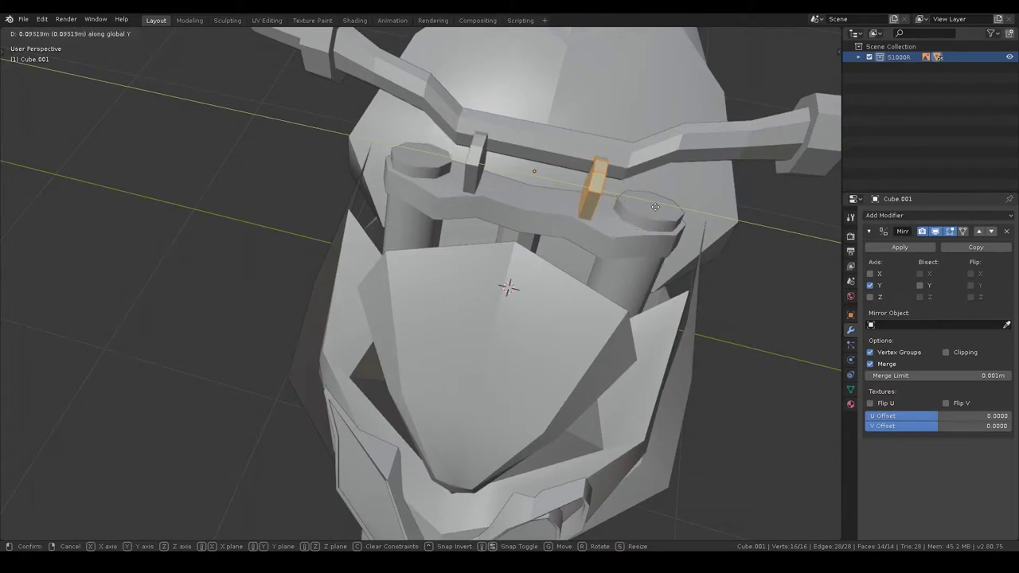
{"action": "left_click", "coordinate": [655, 207]}
{"action": "mouse_move", "coordinate": [654, 207]}
{"action": "middle_mouse_down"}
{"action": "mouse_move", "coordinate": [532, 283]}
{"action": "mouse_move", "coordinate": [559, 253]}
{"action": "middle_mouse_up"}
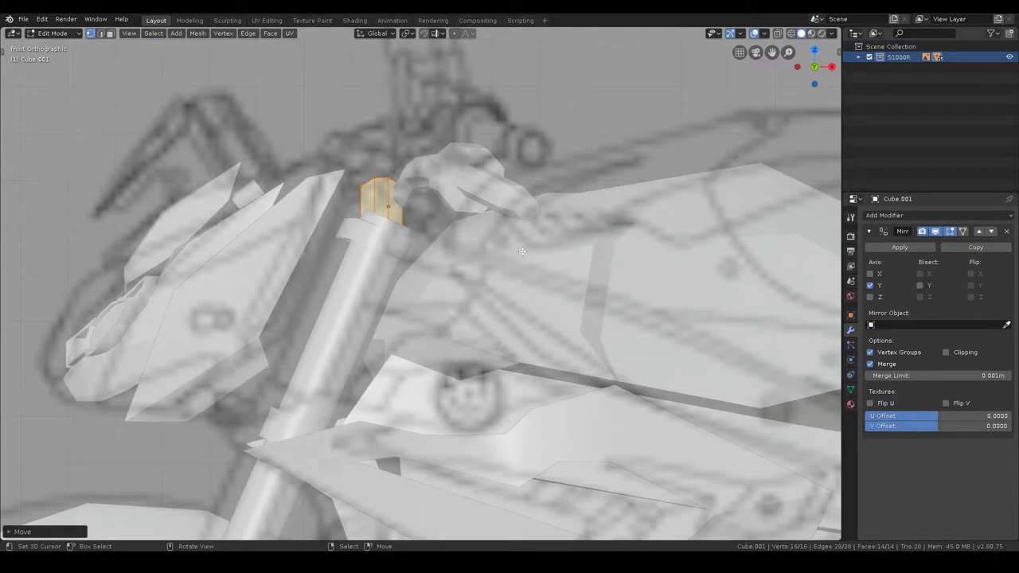
{"action": "key", "text": "Tab"}
Step: Rotate the clamp block around Y, enlarge it slightly, and seat it on the fork top
{"action": "key", "text": "r"}
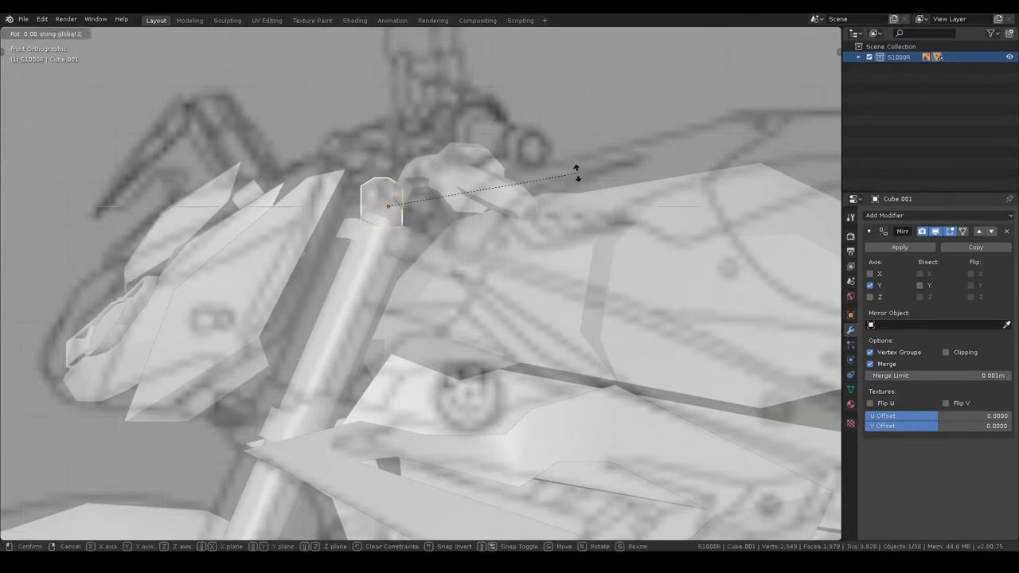
{"action": "key", "text": "y"}
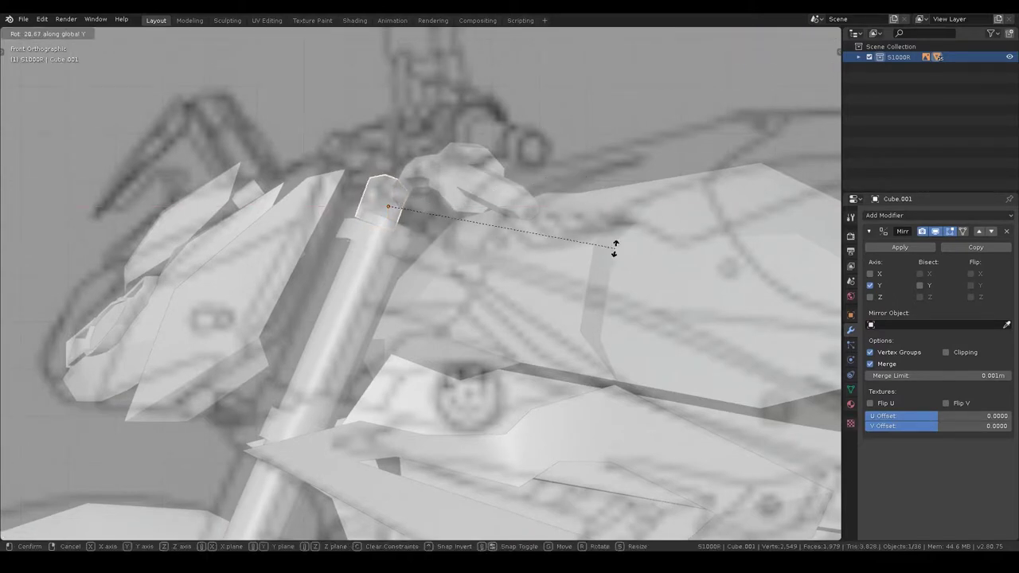
{"action": "left_click", "coordinate": [621, 252]}
{"action": "key", "text": "s"}
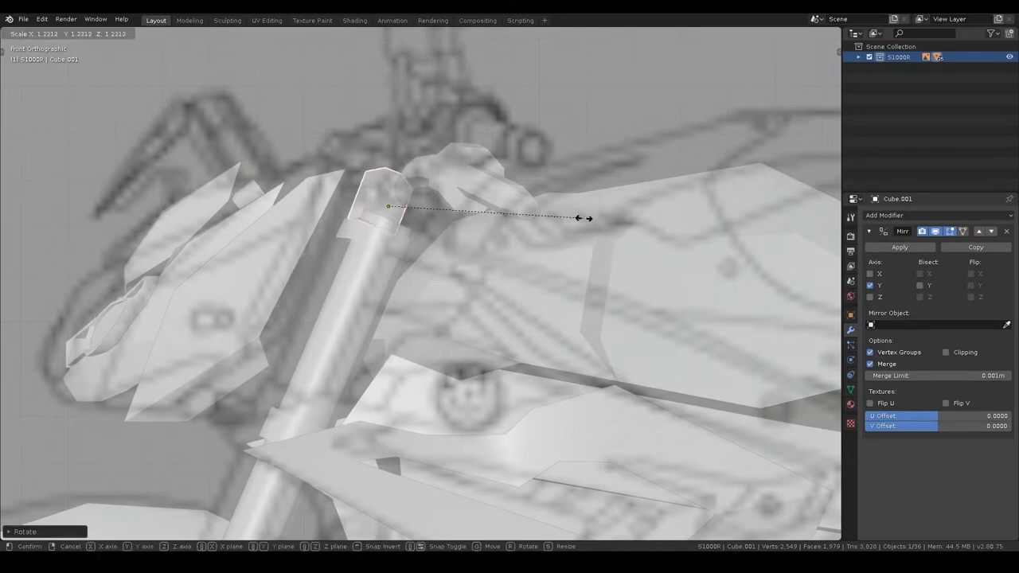
{"action": "left_click", "coordinate": [585, 218]}
{"action": "key", "text": "g"}
{"action": "left_click", "coordinate": [599, 227]}
{"action": "middle_click_drag", "start_coordinate": [599, 227], "coordinate": [518, 290]}
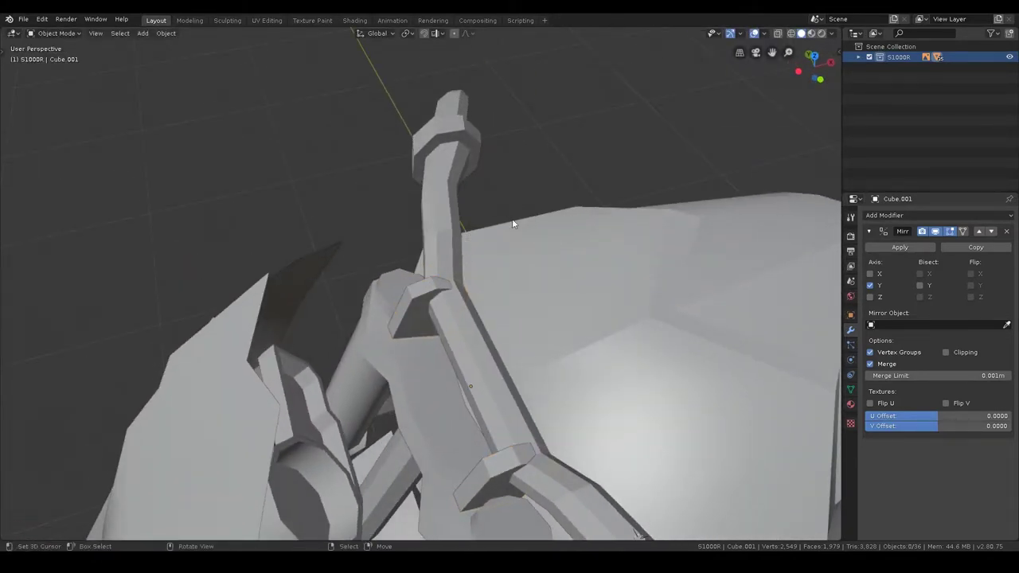
Step: Inspect the small clamp block's mesh, trying a Y move but cancelling it
{"action": "middle_click_drag", "start_coordinate": [526, 274], "coordinate": [619, 228]}
{"action": "left_click", "coordinate": [691, 227]}
{"action": "key", "text": "Tab"}
{"action": "mouse_move", "coordinate": [691, 226]}
{"action": "middle_mouse_down"}
{"action": "mouse_move", "coordinate": [626, 212]}
{"action": "mouse_move", "coordinate": [591, 82]}
{"action": "middle_mouse_up"}
{"action": "key", "text": "g"}
{"action": "key", "text": "y"}
{"action": "key", "text": "Escape"}
{"action": "key", "text": "Tab"}
Step: Check the handlebar Cylinder.001 in see-through front view without moving it
{"action": "left_click", "coordinate": [417, 199]}
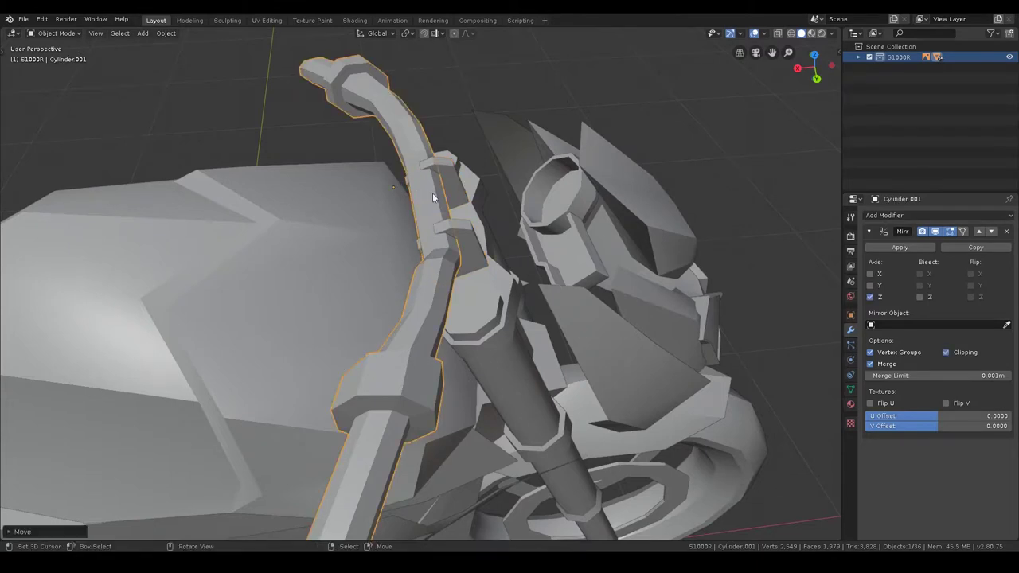
{"action": "key", "text": "alt+z"}
{"action": "key", "text": "KP_1"}
{"action": "key", "text": "g"}
{"action": "key", "text": "Escape"}
{"action": "key", "text": "alt+z"}
{"action": "mouse_move", "coordinate": [455, 189]}
{"action": "middle_mouse_down"}
{"action": "mouse_move", "coordinate": [564, 260]}
{"action": "mouse_move", "coordinate": [643, 237]}
{"action": "mouse_move", "coordinate": [375, 231]}
{"action": "mouse_move", "coordinate": [470, 248]}
{"action": "mouse_move", "coordinate": [438, 249]}
{"action": "mouse_move", "coordinate": [417, 233]}
{"action": "mouse_move", "coordinate": [491, 211]}
{"action": "mouse_move", "coordinate": [475, 297]}
{"action": "mouse_move", "coordinate": [484, 278]}
{"action": "mouse_move", "coordinate": [452, 278]}
{"action": "mouse_move", "coordinate": [585, 265]}
{"action": "middle_mouse_up"}
{"action": "scroll", "coordinate": [439, 248], "scroll_direction": "up", "scroll_amount": 2}
Step: Thin the clamp rings Cube.001 along local X and move them into position
{"action": "left_click", "coordinate": [441, 247]}
{"action": "key", "text": "x"}
{"action": "key", "text": "x"}
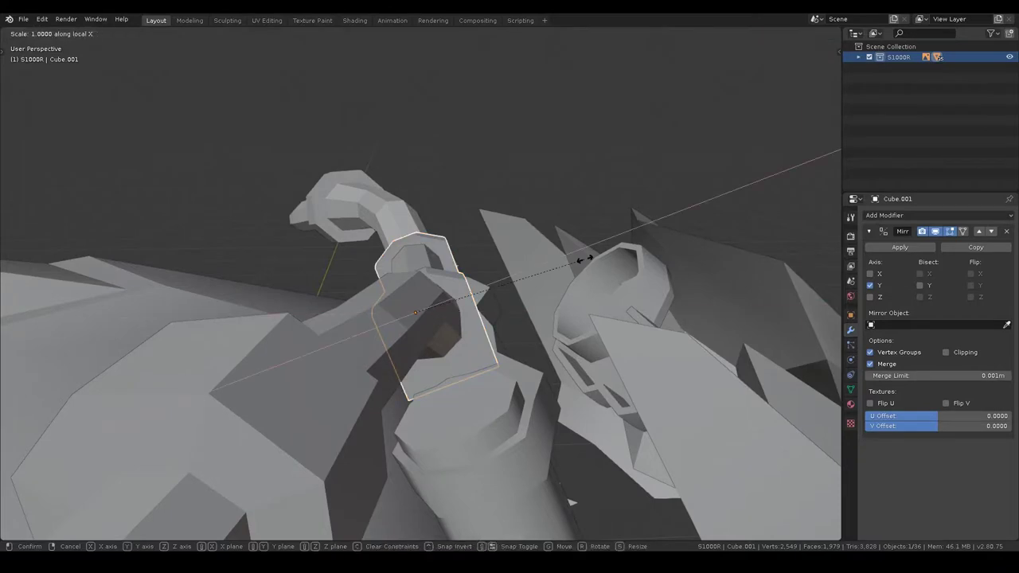
{"action": "left_click", "coordinate": [521, 261]}
{"action": "mouse_move", "coordinate": [518, 261]}
{"action": "middle_mouse_down"}
{"action": "mouse_move", "coordinate": [493, 294]}
{"action": "mouse_move", "coordinate": [503, 299]}
{"action": "mouse_move", "coordinate": [550, 269]}
{"action": "middle_mouse_up"}
{"action": "key", "text": "g"}
{"action": "left_click", "coordinate": [522, 283]}
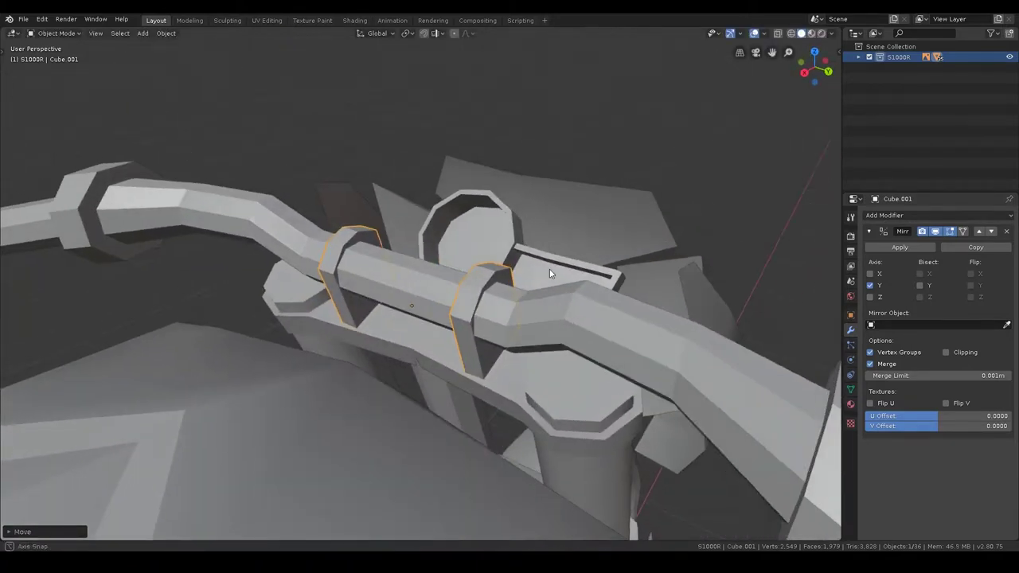
Step: Slide the handlebar Cylinder.001 and the small cylinder piece along local X
{"action": "left_click", "coordinate": [441, 277]}
{"action": "key", "text": "g"}
{"action": "key", "text": "x"}
{"action": "key", "text": "x"}
{"action": "key", "text": "Escape"}
{"action": "left_click", "coordinate": [437, 395]}
{"action": "key", "text": "g"}
{"action": "key", "text": "x"}
{"action": "key", "text": "x"}
{"action": "key", "text": "Escape"}
{"action": "key", "text": "alt+a"}
Step: Save s1000r.blend, then reselect the handlebar clamp Cube.001 from a low side view
{"action": "mouse_move", "coordinate": [545, 323]}
{"action": "middle_mouse_down"}
{"action": "mouse_move", "coordinate": [396, 351]}
{"action": "mouse_move", "coordinate": [380, 335]}
{"action": "middle_mouse_up"}
{"action": "key", "text": "ctrl+s"}
{"action": "mouse_move", "coordinate": [405, 296]}
{"action": "middle_mouse_down"}
{"action": "mouse_move", "coordinate": [613, 285]}
{"action": "mouse_move", "coordinate": [605, 302]}
{"action": "middle_mouse_up"}
{"action": "scroll", "coordinate": [613, 285], "scroll_direction": "down", "scroll_amount": 3}
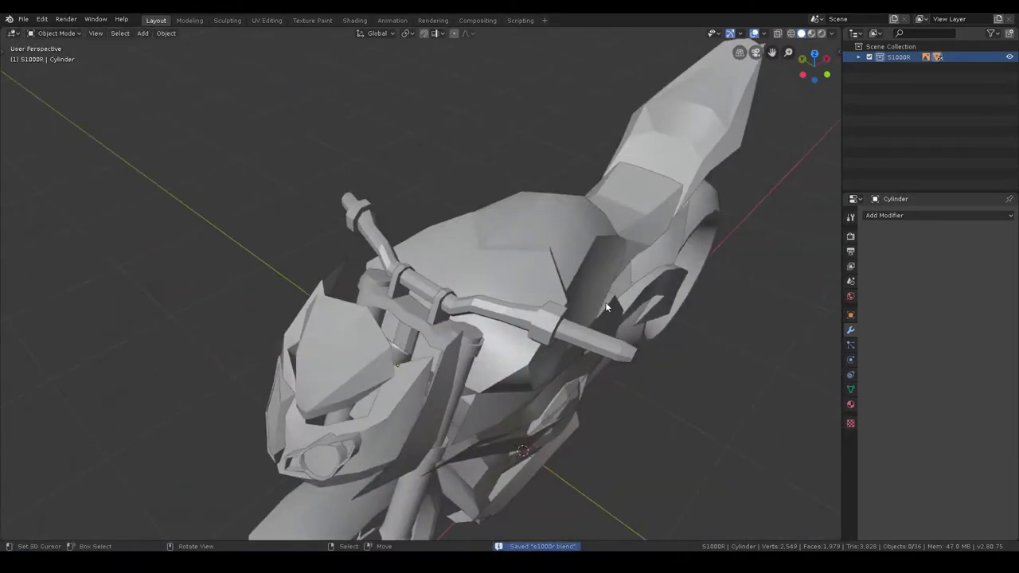
{"action": "scroll", "coordinate": [603, 308], "scroll_direction": "down", "scroll_amount": 2}
{"action": "scroll", "coordinate": [582, 299], "scroll_direction": "down", "scroll_amount": 3}
{"action": "scroll", "coordinate": [583, 298], "scroll_direction": "up", "scroll_amount": 6}
{"action": "mouse_move", "coordinate": [564, 302]}
{"action": "middle_mouse_down"}
{"action": "mouse_move", "coordinate": [529, 280]}
{"action": "mouse_move", "coordinate": [363, 283]}
{"action": "middle_mouse_up"}
{"action": "left_click", "coordinate": [403, 308]}
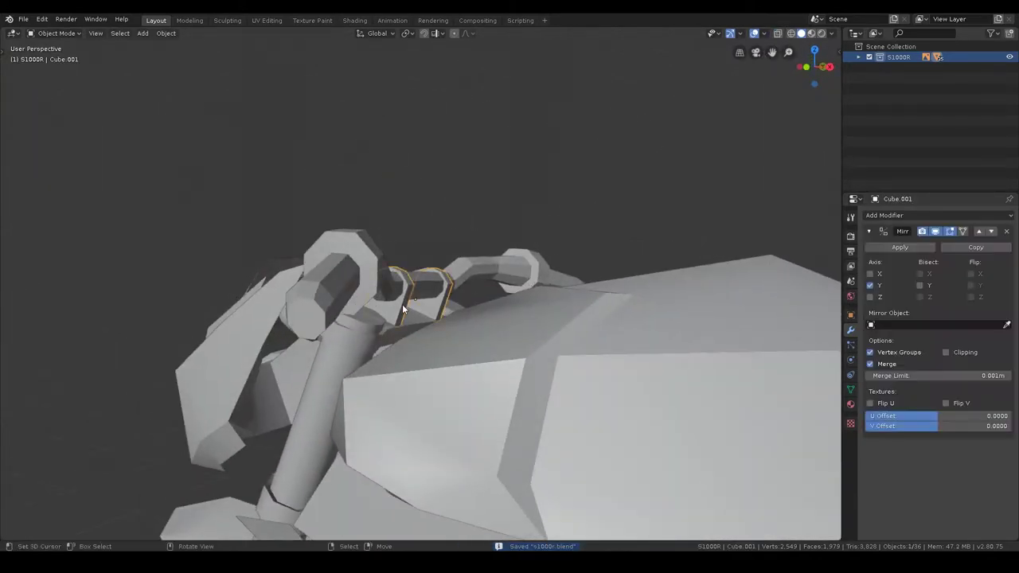
Step: Rename Cylinder.001 to 'Commands' in the S1000R collection of the Outliner
{"action": "left_click", "coordinate": [858, 58]}
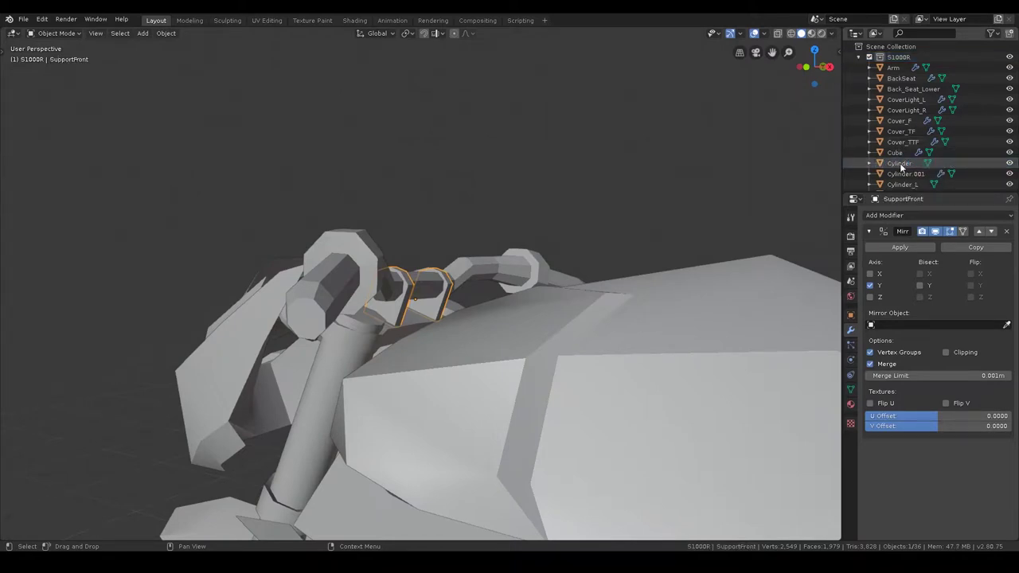
{"action": "left_click", "coordinate": [905, 173]}
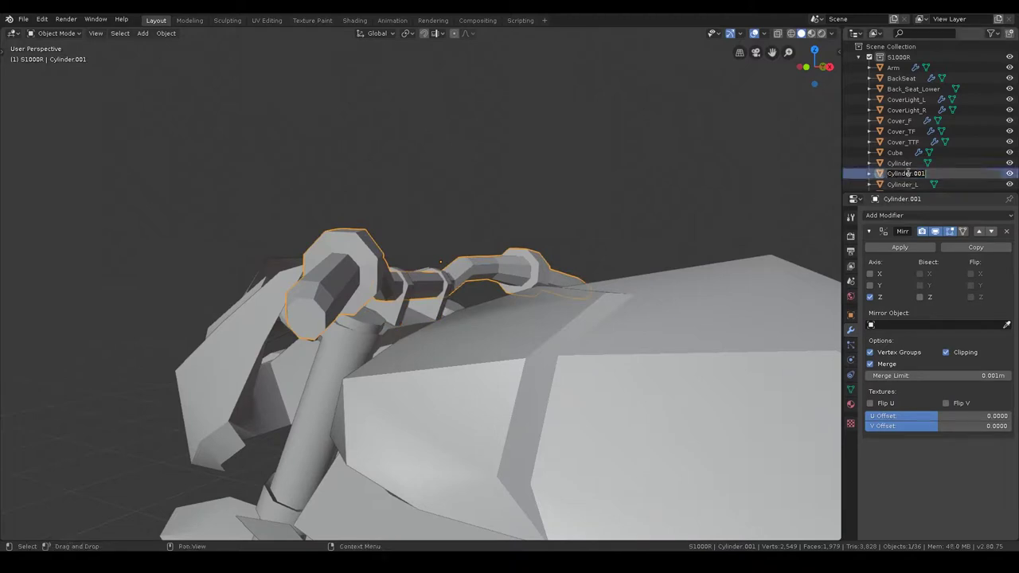
{"action": "type", "text": "Commands"}
{"action": "key", "text": "Return"}
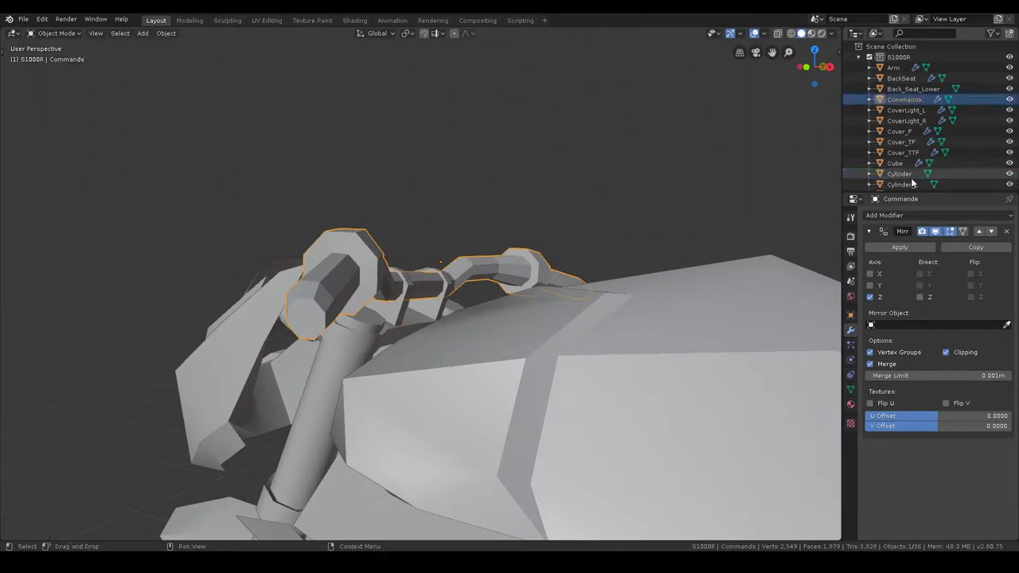
{"action": "left_click", "coordinate": [858, 57]}
Step: Save the file from a side view of the bike and clear the handlebar selection
{"action": "scroll", "coordinate": [484, 230], "scroll_direction": "down", "scroll_amount": 3}
{"action": "mouse_move", "coordinate": [484, 229]}
{"action": "middle_mouse_down"}
{"action": "mouse_move", "coordinate": [518, 263]}
{"action": "mouse_move", "coordinate": [452, 241]}
{"action": "mouse_move", "coordinate": [449, 307]}
{"action": "mouse_move", "coordinate": [500, 287]}
{"action": "mouse_move", "coordinate": [345, 271]}
{"action": "mouse_move", "coordinate": [570, 317]}
{"action": "mouse_move", "coordinate": [538, 378]}
{"action": "mouse_move", "coordinate": [567, 264]}
{"action": "mouse_move", "coordinate": [595, 280]}
{"action": "mouse_move", "coordinate": [919, 276]}
{"action": "middle_mouse_up"}
{"action": "key", "text": "ctrl+s"}
{"action": "key", "text": "shift+s"}
{"action": "left_click", "coordinate": [452, 241]}
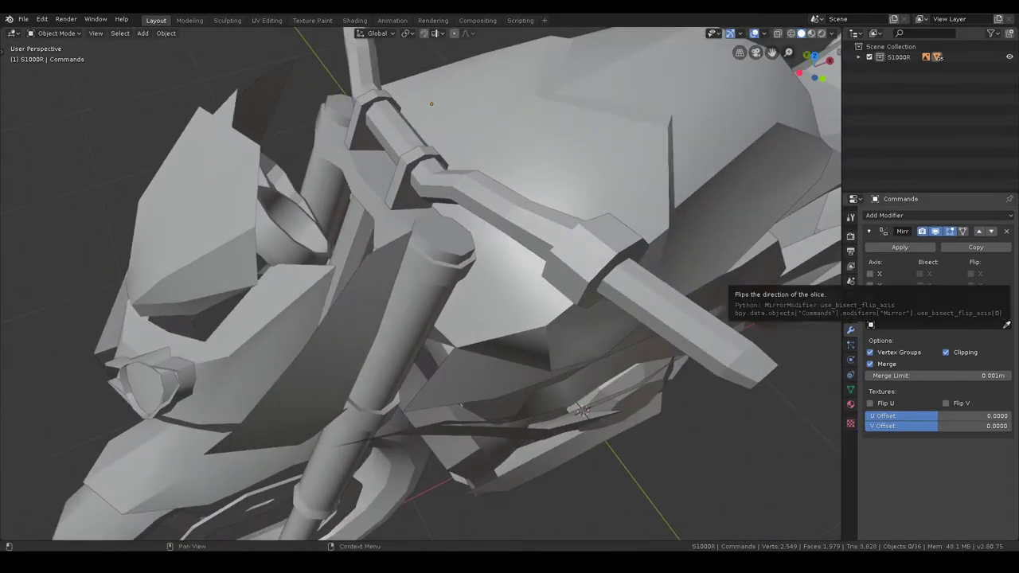
Step: Select the fork Fourche and zoom out, leaving empty space beside the bike
{"action": "left_click", "coordinate": [462, 249]}
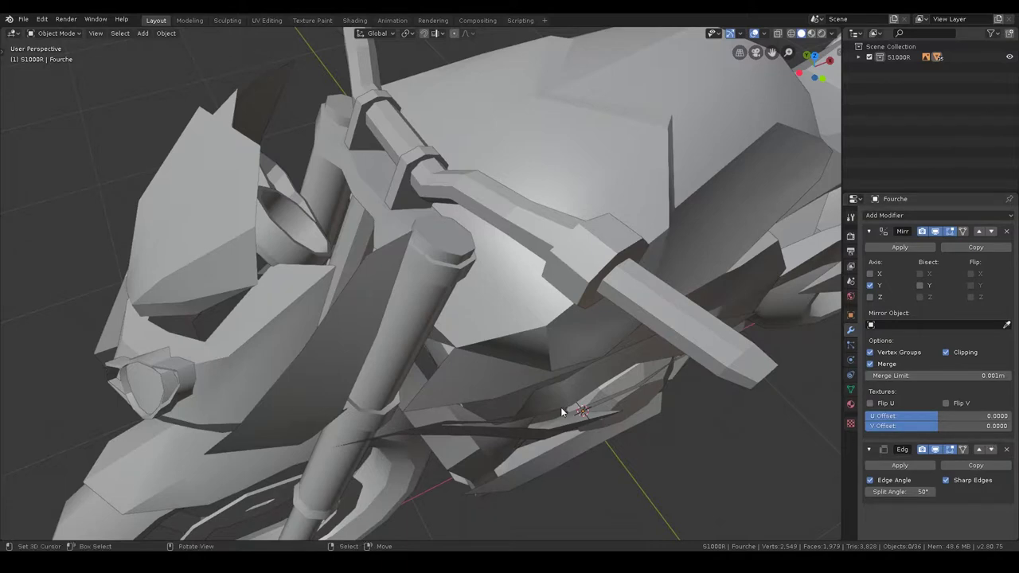
{"action": "scroll", "coordinate": [518, 249], "scroll_direction": "down", "scroll_amount": 4}
{"action": "scroll", "coordinate": [502, 252], "scroll_direction": "down", "scroll_amount": 2}
{"action": "mouse_move", "coordinate": [502, 251]}
{"action": "middle_mouse_down"}
{"action": "mouse_move", "coordinate": [548, 300]}
{"action": "mouse_move", "coordinate": [497, 295]}
{"action": "mouse_move", "coordinate": [512, 295]}
{"action": "middle_mouse_up"}
{"action": "scroll", "coordinate": [512, 301], "scroll_direction": "down", "scroll_amount": 5}
{"action": "mouse_move", "coordinate": [653, 363]}
{"action": "middle_mouse_down"}
{"action": "mouse_move", "coordinate": [400, 351]}
{"action": "mouse_move", "coordinate": [425, 374]}
{"action": "middle_mouse_up"}
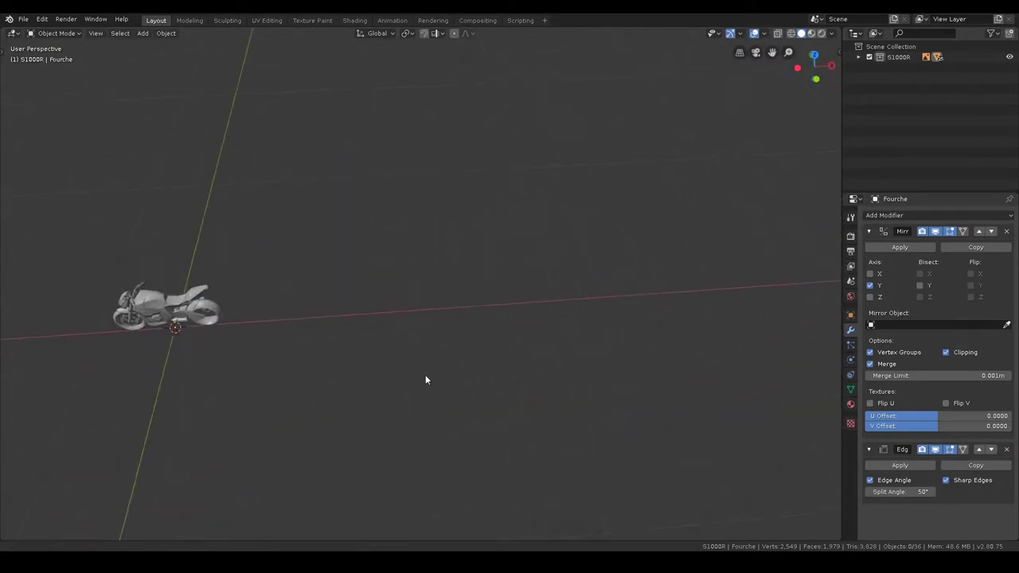
Step: Add a new cube and move it along X to the right of the bike
{"action": "key", "text": "shift+a"}
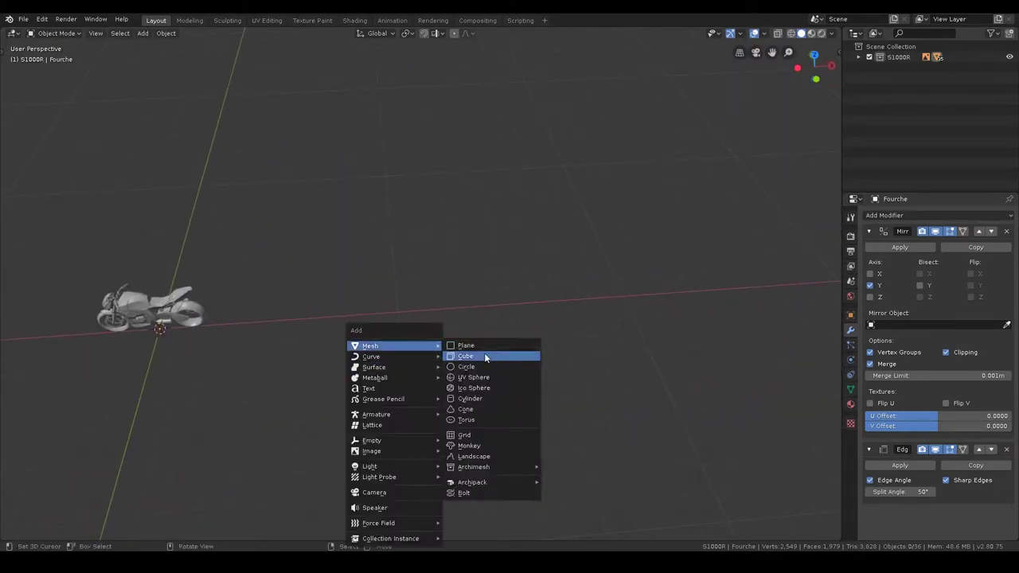
{"action": "mouse_move", "coordinate": [394, 345]}
{"action": "left_click", "coordinate": [484, 354]}
{"action": "key", "text": "g"}
{"action": "key", "text": "x"}
{"action": "left_click", "coordinate": [602, 393]}
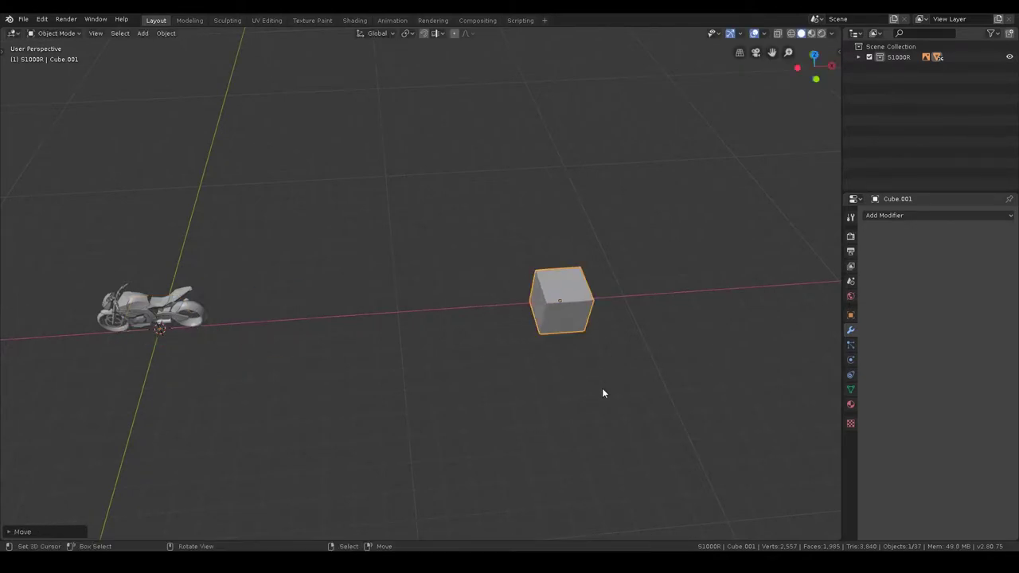
Step: In top view edit mode, lower the cube's geometry along Y
{"action": "key", "text": "Tab"}
{"action": "key", "text": "KP_7"}
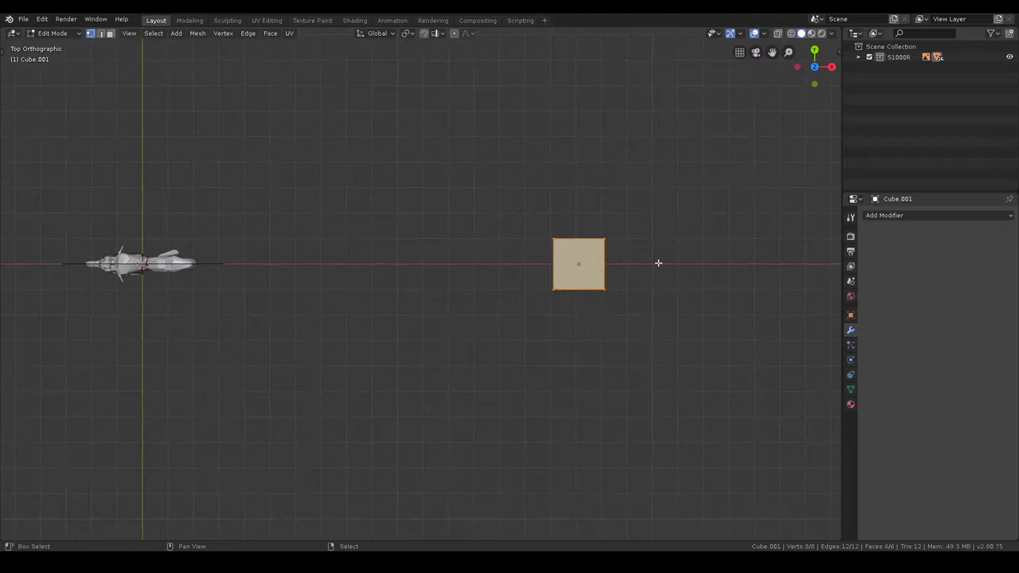
{"action": "middle_click_drag", "start_coordinate": [658, 263], "coordinate": [457, 252], "text": "shift"}
{"action": "scroll", "coordinate": [457, 253], "scroll_direction": "up", "scroll_amount": 7}
{"action": "middle_click_drag", "start_coordinate": [305, 191], "coordinate": [585, 236], "text": "shift"}
{"action": "key", "text": "g"}
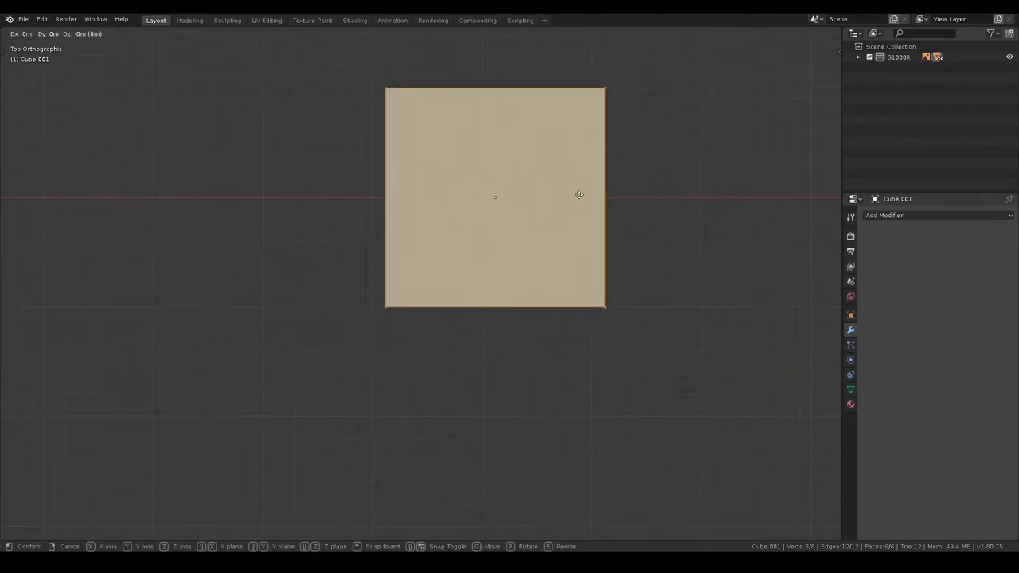
{"action": "key", "text": "y"}
{"action": "left_click", "coordinate": [608, 387]}
Step: Scale the cube along X to about half its width
{"action": "scroll", "coordinate": [607, 374], "scroll_direction": "down", "scroll_amount": 3}
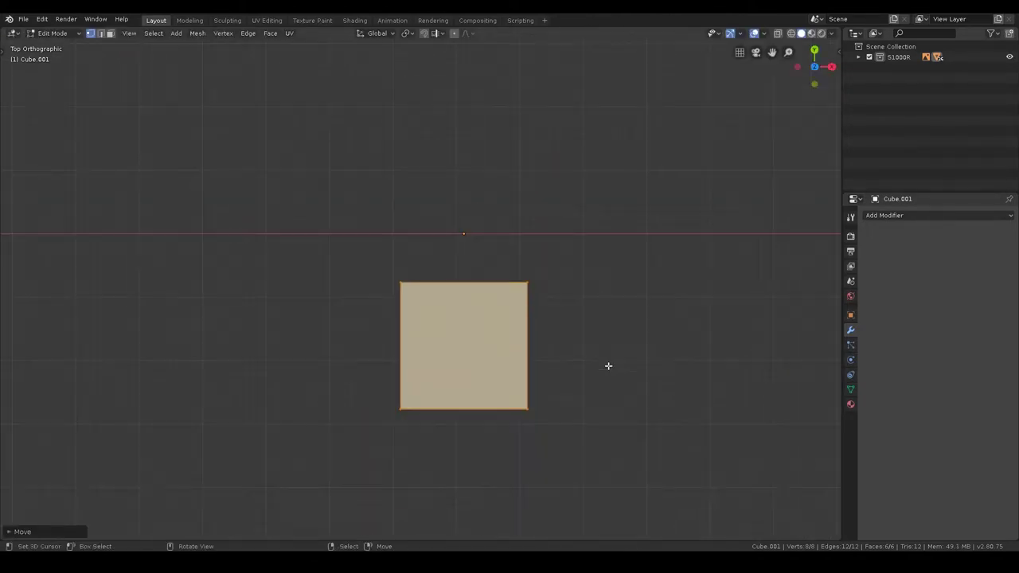
{"action": "middle_click_drag", "start_coordinate": [626, 386], "coordinate": [639, 261], "text": "shift"}
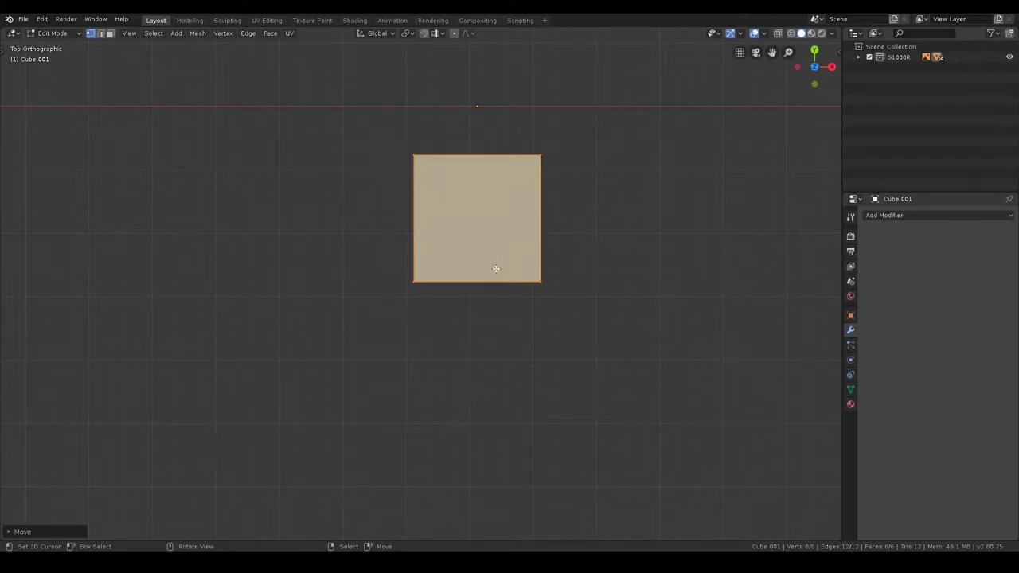
{"action": "key", "text": "s"}
{"action": "key", "text": "x"}
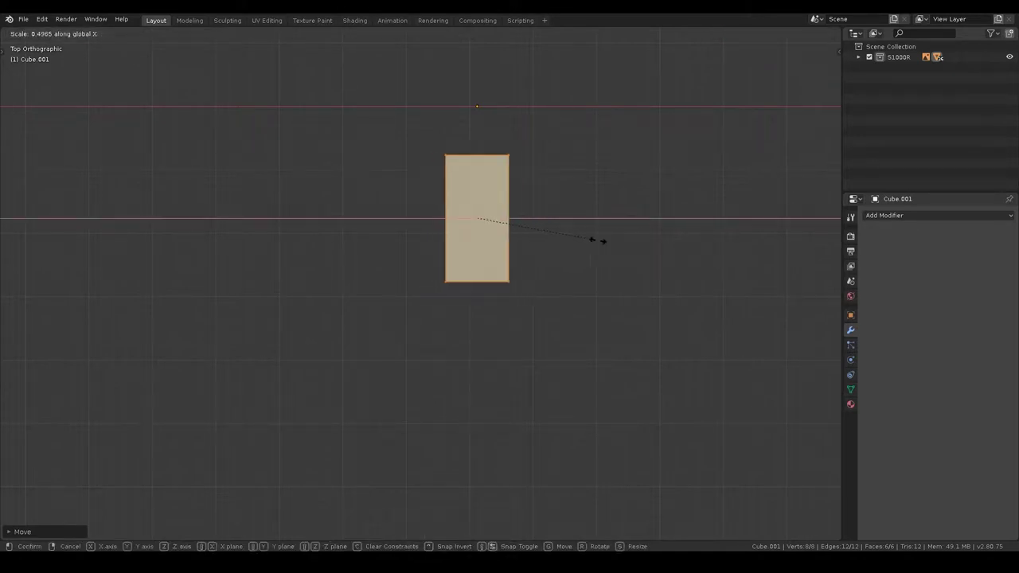
{"action": "left_click", "coordinate": [597, 241]}
Step: Select the cube's bottom vertices and try tilting them, cancelling the rotation
{"action": "key", "text": "Tab"}
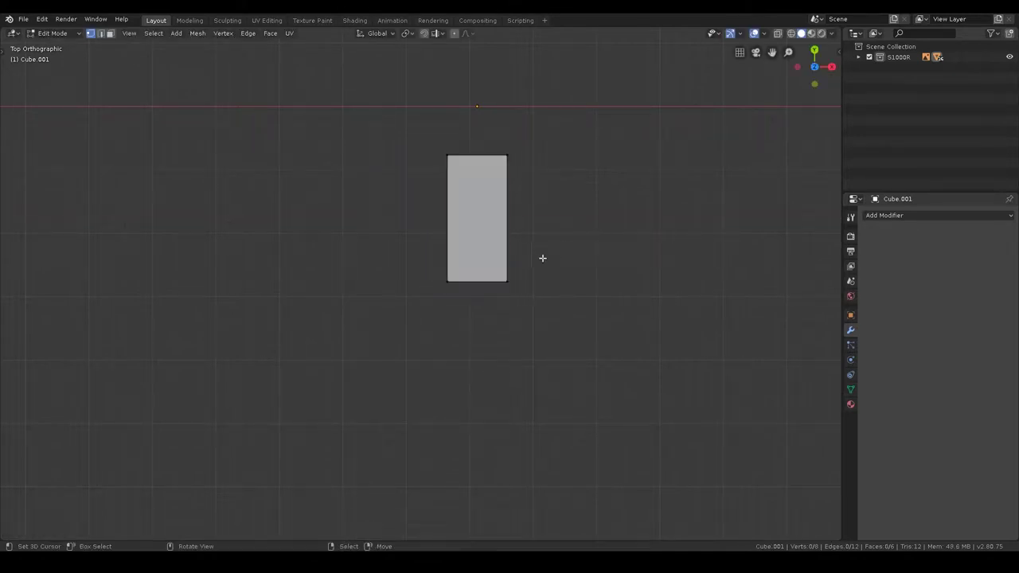
{"action": "left_click_drag", "start_coordinate": [401, 248], "coordinate": [630, 348]}
{"action": "scroll", "coordinate": [589, 296], "scroll_direction": "down", "scroll_amount": 3}
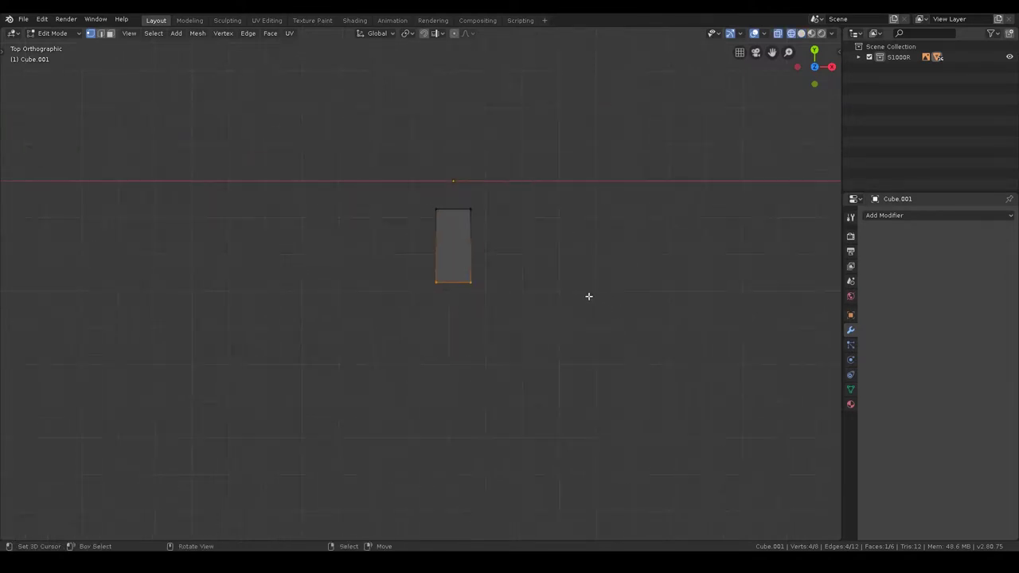
{"action": "key", "text": "r"}
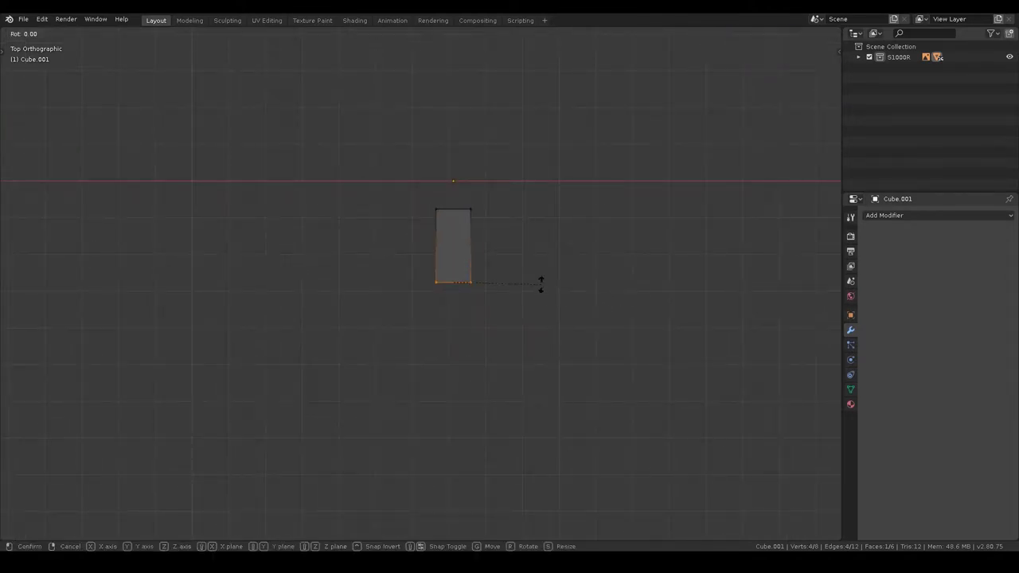
{"action": "key", "text": "Escape"}
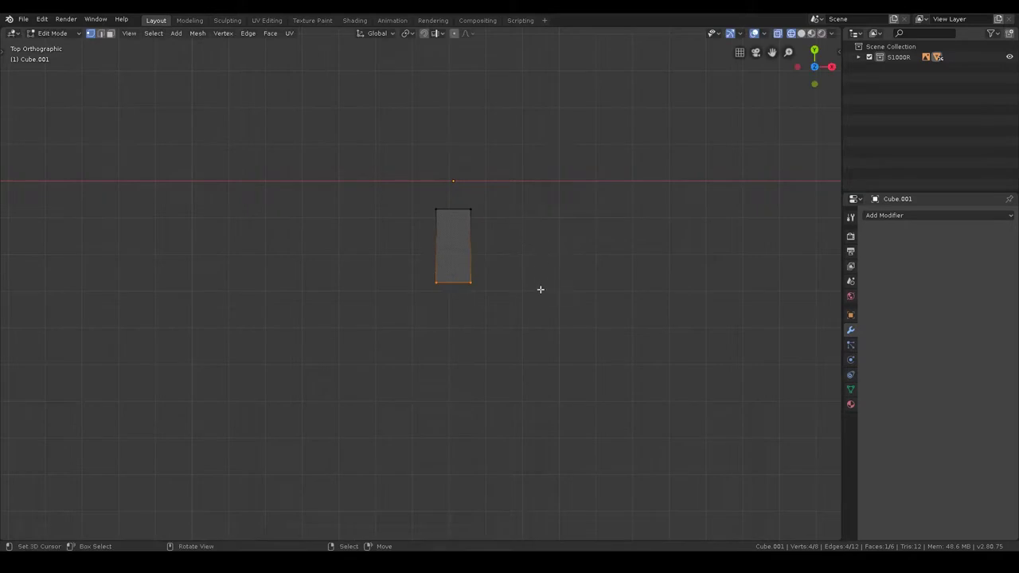
{"action": "scroll", "coordinate": [539, 289], "scroll_direction": "up", "scroll_amount": 3}
Step: Raise the block's bottom-right corner along Y
{"action": "left_click", "coordinate": [525, 282]}
{"action": "key", "text": "g"}
{"action": "key", "text": "x"}
{"action": "key", "text": "Escape"}
{"action": "key", "text": "g"}
{"action": "key", "text": "y"}
{"action": "left_click", "coordinate": [588, 250]}
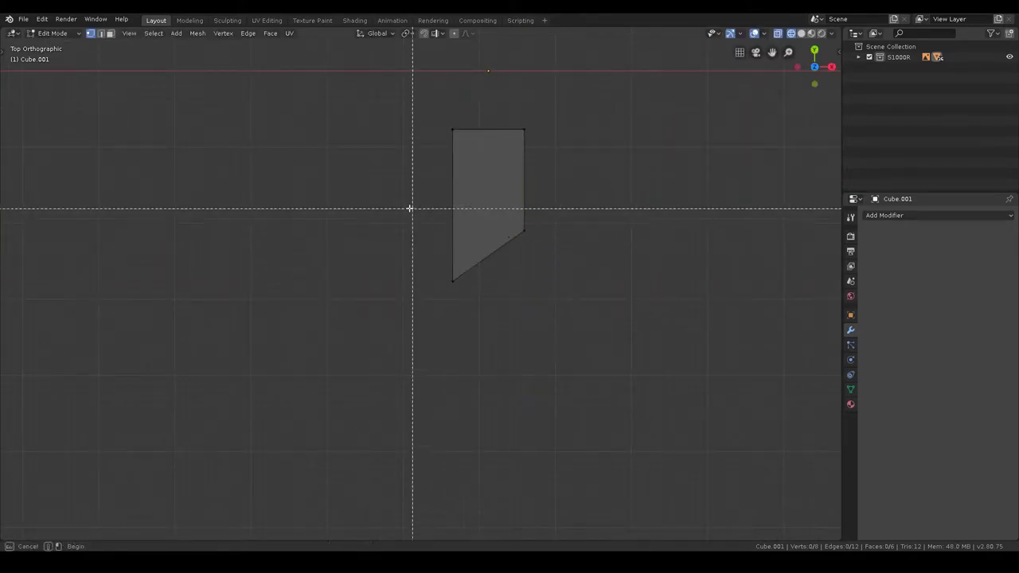
Step: Extrude the bottom edge into a new face below and shift its bottom corner up-right
{"action": "key", "text": "e"}
{"action": "left_click", "coordinate": [639, 326]}
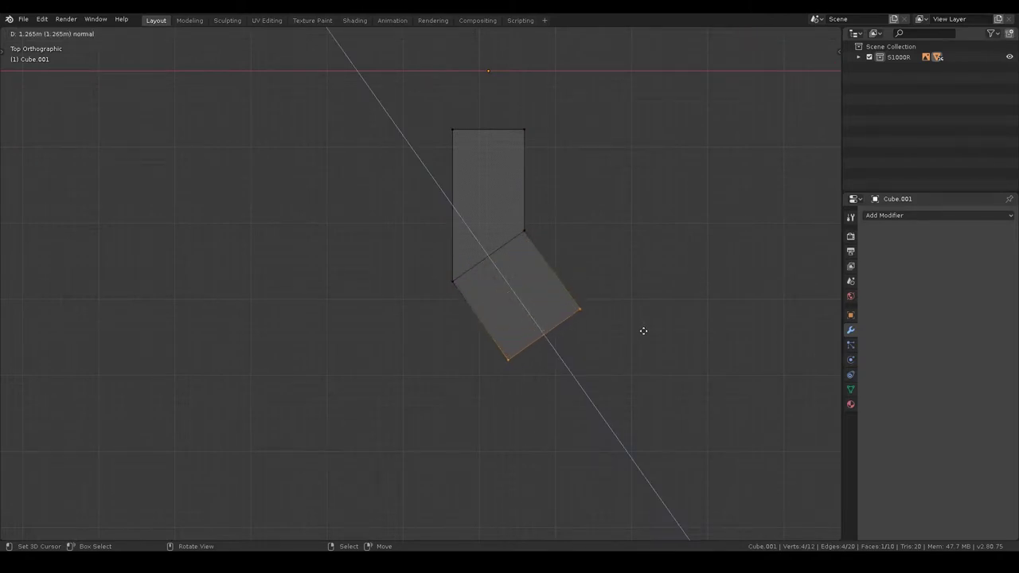
{"action": "left_click", "coordinate": [651, 339]}
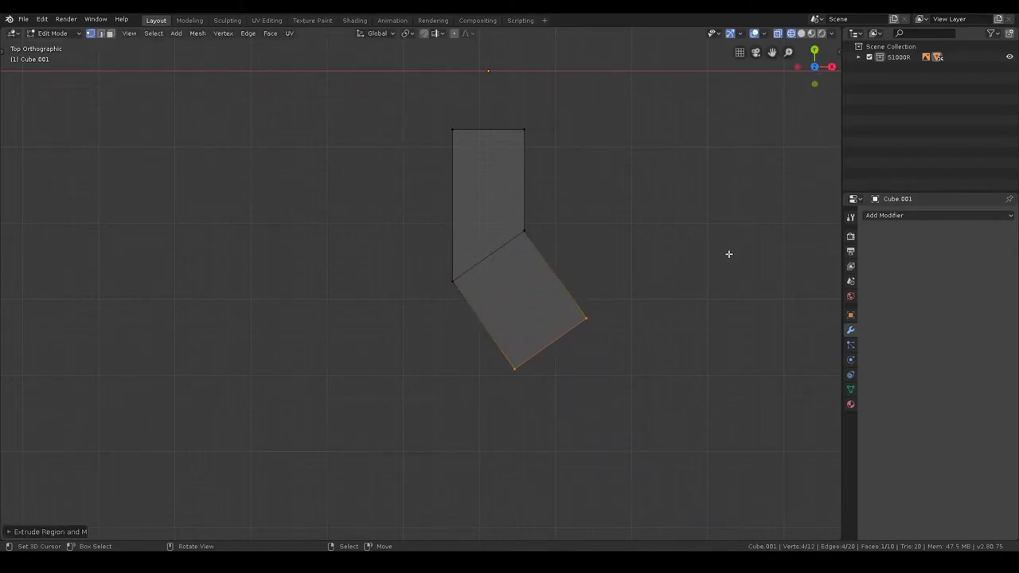
{"action": "key", "text": "s"}
{"action": "key", "text": "x"}
{"action": "key", "text": "Escape"}
{"action": "key", "text": "alt+a"}
{"action": "left_click", "coordinate": [520, 367]}
{"action": "key", "text": "g"}
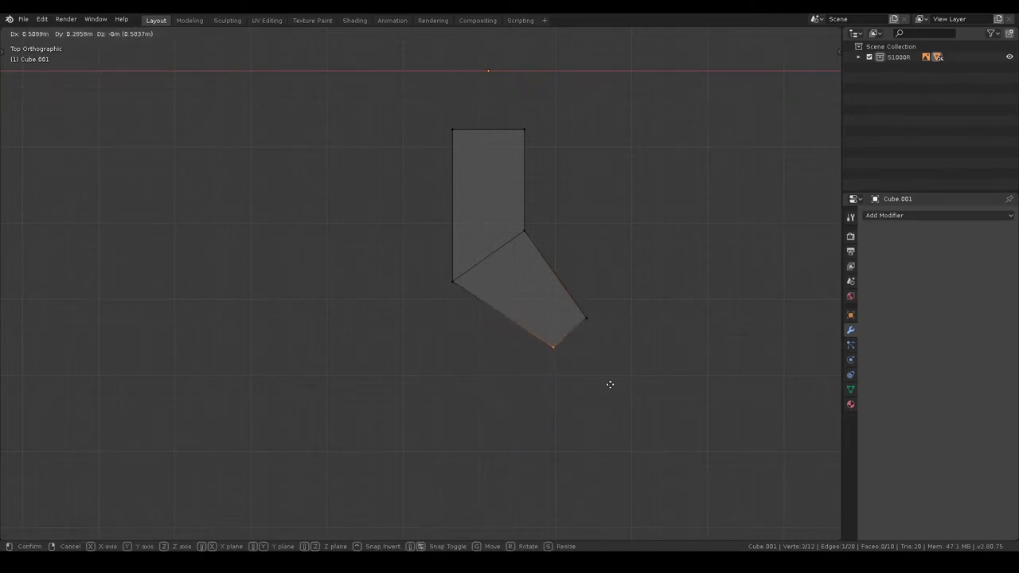
{"action": "left_click", "coordinate": [609, 387]}
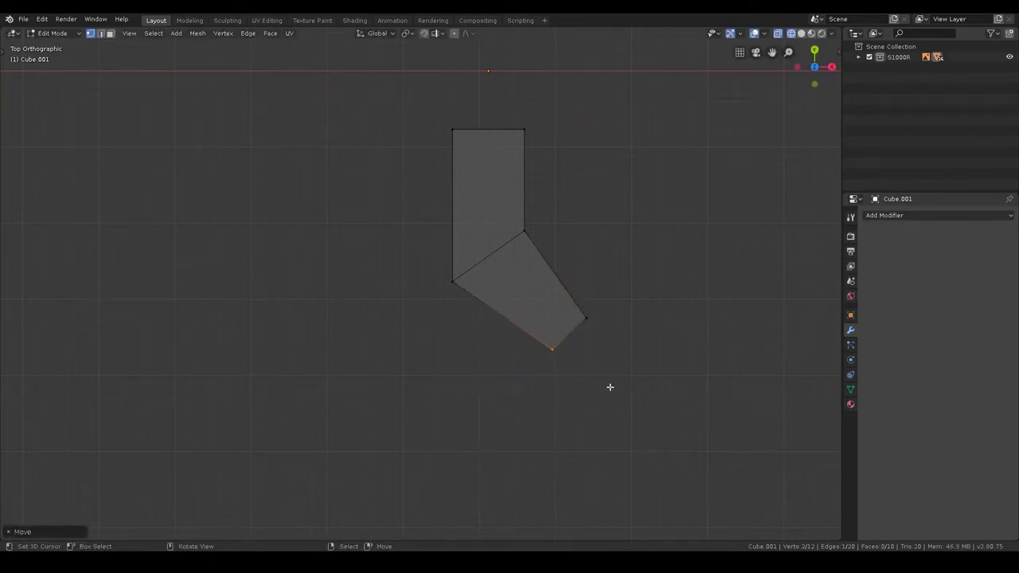
Step: Extrude the outer corner vertices outward into a new section
{"action": "key", "text": "b"}
{"action": "left_click_drag", "start_coordinate": [523, 285], "coordinate": [612, 372]}
{"action": "scroll", "coordinate": [621, 328], "scroll_direction": "down", "scroll_amount": 1}
{"action": "mouse_move", "coordinate": [620, 328]}
{"action": "middle_mouse_down", "text": "shift"}
{"action": "mouse_move", "coordinate": [648, 273]}
{"action": "mouse_move", "coordinate": [596, 224]}
{"action": "middle_mouse_up", "text": "shift"}
{"action": "left_click_drag", "start_coordinate": [557, 189], "coordinate": [602, 215]}
{"action": "key", "text": "e"}
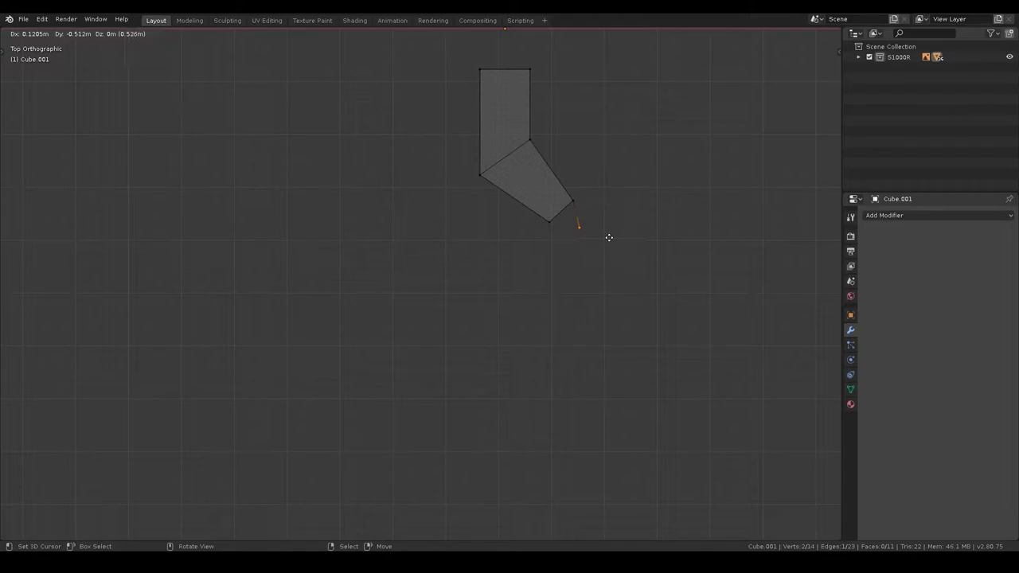
{"action": "left_click", "coordinate": [608, 235]}
{"action": "mouse_move", "coordinate": [609, 235]}
{"action": "middle_mouse_down"}
{"action": "mouse_move", "coordinate": [605, 215]}
{"action": "mouse_move", "coordinate": [593, 227]}
{"action": "middle_mouse_up"}
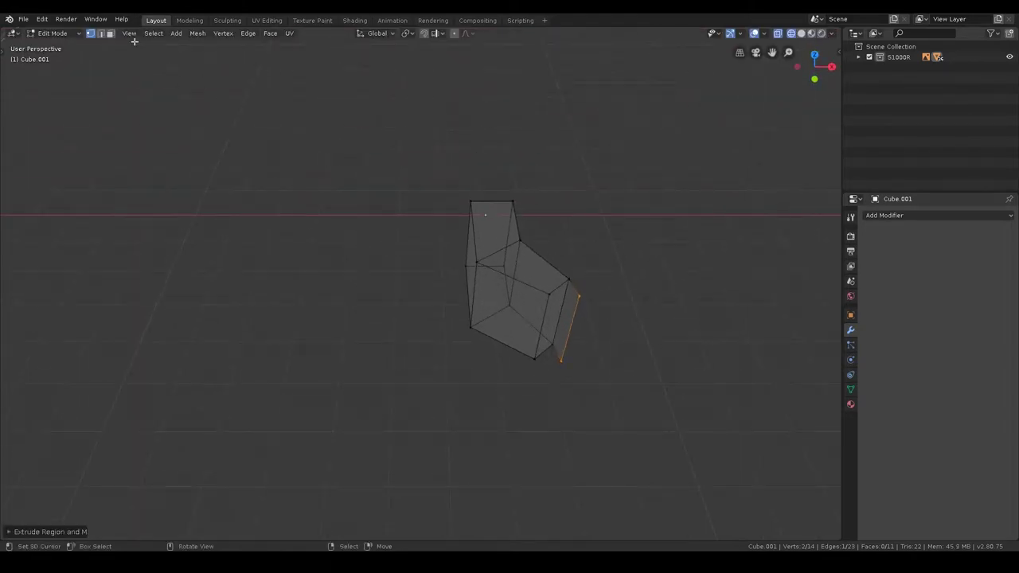
Step: Delete the narrow end face and select the edges around the open end
{"action": "left_click", "coordinate": [551, 316]}
{"action": "left_click", "coordinate": [556, 317]}
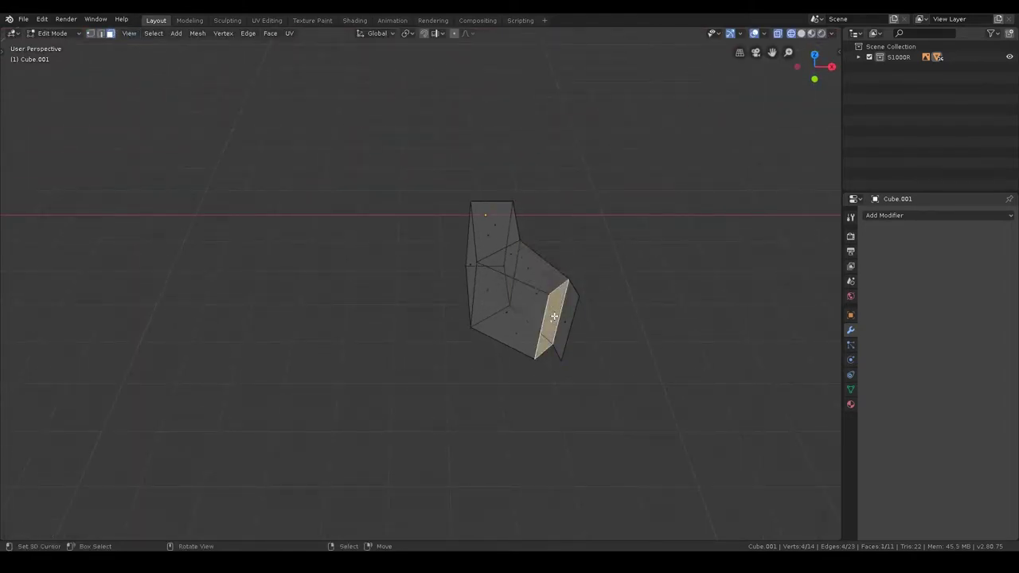
{"action": "key", "text": "x"}
{"action": "left_click", "coordinate": [612, 322]}
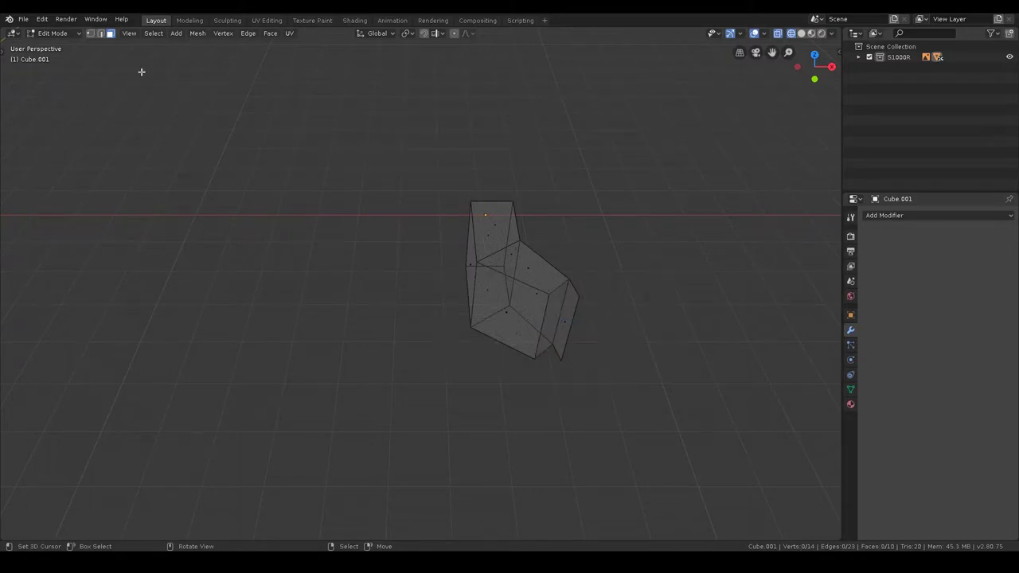
{"action": "left_click", "coordinate": [582, 292]}
{"action": "left_click", "coordinate": [560, 296], "text": "shift"}
{"action": "left_click", "coordinate": [570, 327], "text": "shift"}
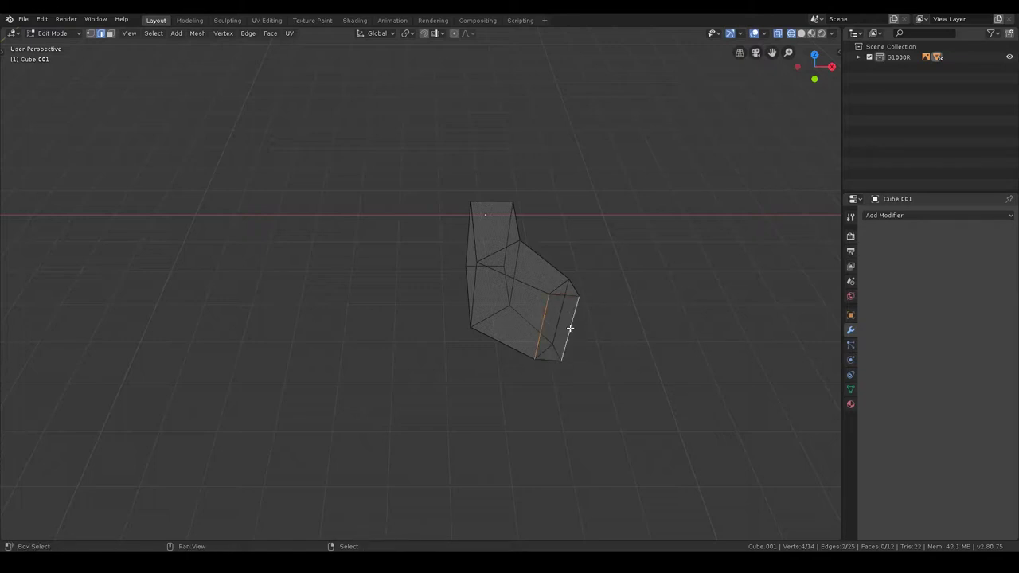
{"action": "key", "text": "KP_7"}
Step: Extrude the bottom edges into a long arm, narrowing and lowering its end edge
{"action": "middle_click_drag", "start_coordinate": [669, 252], "coordinate": [515, 296], "text": "shift"}
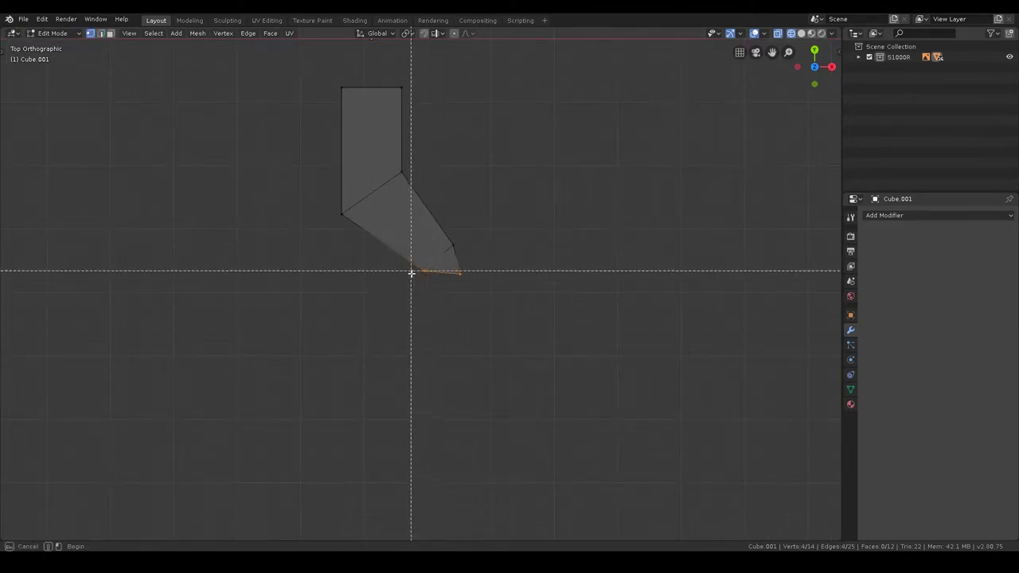
{"action": "left_click_drag", "start_coordinate": [406, 279], "coordinate": [494, 267]}
{"action": "key", "text": "e"}
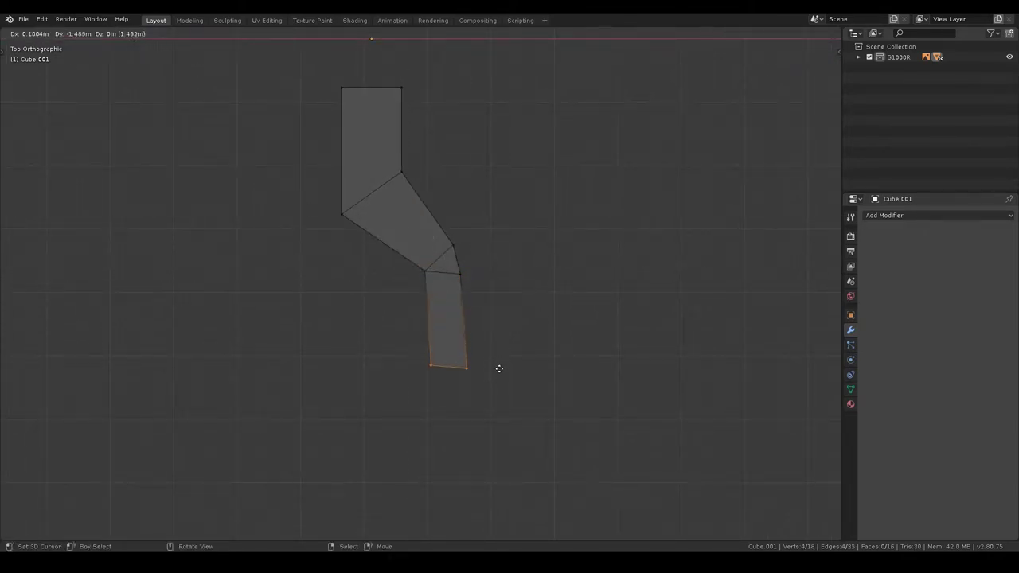
{"action": "left_click", "coordinate": [494, 513]}
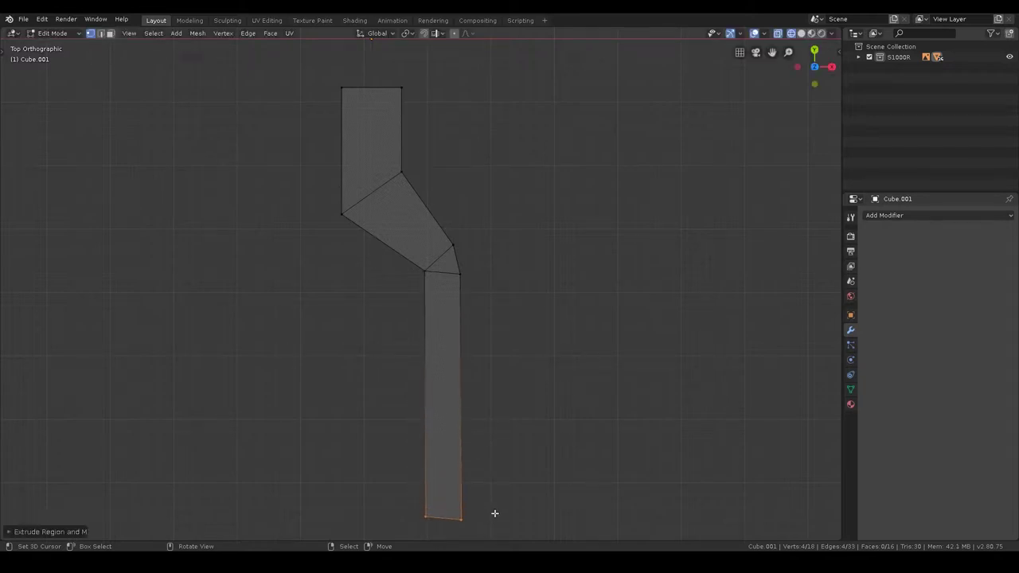
{"action": "middle_click_drag", "start_coordinate": [484, 405], "coordinate": [536, 319], "text": "shift"}
{"action": "scroll", "coordinate": [579, 398], "scroll_direction": "down", "scroll_amount": 2}
{"action": "key", "text": "s"}
{"action": "left_click", "coordinate": [530, 406]}
{"action": "key", "text": "g"}
{"action": "left_click", "coordinate": [537, 428]}
Step: Add a short tapered tip and a mid-arm loop cut rotated into a slight bend
{"action": "key", "text": "e"}
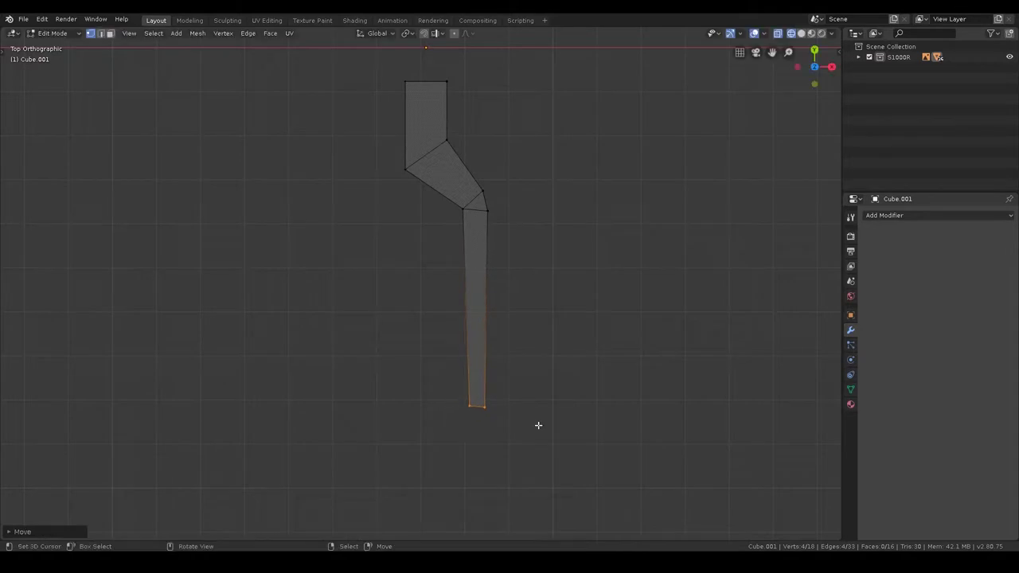
{"action": "key", "text": "s"}
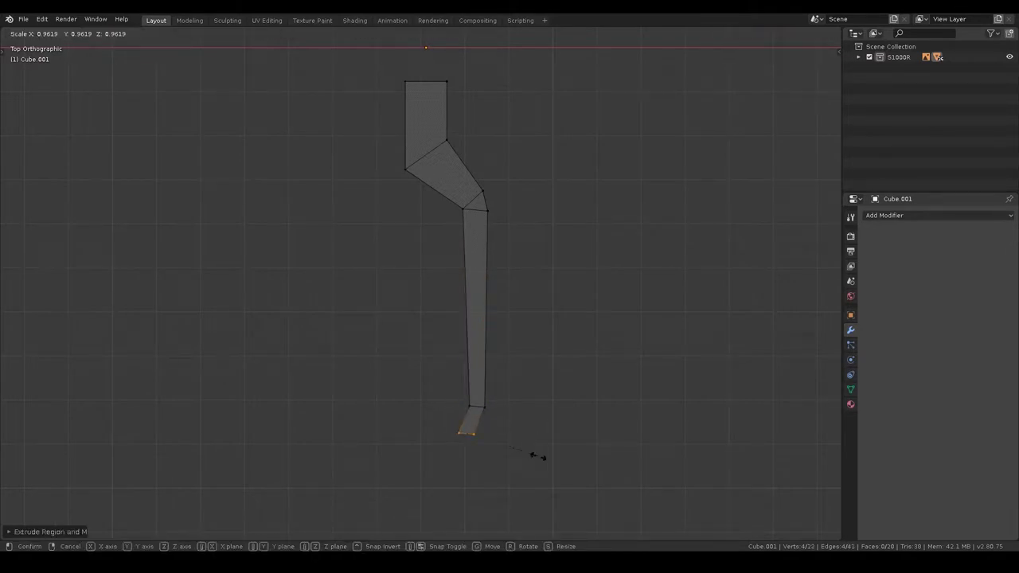
{"action": "left_click", "coordinate": [518, 457]}
{"action": "key", "text": "ctrl+r"}
{"action": "left_click", "coordinate": [475, 300]}
{"action": "left_click", "coordinate": [501, 298]}
{"action": "key", "text": "r"}
{"action": "left_click", "coordinate": [535, 283]}
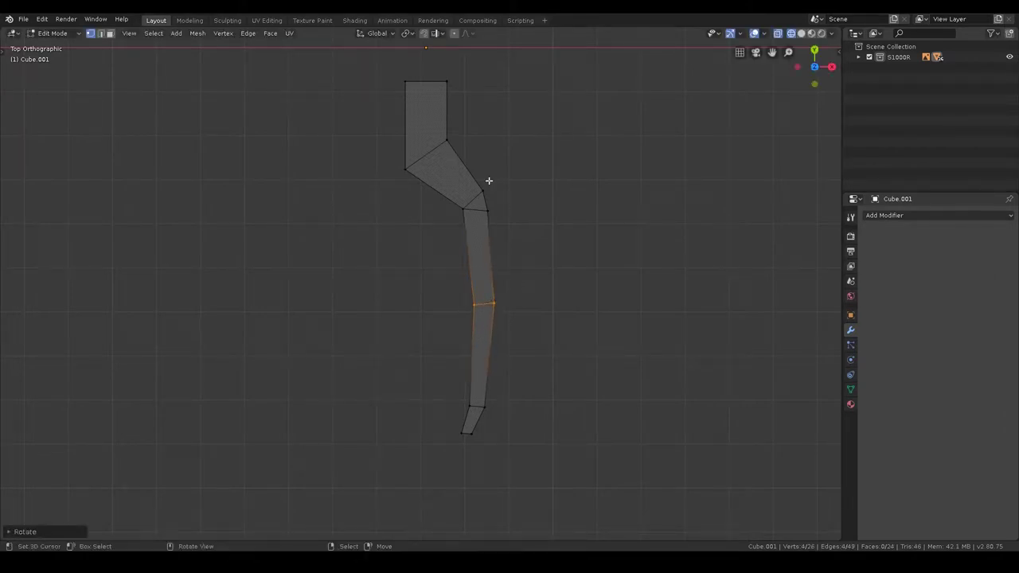
{"action": "left_click", "coordinate": [450, 108]}
{"action": "mouse_move", "coordinate": [410, 84]}
{"action": "middle_mouse_down"}
{"action": "mouse_move", "coordinate": [534, 178]}
{"action": "mouse_move", "coordinate": [580, 302]}
{"action": "middle_mouse_up"}
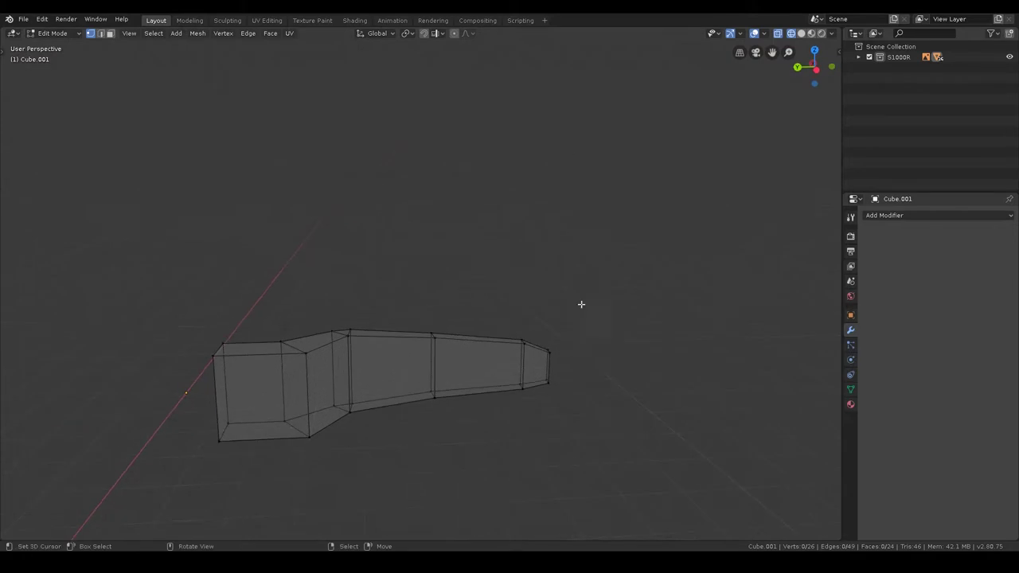
Step: Flatten the whole lever mesh by scaling it along the Z axis
{"action": "key", "text": "a"}
{"action": "key", "text": "s"}
{"action": "key", "text": "z"}
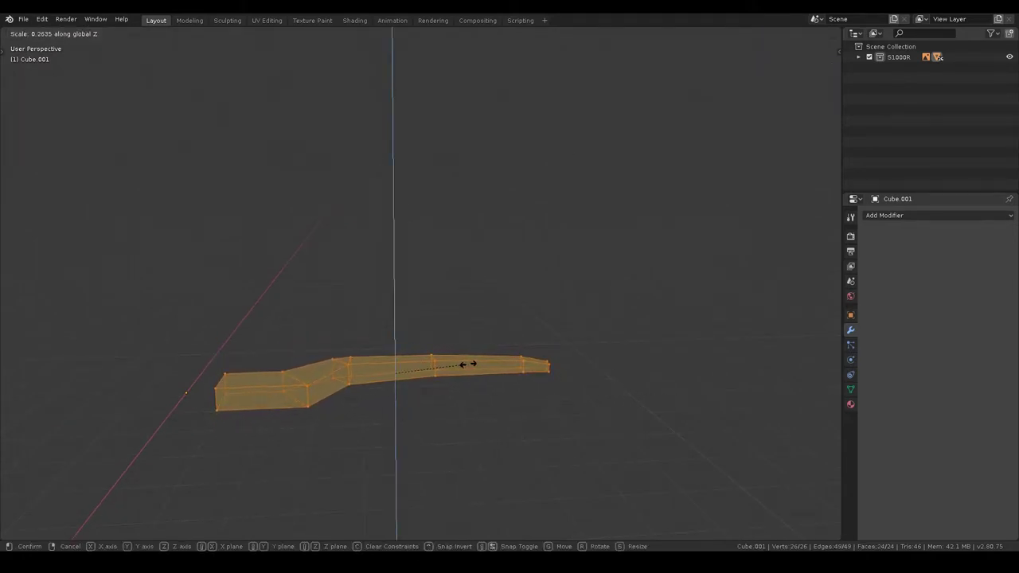
{"action": "left_click", "coordinate": [468, 363]}
{"action": "mouse_move", "coordinate": [521, 371]}
{"action": "middle_mouse_down"}
{"action": "mouse_move", "coordinate": [268, 371]}
{"action": "mouse_move", "coordinate": [296, 361]}
{"action": "middle_mouse_up"}
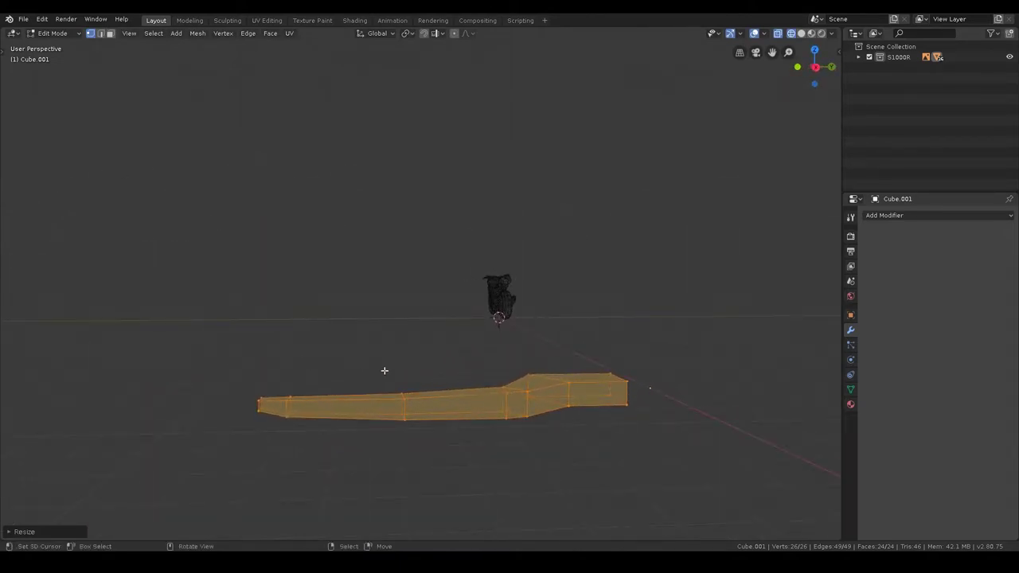
Step: Raise the lever's wide-end vertices along Z using smooth proportional editing
{"action": "key", "text": "alt+a"}
{"action": "left_click", "coordinate": [619, 364], "text": "shift"}
{"action": "key", "text": "g"}
{"action": "key", "text": "z"}
{"action": "left_click", "coordinate": [620, 359]}
{"action": "key", "text": "o"}
{"action": "key", "text": "g"}
{"action": "key", "text": "z"}
{"action": "scroll", "coordinate": [621, 359], "scroll_direction": "down", "scroll_amount": 4}
{"action": "scroll", "coordinate": [621, 359], "scroll_direction": "down", "scroll_amount": 4}
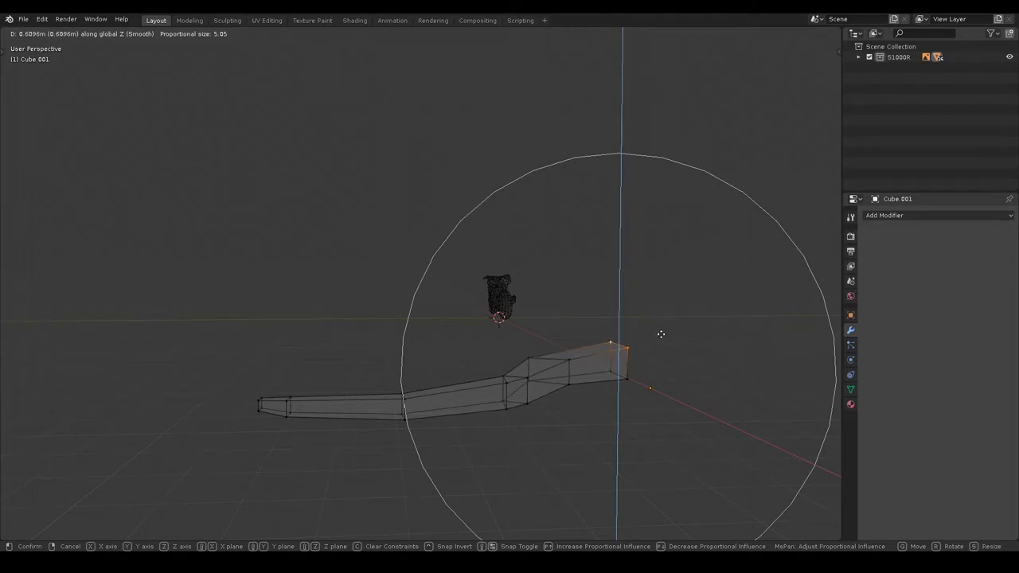
{"action": "scroll", "coordinate": [665, 333], "scroll_direction": "up", "scroll_amount": 7}
{"action": "scroll", "coordinate": [665, 333], "scroll_direction": "down", "scroll_amount": 15}
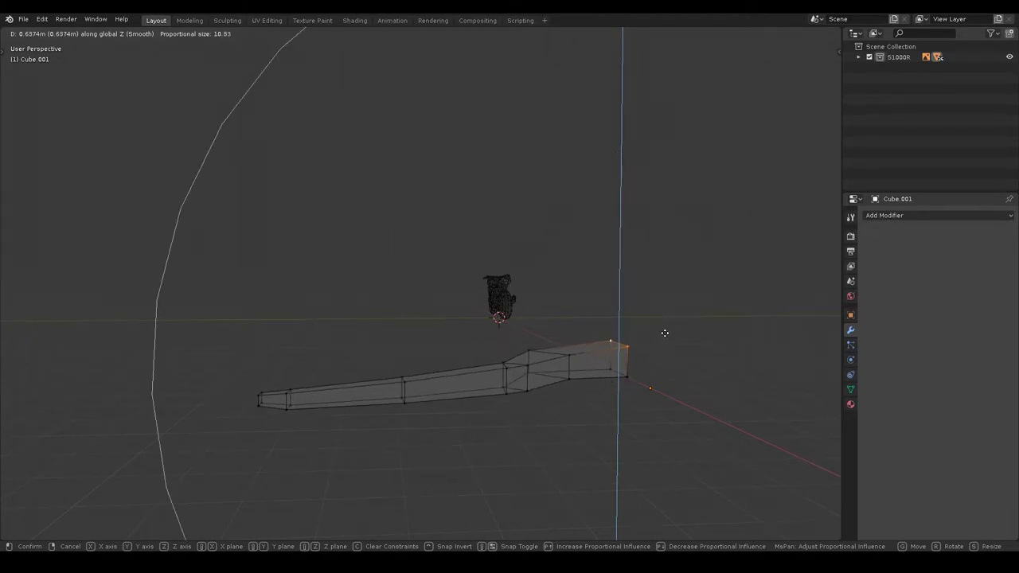
{"action": "scroll", "coordinate": [667, 339], "scroll_direction": "up", "scroll_amount": 1}
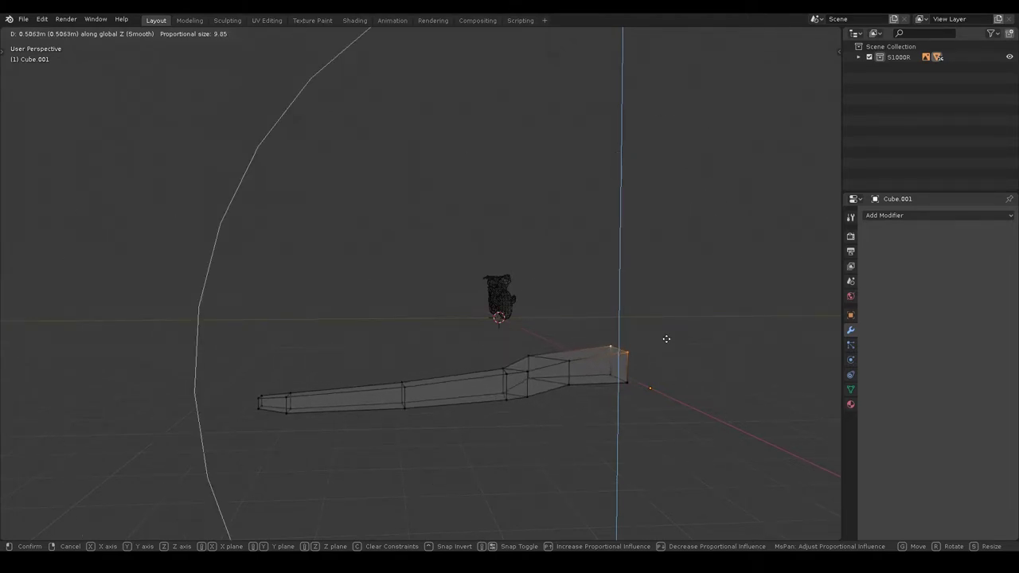
{"action": "left_click", "coordinate": [666, 339]}
Step: Return to Object Mode, switch to solid shading and reselect the lever Cube.001
{"action": "key", "text": "Tab"}
{"action": "middle_click_drag", "start_coordinate": [635, 257], "coordinate": [712, 319]}
{"action": "left_click", "coordinate": [681, 327]}
{"action": "mouse_move", "coordinate": [621, 311]}
{"action": "middle_mouse_down"}
{"action": "mouse_move", "coordinate": [498, 321]}
{"action": "mouse_move", "coordinate": [550, 327]}
{"action": "mouse_move", "coordinate": [449, 329]}
{"action": "middle_mouse_up"}
{"action": "left_click", "coordinate": [481, 320]}
{"action": "key", "text": "z"}
{"action": "left_click", "coordinate": [637, 309]}
{"action": "mouse_move", "coordinate": [638, 308]}
{"action": "middle_mouse_down"}
{"action": "mouse_move", "coordinate": [428, 310]}
{"action": "mouse_move", "coordinate": [470, 343]}
{"action": "mouse_move", "coordinate": [405, 326]}
{"action": "mouse_move", "coordinate": [498, 321]}
{"action": "mouse_move", "coordinate": [469, 366]}
{"action": "mouse_move", "coordinate": [521, 400]}
{"action": "mouse_move", "coordinate": [489, 332]}
{"action": "middle_mouse_up"}
{"action": "left_click", "coordinate": [480, 368]}
Step: Enter Edit Mode on the lever and fill its open end with a face
{"action": "key", "text": "ctrl+Tab"}
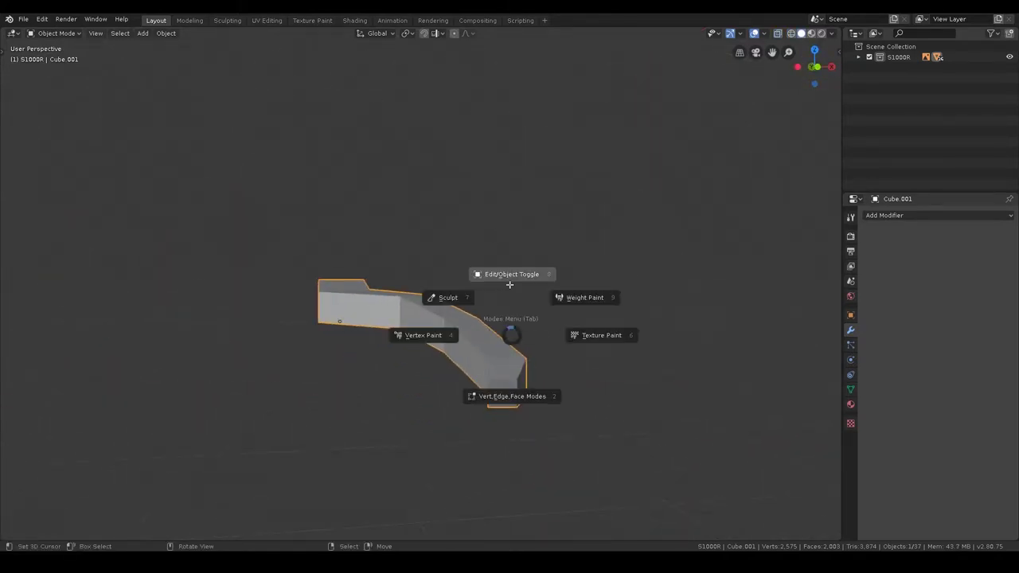
{"action": "left_click", "coordinate": [505, 386]}
{"action": "left_click", "coordinate": [504, 377], "text": "alt"}
{"action": "key", "text": "f"}
{"action": "key", "text": "alt+a"}
Step: Select the lever's top edges and start a Ctrl+B bevel on them
{"action": "middle_click_drag", "start_coordinate": [536, 382], "coordinate": [404, 369]}
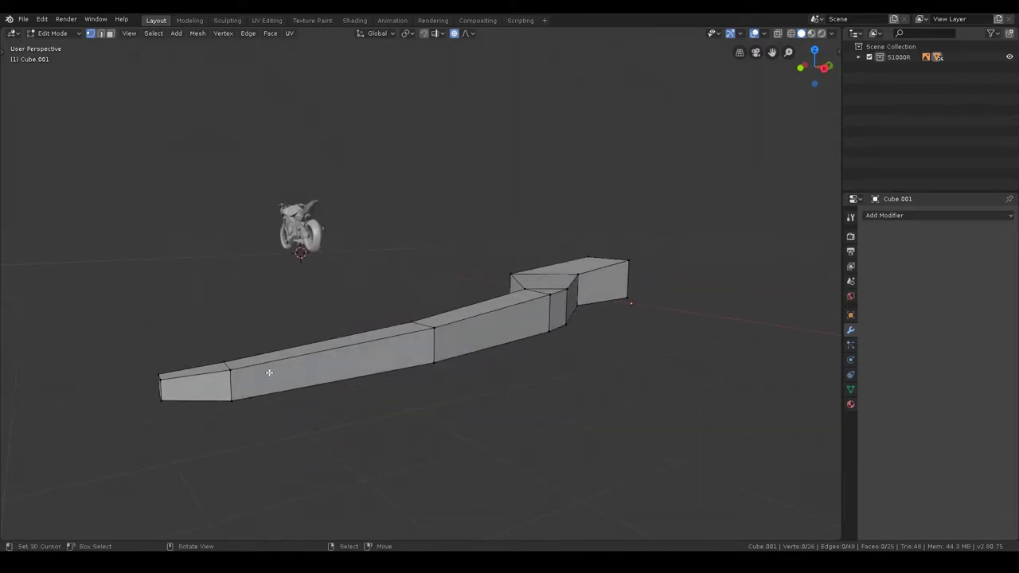
{"action": "mouse_move", "coordinate": [234, 373]}
{"action": "middle_mouse_down"}
{"action": "mouse_move", "coordinate": [369, 353]}
{"action": "mouse_move", "coordinate": [444, 362]}
{"action": "middle_mouse_up"}
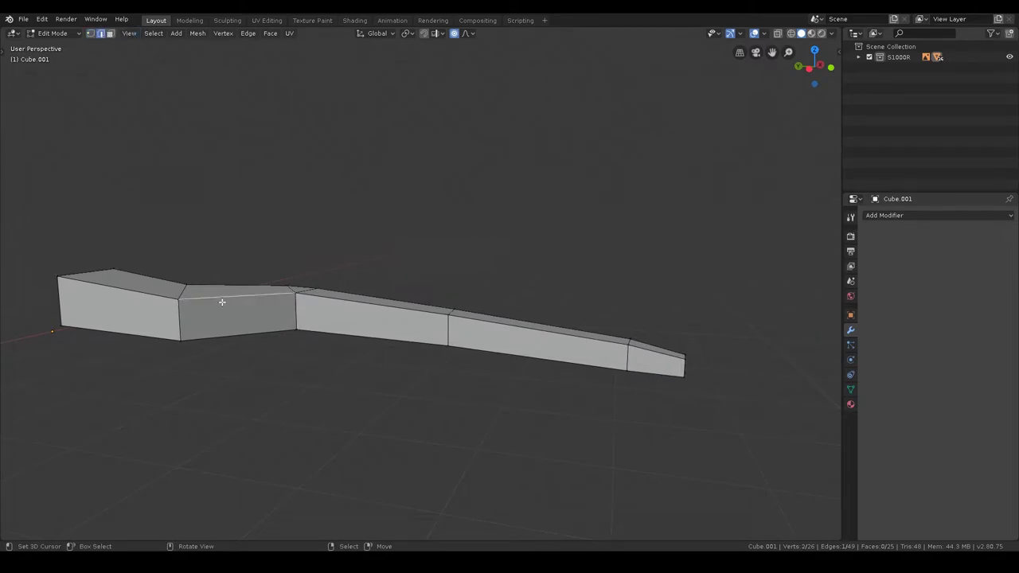
{"action": "left_click", "coordinate": [524, 332], "text": "shift"}
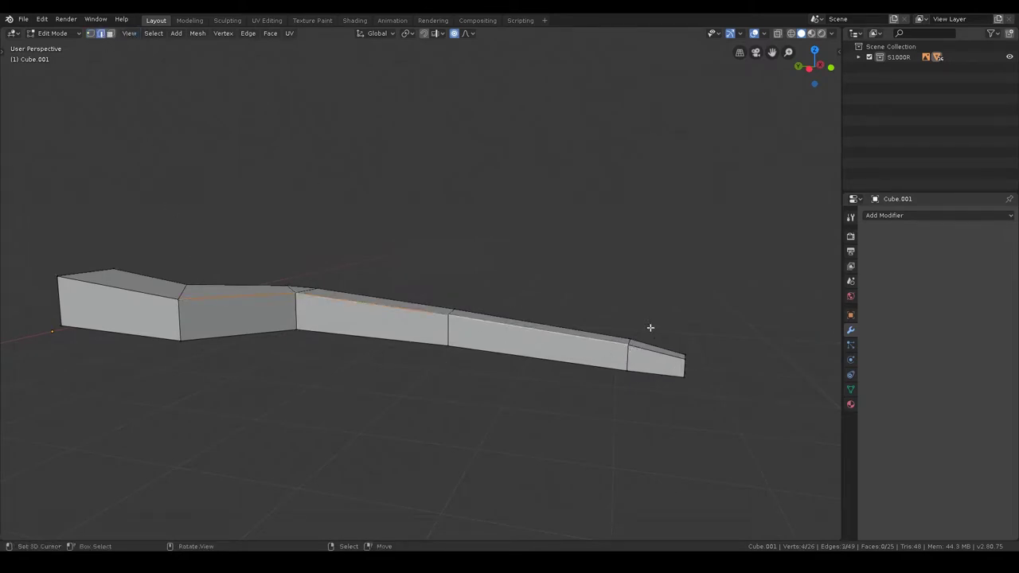
{"action": "middle_click_drag", "start_coordinate": [676, 352], "coordinate": [612, 353]}
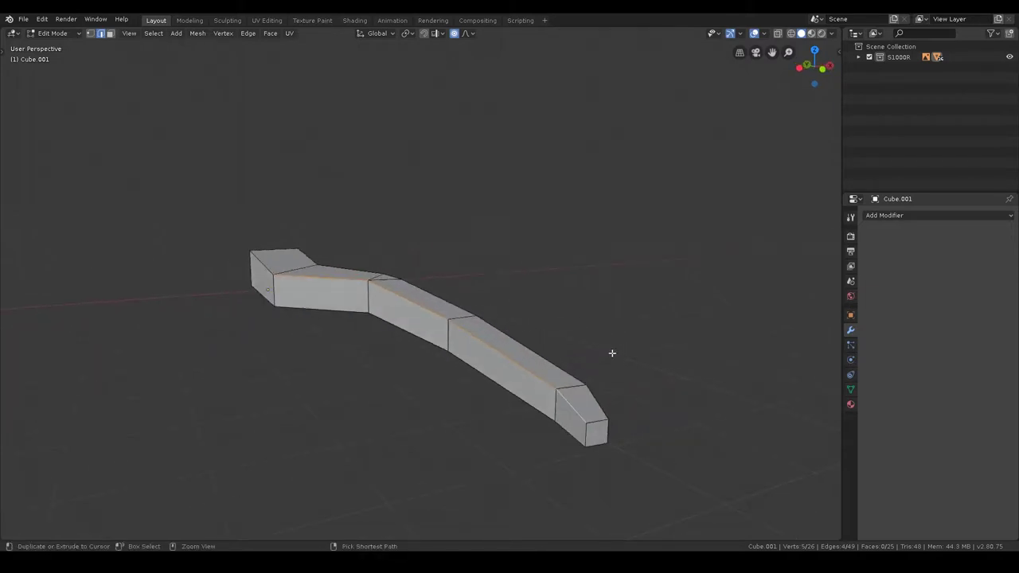
{"action": "key", "text": "ctrl+b"}
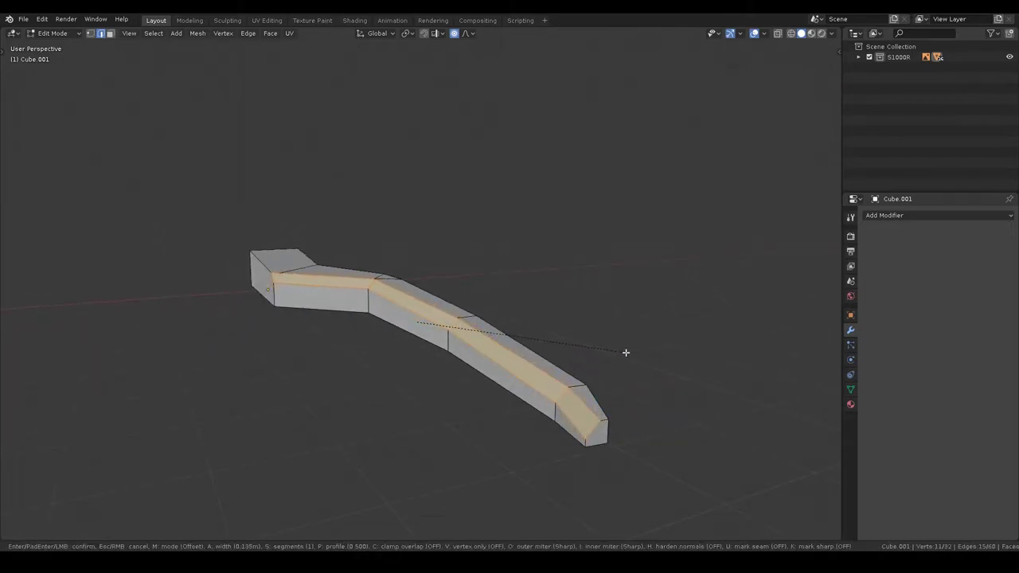
Step: Cancel the interactive bevel and add a Bevel modifier with Limit Method set to Weight
{"action": "key", "text": "Escape"}
{"action": "key", "text": "alt+a"}
{"action": "left_click", "coordinate": [907, 216]}
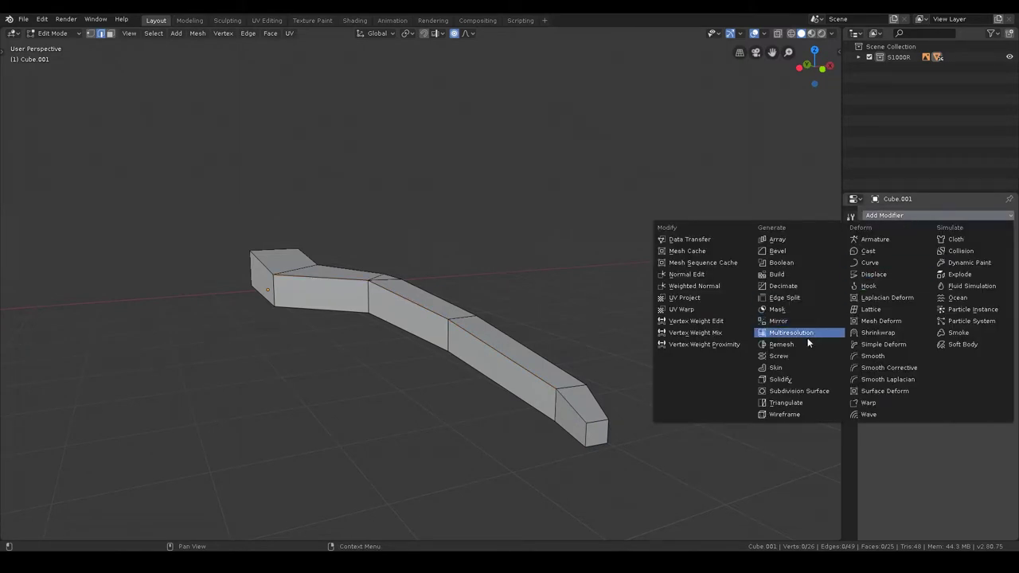
{"action": "left_click", "coordinate": [780, 251]}
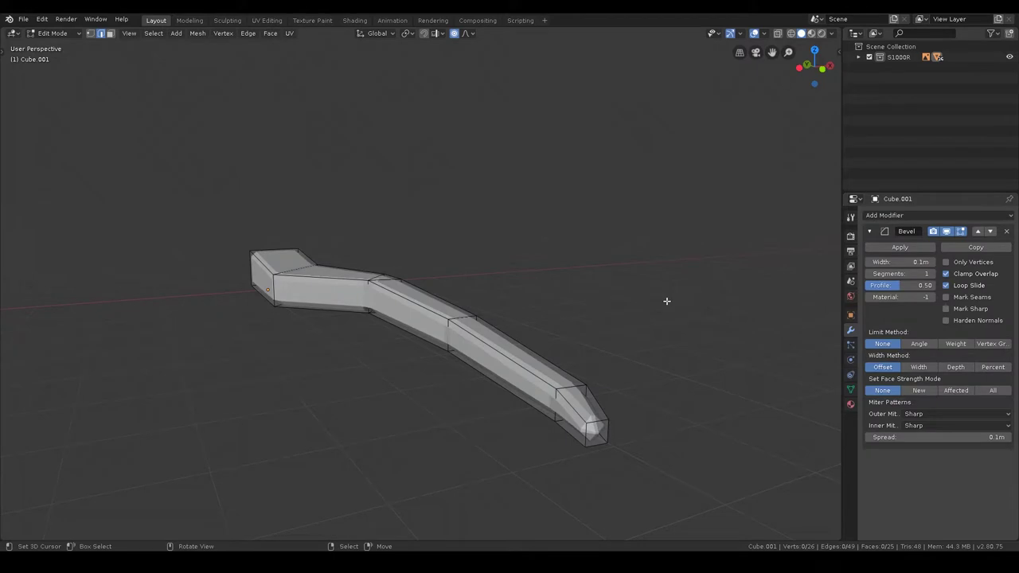
{"action": "left_click", "coordinate": [955, 344]}
{"action": "left_click", "coordinate": [371, 288]}
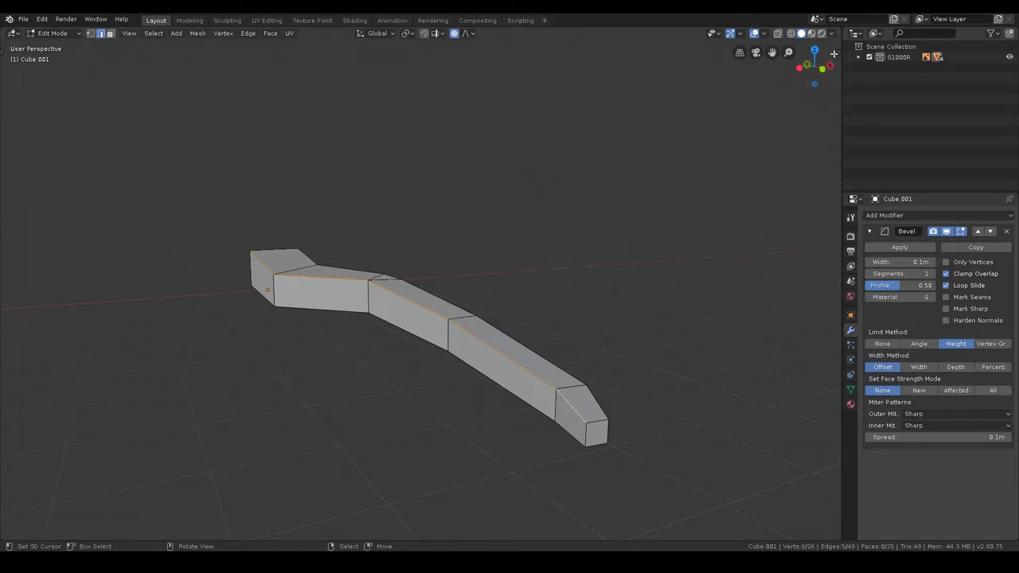
Step: Give the selected top edges bevel weight 0.5 and widen the modifier to 0.2 m
{"action": "key", "text": "n"}
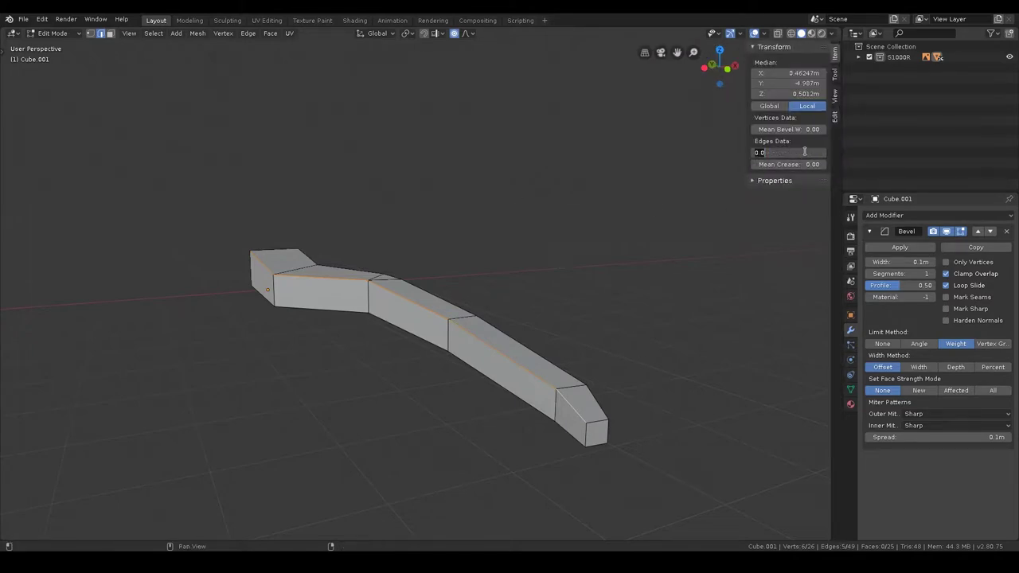
{"action": "key", "text": "Return"}
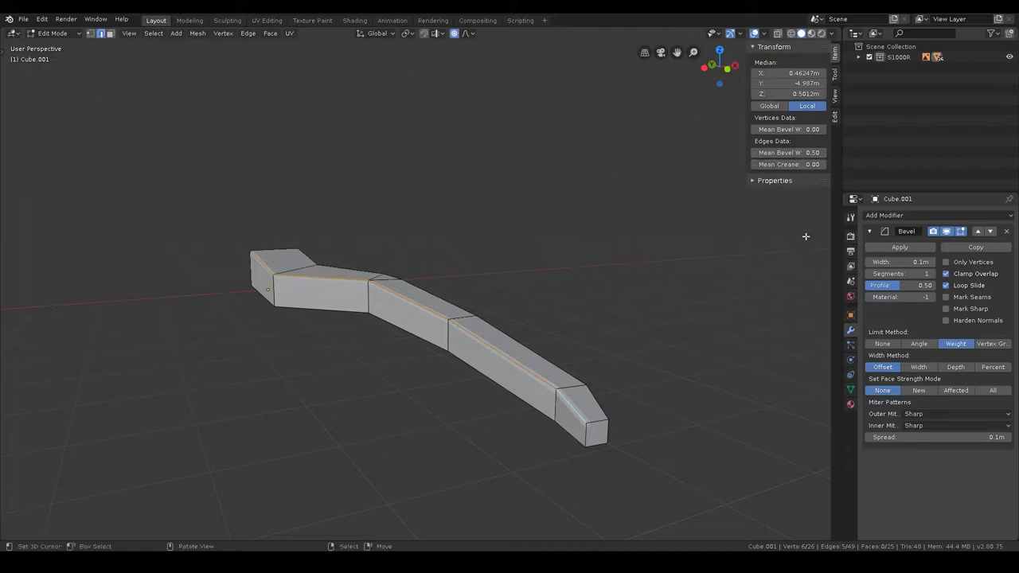
{"action": "type", "text": "0"}
{"action": "type", "text": ".2m"}
{"action": "key", "text": "Return"}
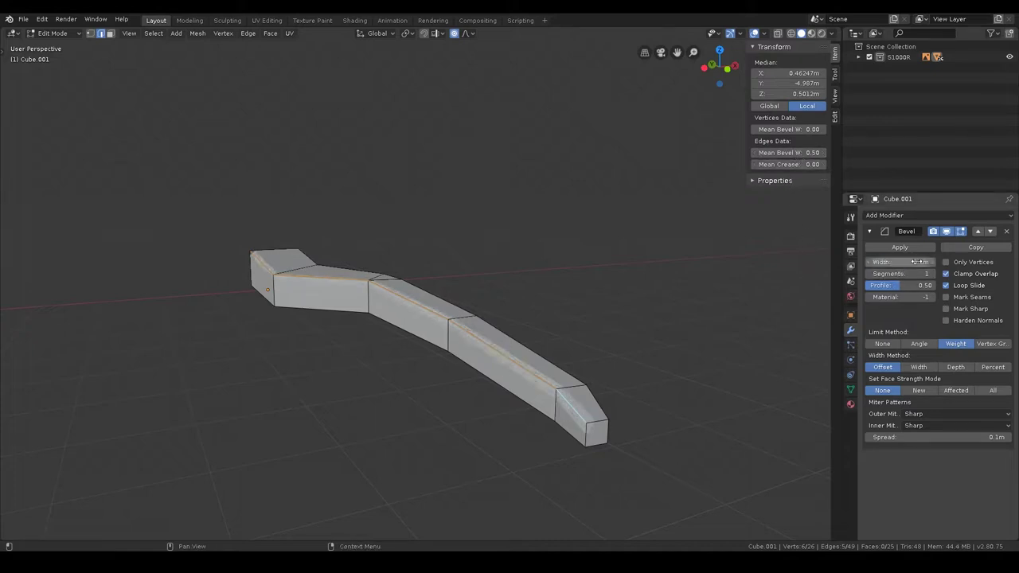
{"action": "mouse_move", "coordinate": [383, 271]}
{"action": "middle_mouse_down"}
{"action": "mouse_move", "coordinate": [416, 262]}
{"action": "mouse_move", "coordinate": [305, 279]}
{"action": "middle_mouse_up"}
Step: Weight three more edges along the right segments at 0.5, then leave Edit Mode
{"action": "left_click", "coordinate": [178, 291], "text": "shift"}
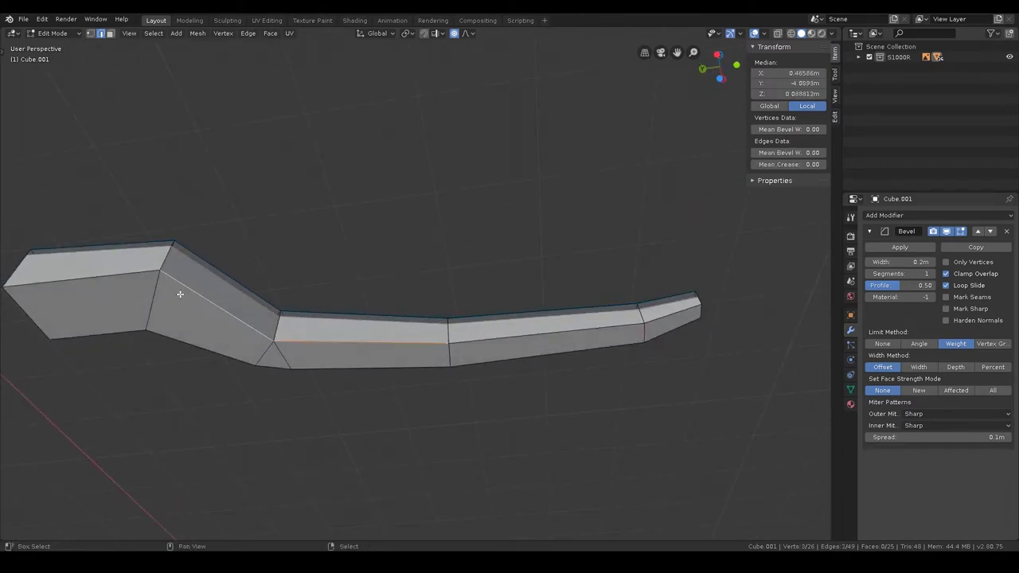
{"action": "left_click", "coordinate": [560, 337], "text": "shift"}
{"action": "left_click", "coordinate": [665, 311], "text": "shift"}
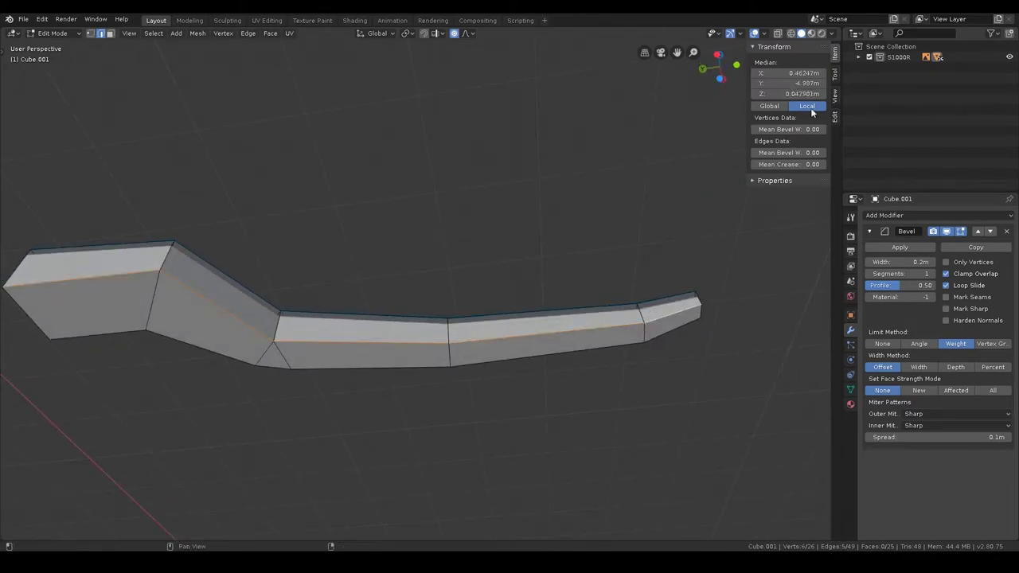
{"action": "left_click", "coordinate": [783, 151]}
{"action": "key", "text": "Return"}
{"action": "mouse_move", "coordinate": [502, 284]}
{"action": "middle_mouse_down"}
{"action": "mouse_move", "coordinate": [446, 332]}
{"action": "mouse_move", "coordinate": [496, 345]}
{"action": "middle_mouse_up"}
{"action": "key", "text": "alt+a"}
{"action": "key", "text": "Tab"}
{"action": "mouse_move", "coordinate": [466, 278]}
{"action": "middle_mouse_down"}
{"action": "mouse_move", "coordinate": [576, 264]}
{"action": "mouse_move", "coordinate": [714, 277]}
{"action": "mouse_move", "coordinate": [464, 289]}
{"action": "mouse_move", "coordinate": [619, 284]}
{"action": "mouse_move", "coordinate": [589, 278]}
{"action": "mouse_move", "coordinate": [513, 321]}
{"action": "middle_mouse_up"}
{"action": "key", "text": "Tab"}
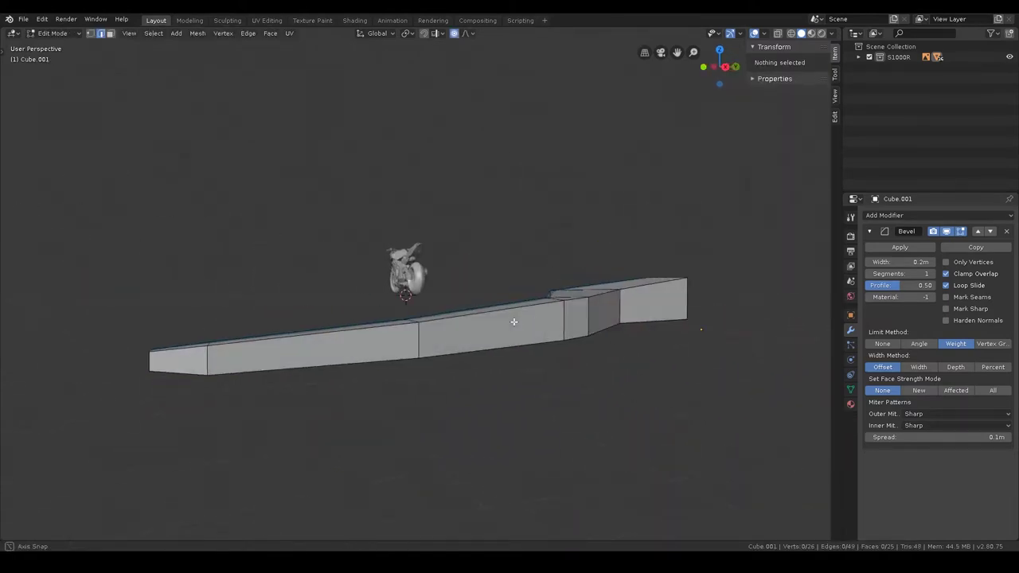
Step: Select six side faces along the lever bar and delete them
{"action": "left_click", "coordinate": [514, 316]}
{"action": "left_click", "coordinate": [574, 320], "text": "shift"}
{"action": "left_click", "coordinate": [605, 315], "text": "shift"}
{"action": "left_click", "coordinate": [652, 304], "text": "shift"}
{"action": "left_click", "coordinate": [421, 329], "text": "shift"}
{"action": "left_click", "coordinate": [358, 342], "text": "shift"}
{"action": "left_click", "coordinate": [493, 337], "text": "shift"}
{"action": "left_click", "coordinate": [209, 362], "text": "shift"}
{"action": "key", "text": "x"}
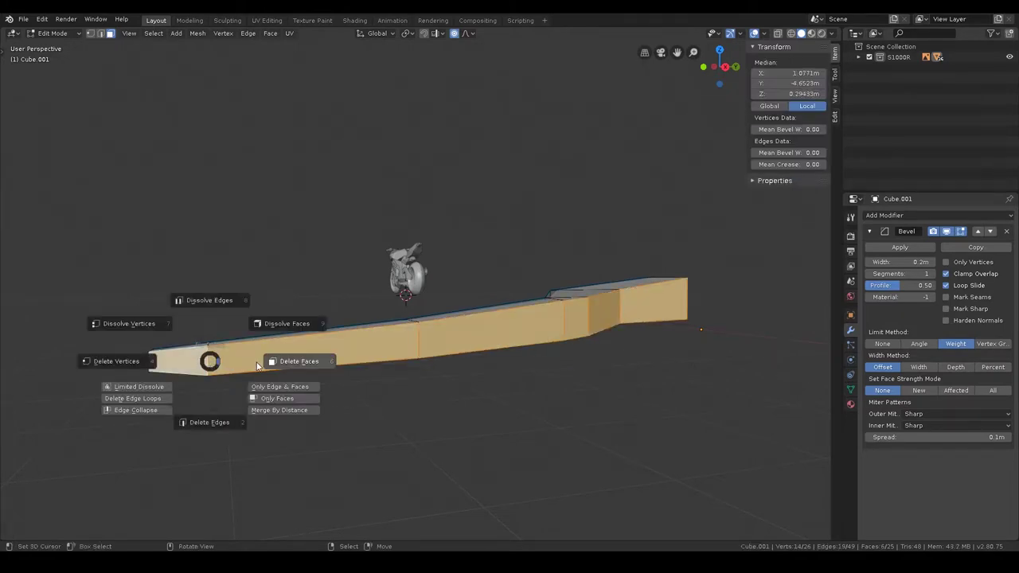
{"action": "left_click", "coordinate": [282, 363]}
{"action": "mouse_move", "coordinate": [405, 314]}
{"action": "middle_mouse_down"}
{"action": "mouse_move", "coordinate": [482, 354]}
{"action": "mouse_move", "coordinate": [448, 334]}
{"action": "mouse_move", "coordinate": [478, 295]}
{"action": "middle_mouse_up"}
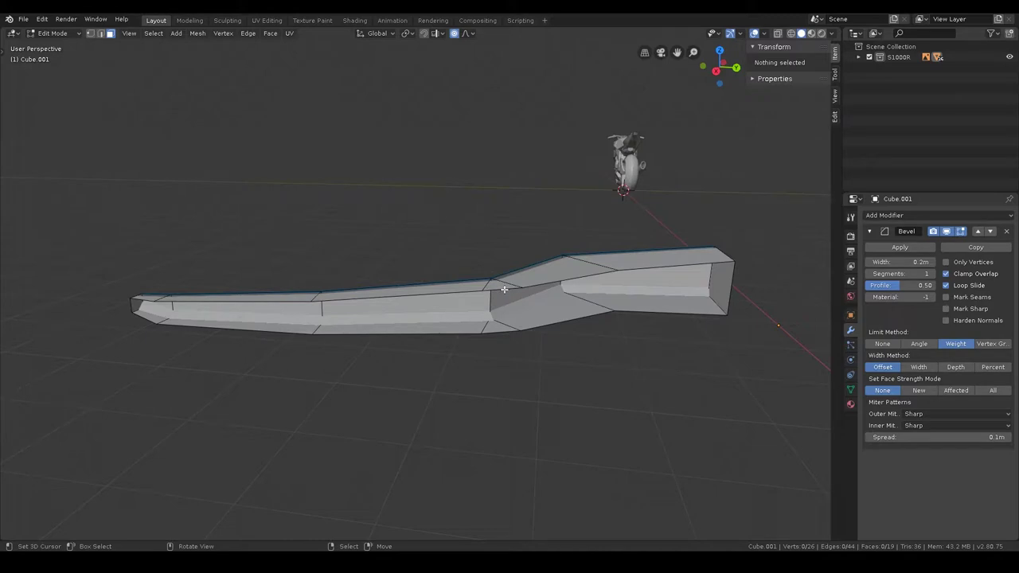
{"action": "left_click", "coordinate": [921, 216]}
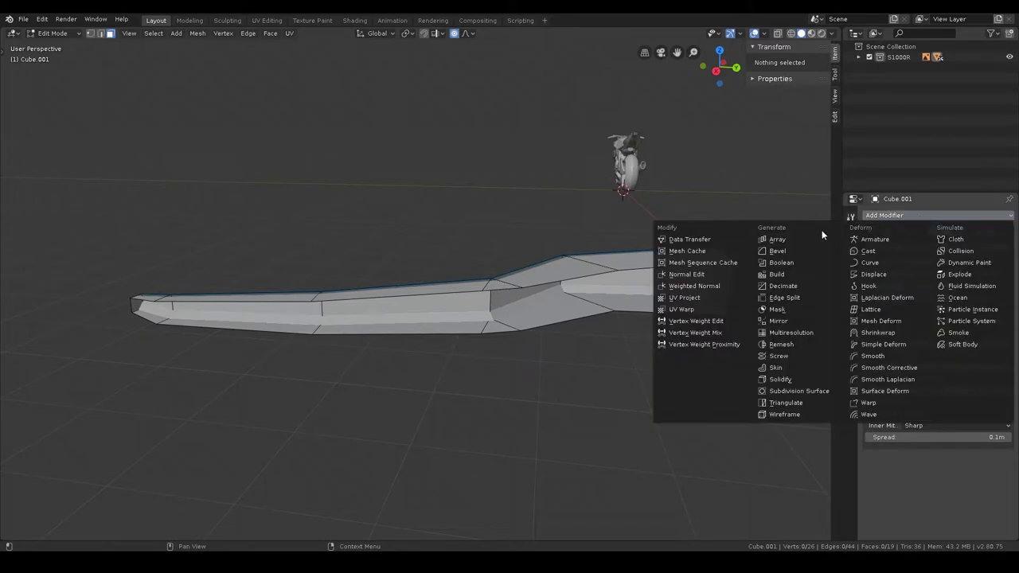
Step: Add a Solidify modifier with 0.12 m thickness, then return to Object Mode
{"action": "left_click", "coordinate": [791, 375]}
{"action": "mouse_move", "coordinate": [769, 373]}
{"action": "middle_mouse_down"}
{"action": "mouse_move", "coordinate": [422, 252]}
{"action": "mouse_move", "coordinate": [507, 246]}
{"action": "mouse_move", "coordinate": [519, 250]}
{"action": "mouse_move", "coordinate": [443, 239]}
{"action": "mouse_move", "coordinate": [382, 287]}
{"action": "mouse_move", "coordinate": [485, 318]}
{"action": "mouse_move", "coordinate": [603, 278]}
{"action": "mouse_move", "coordinate": [476, 275]}
{"action": "mouse_move", "coordinate": [871, 410]}
{"action": "middle_mouse_up"}
{"action": "left_click", "coordinate": [900, 491]}
{"action": "type", "text": "0.1"}
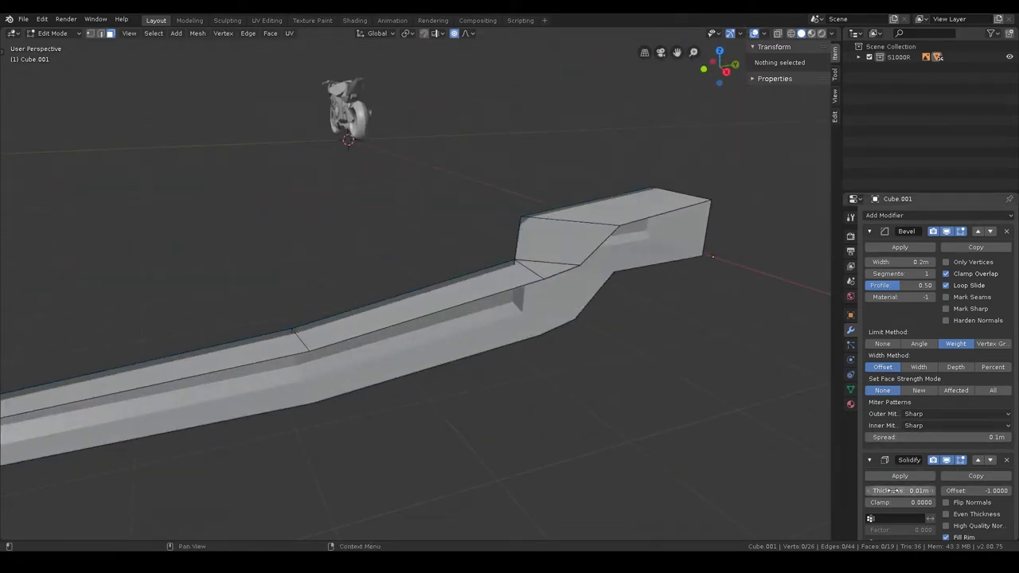
{"action": "key", "text": "Return"}
{"action": "left_click_drag", "start_coordinate": [900, 490], "coordinate": [915, 490]}
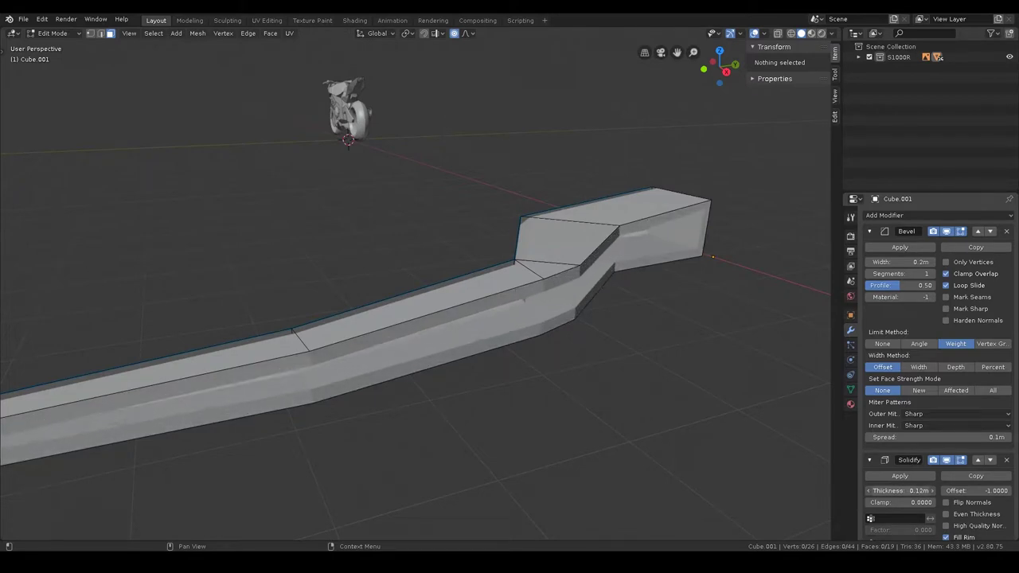
{"action": "mouse_move", "coordinate": [561, 355]}
{"action": "middle_mouse_down"}
{"action": "mouse_move", "coordinate": [484, 328]}
{"action": "mouse_move", "coordinate": [449, 335]}
{"action": "mouse_move", "coordinate": [453, 305]}
{"action": "mouse_move", "coordinate": [414, 300]}
{"action": "mouse_move", "coordinate": [443, 331]}
{"action": "mouse_move", "coordinate": [450, 269]}
{"action": "mouse_move", "coordinate": [525, 249]}
{"action": "mouse_move", "coordinate": [585, 275]}
{"action": "mouse_move", "coordinate": [591, 261]}
{"action": "mouse_move", "coordinate": [537, 295]}
{"action": "middle_mouse_up"}
{"action": "key", "text": "Tab"}
{"action": "key", "text": "Tab"}
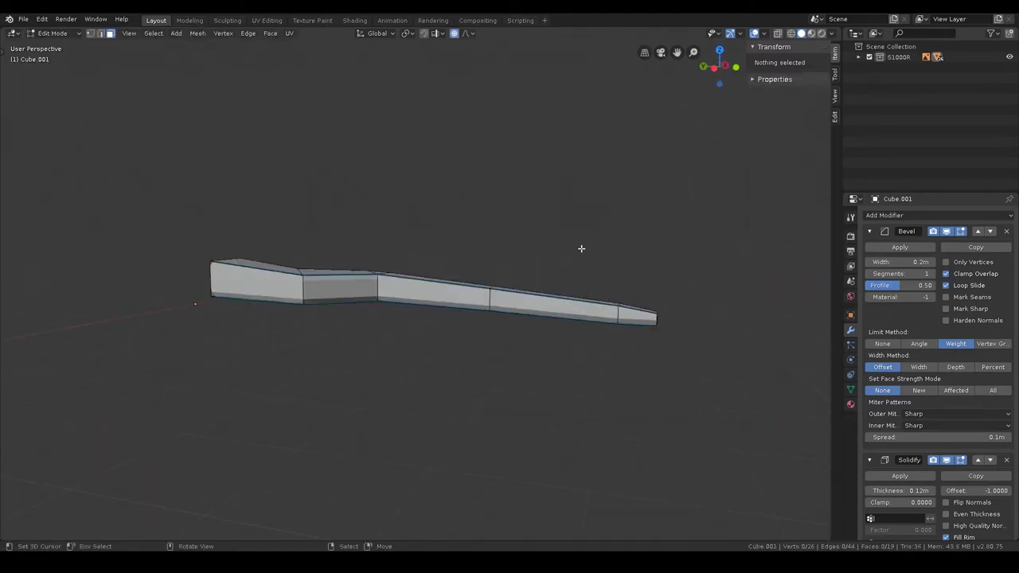
Step: Extrude a bar side face in place, scale it inward, and delete it to open a slot
{"action": "scroll", "coordinate": [582, 248], "scroll_direction": "up", "scroll_amount": 4}
{"action": "mouse_move", "coordinate": [562, 252]}
{"action": "middle_mouse_down"}
{"action": "mouse_move", "coordinate": [530, 301]}
{"action": "mouse_move", "coordinate": [480, 299]}
{"action": "middle_mouse_up"}
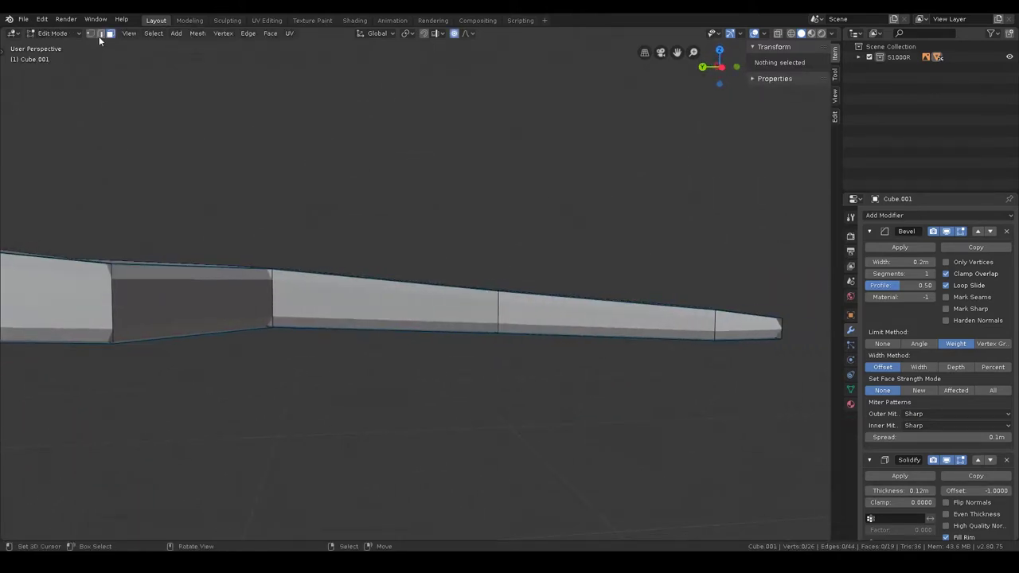
{"action": "left_click", "coordinate": [377, 315]}
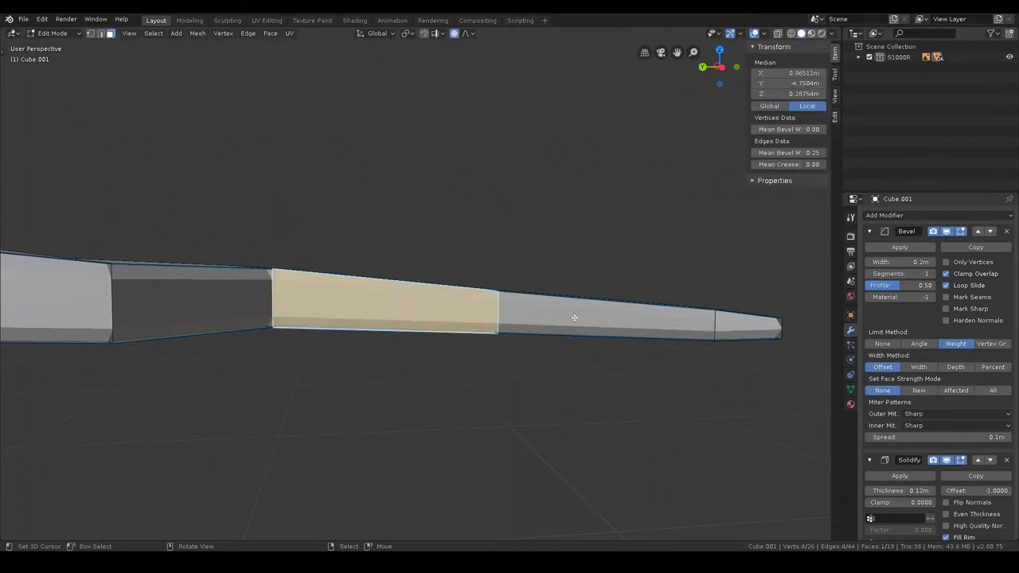
{"action": "key", "text": "e"}
{"action": "left_click", "coordinate": [659, 314]}
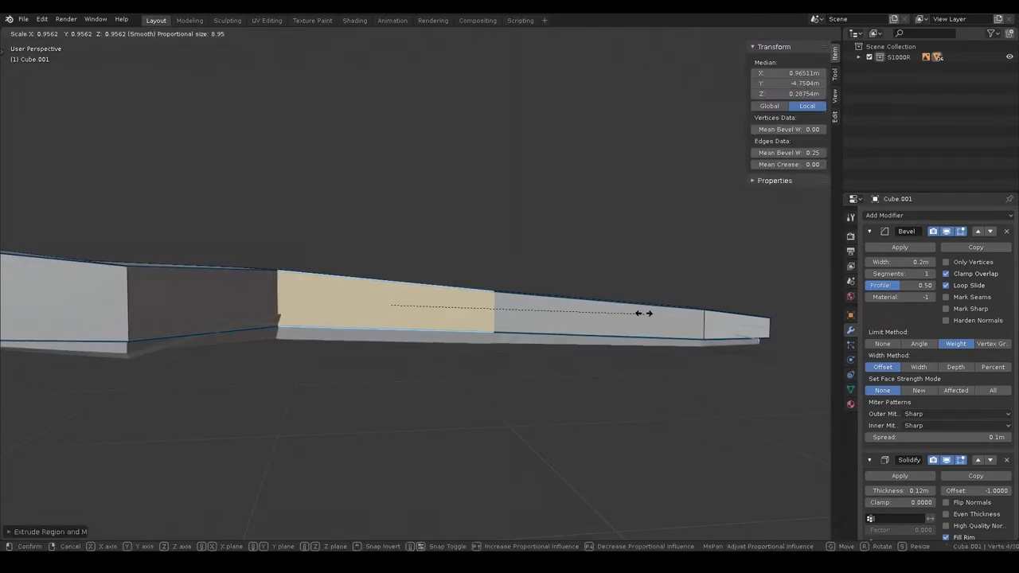
{"action": "key", "text": "s"}
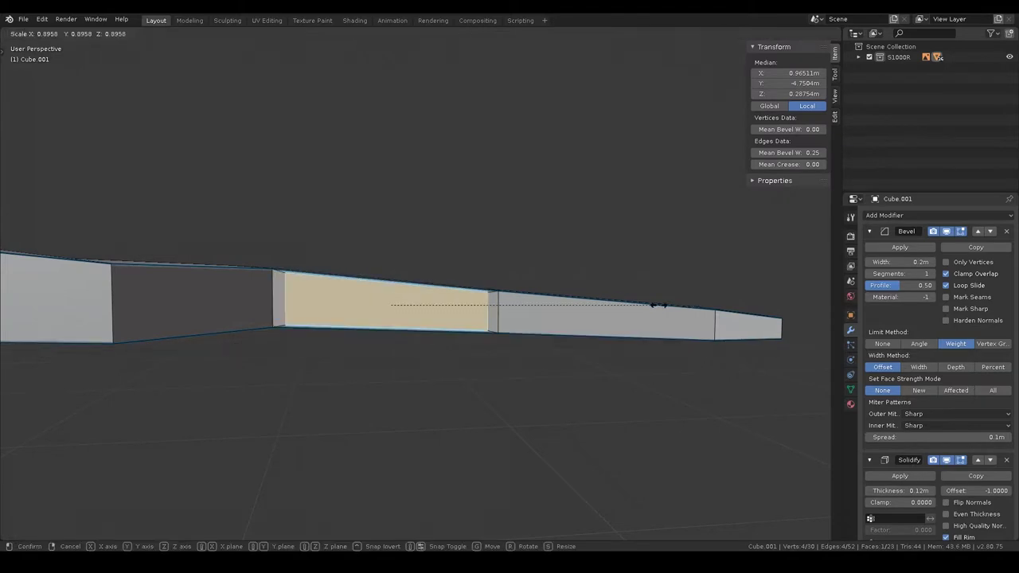
{"action": "left_click", "coordinate": [601, 299]}
{"action": "key", "text": "x"}
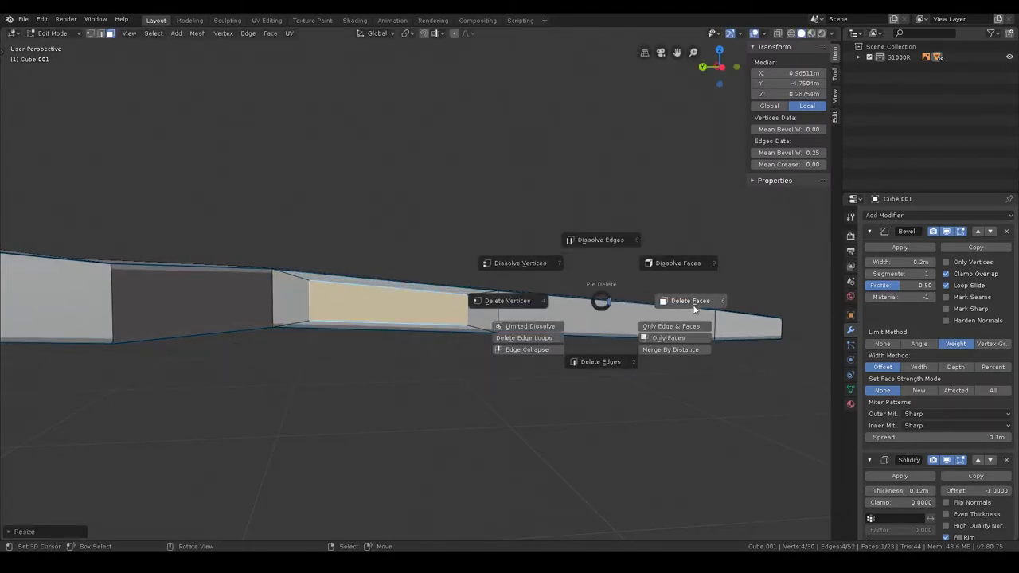
{"action": "left_click", "coordinate": [691, 301]}
{"action": "mouse_move", "coordinate": [520, 281]}
{"action": "middle_mouse_down"}
{"action": "mouse_move", "coordinate": [451, 294]}
{"action": "mouse_move", "coordinate": [412, 255]}
{"action": "mouse_move", "coordinate": [317, 225]}
{"action": "middle_mouse_up"}
{"action": "key", "text": "Tab"}
{"action": "mouse_move", "coordinate": [344, 227]}
{"action": "middle_mouse_down"}
{"action": "mouse_move", "coordinate": [486, 285]}
{"action": "mouse_move", "coordinate": [447, 257]}
{"action": "middle_mouse_up"}
Step: Enable Auto Smooth at 30° and shade the lever smooth
{"action": "left_click", "coordinate": [850, 390]}
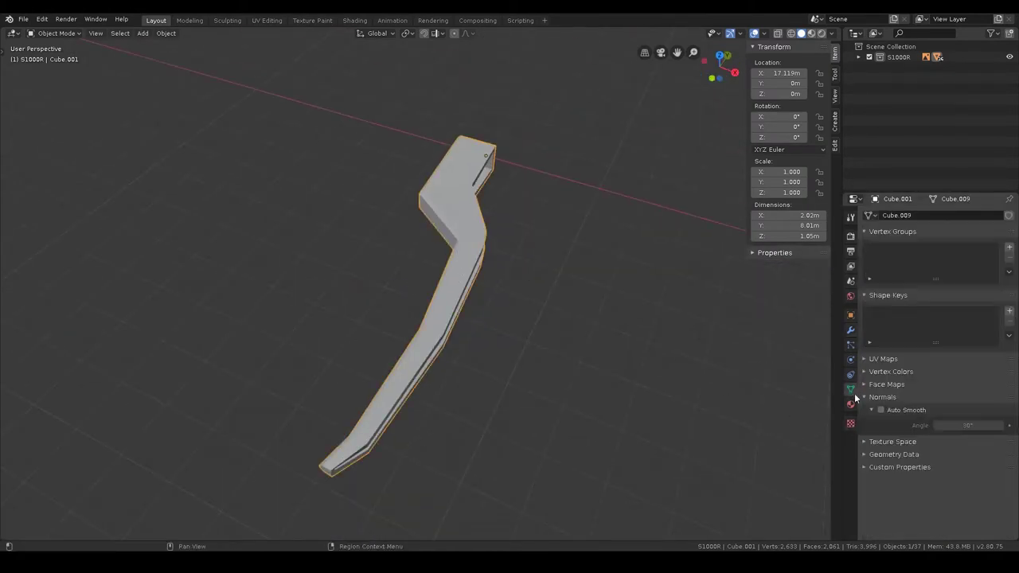
{"action": "left_click", "coordinate": [881, 409]}
{"action": "right_click", "coordinate": [467, 288]}
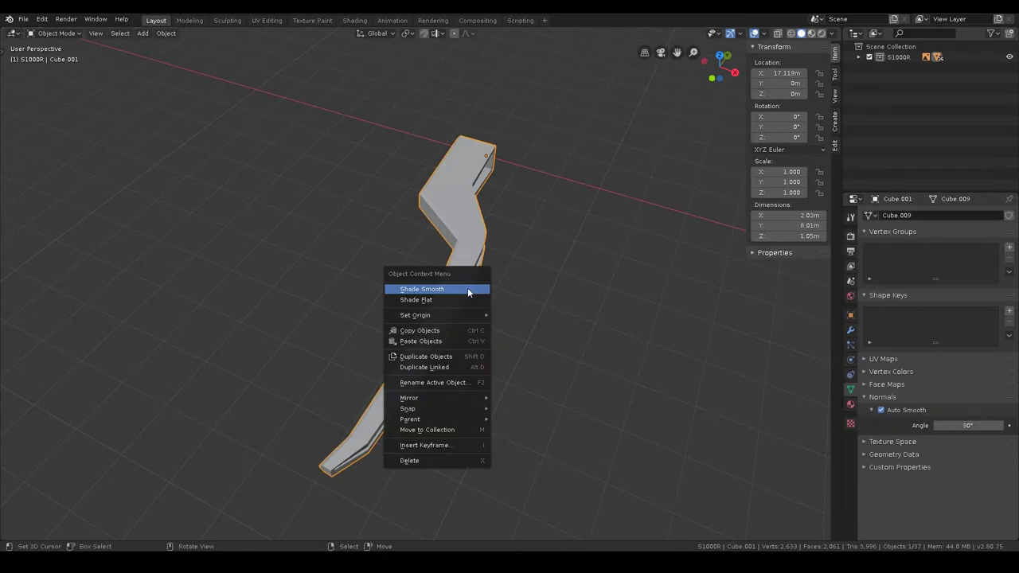
{"action": "left_click", "coordinate": [464, 296]}
{"action": "mouse_move", "coordinate": [470, 252]}
{"action": "middle_mouse_down"}
{"action": "mouse_move", "coordinate": [537, 231]}
{"action": "mouse_move", "coordinate": [421, 263]}
{"action": "mouse_move", "coordinate": [467, 220]}
{"action": "middle_mouse_up"}
{"action": "right_click", "coordinate": [422, 266]}
{"action": "left_click", "coordinate": [422, 268]}
Step: Check the smoothed lever in Edit Mode, then save s1000r.blend
{"action": "key", "text": "Tab"}
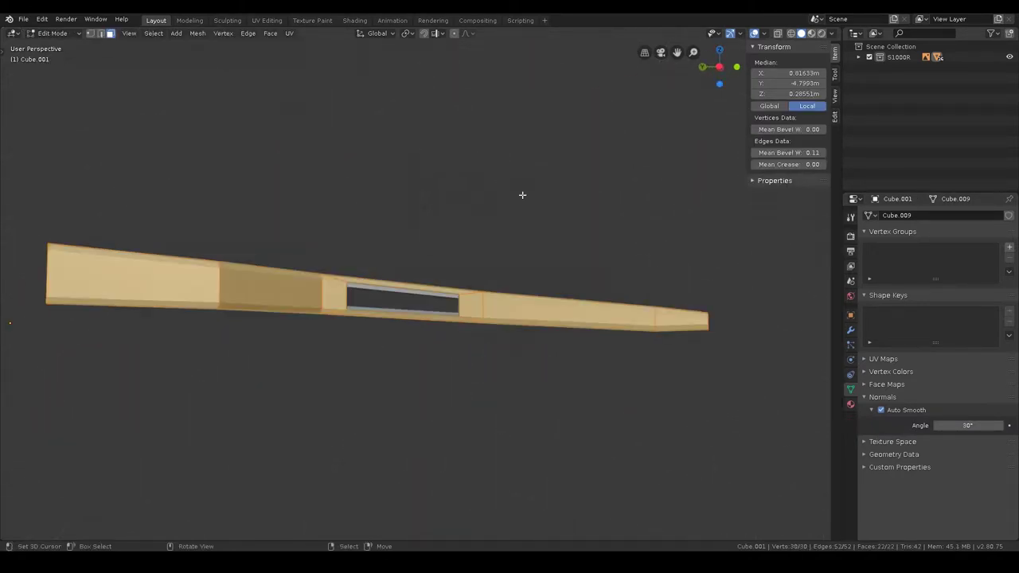
{"action": "middle_click_drag", "start_coordinate": [520, 194], "coordinate": [417, 222]}
{"action": "key", "text": "Tab"}
{"action": "mouse_move", "coordinate": [440, 113]}
{"action": "middle_mouse_down"}
{"action": "mouse_move", "coordinate": [383, 181]}
{"action": "mouse_move", "coordinate": [321, 142]}
{"action": "mouse_move", "coordinate": [278, 161]}
{"action": "mouse_move", "coordinate": [317, 213]}
{"action": "middle_mouse_up"}
{"action": "key", "text": "ctrl+s"}
{"action": "scroll", "coordinate": [322, 212], "scroll_direction": "down", "scroll_amount": 5}
{"action": "mouse_move", "coordinate": [429, 194]}
{"action": "middle_mouse_down"}
{"action": "mouse_move", "coordinate": [512, 284]}
{"action": "mouse_move", "coordinate": [554, 281]}
{"action": "middle_mouse_up"}
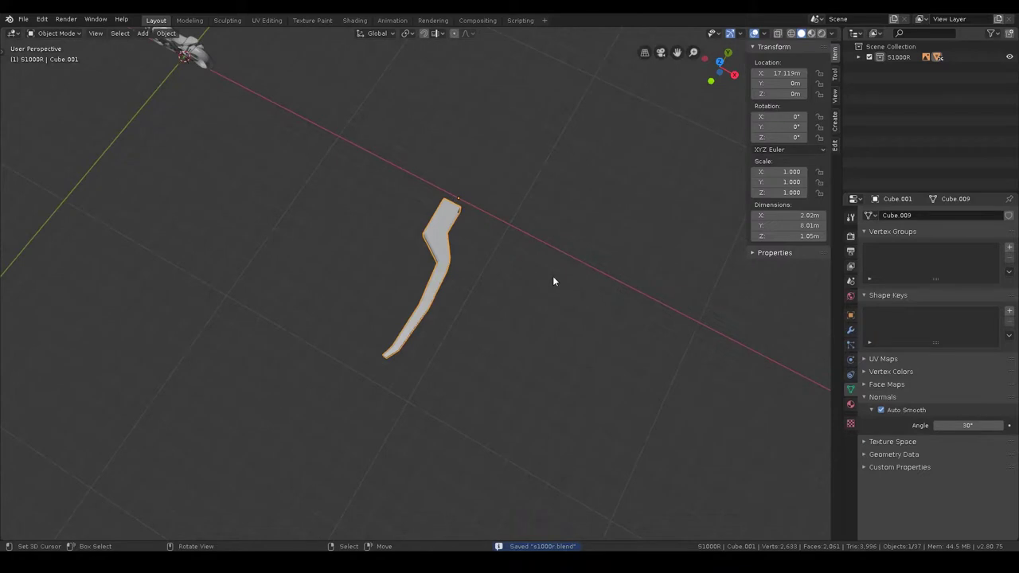
Step: Add a Y-axis Mirror modifier to the lever and collapse the Bevel and Solidify panels
{"action": "left_click", "coordinate": [851, 330]}
{"action": "left_click", "coordinate": [921, 212]}
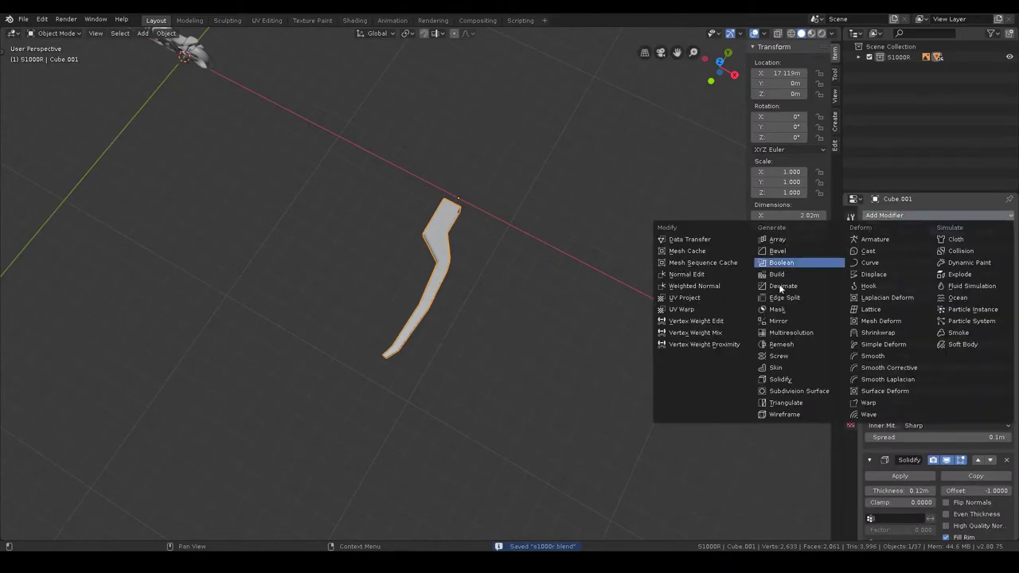
{"action": "left_click", "coordinate": [786, 321]}
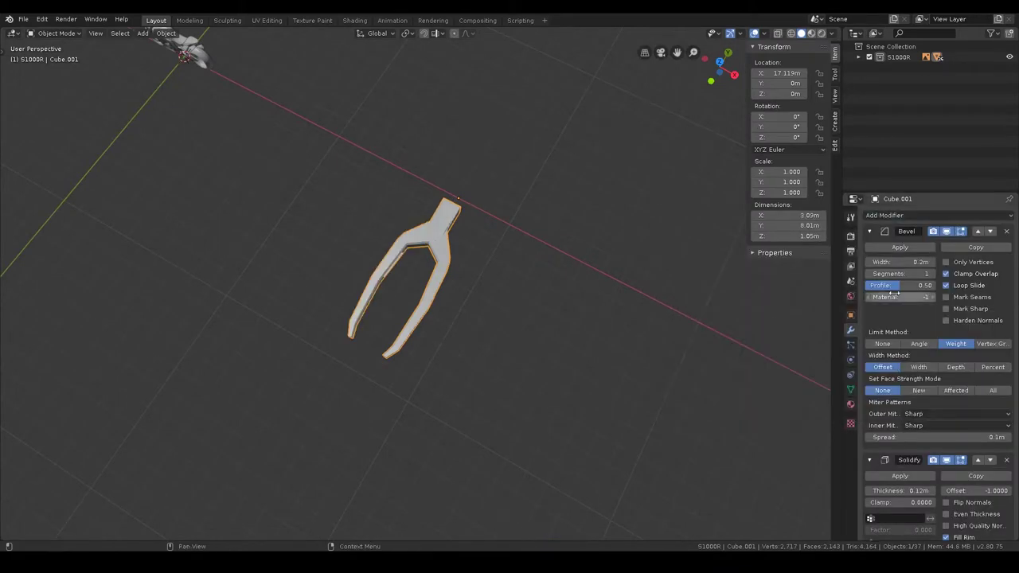
{"action": "left_click", "coordinate": [875, 235]}
{"action": "left_click", "coordinate": [870, 251]}
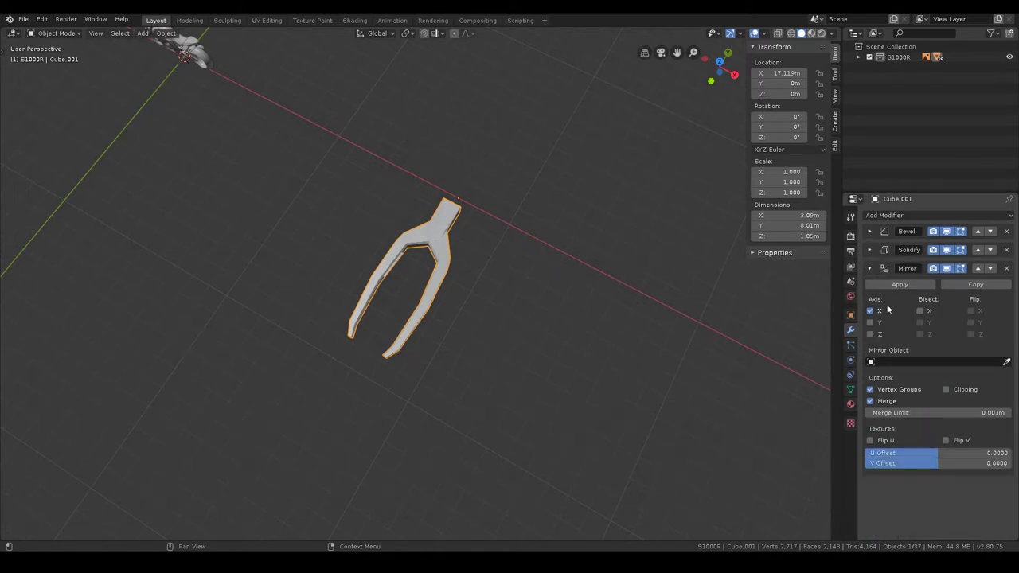
{"action": "middle_click_drag", "start_coordinate": [459, 230], "coordinate": [463, 208]}
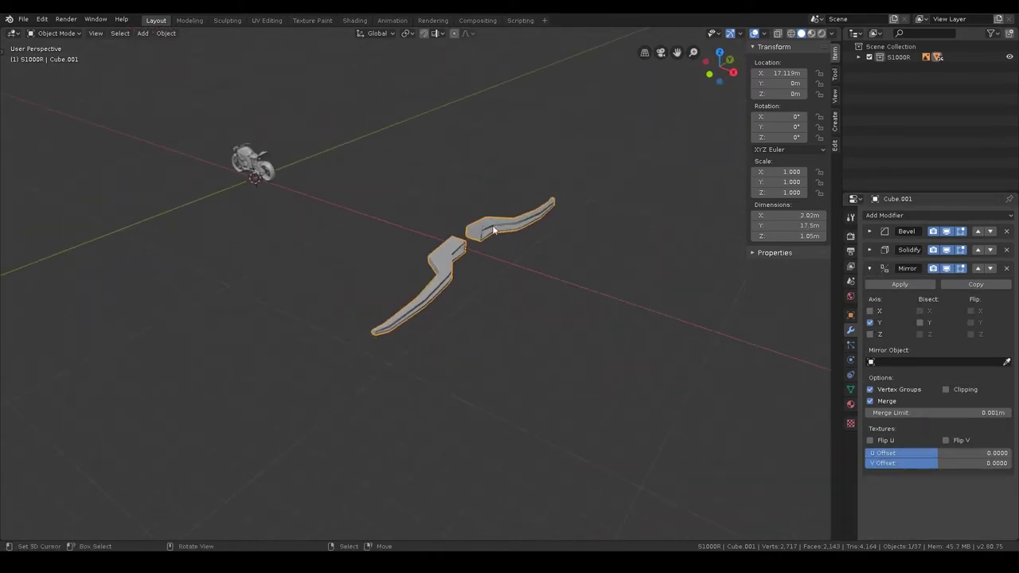
Step: In top view, move the mirrored levers over the bike and scale them down to about 0.154
{"action": "key", "text": "KP_7"}
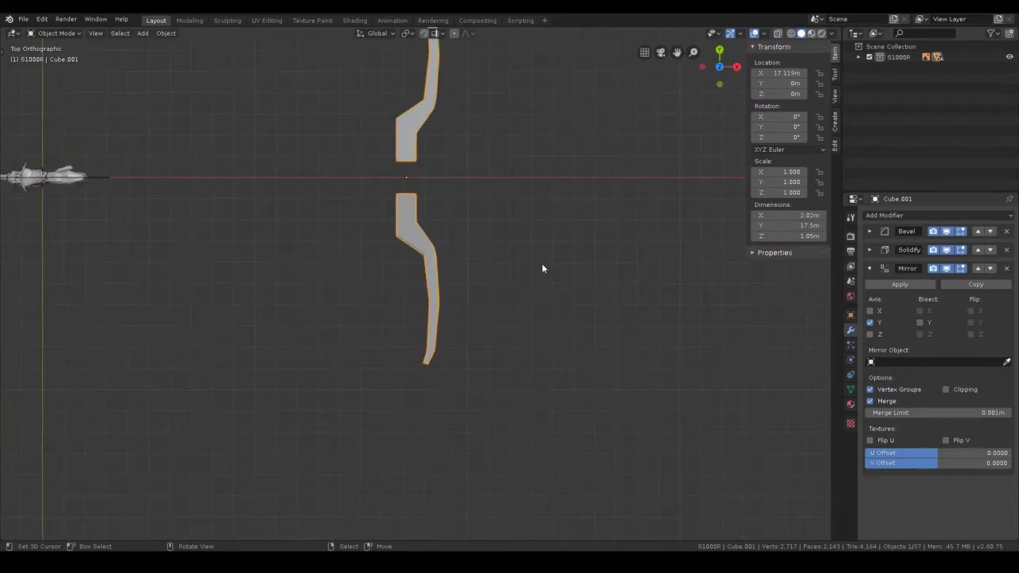
{"action": "scroll", "coordinate": [542, 268], "scroll_direction": "up", "scroll_amount": 4, "text": "ctrl"}
{"action": "key", "text": "g"}
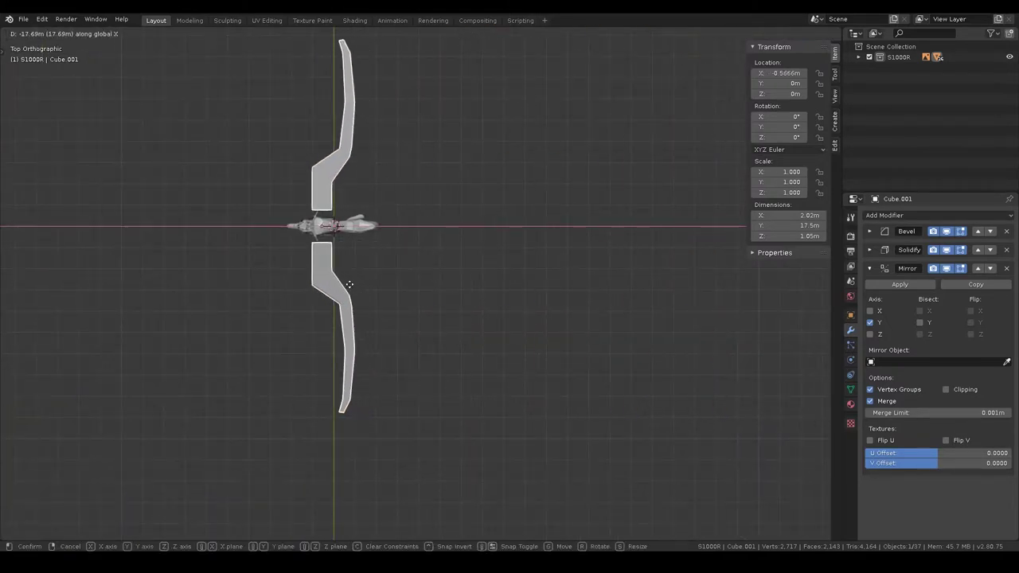
{"action": "left_click", "coordinate": [342, 295]}
{"action": "key", "text": "s"}
{"action": "left_click", "coordinate": [334, 254]}
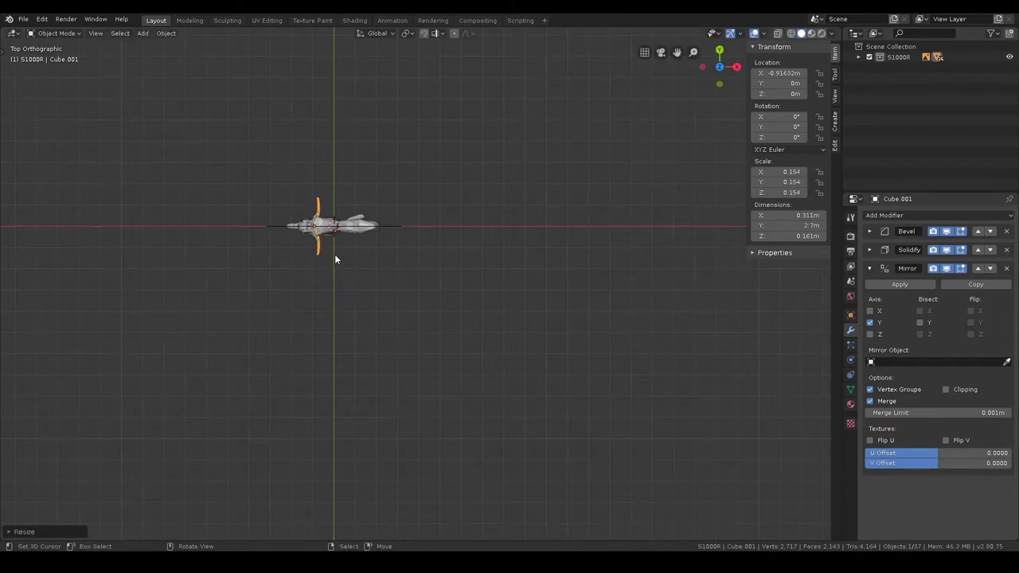
{"action": "scroll", "coordinate": [393, 265], "scroll_direction": "up", "scroll_amount": 3}
{"action": "scroll", "coordinate": [594, 318], "scroll_direction": "up", "scroll_amount": 3, "text": "ctrl"}
{"action": "scroll", "coordinate": [699, 308], "scroll_direction": "up", "scroll_amount": 1, "text": "ctrl"}
{"action": "middle_click_drag", "start_coordinate": [699, 308], "coordinate": [294, 307], "text": "shift"}
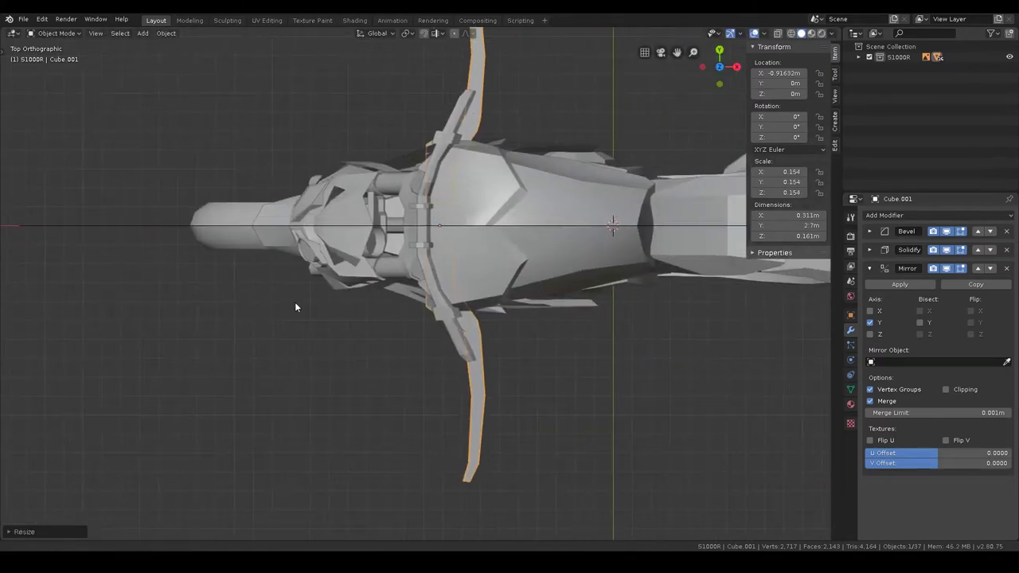
{"action": "key", "text": "s"}
{"action": "left_click", "coordinate": [531, 256]}
Step: In edit mode, select the whole lever mesh and move and rotate it toward the front fork
{"action": "key", "text": "Tab"}
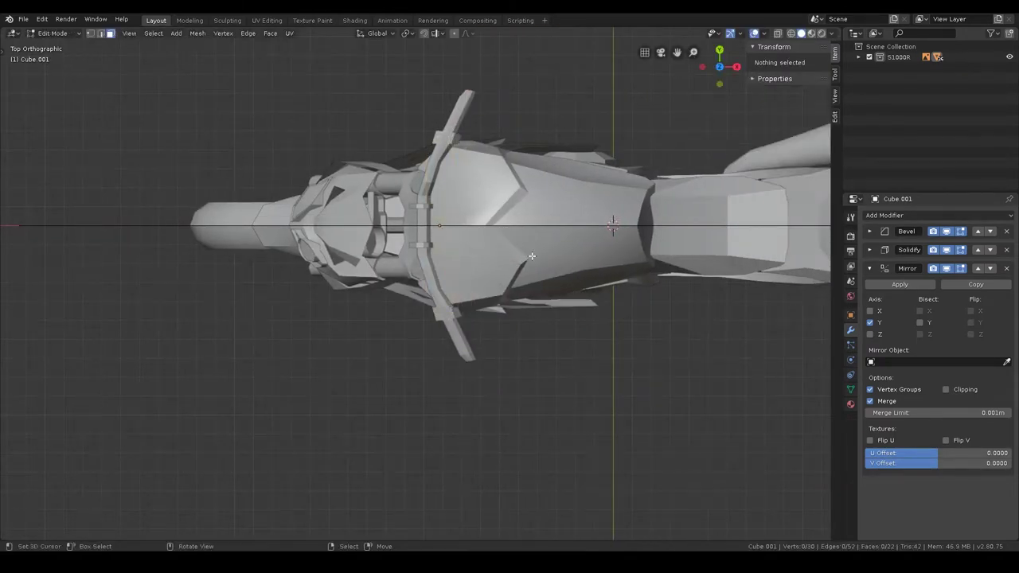
{"action": "key", "text": "a"}
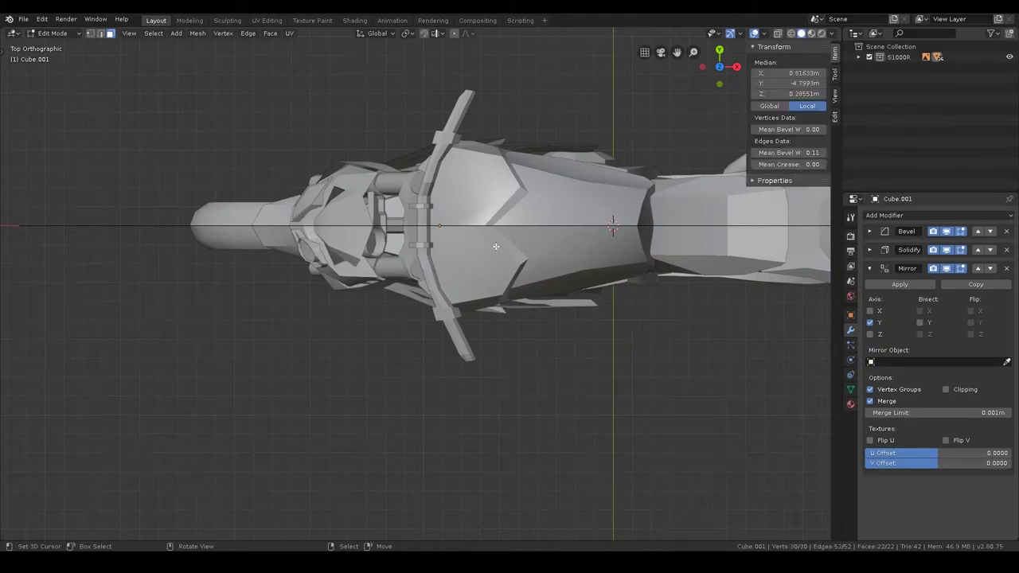
{"action": "key", "text": "g"}
{"action": "left_click", "coordinate": [457, 319]}
{"action": "key", "text": "r"}
{"action": "left_click", "coordinate": [437, 375]}
{"action": "scroll", "coordinate": [437, 375], "scroll_direction": "up", "scroll_amount": 5}
{"action": "scroll", "coordinate": [437, 375], "scroll_direction": "down", "scroll_amount": 5}
Step: Place the lever beside the handlebar, shrink and angle it, then raise it along Z
{"action": "key", "text": "g"}
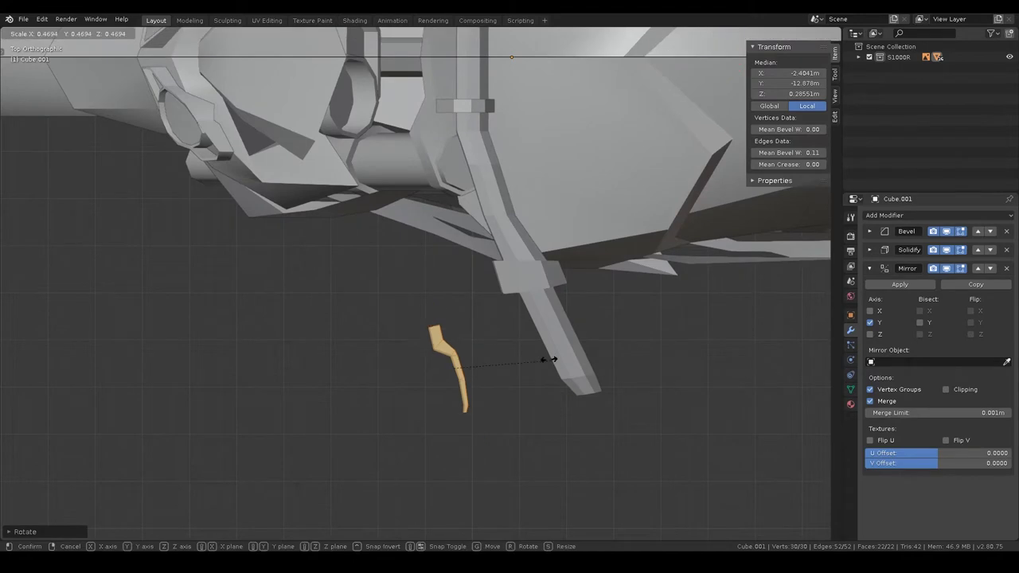
{"action": "left_click", "coordinate": [587, 325]}
{"action": "key", "text": "s"}
{"action": "left_click", "coordinate": [644, 326]}
{"action": "key", "text": "r"}
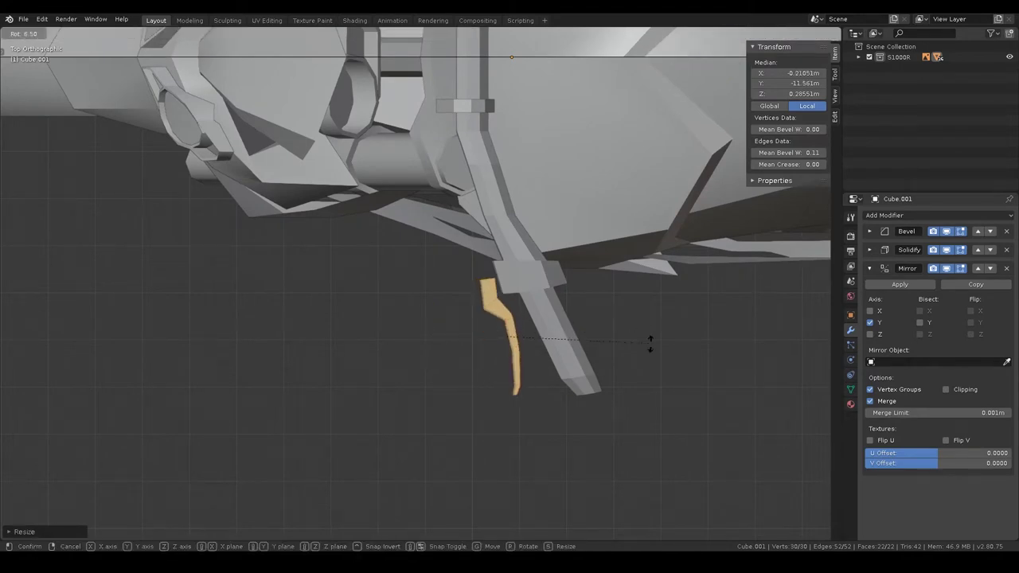
{"action": "left_click", "coordinate": [639, 368]}
{"action": "key", "text": "g"}
{"action": "left_click", "coordinate": [633, 382]}
{"action": "middle_click_drag", "start_coordinate": [633, 382], "coordinate": [580, 334]}
{"action": "key", "text": "g"}
{"action": "key", "text": "z"}
{"action": "left_click", "coordinate": [598, 109]}
Step: Back in object mode, raise the levers along Z toward handlebar height
{"action": "middle_click_drag", "start_coordinate": [598, 109], "coordinate": [574, 165]}
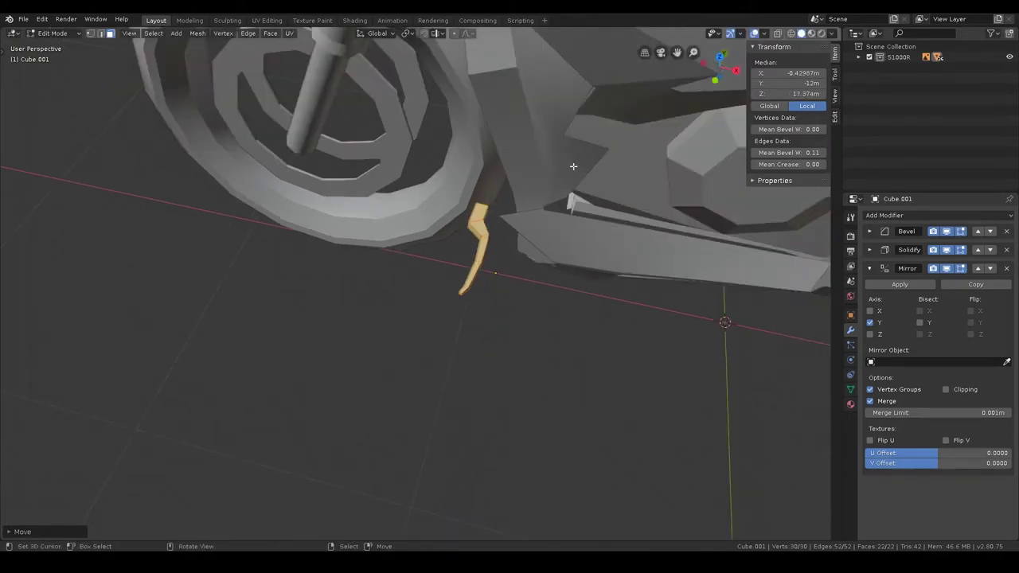
{"action": "middle_click_drag", "start_coordinate": [558, 215], "coordinate": [557, 243]}
{"action": "key", "text": "ctrl+Tab"}
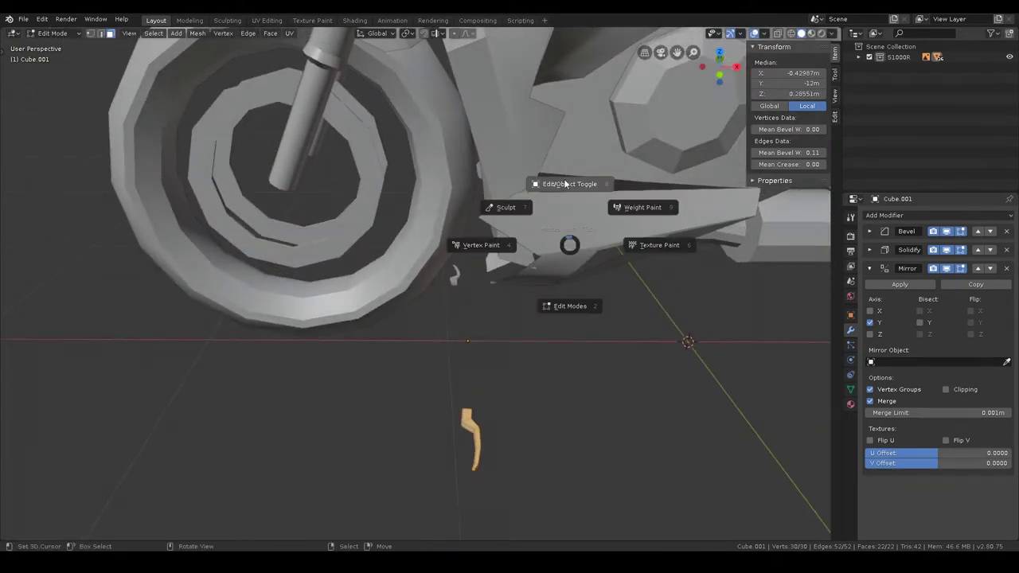
{"action": "left_click", "coordinate": [576, 346]}
{"action": "key", "text": "g"}
{"action": "key", "text": "z"}
{"action": "left_click", "coordinate": [605, 88]}
{"action": "mouse_move", "coordinate": [605, 88]}
{"action": "middle_mouse_down"}
{"action": "mouse_move", "coordinate": [582, 232]}
{"action": "mouse_move", "coordinate": [549, 321]}
{"action": "mouse_move", "coordinate": [534, 219]}
{"action": "mouse_move", "coordinate": [530, 359]}
{"action": "middle_mouse_up"}
{"action": "key", "text": "g"}
{"action": "key", "text": "z"}
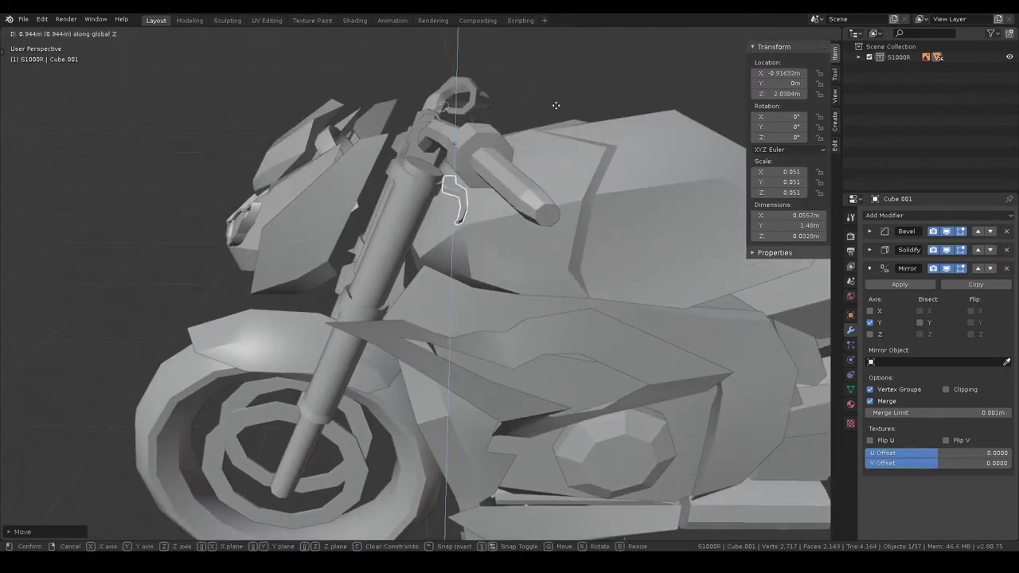
{"action": "left_click", "coordinate": [564, 112]}
Step: Extrude a face on the handlebar grip and scale the new section along Z
{"action": "mouse_move", "coordinate": [547, 167]}
{"action": "middle_mouse_down"}
{"action": "mouse_move", "coordinate": [599, 188]}
{"action": "mouse_move", "coordinate": [502, 225]}
{"action": "middle_mouse_up"}
{"action": "left_click", "coordinate": [502, 225]}
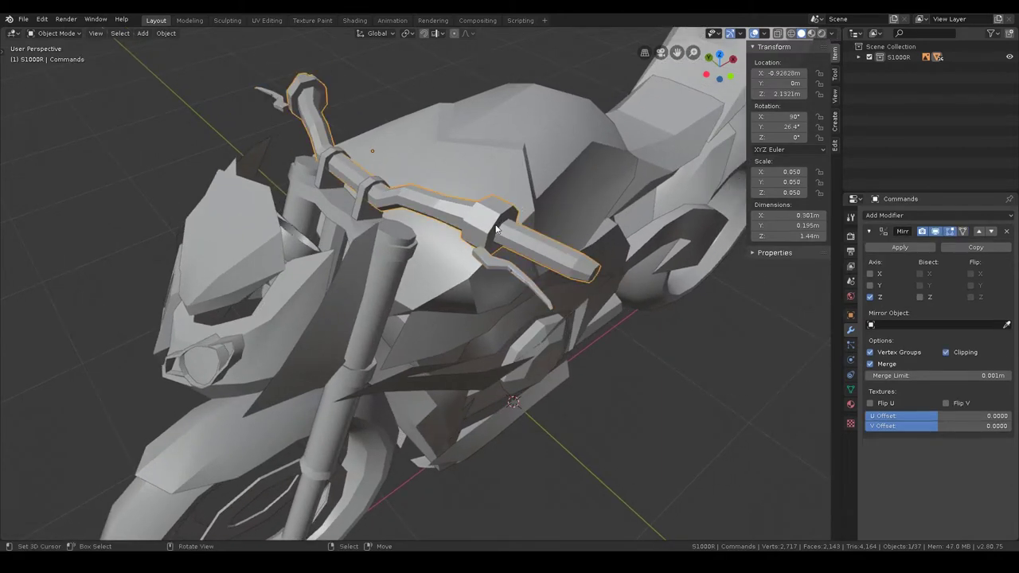
{"action": "key", "text": "Tab"}
{"action": "middle_click_drag", "start_coordinate": [299, 130], "coordinate": [405, 154]}
{"action": "scroll", "coordinate": [297, 246], "scroll_direction": "up", "scroll_amount": 3}
{"action": "mouse_move", "coordinate": [298, 246]}
{"action": "middle_mouse_down"}
{"action": "mouse_move", "coordinate": [339, 228]}
{"action": "mouse_move", "coordinate": [254, 83]}
{"action": "middle_mouse_up"}
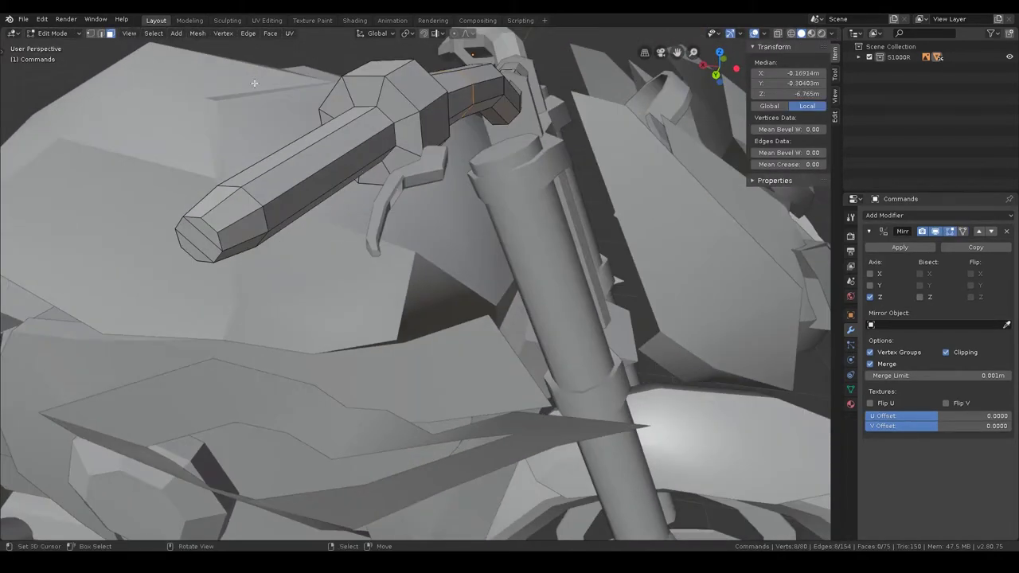
{"action": "left_click", "coordinate": [449, 124]}
{"action": "key", "text": "e"}
{"action": "left_click", "coordinate": [491, 135]}
{"action": "key", "text": "s"}
{"action": "key", "text": "z"}
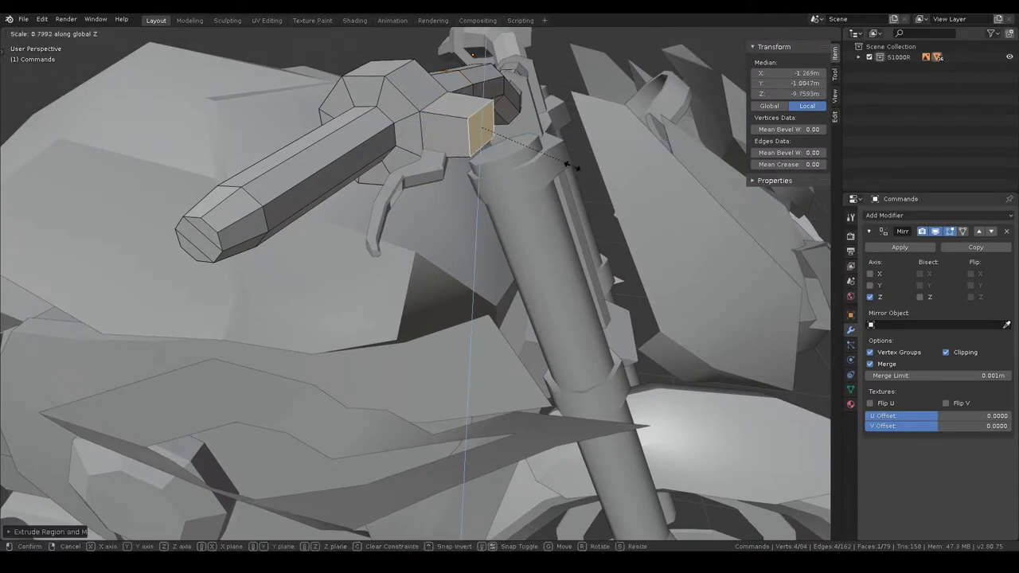
{"action": "left_click", "coordinate": [546, 157]}
Step: Select the lever piece in object mode and raise it slightly along Z, leaving it unrotated
{"action": "middle_click_drag", "start_coordinate": [546, 157], "coordinate": [509, 175]}
{"action": "key", "text": "ctrl+Tab"}
{"action": "left_click", "coordinate": [433, 182]}
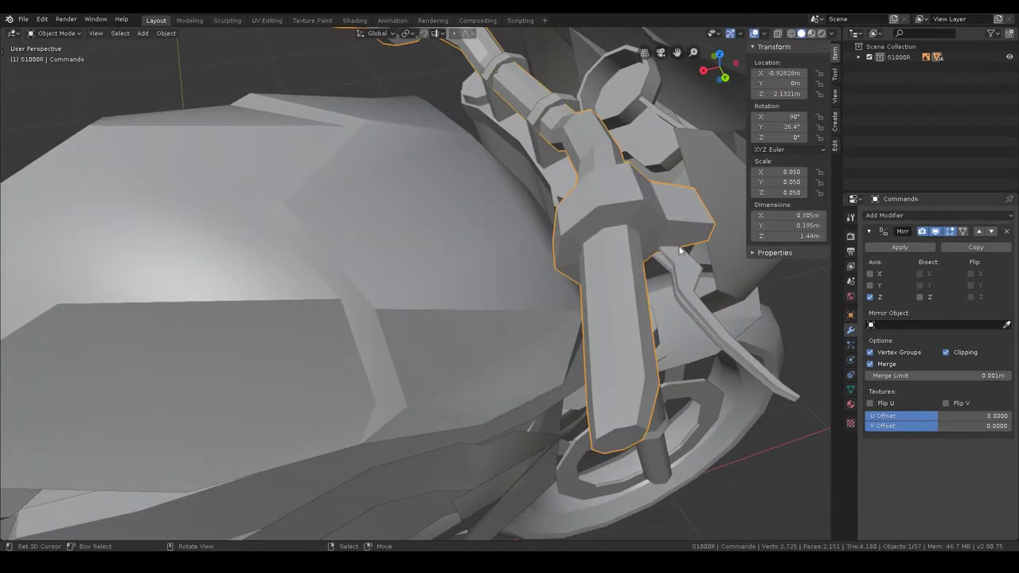
{"action": "left_click", "coordinate": [701, 279]}
{"action": "key", "text": "g"}
{"action": "key", "text": "z"}
{"action": "left_click", "coordinate": [738, 278]}
{"action": "key", "text": "r"}
{"action": "key", "text": "z"}
{"action": "right_click", "coordinate": [748, 280]}
Step: Edit the lever's mesh and rotate it around the Z axis
{"action": "key", "text": "ctrl+Tab"}
{"action": "left_click", "coordinate": [736, 279]}
{"action": "scroll", "coordinate": [644, 239], "scroll_direction": "down", "scroll_amount": 5}
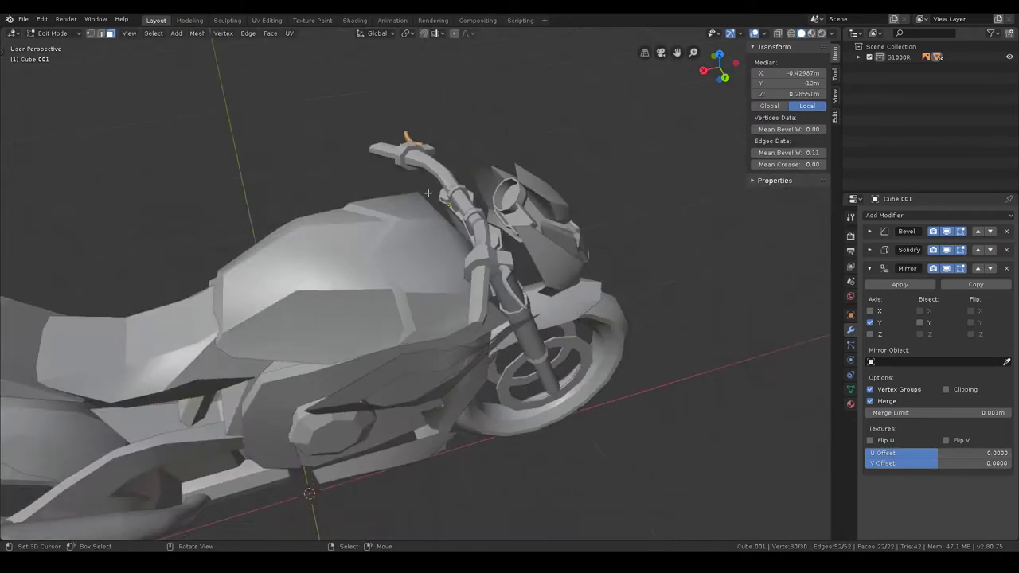
{"action": "middle_click_drag", "start_coordinate": [645, 239], "coordinate": [644, 187]}
{"action": "scroll", "coordinate": [470, 265], "scroll_direction": "up", "scroll_amount": 8}
{"action": "key", "text": "r"}
{"action": "key", "text": "z"}
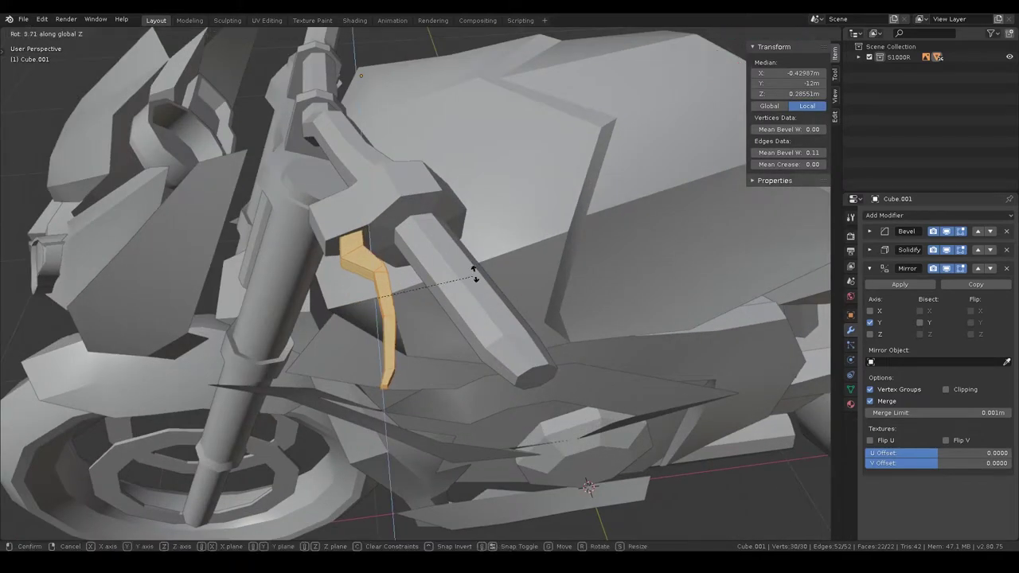
{"action": "left_click", "coordinate": [497, 233]}
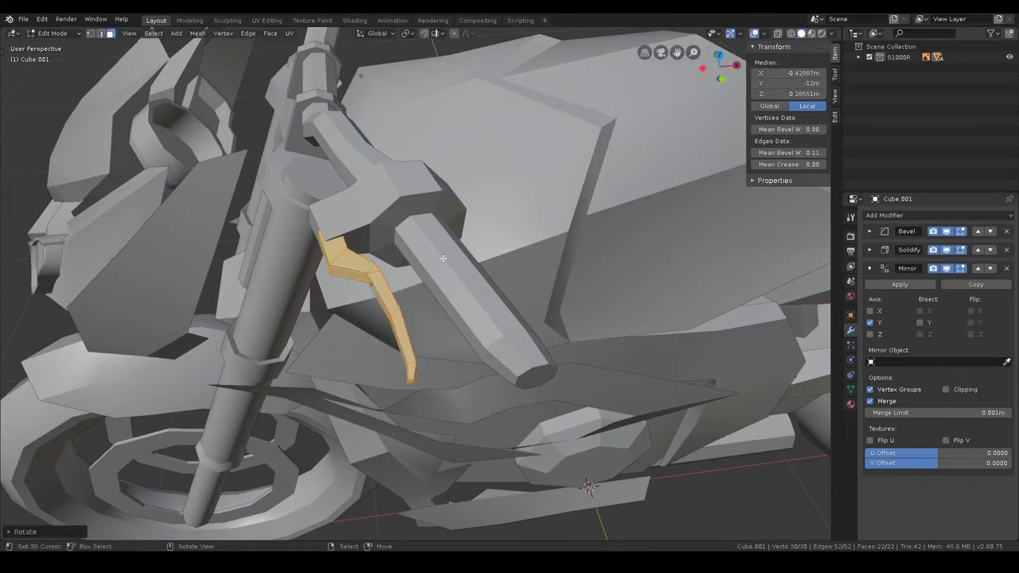
Step: In top view, frame the lever and nudge its position in three small moves
{"action": "key", "text": "KP_7"}
{"action": "key", "text": "KP_Decimal"}
{"action": "key", "text": "g"}
{"action": "left_click", "coordinate": [515, 303]}
{"action": "key", "text": "g"}
{"action": "left_click", "coordinate": [574, 313]}
{"action": "key", "text": "g"}
{"action": "left_click", "coordinate": [533, 335]}
Step: Raise the lever, tilt it around X, and place it under the grip in top view
{"action": "mouse_move", "coordinate": [533, 335]}
{"action": "middle_mouse_down"}
{"action": "mouse_move", "coordinate": [546, 273]}
{"action": "mouse_move", "coordinate": [518, 235]}
{"action": "middle_mouse_up"}
{"action": "key", "text": "g"}
{"action": "key", "text": "z"}
{"action": "left_click", "coordinate": [520, 240]}
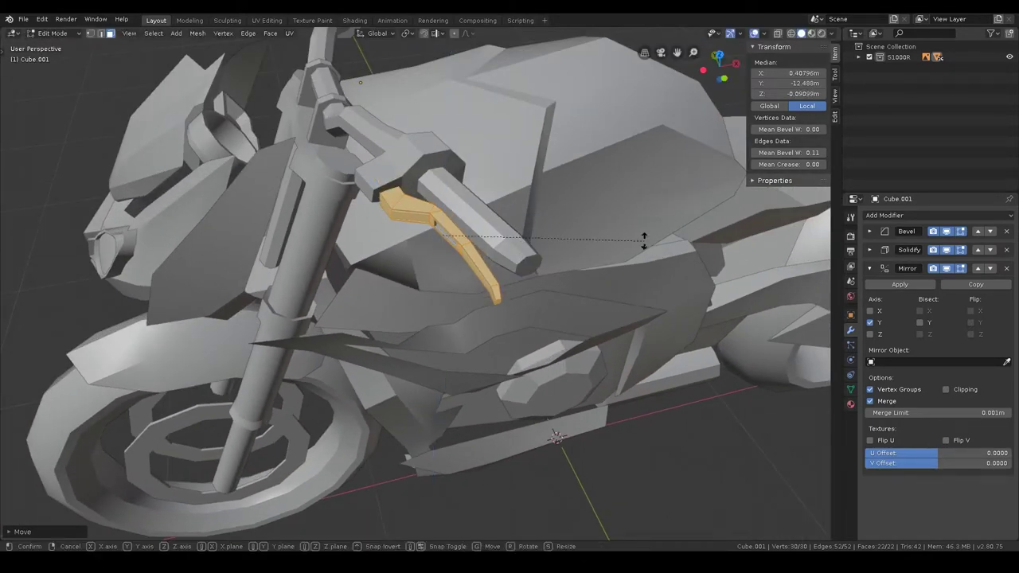
{"action": "key", "text": "r"}
{"action": "key", "text": "x"}
{"action": "left_click", "coordinate": [589, 278]}
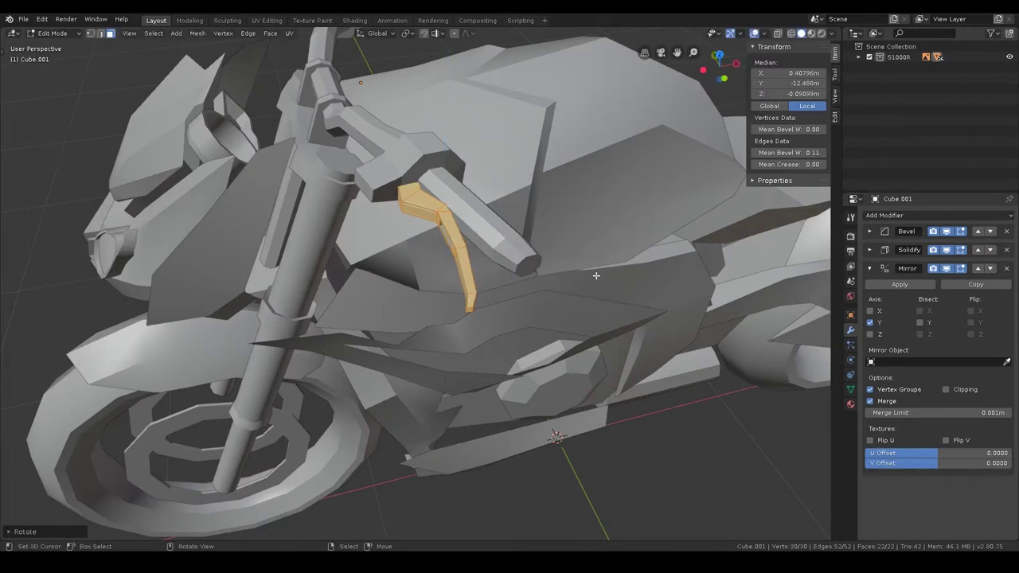
{"action": "key", "text": "KP_7"}
{"action": "key", "text": "g"}
{"action": "left_click", "coordinate": [578, 286]}
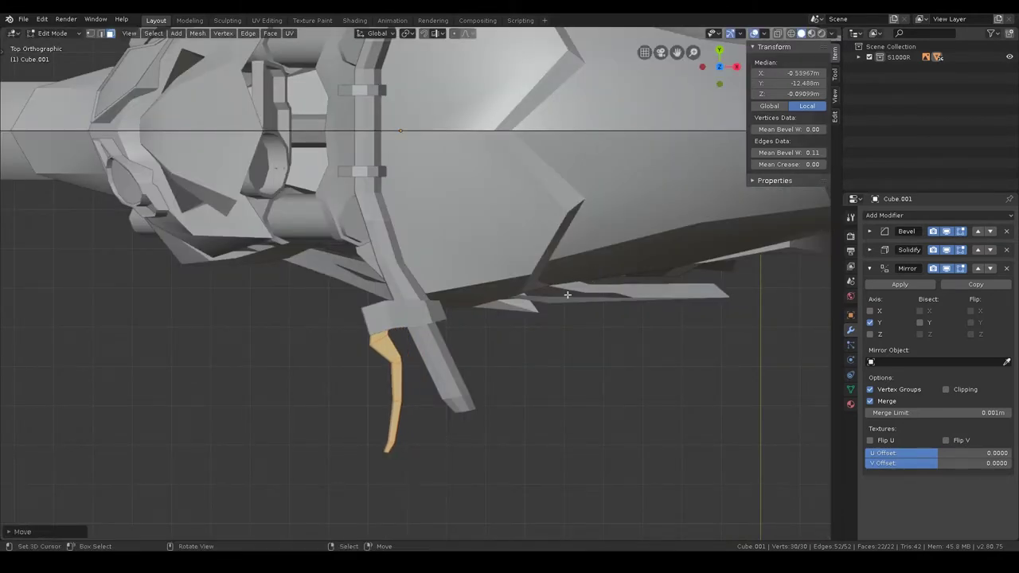
Step: With X-ray on, box-select the lever tip vertices and bend them using proportional editing
{"action": "scroll", "coordinate": [509, 337], "scroll_direction": "up", "scroll_amount": 2}
{"action": "scroll", "coordinate": [512, 324], "scroll_direction": "up", "scroll_amount": 2}
{"action": "scroll", "coordinate": [512, 324], "scroll_direction": "up", "scroll_amount": 1}
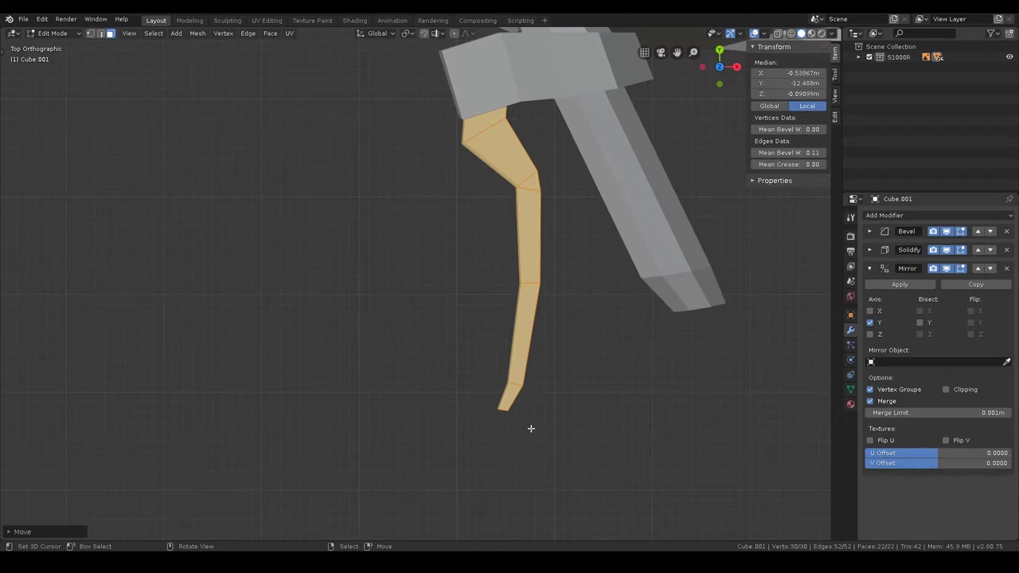
{"action": "key", "text": "alt+a"}
{"action": "key", "text": "alt+z"}
{"action": "key", "text": "b"}
{"action": "left_click_drag", "start_coordinate": [467, 405], "coordinate": [590, 466]}
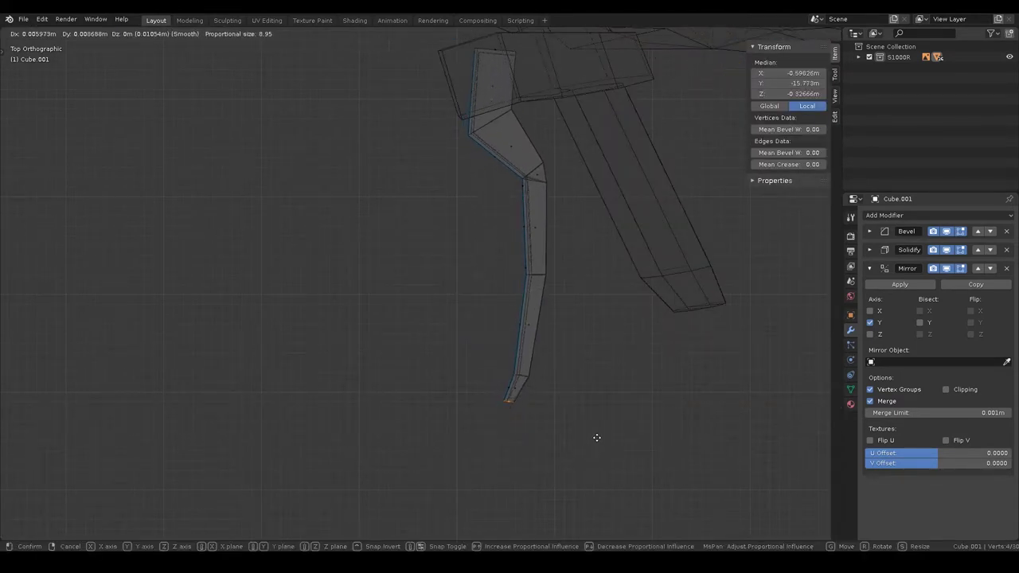
{"action": "key", "text": "Escape"}
{"action": "scroll", "coordinate": [594, 419], "scroll_direction": "down", "scroll_amount": 5}
{"action": "key", "text": "g"}
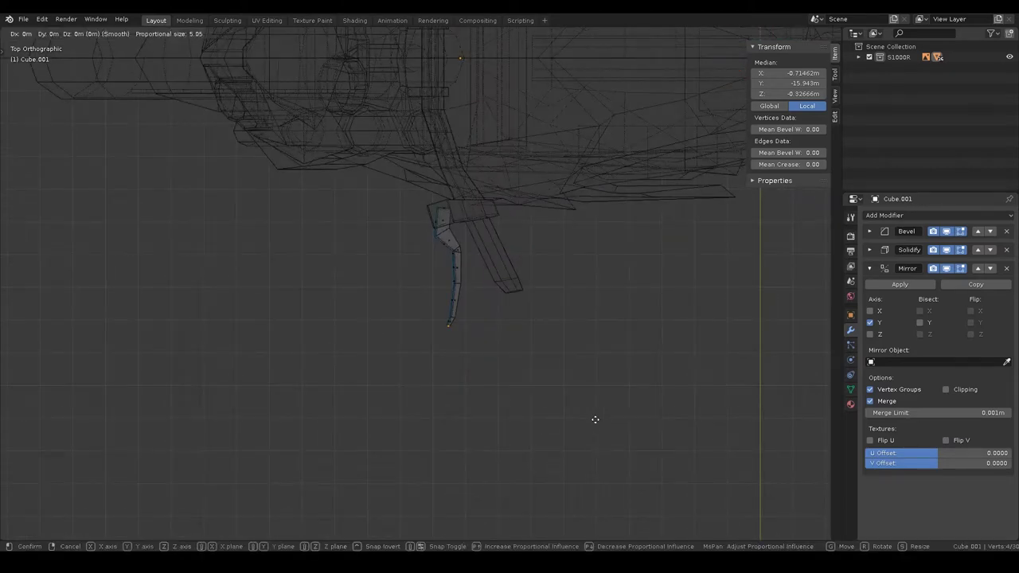
{"action": "scroll", "coordinate": [595, 420], "scroll_direction": "up", "scroll_amount": 1}
{"action": "key", "text": "Home"}
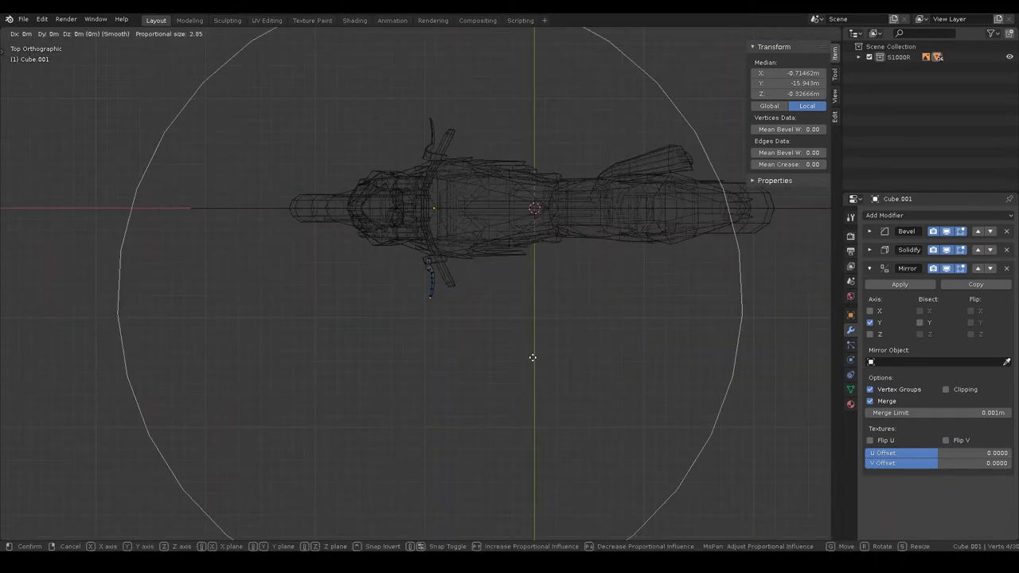
{"action": "key", "text": "KP_Decimal"}
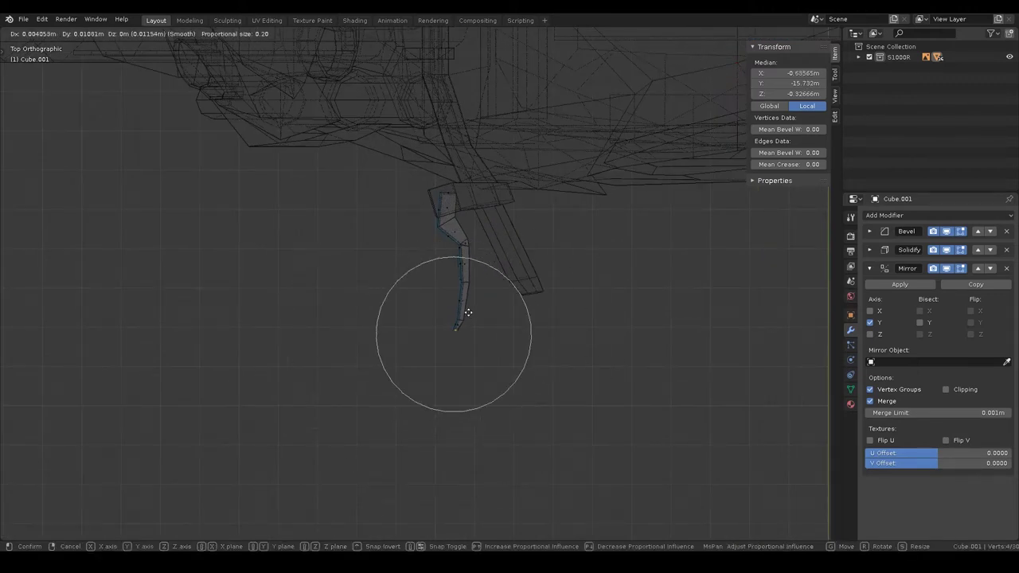
{"action": "left_click", "coordinate": [469, 313]}
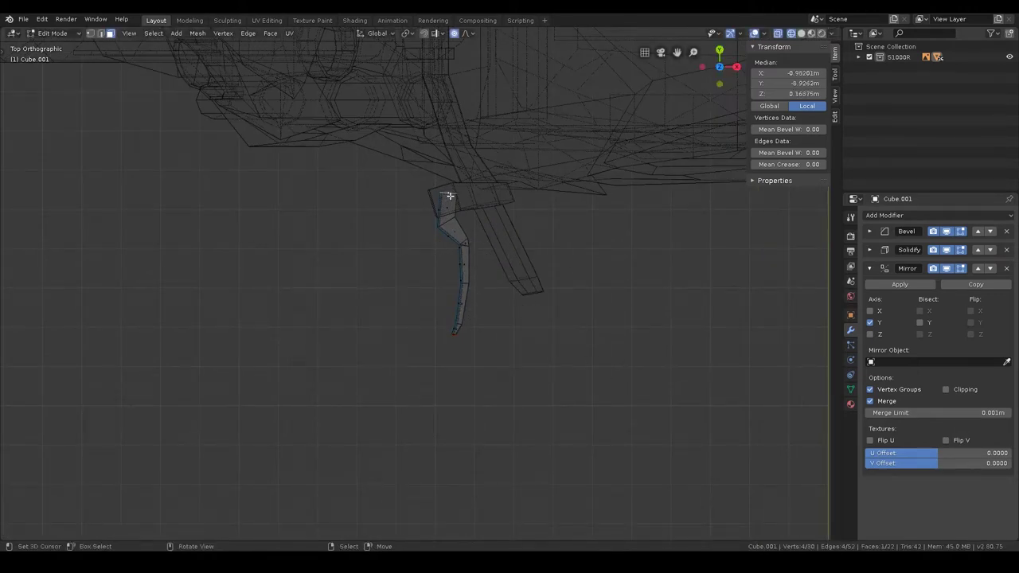
Step: Scale the lever tip and taper its bottom end, then return to object mode
{"action": "key", "text": "s"}
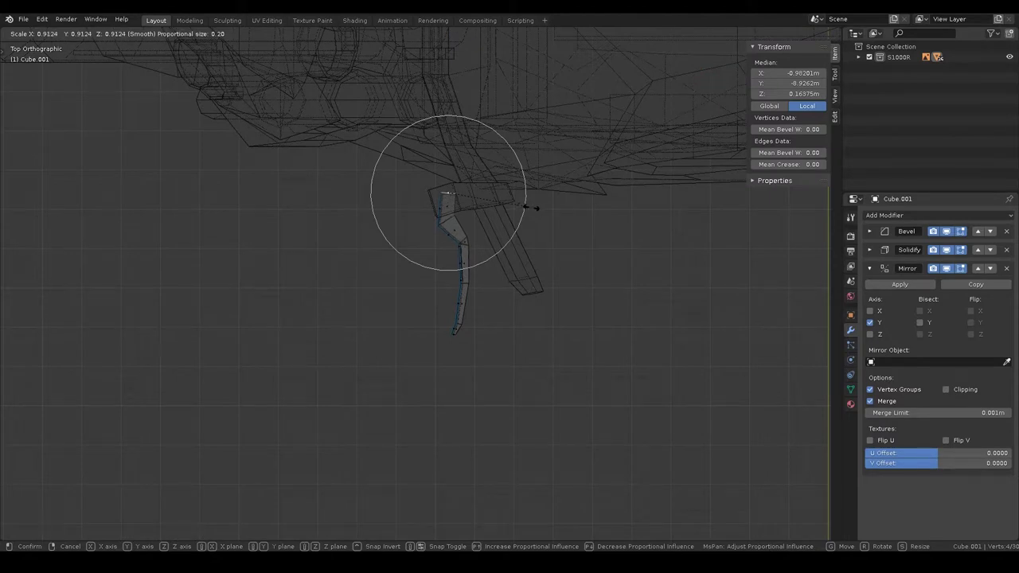
{"action": "left_click", "coordinate": [533, 208]}
{"action": "left_click", "coordinate": [455, 333]}
{"action": "key", "text": "s"}
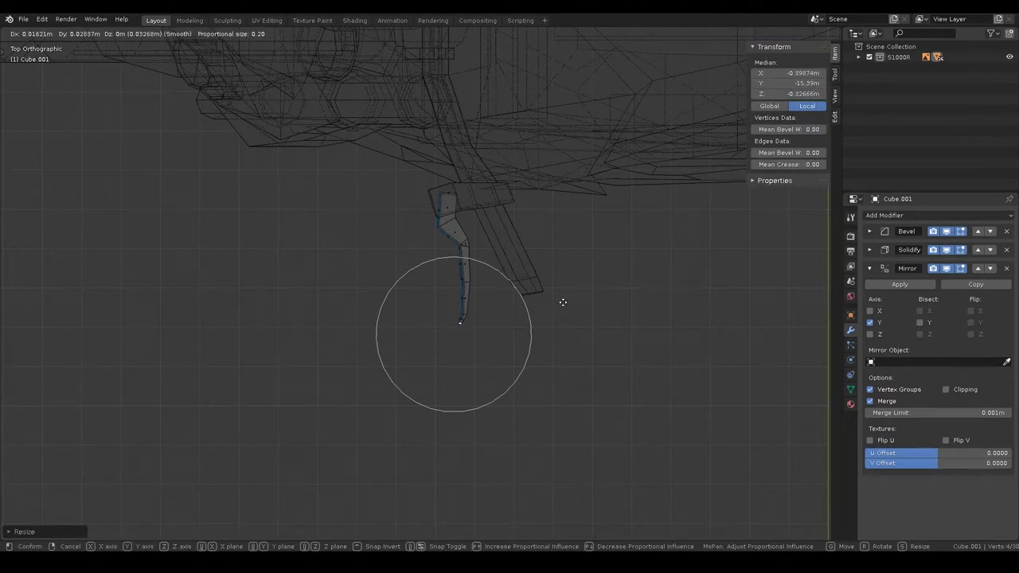
{"action": "left_click", "coordinate": [562, 301]}
{"action": "key", "text": "Tab"}
{"action": "middle_click_drag", "start_coordinate": [574, 228], "coordinate": [511, 207]}
Step: Return to solid shading, save s1000r.blend, and orbit in on the handlebar
{"action": "key", "text": "z"}
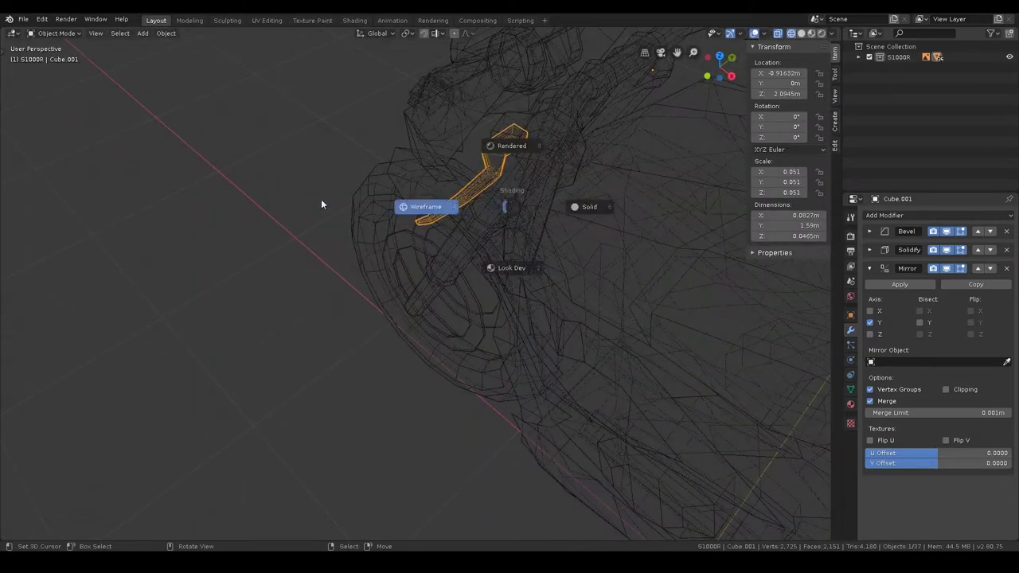
{"action": "left_click", "coordinate": [623, 206]}
{"action": "mouse_move", "coordinate": [622, 206]}
{"action": "middle_mouse_down"}
{"action": "mouse_move", "coordinate": [644, 229]}
{"action": "mouse_move", "coordinate": [567, 216]}
{"action": "mouse_move", "coordinate": [664, 198]}
{"action": "middle_mouse_up"}
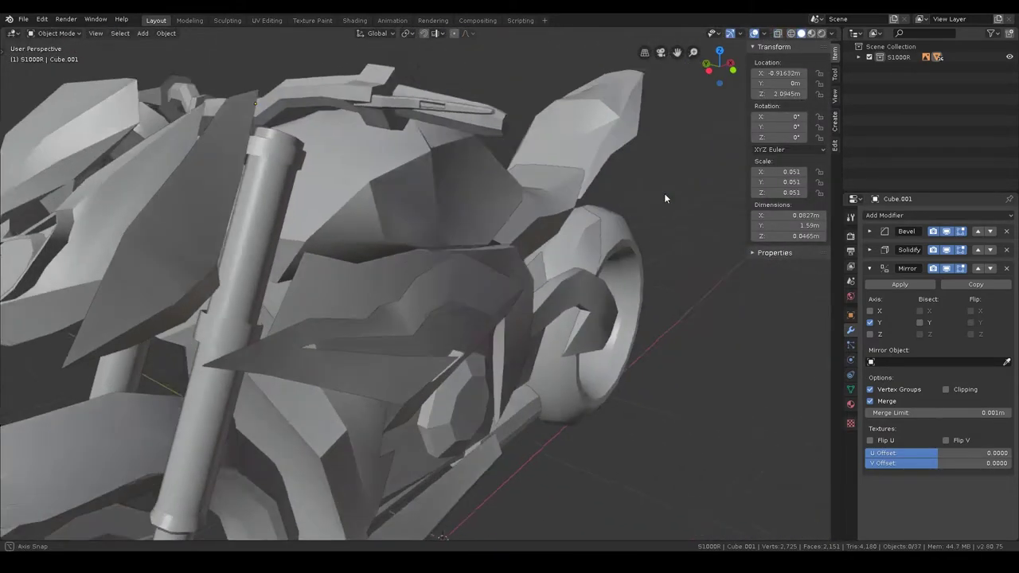
{"action": "scroll", "coordinate": [573, 197], "scroll_direction": "down", "scroll_amount": 5}
{"action": "key", "text": "ctrl+s"}
{"action": "mouse_move", "coordinate": [572, 198]}
{"action": "middle_mouse_down"}
{"action": "mouse_move", "coordinate": [445, 230]}
{"action": "mouse_move", "coordinate": [423, 293]}
{"action": "mouse_move", "coordinate": [427, 325]}
{"action": "mouse_move", "coordinate": [425, 312]}
{"action": "mouse_move", "coordinate": [237, 318]}
{"action": "mouse_move", "coordinate": [236, 295]}
{"action": "mouse_move", "coordinate": [295, 291]}
{"action": "mouse_move", "coordinate": [171, 335]}
{"action": "mouse_move", "coordinate": [311, 322]}
{"action": "mouse_move", "coordinate": [401, 336]}
{"action": "middle_mouse_up"}
{"action": "scroll", "coordinate": [465, 223], "scroll_direction": "up", "scroll_amount": 5}
{"action": "key", "text": "ctrl+s"}
{"action": "mouse_move", "coordinate": [472, 335]}
{"action": "middle_mouse_down"}
{"action": "mouse_move", "coordinate": [438, 273]}
{"action": "mouse_move", "coordinate": [496, 266]}
{"action": "mouse_move", "coordinate": [280, 279]}
{"action": "mouse_move", "coordinate": [444, 336]}
{"action": "mouse_move", "coordinate": [500, 306]}
{"action": "mouse_move", "coordinate": [620, 307]}
{"action": "middle_mouse_up"}
{"action": "middle_click_drag", "start_coordinate": [496, 322], "coordinate": [468, 320]}
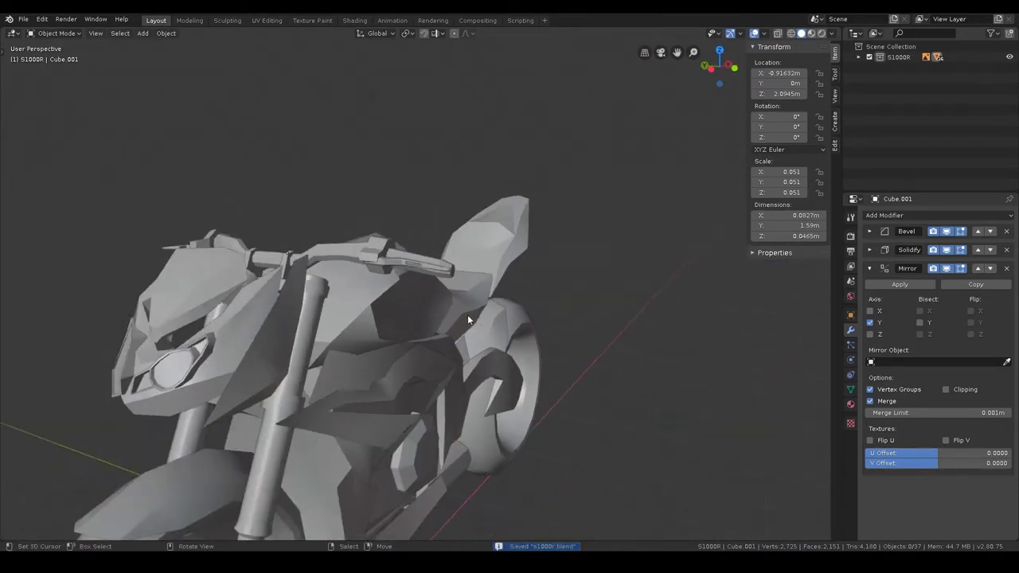
{"action": "scroll", "coordinate": [469, 320], "scroll_direction": "up", "scroll_amount": 3}
{"action": "middle_click_drag", "start_coordinate": [403, 299], "coordinate": [387, 275]}
Step: Select the orange lever, nudge it slightly, and tilt its whole mesh in Edit Mode
{"action": "left_click", "coordinate": [329, 244]}
{"action": "key", "text": "g"}
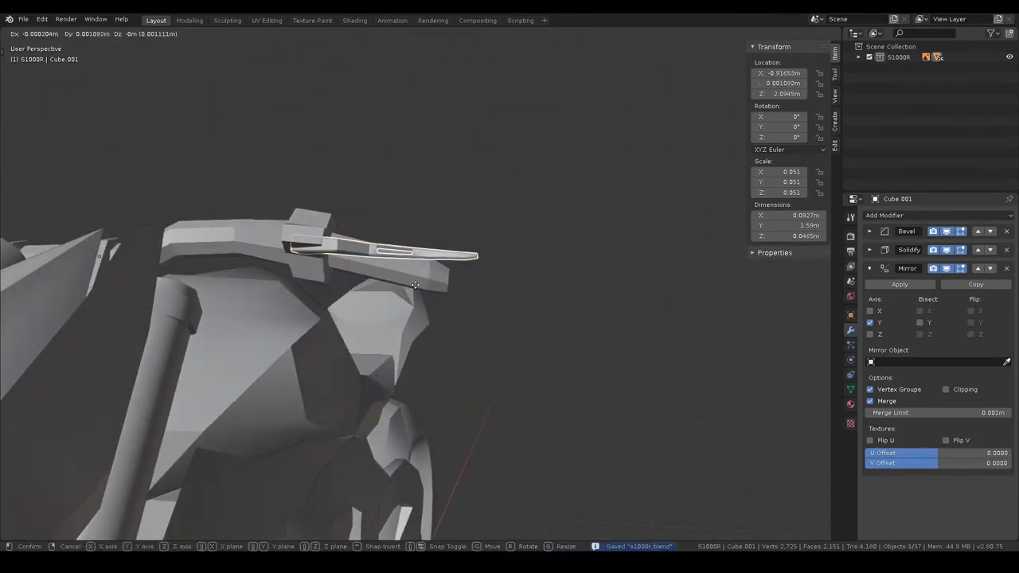
{"action": "left_click", "coordinate": [418, 277]}
{"action": "key", "text": "ctrl+Tab"}
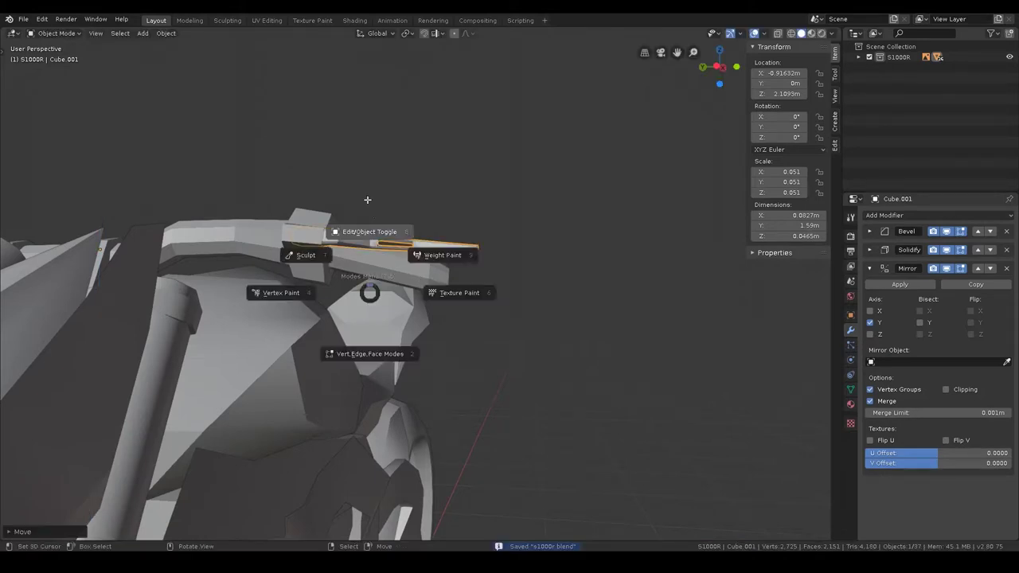
{"action": "middle_click_drag", "start_coordinate": [359, 295], "coordinate": [521, 334]}
{"action": "key", "text": "alt+a"}
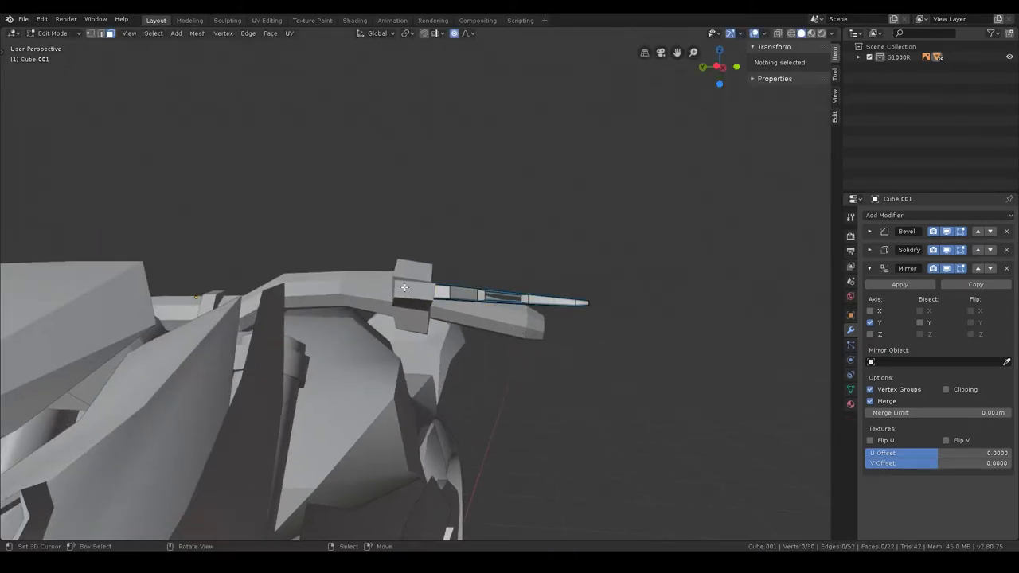
{"action": "key", "text": "l"}
{"action": "key", "text": "r"}
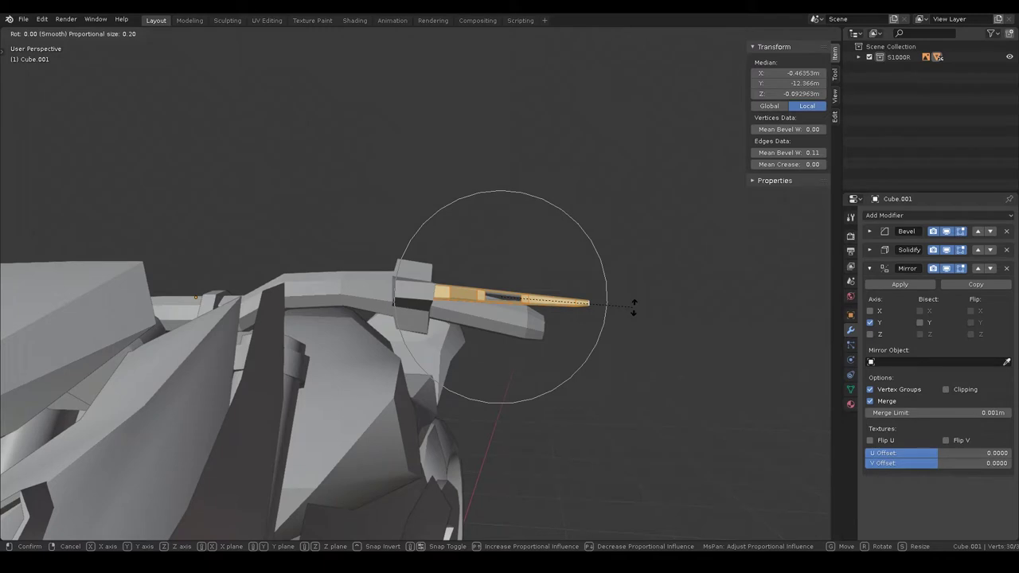
{"action": "key", "text": "Escape"}
{"action": "key", "text": "r"}
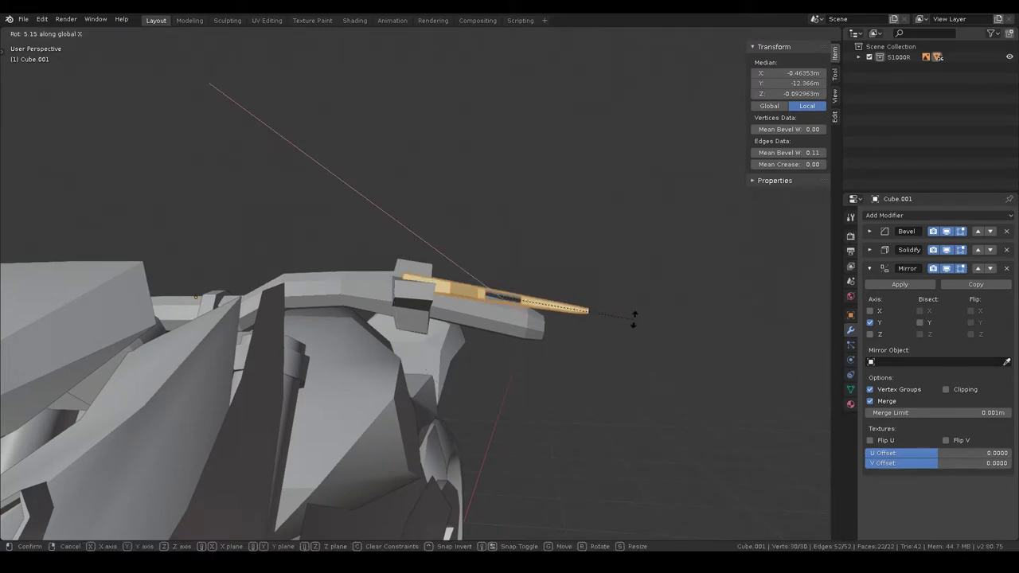
{"action": "left_click", "coordinate": [634, 315]}
Step: Lower the lever along Z and reposition it from a side view
{"action": "key", "text": "g"}
{"action": "key", "text": "z"}
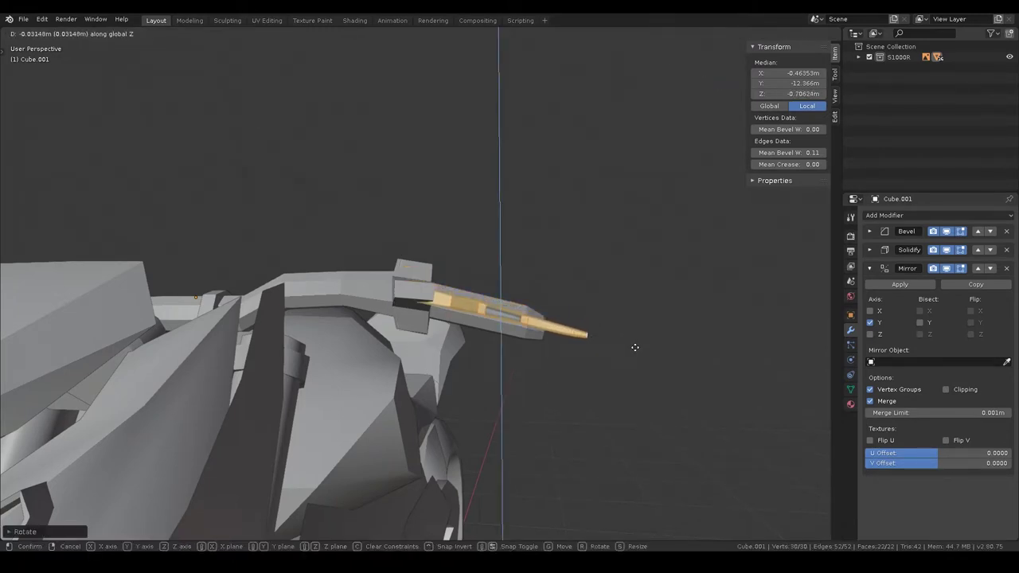
{"action": "left_click", "coordinate": [640, 344]}
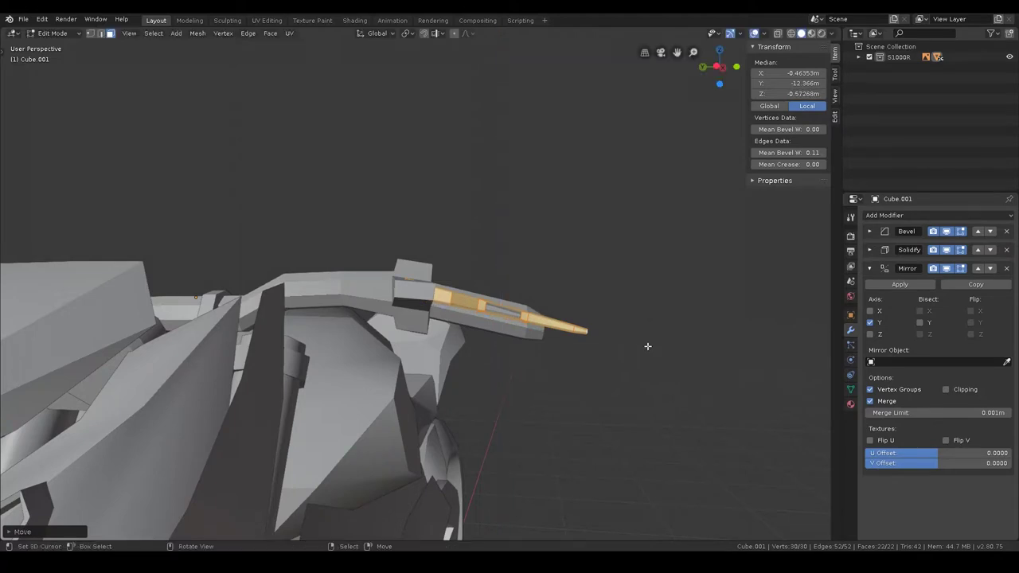
{"action": "key", "text": "KP_Decimal"}
{"action": "key", "text": "KP_3"}
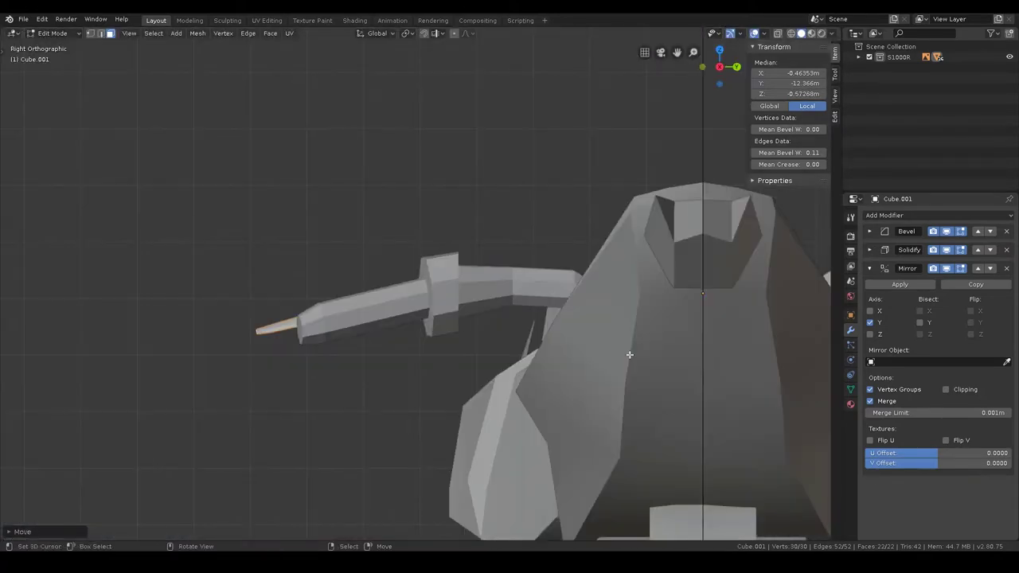
{"action": "key", "text": "ctrl+KP_3"}
{"action": "key", "text": "g"}
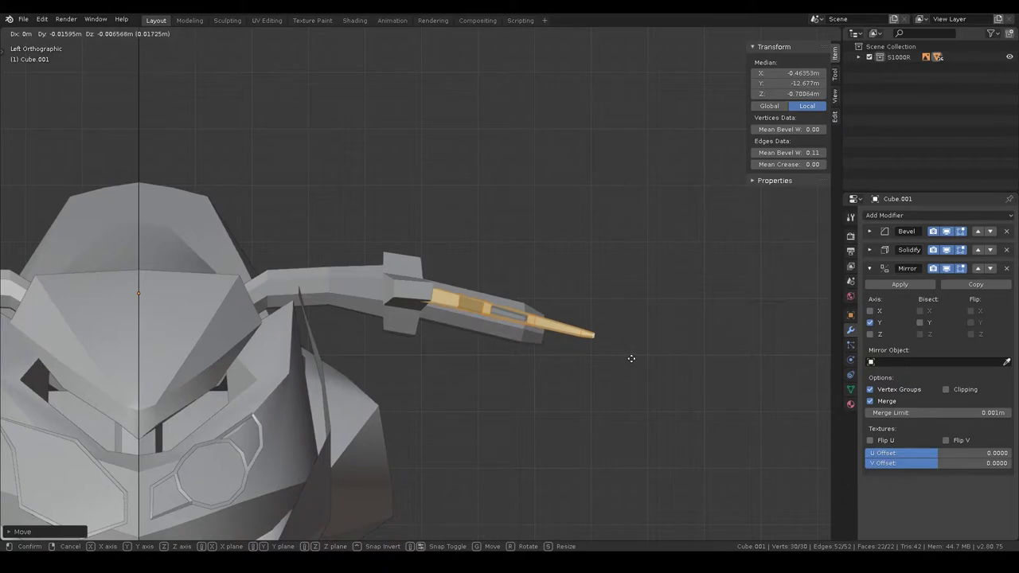
{"action": "left_click", "coordinate": [629, 355]}
{"action": "mouse_move", "coordinate": [629, 356]}
{"action": "middle_mouse_down"}
{"action": "mouse_move", "coordinate": [534, 420]}
{"action": "mouse_move", "coordinate": [649, 428]}
{"action": "middle_mouse_up"}
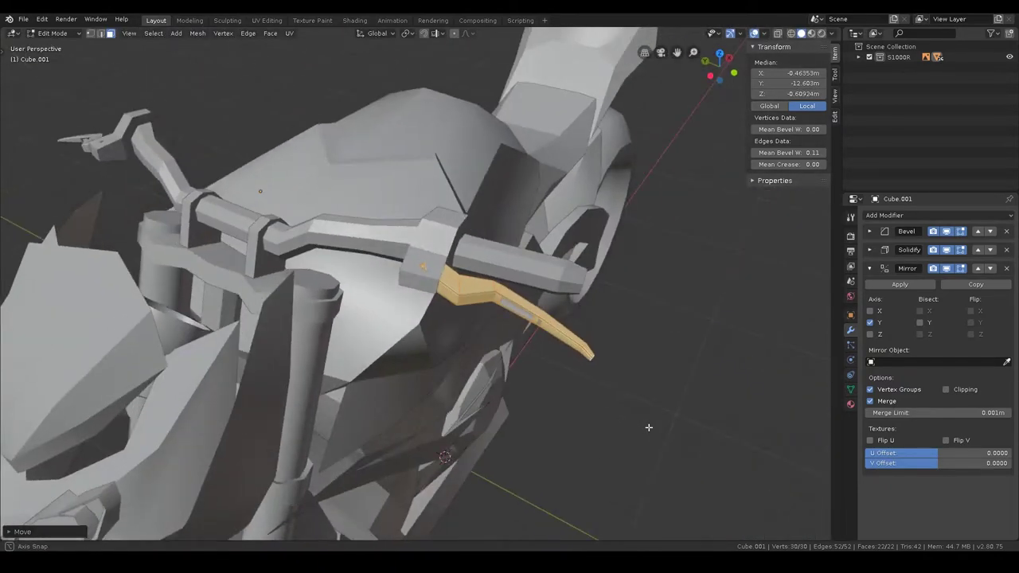
Step: Shrink the lever, slide it along Y beneath the grip, and return to Object Mode
{"action": "key", "text": "s"}
{"action": "left_click", "coordinate": [649, 387]}
{"action": "key", "text": "g"}
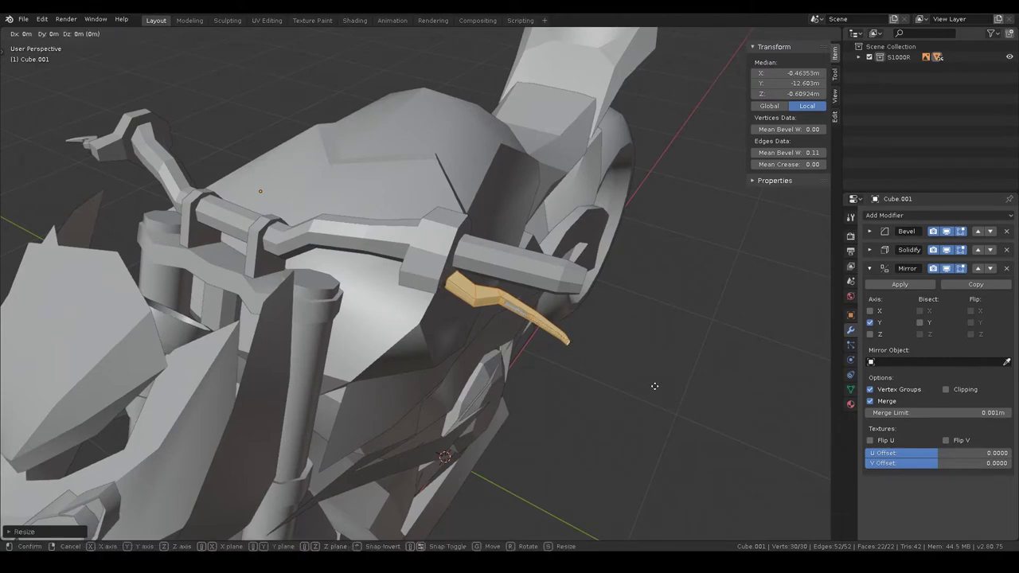
{"action": "key", "text": "y"}
{"action": "left_click", "coordinate": [633, 379]}
{"action": "key", "text": "Tab"}
{"action": "mouse_move", "coordinate": [633, 380]}
{"action": "middle_mouse_down"}
{"action": "mouse_move", "coordinate": [548, 294]}
{"action": "mouse_move", "coordinate": [473, 329]}
{"action": "mouse_move", "coordinate": [609, 274]}
{"action": "mouse_move", "coordinate": [493, 334]}
{"action": "mouse_move", "coordinate": [580, 334]}
{"action": "mouse_move", "coordinate": [527, 356]}
{"action": "middle_mouse_up"}
Step: Zoom and orbit to a close side view of the bike's front headlight
{"action": "scroll", "coordinate": [473, 329], "scroll_direction": "down", "scroll_amount": 5}
{"action": "scroll", "coordinate": [609, 273], "scroll_direction": "down", "scroll_amount": 4}
{"action": "scroll", "coordinate": [493, 334], "scroll_direction": "up", "scroll_amount": 5}
{"action": "scroll", "coordinate": [522, 333], "scroll_direction": "down", "scroll_amount": 4}
{"action": "scroll", "coordinate": [577, 338], "scroll_direction": "up", "scroll_amount": 3}
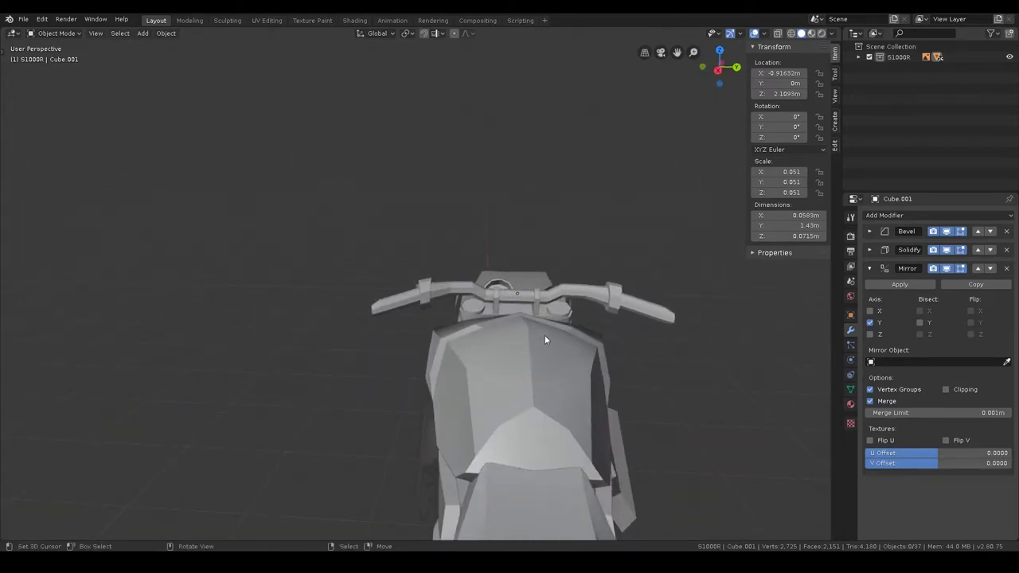
{"action": "mouse_move", "coordinate": [594, 333]}
{"action": "middle_mouse_down"}
{"action": "mouse_move", "coordinate": [450, 366]}
{"action": "mouse_move", "coordinate": [500, 442]}
{"action": "mouse_move", "coordinate": [534, 446]}
{"action": "middle_mouse_up"}
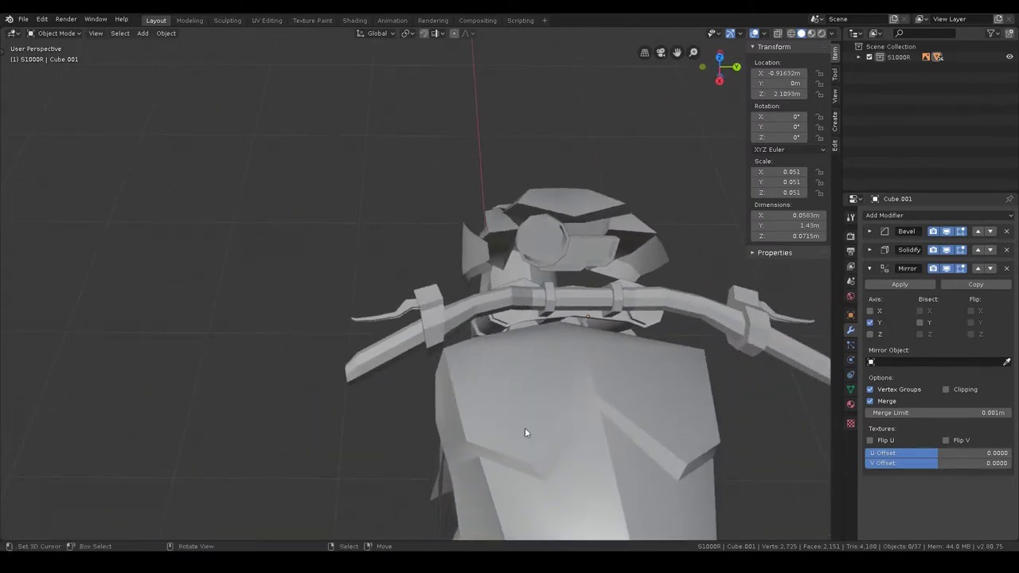
{"action": "key", "text": "KP_7"}
{"action": "scroll", "coordinate": [510, 309], "scroll_direction": "down", "scroll_amount": 5}
{"action": "scroll", "coordinate": [480, 329], "scroll_direction": "down", "scroll_amount": 3}
{"action": "middle_click_drag", "start_coordinate": [480, 334], "coordinate": [557, 250]}
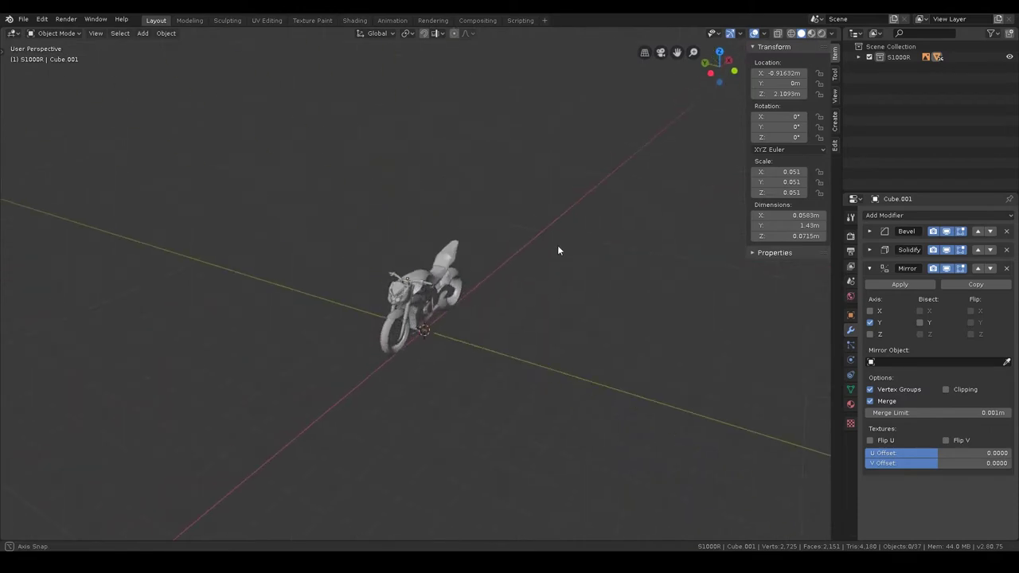
{"action": "scroll", "coordinate": [511, 320], "scroll_direction": "up", "scroll_amount": 5}
{"action": "mouse_move", "coordinate": [511, 320]}
{"action": "middle_mouse_down"}
{"action": "mouse_move", "coordinate": [489, 354]}
{"action": "mouse_move", "coordinate": [434, 329]}
{"action": "mouse_move", "coordinate": [315, 337]}
{"action": "mouse_move", "coordinate": [430, 335]}
{"action": "mouse_move", "coordinate": [382, 311]}
{"action": "mouse_move", "coordinate": [401, 368]}
{"action": "mouse_move", "coordinate": [470, 326]}
{"action": "mouse_move", "coordinate": [423, 401]}
{"action": "middle_mouse_up"}
{"action": "scroll", "coordinate": [350, 291], "scroll_direction": "up", "scroll_amount": 3}
{"action": "scroll", "coordinate": [350, 290], "scroll_direction": "up", "scroll_amount": 2}
Step: Slightly enlarge Light_FR and raise it along Z in Edit Mode
{"action": "left_click", "coordinate": [371, 361]}
{"action": "key", "text": "Tab"}
{"action": "scroll", "coordinate": [493, 246], "scroll_direction": "up", "scroll_amount": 3}
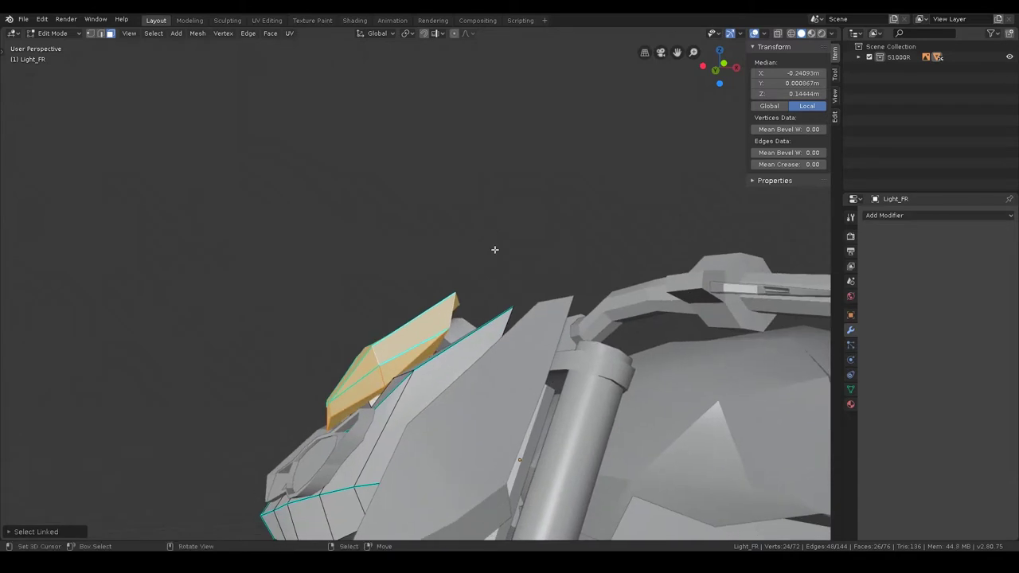
{"action": "key", "text": "s"}
{"action": "left_click", "coordinate": [554, 265]}
{"action": "key", "text": "g"}
{"action": "key", "text": "z"}
{"action": "left_click", "coordinate": [560, 251]}
{"action": "mouse_move", "coordinate": [559, 250]}
{"action": "middle_mouse_down"}
{"action": "mouse_move", "coordinate": [554, 373]}
{"action": "mouse_move", "coordinate": [597, 393]}
{"action": "mouse_move", "coordinate": [590, 303]}
{"action": "mouse_move", "coordinate": [546, 300]}
{"action": "mouse_move", "coordinate": [546, 334]}
{"action": "mouse_move", "coordinate": [429, 367]}
{"action": "mouse_move", "coordinate": [504, 382]}
{"action": "mouse_move", "coordinate": [473, 359]}
{"action": "mouse_move", "coordinate": [513, 324]}
{"action": "mouse_move", "coordinate": [555, 311]}
{"action": "mouse_move", "coordinate": [437, 308]}
{"action": "middle_mouse_up"}
{"action": "key", "text": "Tab"}
Step: Look down on the tank and handlebars and select the fuel tank
{"action": "scroll", "coordinate": [382, 337], "scroll_direction": "down", "scroll_amount": 5}
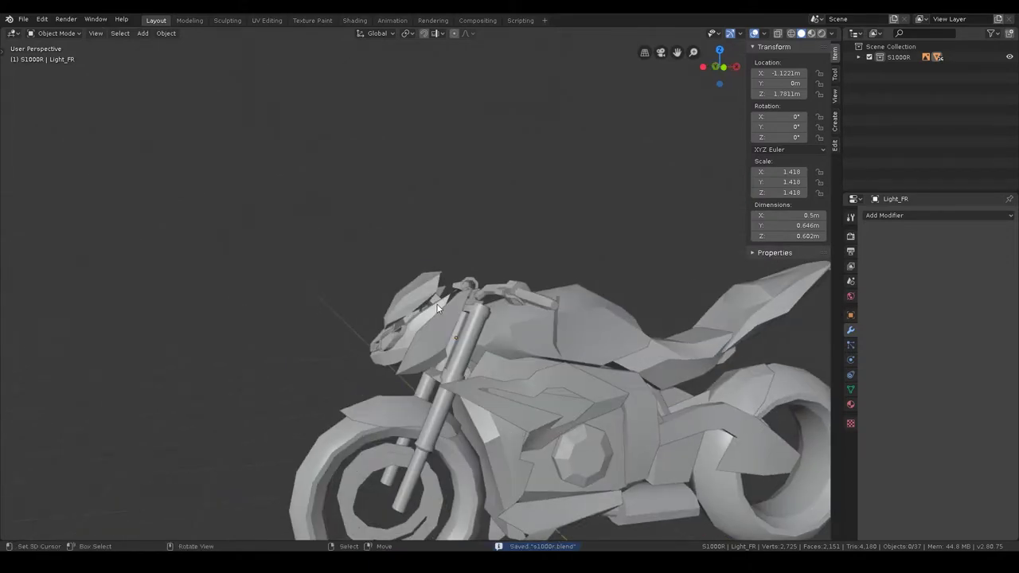
{"action": "mouse_move", "coordinate": [499, 316]}
{"action": "middle_mouse_down"}
{"action": "mouse_move", "coordinate": [404, 349]}
{"action": "mouse_move", "coordinate": [451, 358]}
{"action": "mouse_move", "coordinate": [428, 337]}
{"action": "mouse_move", "coordinate": [555, 364]}
{"action": "mouse_move", "coordinate": [450, 337]}
{"action": "mouse_move", "coordinate": [456, 319]}
{"action": "mouse_move", "coordinate": [470, 318]}
{"action": "middle_mouse_up"}
{"action": "left_click", "coordinate": [510, 312]}
Step: Add a cylinder, shrink it, and raise it to fuel-tank height
{"action": "key", "text": "alt+a"}
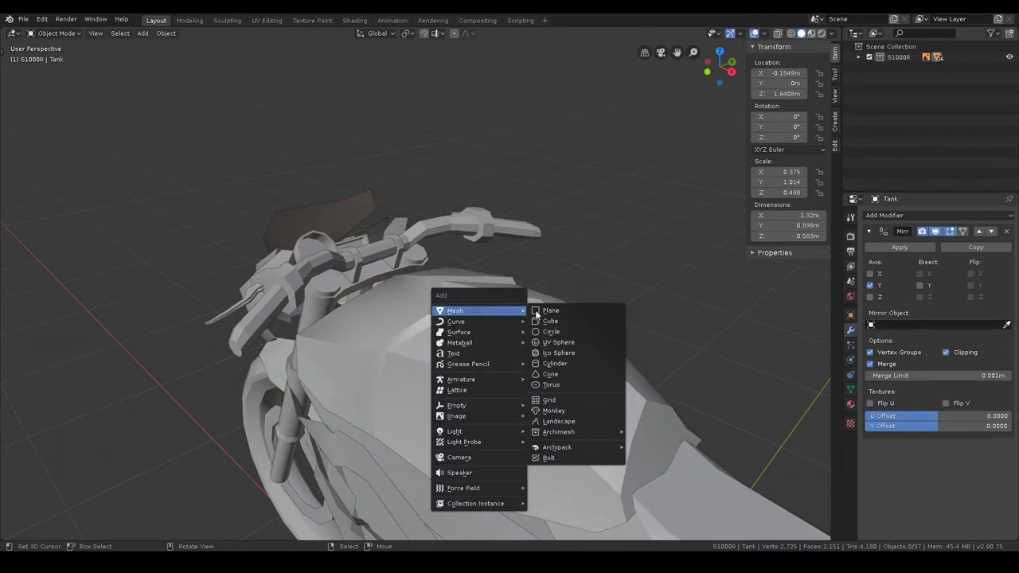
{"action": "left_click", "coordinate": [559, 363]}
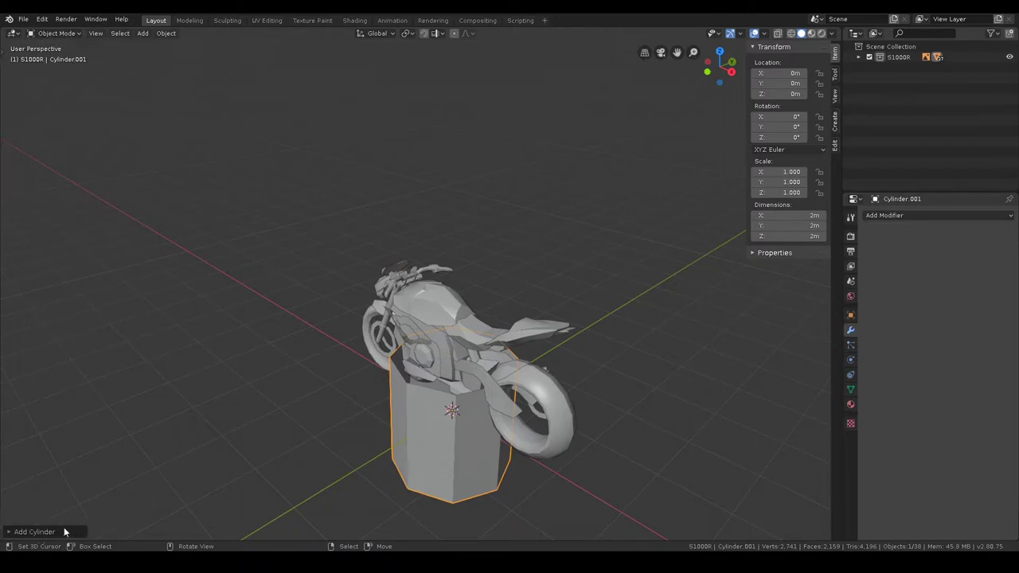
{"action": "left_click", "coordinate": [42, 532]}
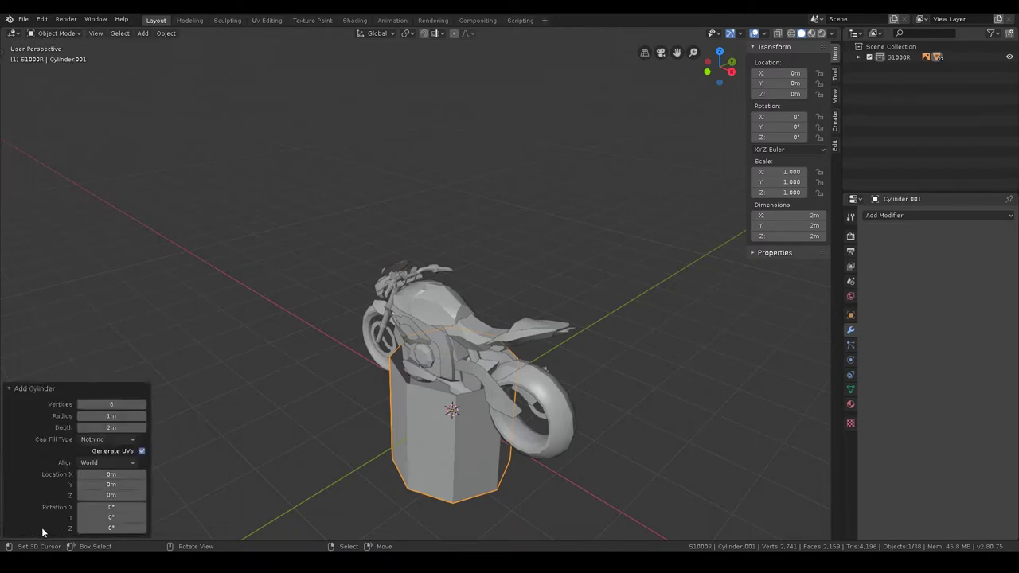
{"action": "left_click", "coordinate": [46, 388]}
{"action": "key", "text": "s"}
{"action": "left_click", "coordinate": [501, 430]}
{"action": "key", "text": "g"}
{"action": "key", "text": "z"}
{"action": "left_click", "coordinate": [513, 315]}
Step: Flatten the cylinder by scaling it along Z
{"action": "scroll", "coordinate": [514, 316], "scroll_direction": "up", "scroll_amount": 4}
{"action": "middle_click_drag", "start_coordinate": [530, 315], "coordinate": [600, 424], "text": "shift"}
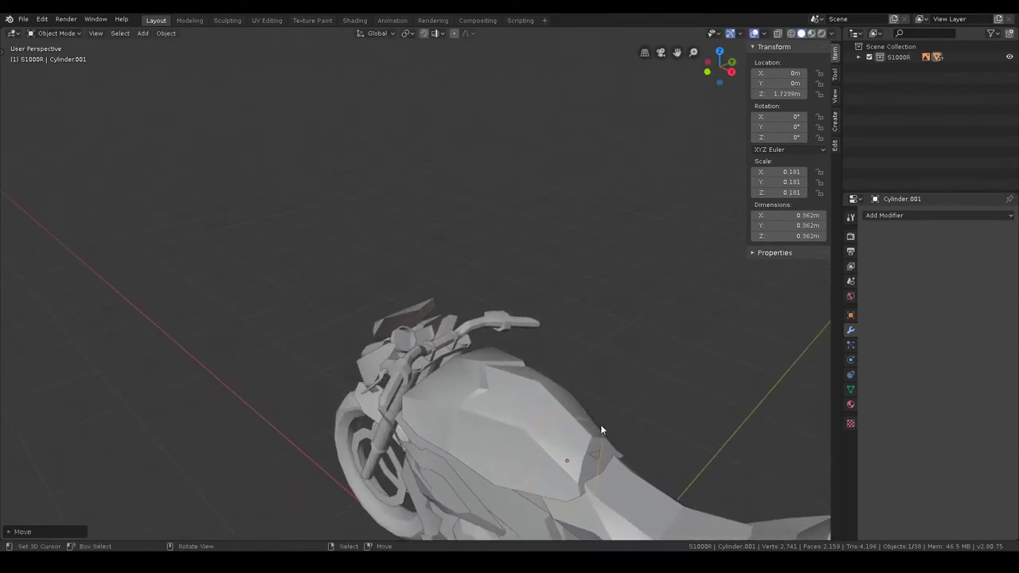
{"action": "key", "text": "s"}
{"action": "key", "text": "z"}
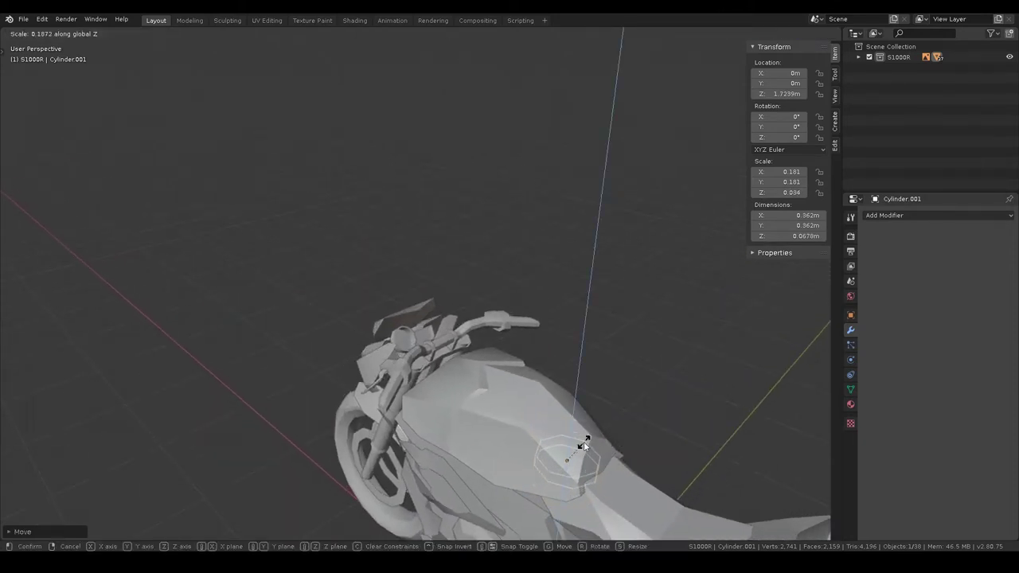
{"action": "left_click", "coordinate": [584, 445]}
Step: In top wireframe view, shift the cylinder along X, shrink it, and raise it onto the tank
{"action": "key", "text": "KP_7"}
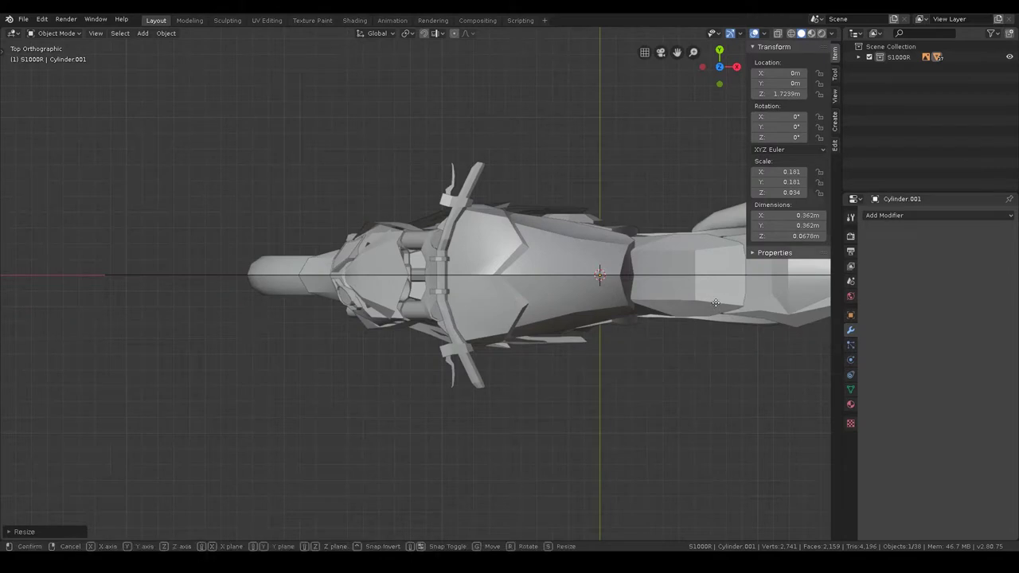
{"action": "key", "text": "z"}
{"action": "left_click", "coordinate": [635, 309]}
{"action": "key", "text": "g"}
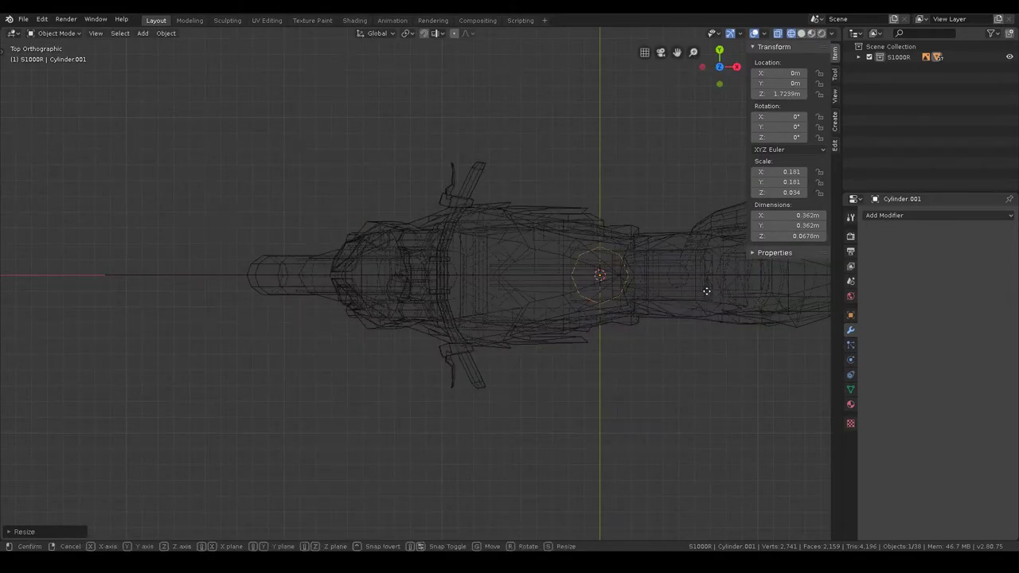
{"action": "key", "text": "x"}
{"action": "key", "text": "s"}
{"action": "left_click", "coordinate": [676, 304]}
{"action": "key", "text": "g"}
{"action": "key", "text": "z"}
{"action": "mouse_move", "coordinate": [676, 297]}
{"action": "middle_mouse_down"}
{"action": "mouse_move", "coordinate": [621, 282]}
{"action": "mouse_move", "coordinate": [619, 207]}
{"action": "mouse_move", "coordinate": [616, 299]}
{"action": "middle_mouse_up"}
{"action": "left_click", "coordinate": [626, 203]}
Step: Tilt the cylinder to match the tank's slope and fine-tune its position
{"action": "key", "text": "shift+z"}
{"action": "mouse_move", "coordinate": [721, 341]}
{"action": "middle_mouse_down"}
{"action": "mouse_move", "coordinate": [587, 293]}
{"action": "mouse_move", "coordinate": [607, 323]}
{"action": "mouse_move", "coordinate": [574, 318]}
{"action": "mouse_move", "coordinate": [569, 352]}
{"action": "mouse_move", "coordinate": [511, 392]}
{"action": "middle_mouse_up"}
{"action": "key", "text": "KP_1"}
{"action": "key", "text": "r"}
{"action": "left_click", "coordinate": [577, 308]}
{"action": "key", "text": "g"}
{"action": "left_click", "coordinate": [571, 308]}
{"action": "key", "text": "g"}
{"action": "left_click", "coordinate": [510, 390]}
Step: Join two opposite top vertices with J to cut an edge across the cap's top
{"action": "key", "text": "Tab"}
{"action": "middle_click_drag", "start_coordinate": [427, 375], "coordinate": [461, 340]}
{"action": "key", "text": "alt+a"}
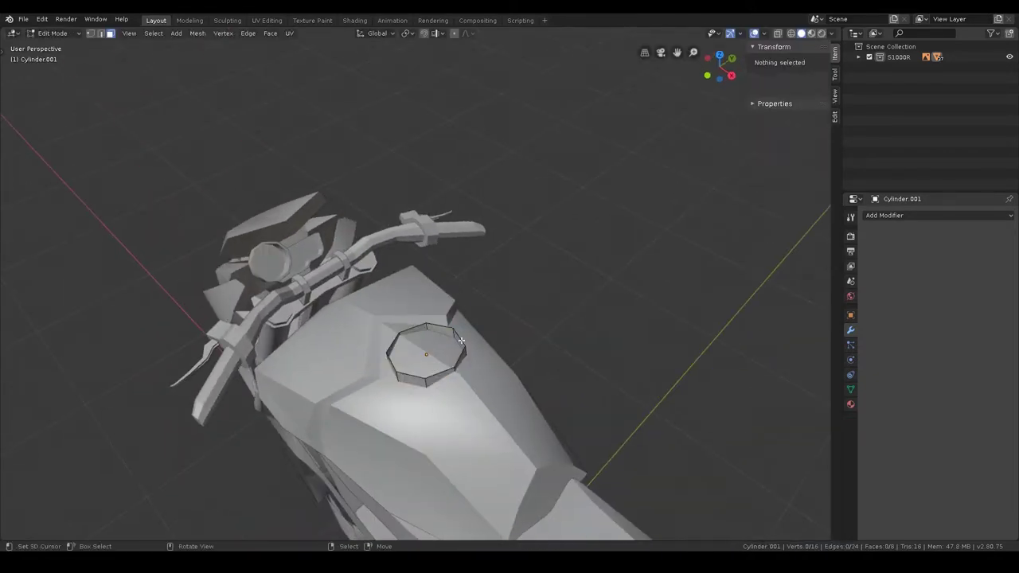
{"action": "left_click", "coordinate": [439, 374]}
{"action": "key", "text": "alt+a"}
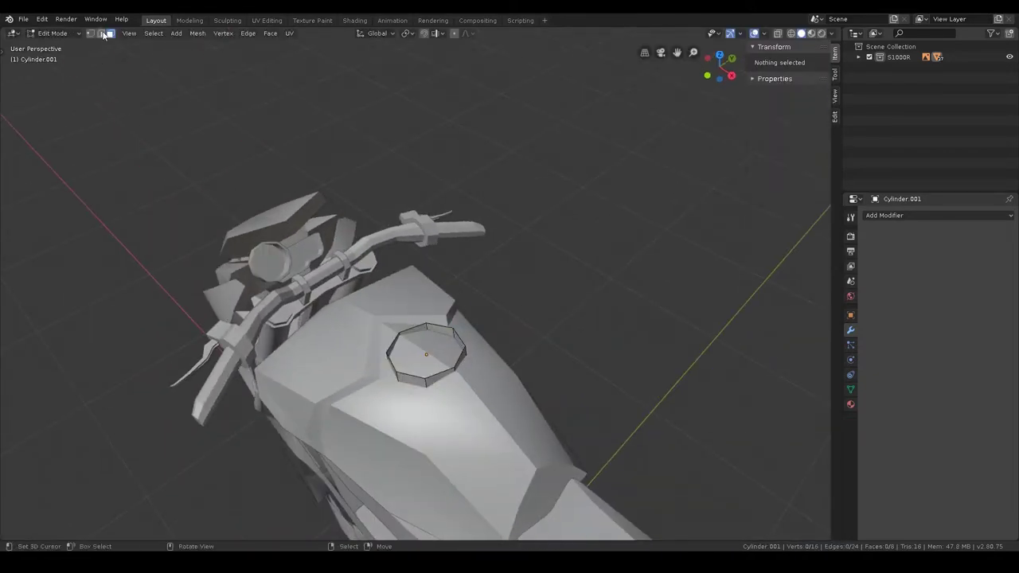
{"action": "left_click", "coordinate": [437, 376]}
{"action": "key", "text": "alt+a"}
{"action": "left_click", "coordinate": [428, 334]}
{"action": "key", "text": "j"}
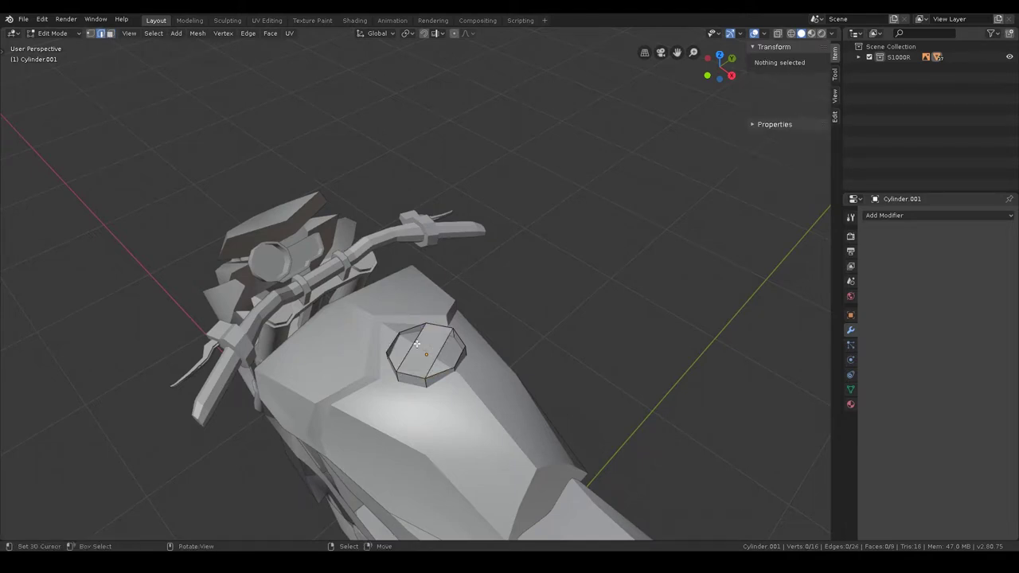
{"action": "key", "text": "Tab"}
{"action": "mouse_move", "coordinate": [449, 248]}
{"action": "middle_mouse_down"}
{"action": "mouse_move", "coordinate": [515, 246]}
{"action": "mouse_move", "coordinate": [471, 250]}
{"action": "middle_mouse_up"}
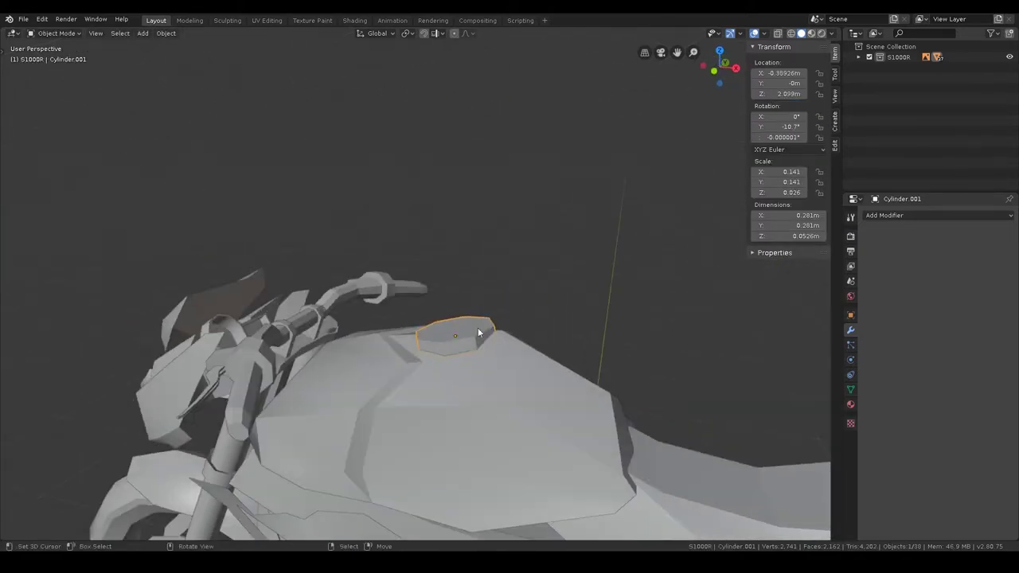
Step: Add a Bevel modifier to the fuel cap and select its top rim edge loop
{"action": "key", "text": "Tab"}
{"action": "left_click", "coordinate": [896, 216]}
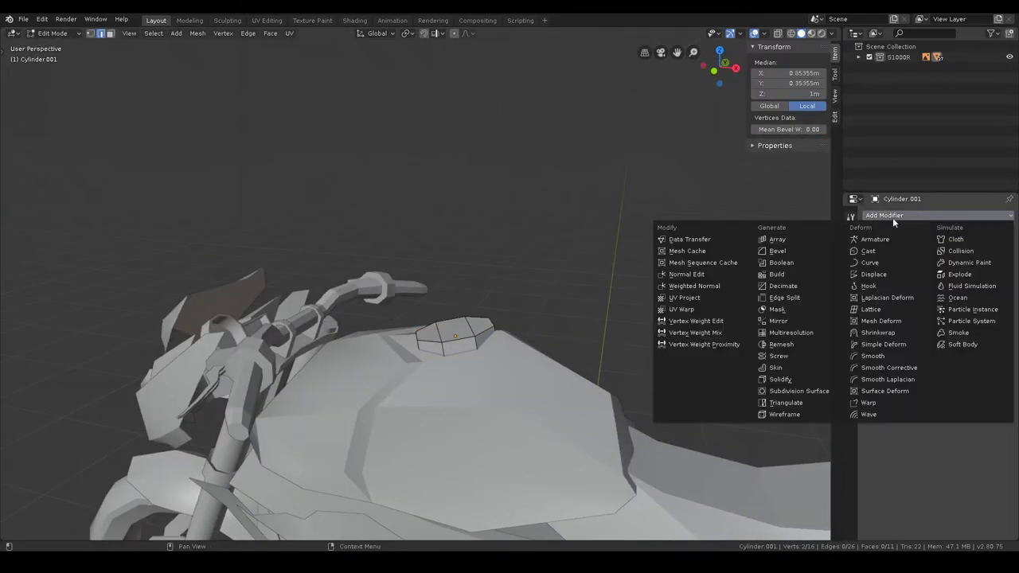
{"action": "left_click", "coordinate": [777, 251]}
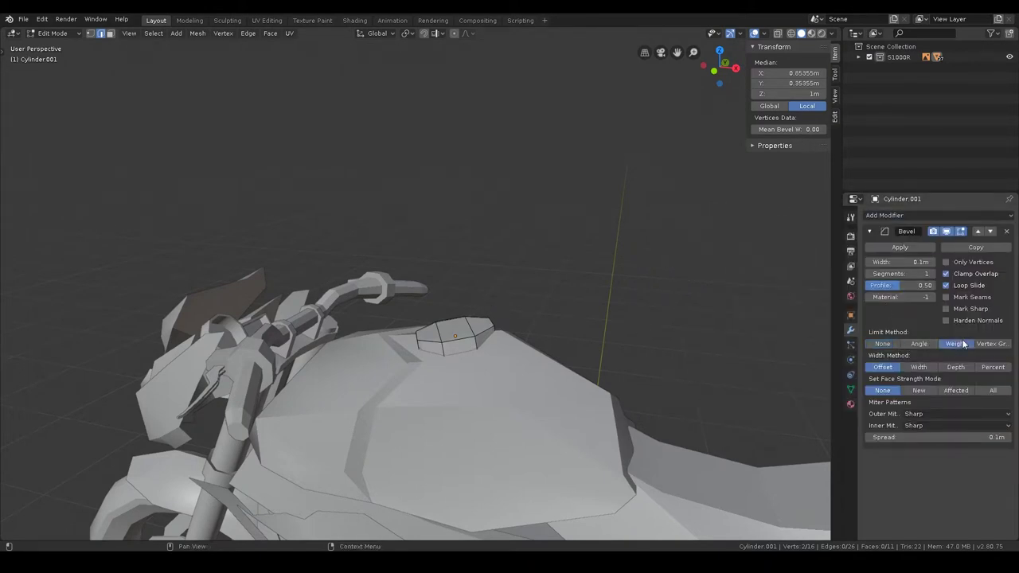
{"action": "scroll", "coordinate": [501, 289], "scroll_direction": "up", "scroll_amount": 2}
{"action": "left_click", "coordinate": [478, 371], "text": "alt"}
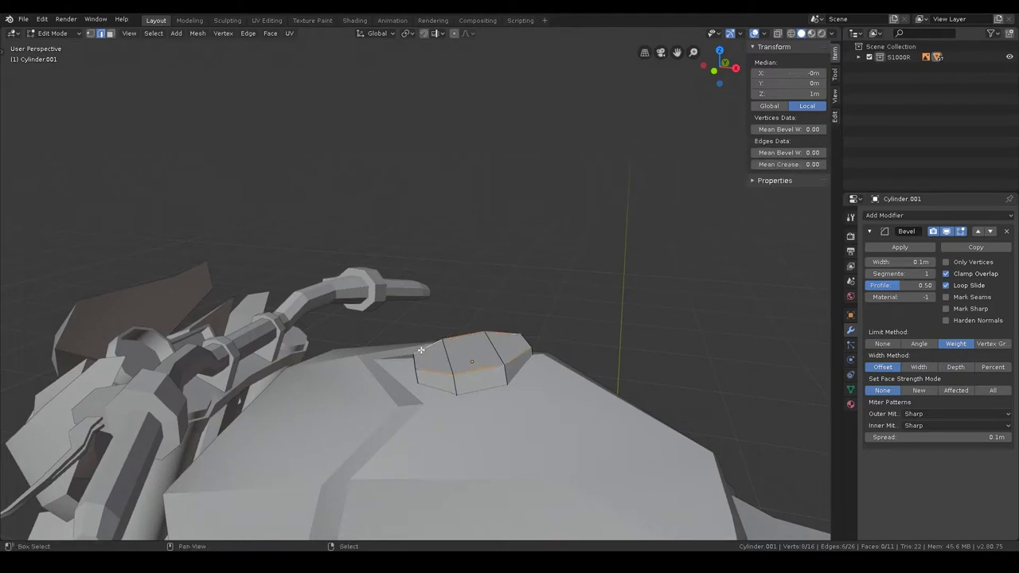
{"action": "middle_click_drag", "start_coordinate": [491, 355], "coordinate": [401, 372]}
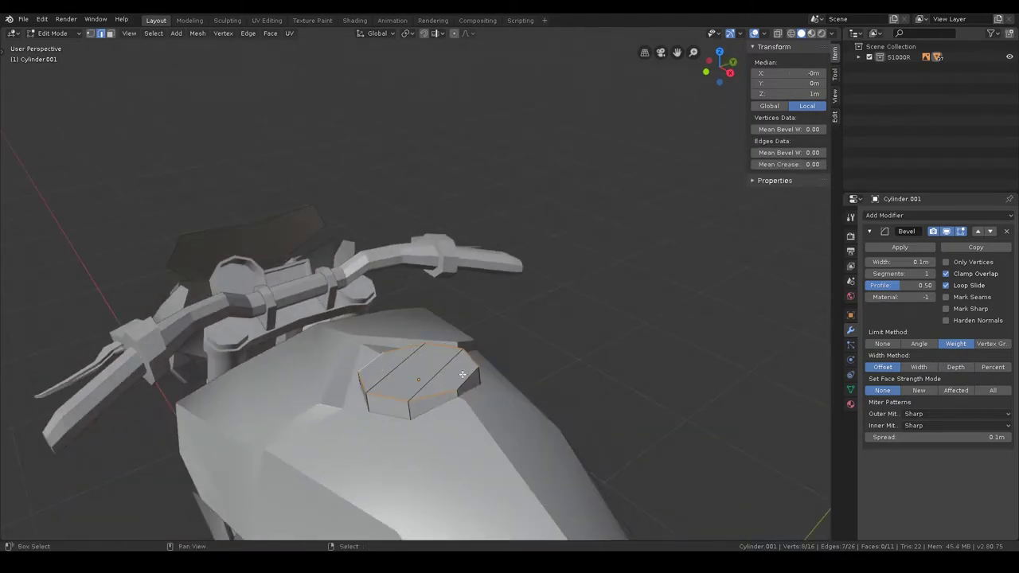
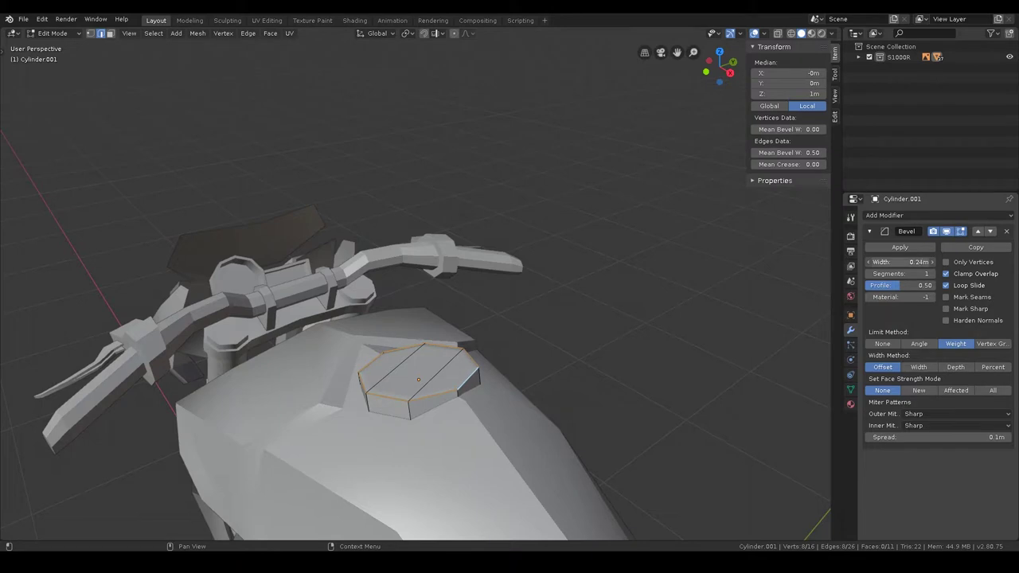
Step: Back in Object Mode, try a Z rotation on the octagonal cylinder, then clear it
{"action": "key", "text": "Tab"}
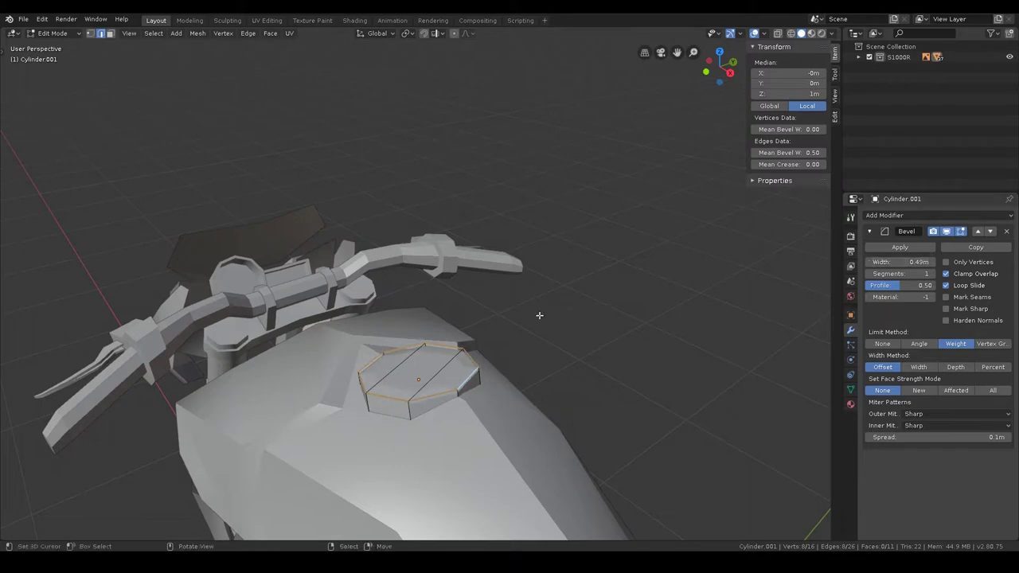
{"action": "mouse_move", "coordinate": [537, 316]}
{"action": "middle_mouse_down"}
{"action": "mouse_move", "coordinate": [562, 301]}
{"action": "mouse_move", "coordinate": [633, 300]}
{"action": "mouse_move", "coordinate": [610, 280]}
{"action": "mouse_move", "coordinate": [561, 322]}
{"action": "mouse_move", "coordinate": [599, 340]}
{"action": "middle_mouse_up"}
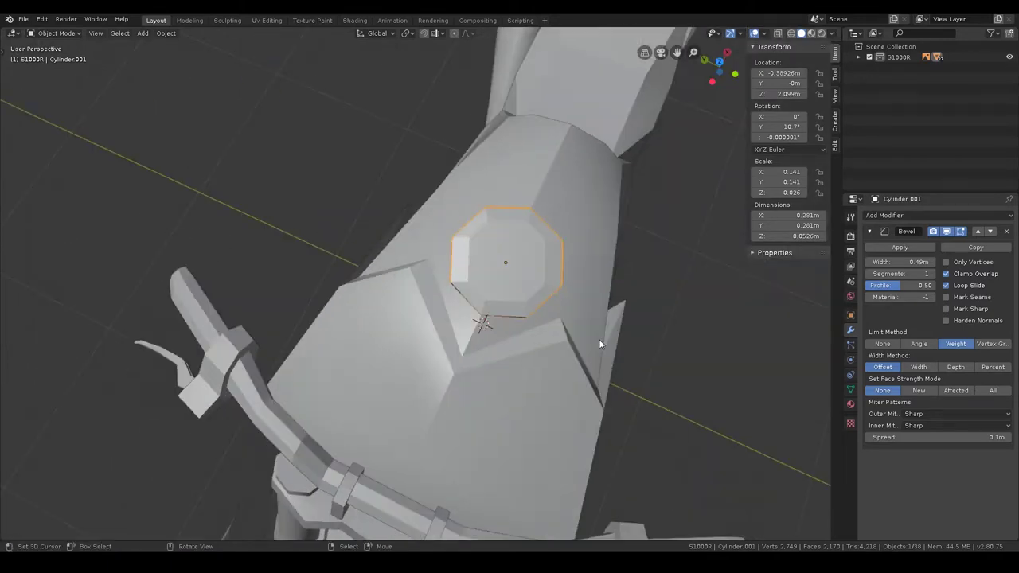
{"action": "key", "text": "KP_7"}
{"action": "key", "text": "r"}
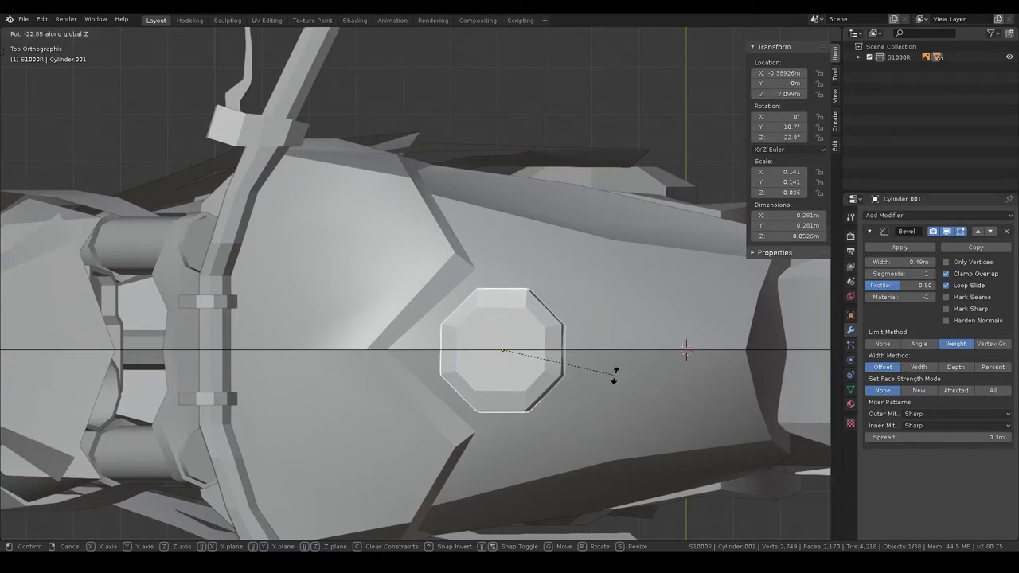
{"action": "left_click", "coordinate": [613, 374]}
{"action": "mouse_move", "coordinate": [610, 371]}
{"action": "middle_mouse_down"}
{"action": "mouse_move", "coordinate": [615, 272]}
{"action": "mouse_move", "coordinate": [610, 352]}
{"action": "mouse_move", "coordinate": [540, 335]}
{"action": "mouse_move", "coordinate": [417, 342]}
{"action": "middle_mouse_up"}
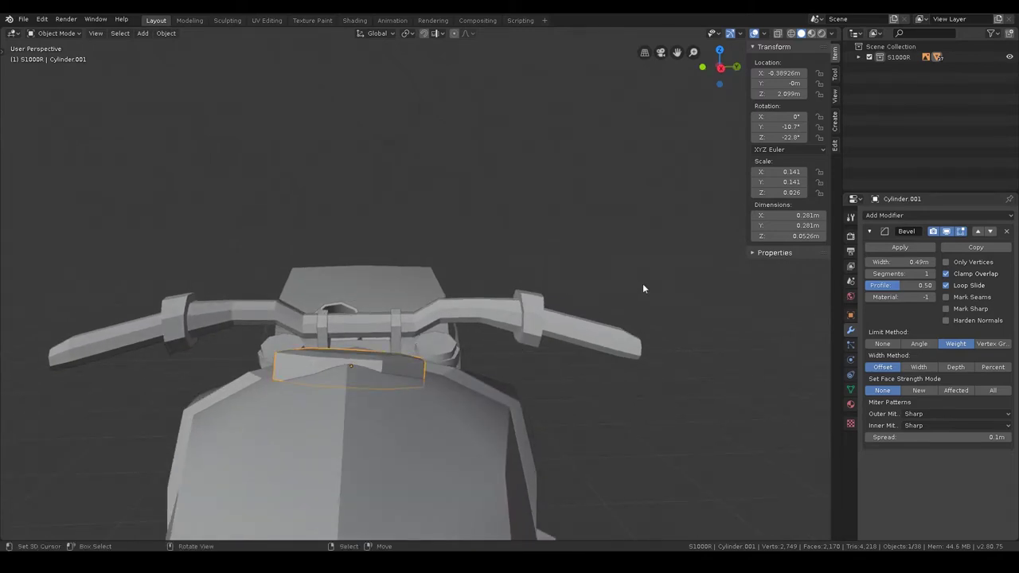
{"action": "key", "text": "alt+r"}
Step: Tilt the octagonal cylinder about -9.22° around the Y axis
{"action": "mouse_move", "coordinate": [613, 291]}
{"action": "middle_mouse_down"}
{"action": "mouse_move", "coordinate": [632, 335]}
{"action": "mouse_move", "coordinate": [666, 319]}
{"action": "mouse_move", "coordinate": [648, 328]}
{"action": "mouse_move", "coordinate": [643, 378]}
{"action": "mouse_move", "coordinate": [661, 423]}
{"action": "mouse_move", "coordinate": [651, 396]}
{"action": "mouse_move", "coordinate": [660, 328]}
{"action": "middle_mouse_up"}
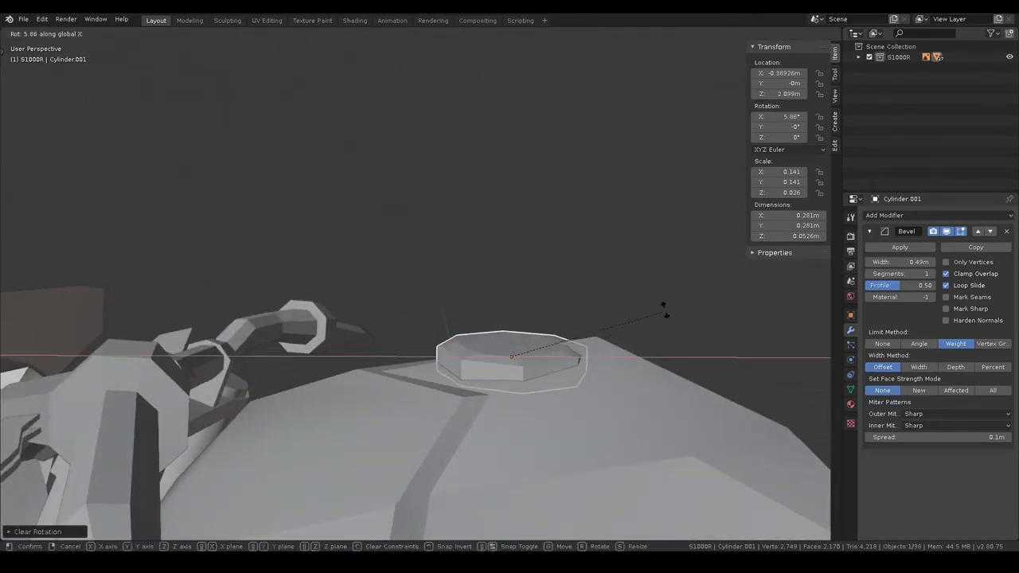
{"action": "key", "text": "r"}
{"action": "key", "text": "y"}
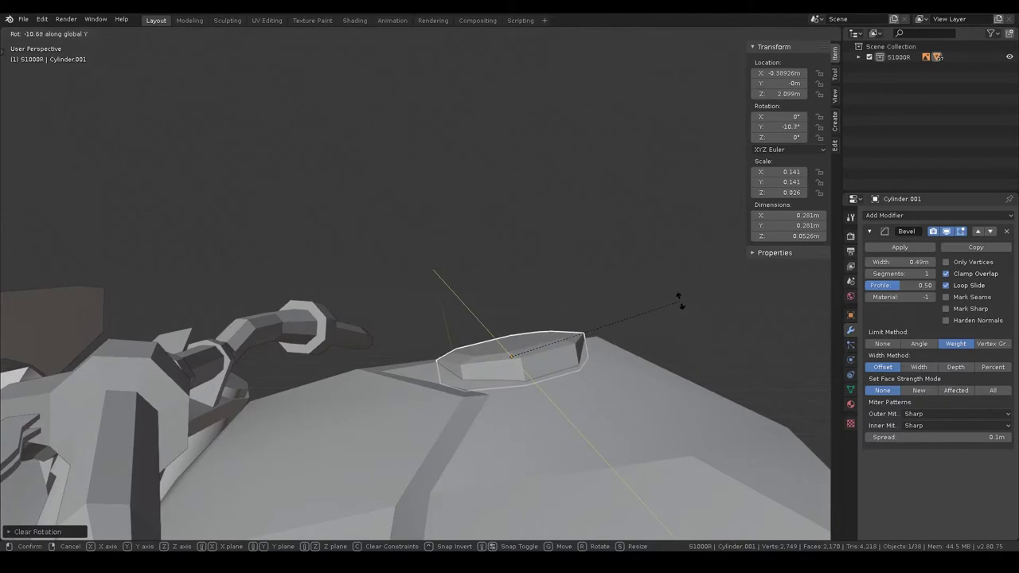
{"action": "left_click", "coordinate": [682, 307]}
{"action": "mouse_move", "coordinate": [684, 320]}
{"action": "middle_mouse_down"}
{"action": "mouse_move", "coordinate": [570, 340]}
{"action": "mouse_move", "coordinate": [462, 380]}
{"action": "mouse_move", "coordinate": [522, 379]}
{"action": "mouse_move", "coordinate": [547, 426]}
{"action": "mouse_move", "coordinate": [445, 285]}
{"action": "mouse_move", "coordinate": [502, 300]}
{"action": "middle_mouse_up"}
Step: Delete the old octagonal cylinder and add a new cylinder mesh
{"action": "key", "text": "x"}
{"action": "left_click", "coordinate": [455, 311]}
{"action": "scroll", "coordinate": [444, 285], "scroll_direction": "up", "scroll_amount": 3}
{"action": "key", "text": "shift+a"}
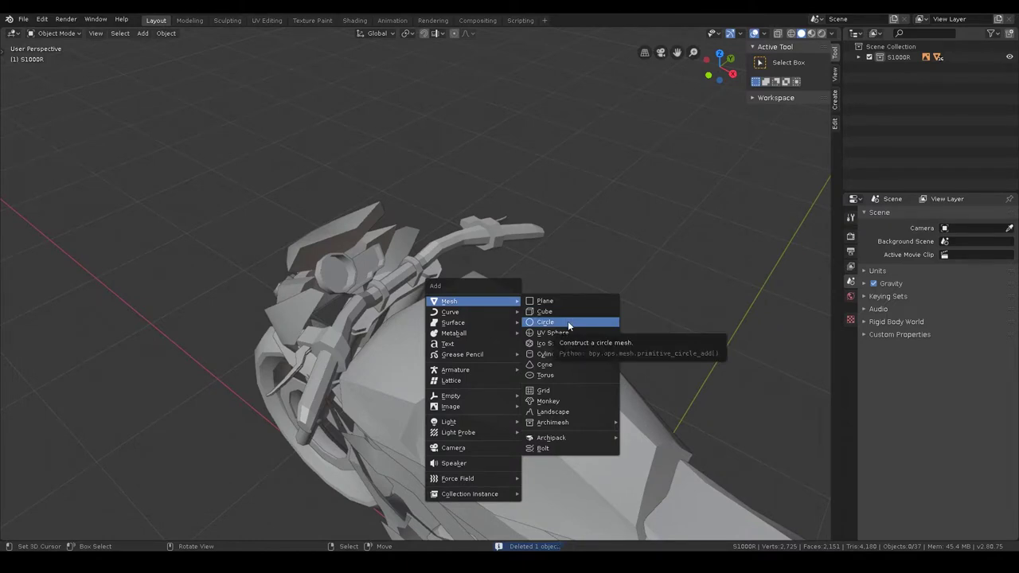
{"action": "left_click", "coordinate": [547, 354]}
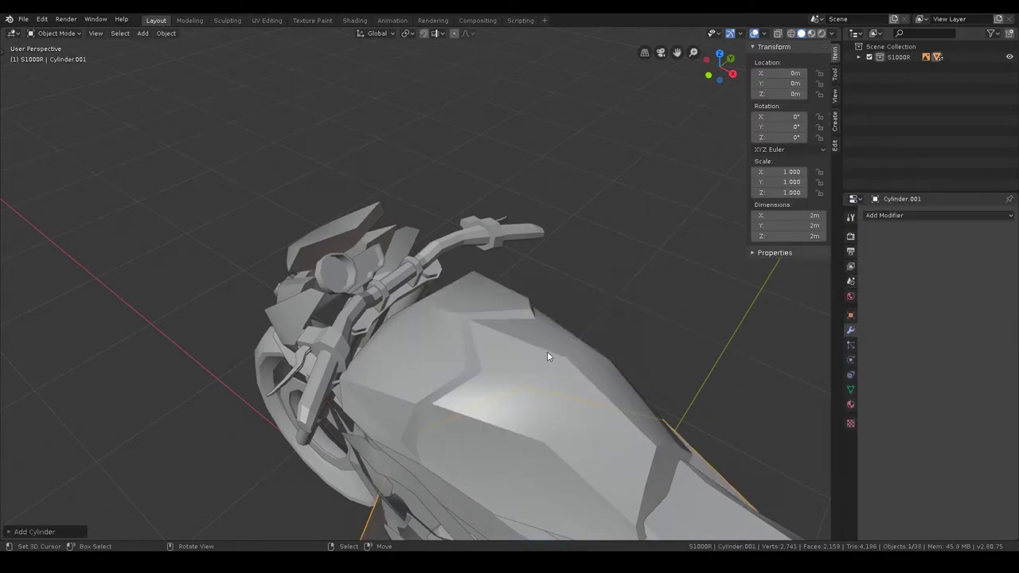
{"action": "scroll", "coordinate": [547, 356], "scroll_direction": "down", "scroll_amount": 5}
Step: Raise the new cylinder along Z above the bike and frame it
{"action": "key", "text": "g"}
{"action": "key", "text": "z"}
{"action": "left_click", "coordinate": [528, 204]}
{"action": "scroll", "coordinate": [539, 387], "scroll_direction": "up", "scroll_amount": 4}
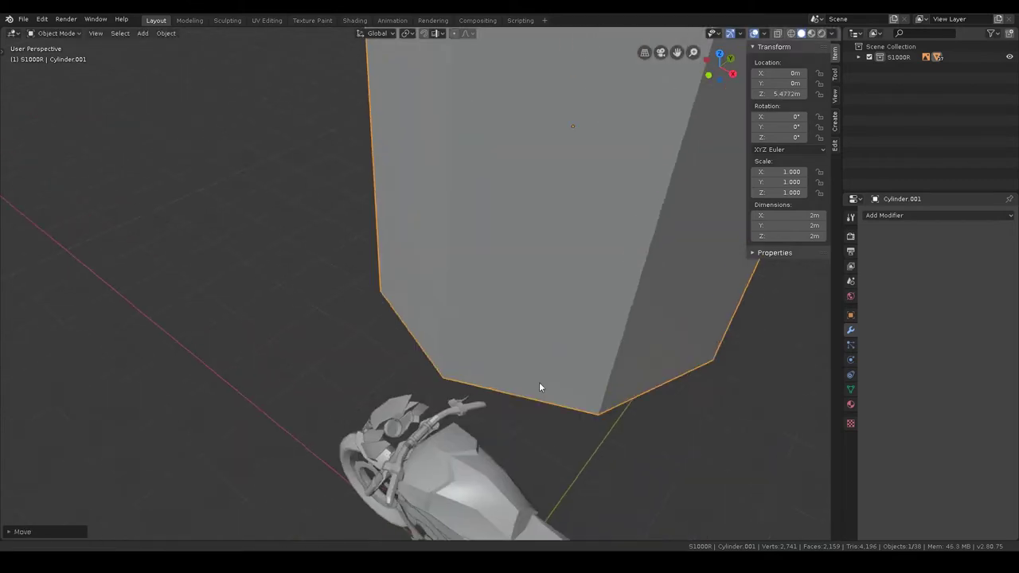
{"action": "middle_click_drag", "start_coordinate": [539, 387], "coordinate": [530, 275]}
{"action": "key", "text": "KP_Decimal"}
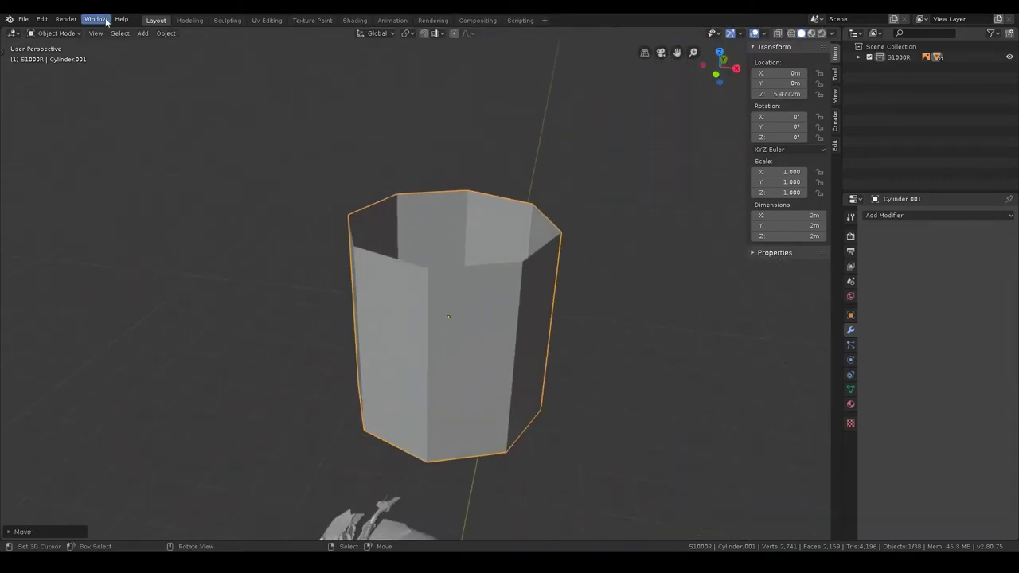
Step: In Edit Mode, fill the cylinder's top opening with faces
{"action": "key", "text": "ctrl+Tab"}
{"action": "left_click", "coordinate": [454, 165]}
{"action": "key", "text": "alt+a"}
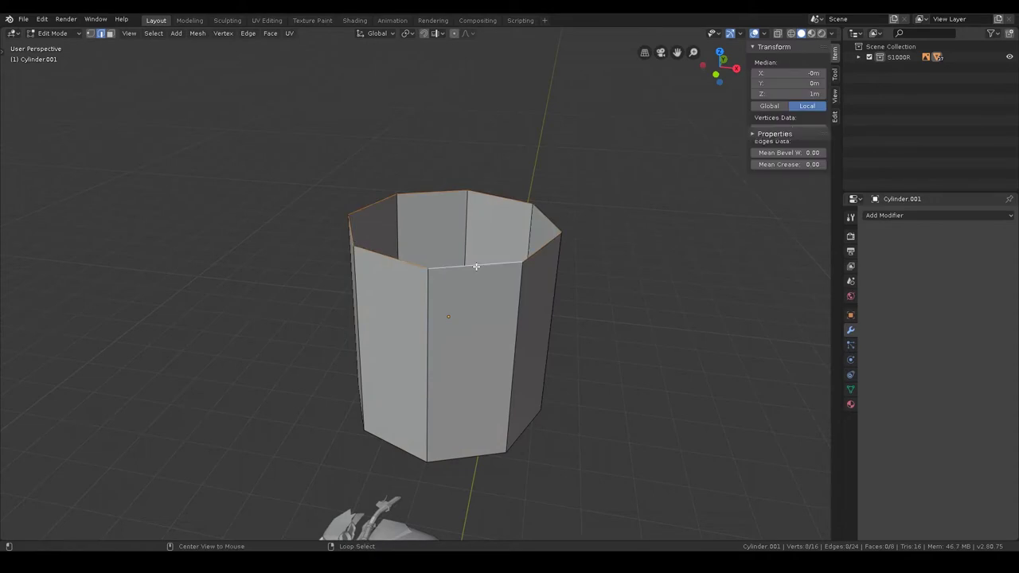
{"action": "left_click", "coordinate": [428, 269]}
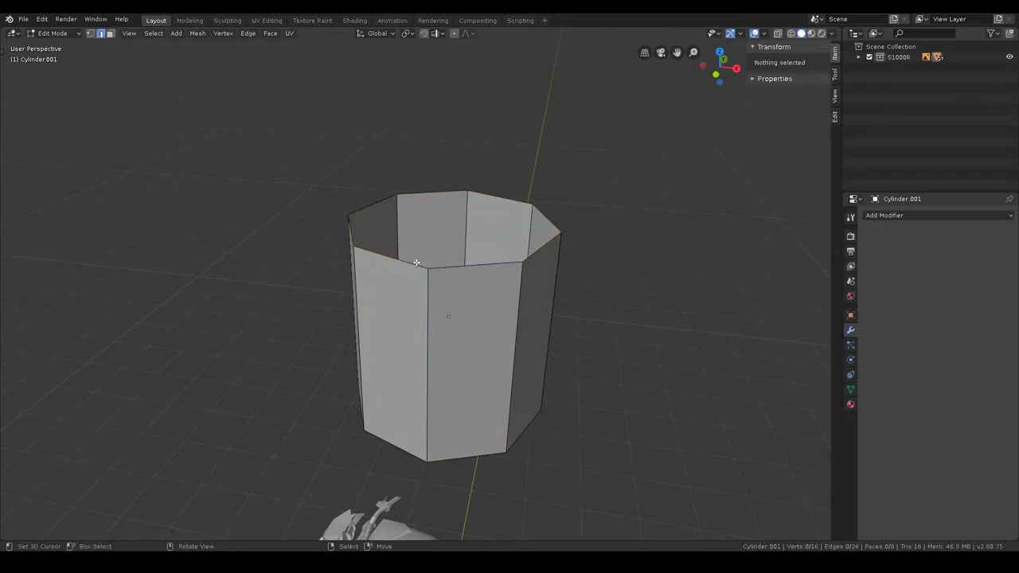
{"action": "left_click", "coordinate": [467, 191], "text": "shift"}
{"action": "key", "text": "f"}
{"action": "key", "text": "f"}
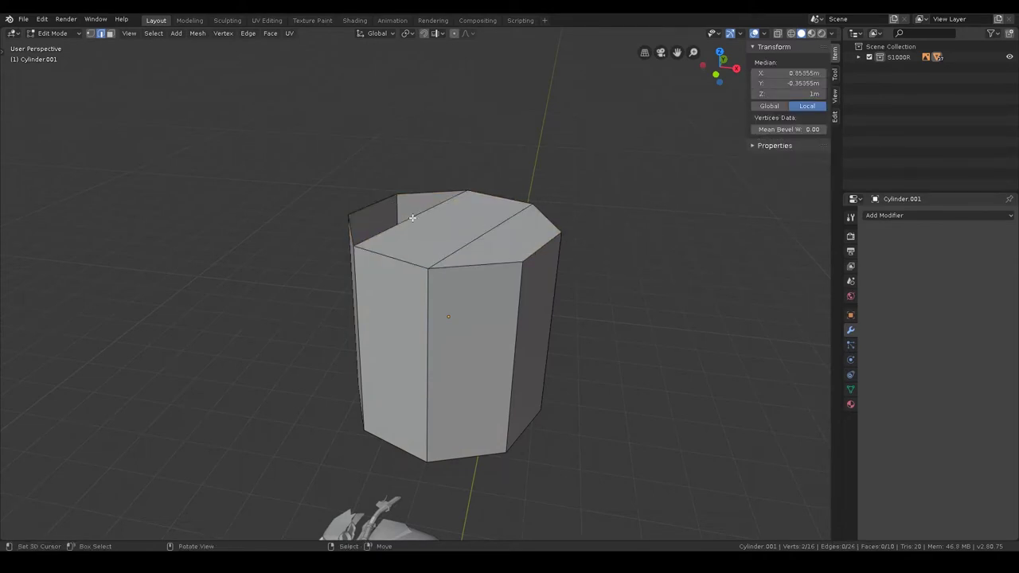
{"action": "key", "text": "f"}
{"action": "middle_click_drag", "start_coordinate": [514, 302], "coordinate": [486, 266]}
Step: Extrude the bottom loop and scale it to 0.8825, then fill it
{"action": "left_click", "coordinate": [530, 229], "text": "alt"}
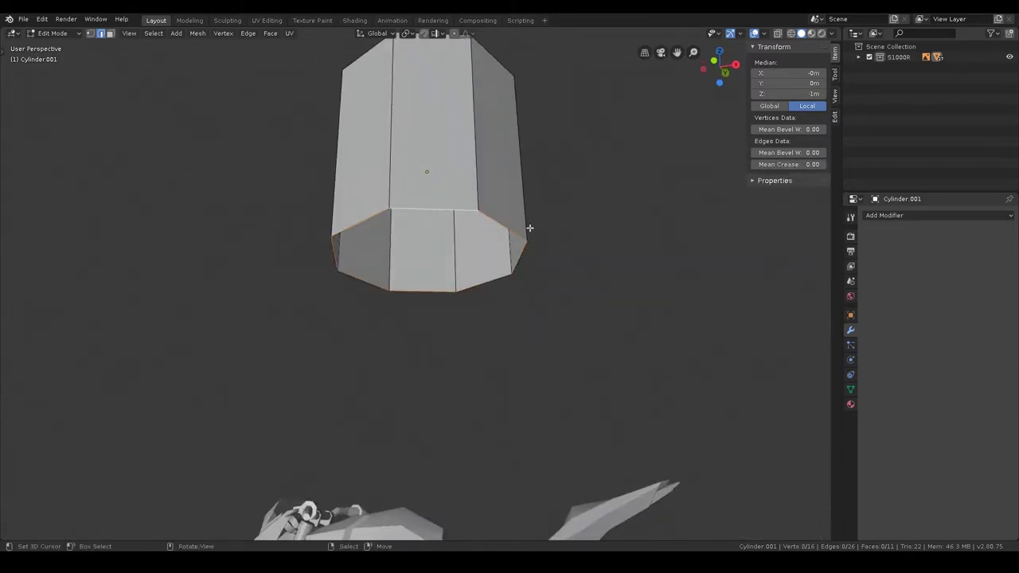
{"action": "key", "text": "g"}
{"action": "left_click", "coordinate": [734, 294]}
{"action": "key", "text": "s"}
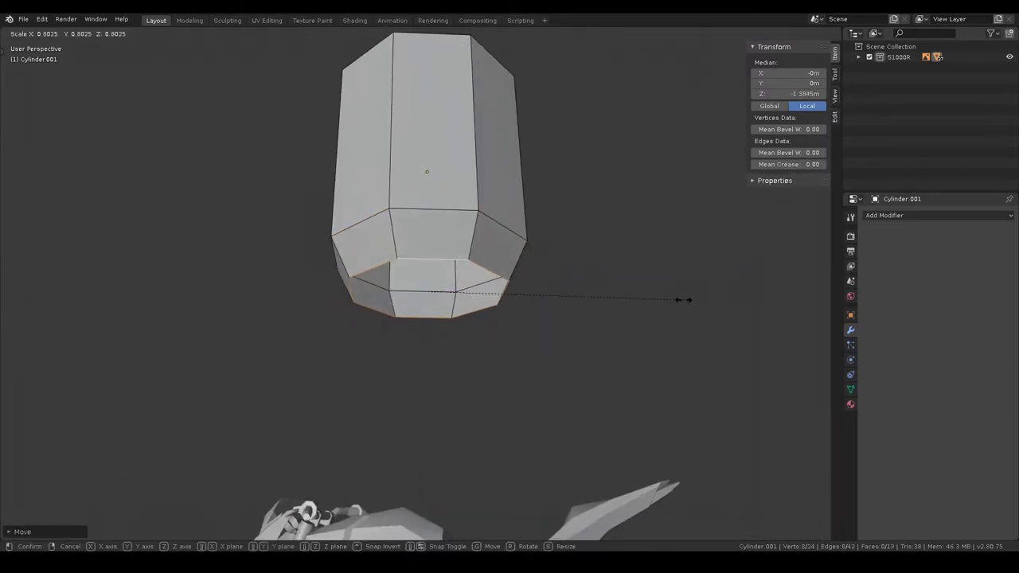
{"action": "left_click", "coordinate": [659, 299]}
{"action": "key", "text": "f"}
Step: Fill the remaining bottom gaps and return to Object Mode
{"action": "left_click", "coordinate": [404, 286]}
{"action": "key", "text": "f"}
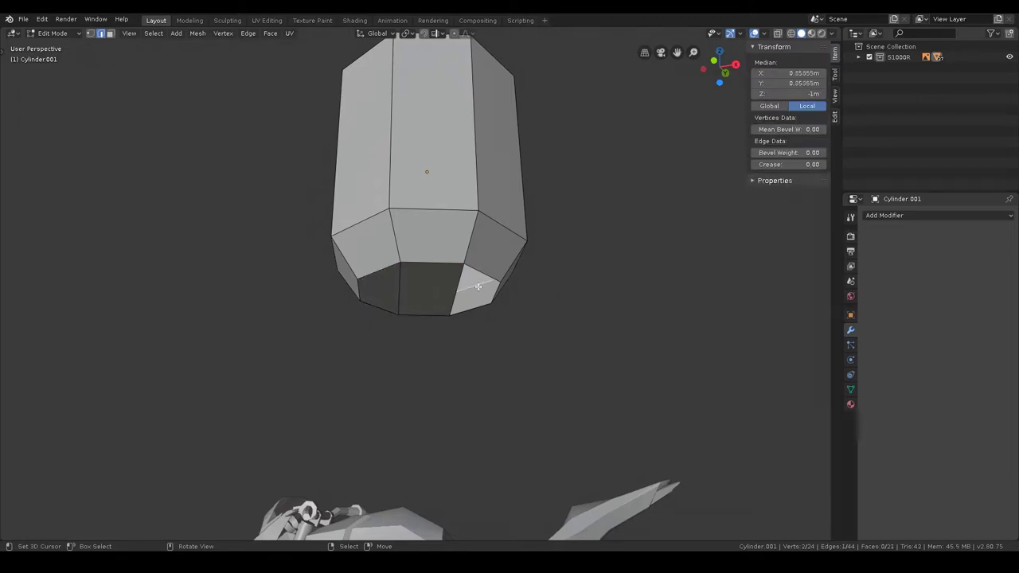
{"action": "key", "text": "f"}
{"action": "middle_click_drag", "start_coordinate": [574, 296], "coordinate": [539, 366]}
{"action": "key", "text": "ctrl+Tab"}
{"action": "left_click", "coordinate": [576, 159]}
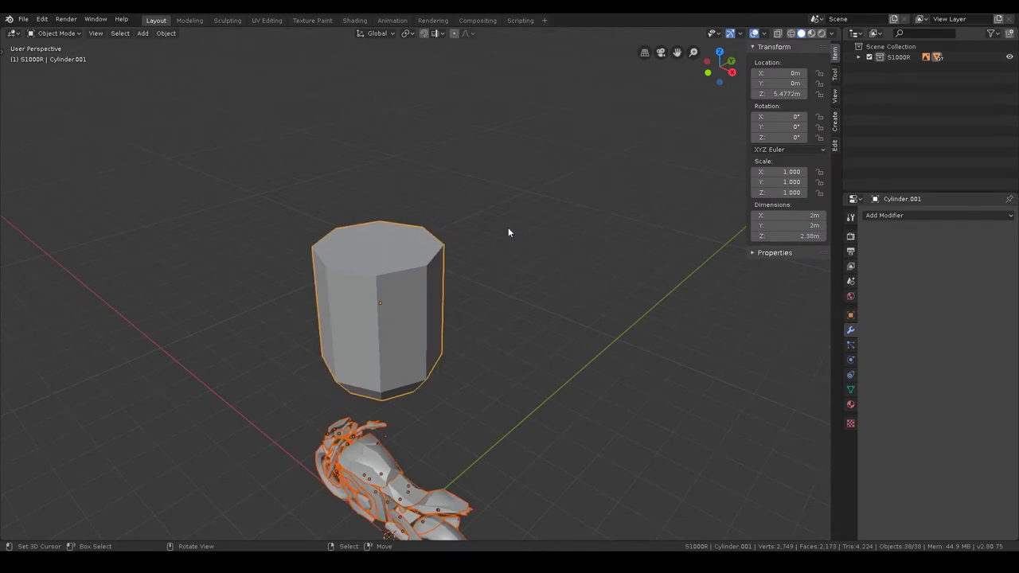
Step: Shrink the new cylinder and move it toward the bike's front in top view
{"action": "left_click", "coordinate": [440, 348]}
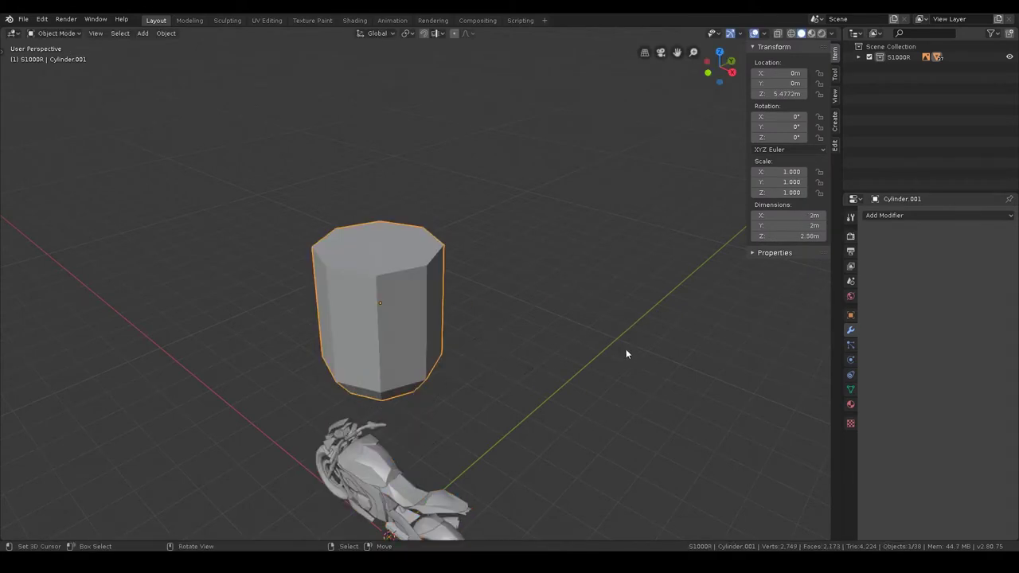
{"action": "key", "text": "s"}
{"action": "left_click", "coordinate": [430, 330]}
{"action": "key", "text": "KP_7"}
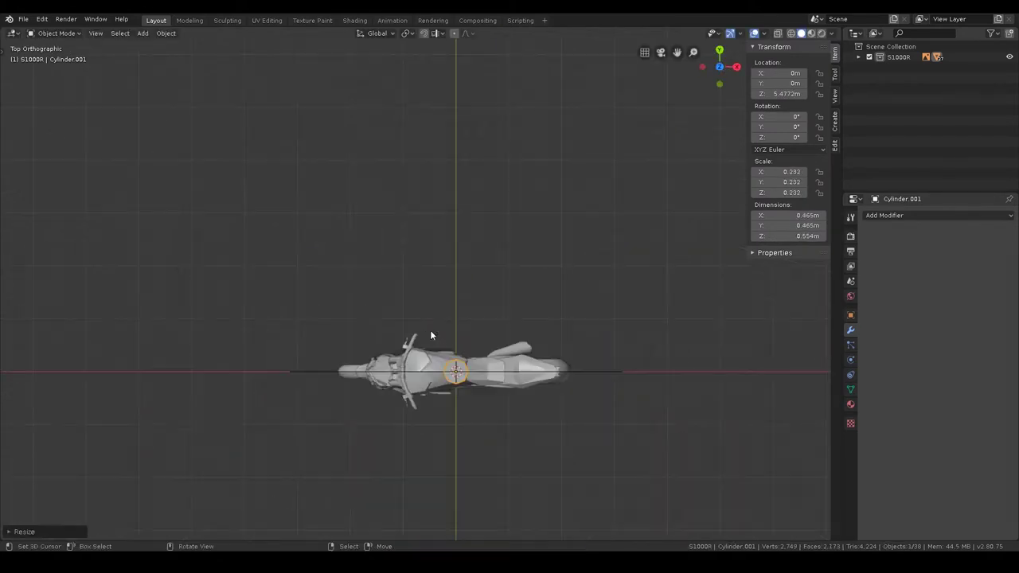
{"action": "key", "text": "g"}
{"action": "left_click", "coordinate": [497, 367]}
{"action": "key", "text": "s"}
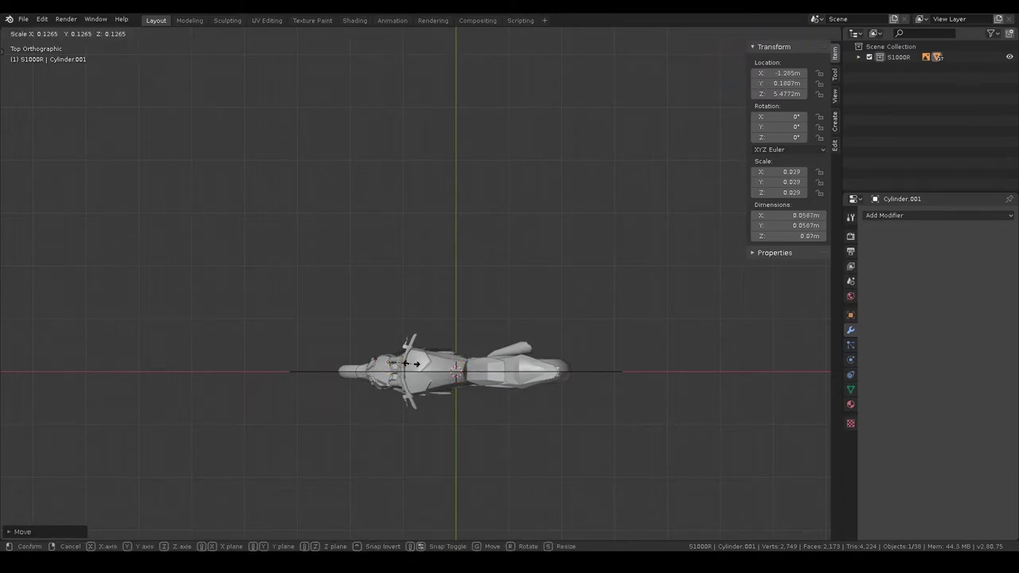
{"action": "left_click", "coordinate": [437, 366]}
Step: In front view, lower the cylinder toward the handlebars and shrink it further
{"action": "key", "text": "KP_1"}
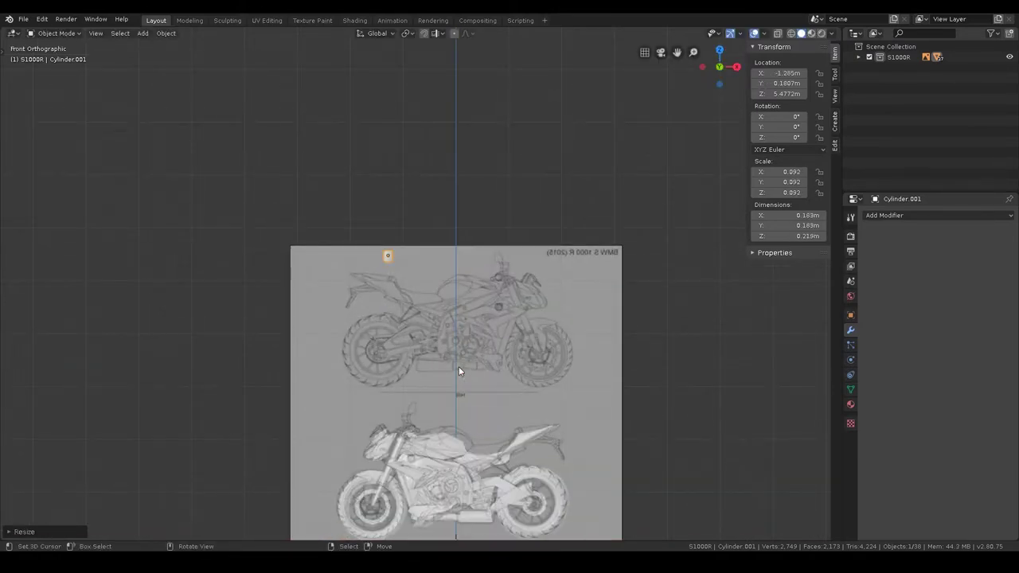
{"action": "scroll", "coordinate": [458, 366], "scroll_direction": "up", "scroll_amount": 4}
{"action": "middle_click_drag", "start_coordinate": [413, 395], "coordinate": [556, 148], "text": "shift"}
{"action": "key", "text": "g"}
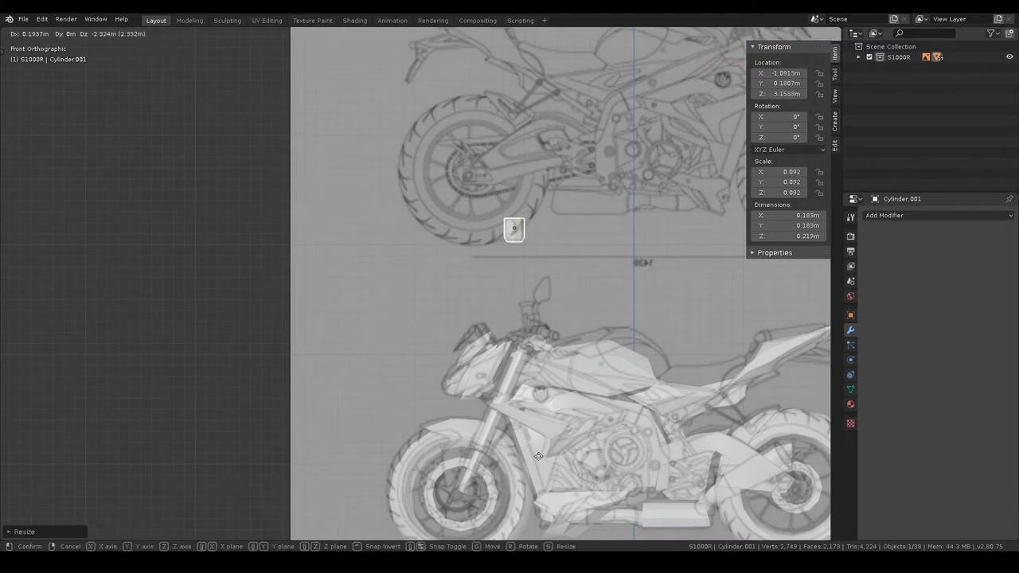
{"action": "left_click", "coordinate": [550, 526]}
{"action": "key", "text": "s"}
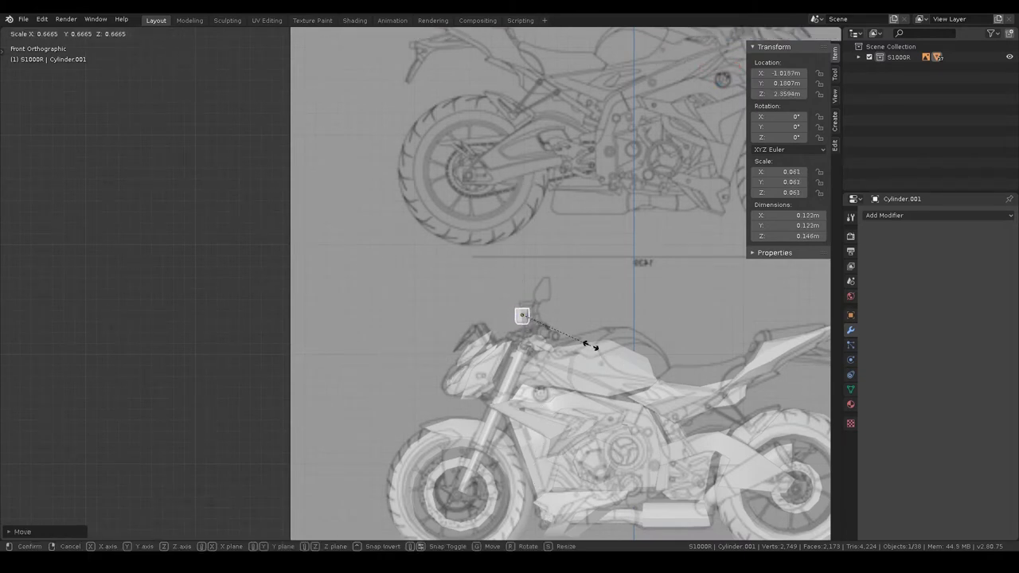
{"action": "left_click", "coordinate": [580, 355]}
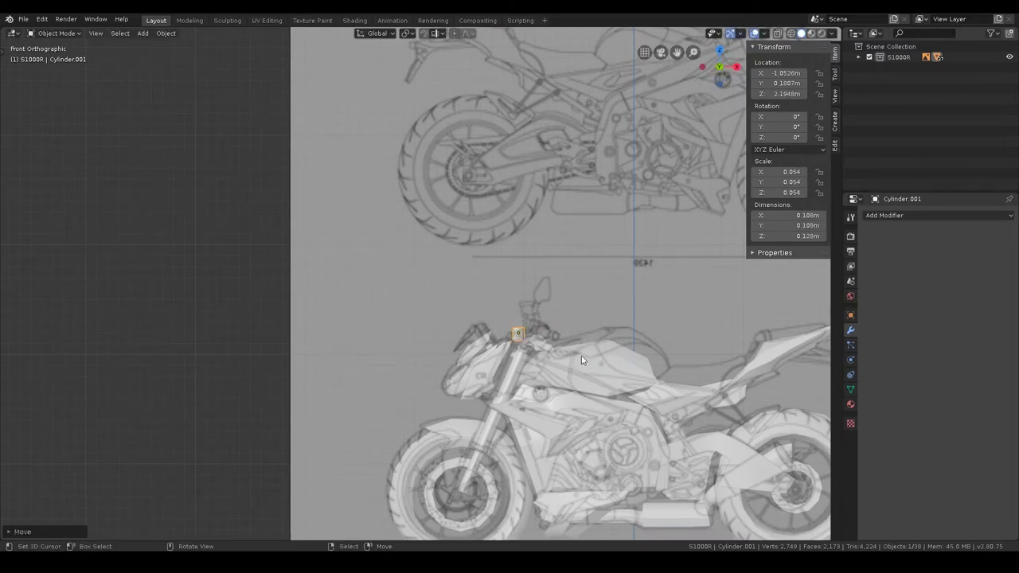
Step: Position the cylinder beside the fork at the handlebar in top view
{"action": "middle_click_drag", "start_coordinate": [581, 355], "coordinate": [423, 364]}
{"action": "scroll", "coordinate": [422, 359], "scroll_direction": "up", "scroll_amount": 5}
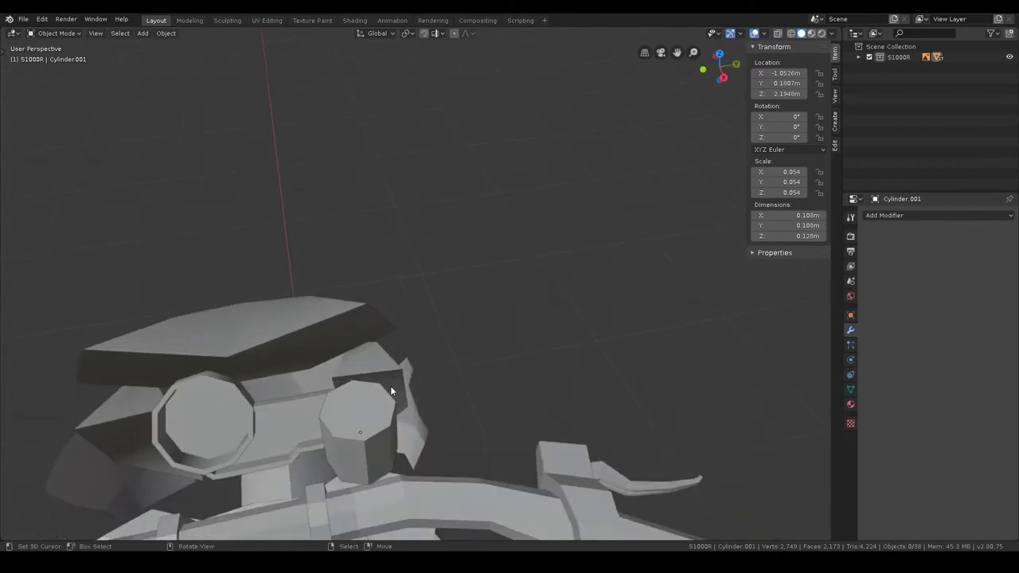
{"action": "middle_click_drag", "start_coordinate": [417, 323], "coordinate": [423, 344]}
{"action": "key", "text": "KP_7"}
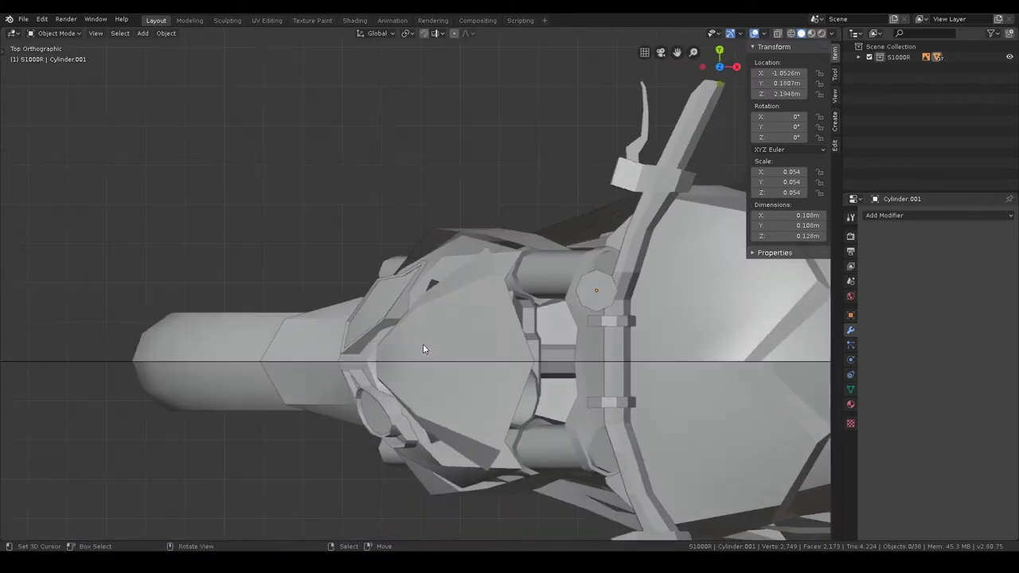
{"action": "key", "text": "g"}
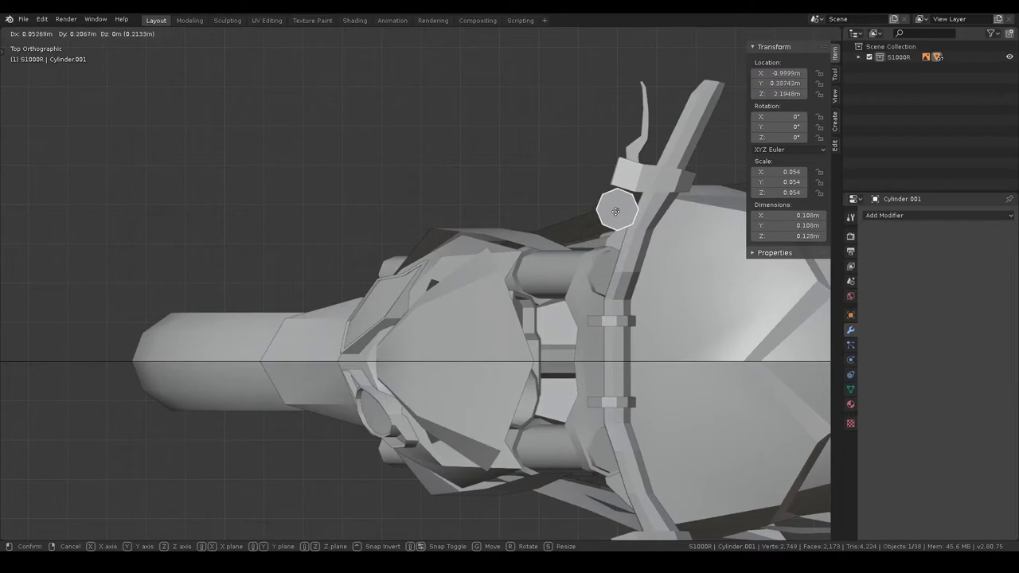
{"action": "left_click", "coordinate": [611, 210]}
Step: Deselect everything and save s1000r.blend
{"action": "mouse_move", "coordinate": [611, 211]}
{"action": "middle_mouse_down"}
{"action": "mouse_move", "coordinate": [660, 202]}
{"action": "mouse_move", "coordinate": [572, 162]}
{"action": "mouse_move", "coordinate": [429, 181]}
{"action": "mouse_move", "coordinate": [487, 249]}
{"action": "mouse_move", "coordinate": [609, 240]}
{"action": "mouse_move", "coordinate": [418, 229]}
{"action": "mouse_move", "coordinate": [370, 299]}
{"action": "middle_mouse_up"}
{"action": "key", "text": "alt+a"}
{"action": "scroll", "coordinate": [431, 211], "scroll_direction": "down", "scroll_amount": 5}
{"action": "key", "text": "ctrl+s"}
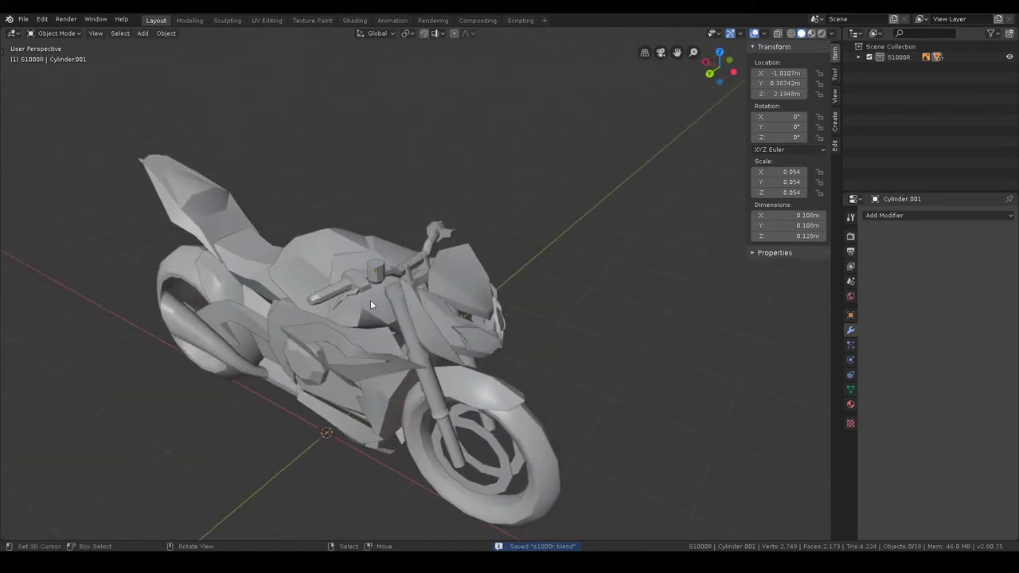
Step: Delete the leftover handlebar cylinder and save the file
{"action": "scroll", "coordinate": [374, 299], "scroll_direction": "up", "scroll_amount": 4}
{"action": "scroll", "coordinate": [379, 297], "scroll_direction": "down", "scroll_amount": 3}
{"action": "left_click", "coordinate": [355, 271]}
{"action": "key", "text": "Delete"}
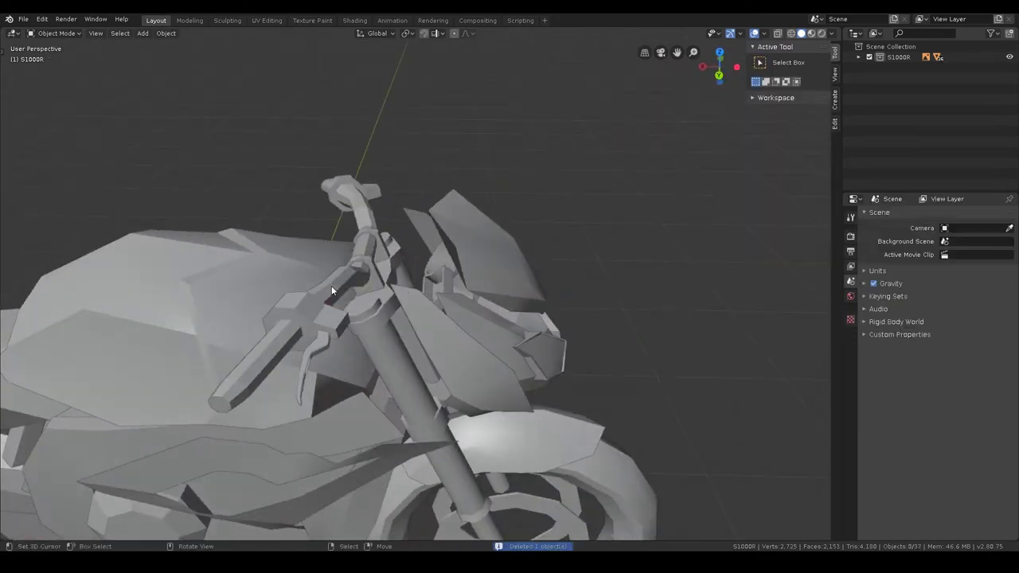
{"action": "scroll", "coordinate": [331, 286], "scroll_direction": "down", "scroll_amount": 4}
{"action": "key", "text": "ctrl+s"}
Step: Orbit and zoom around to inspect the front of the motorcycle
{"action": "mouse_move", "coordinate": [301, 262]}
{"action": "middle_mouse_down"}
{"action": "mouse_move", "coordinate": [355, 259]}
{"action": "mouse_move", "coordinate": [361, 389]}
{"action": "mouse_move", "coordinate": [375, 309]}
{"action": "middle_mouse_up"}
{"action": "scroll", "coordinate": [355, 259], "scroll_direction": "down", "scroll_amount": 5}
{"action": "scroll", "coordinate": [375, 309], "scroll_direction": "up", "scroll_amount": 5}
{"action": "mouse_move", "coordinate": [450, 350]}
{"action": "middle_mouse_down"}
{"action": "mouse_move", "coordinate": [295, 363]}
{"action": "mouse_move", "coordinate": [210, 357]}
{"action": "middle_mouse_up"}
{"action": "scroll", "coordinate": [380, 361], "scroll_direction": "down", "scroll_amount": 2}
{"action": "mouse_move", "coordinate": [456, 367]}
{"action": "middle_mouse_down"}
{"action": "mouse_move", "coordinate": [591, 364]}
{"action": "mouse_move", "coordinate": [550, 351]}
{"action": "mouse_move", "coordinate": [494, 369]}
{"action": "mouse_move", "coordinate": [516, 370]}
{"action": "mouse_move", "coordinate": [446, 364]}
{"action": "mouse_move", "coordinate": [589, 375]}
{"action": "mouse_move", "coordinate": [539, 371]}
{"action": "middle_mouse_up"}
{"action": "scroll", "coordinate": [530, 368], "scroll_direction": "down", "scroll_amount": 3}
{"action": "scroll", "coordinate": [514, 363], "scroll_direction": "up", "scroll_amount": 5}
{"action": "scroll", "coordinate": [474, 372], "scroll_direction": "up", "scroll_amount": 3}
{"action": "scroll", "coordinate": [542, 373], "scroll_direction": "down", "scroll_amount": 4}
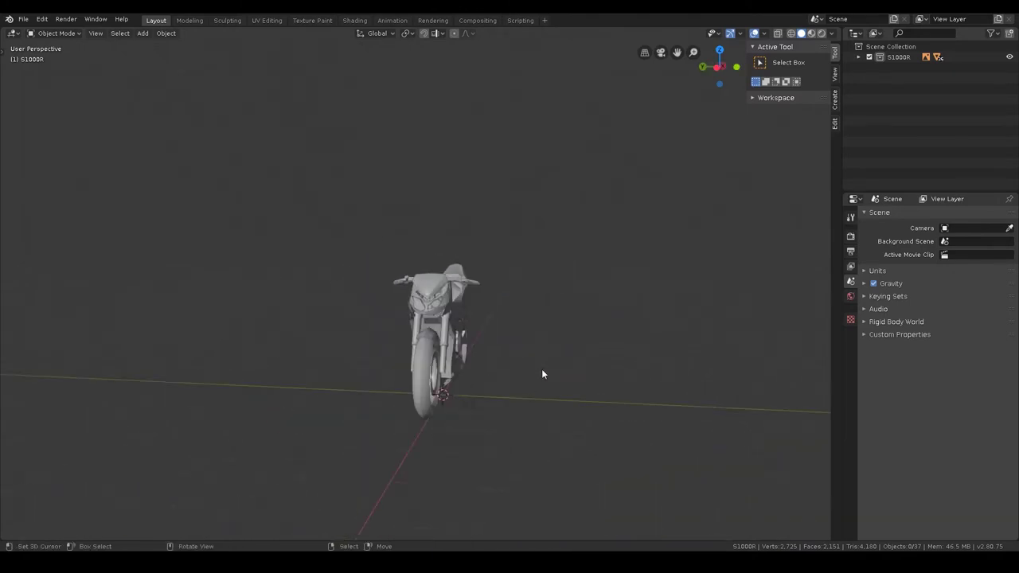
Step: Duplicate the S1000R collection and rename the copy S1000R_2
{"action": "left_click", "coordinate": [898, 47]}
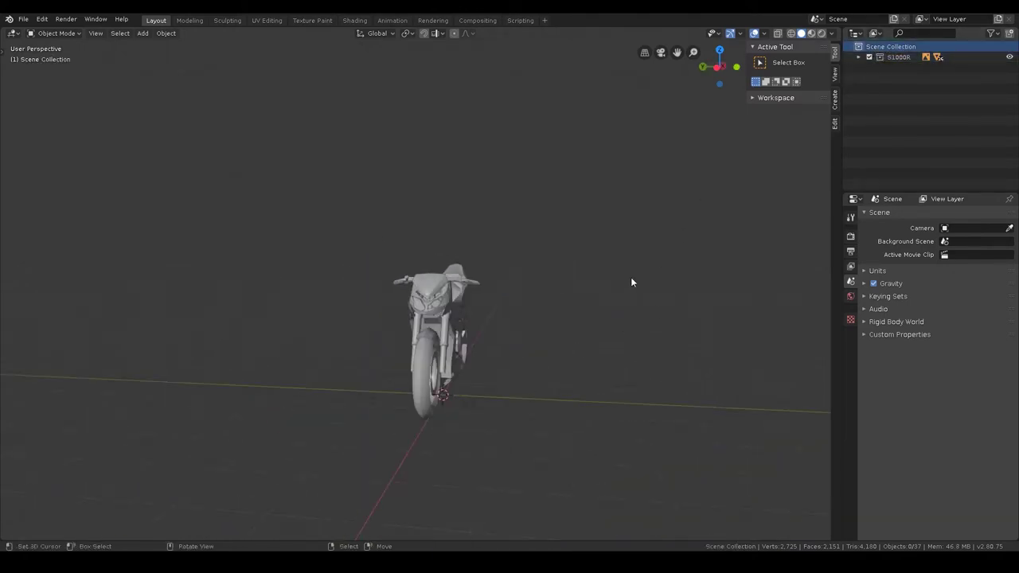
{"action": "left_click", "coordinate": [885, 57]}
{"action": "right_click", "coordinate": [891, 54]}
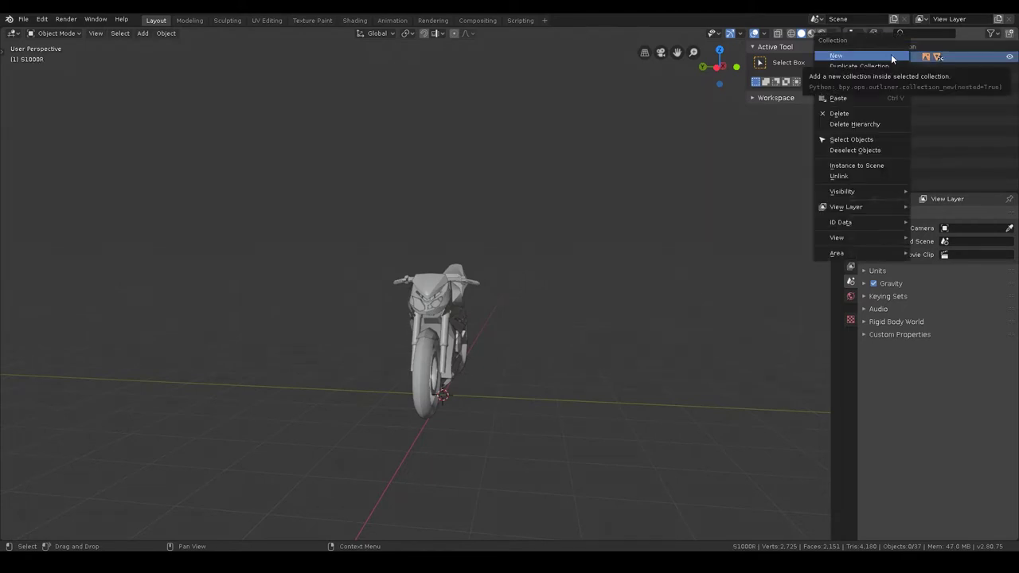
{"action": "left_click", "coordinate": [875, 66]}
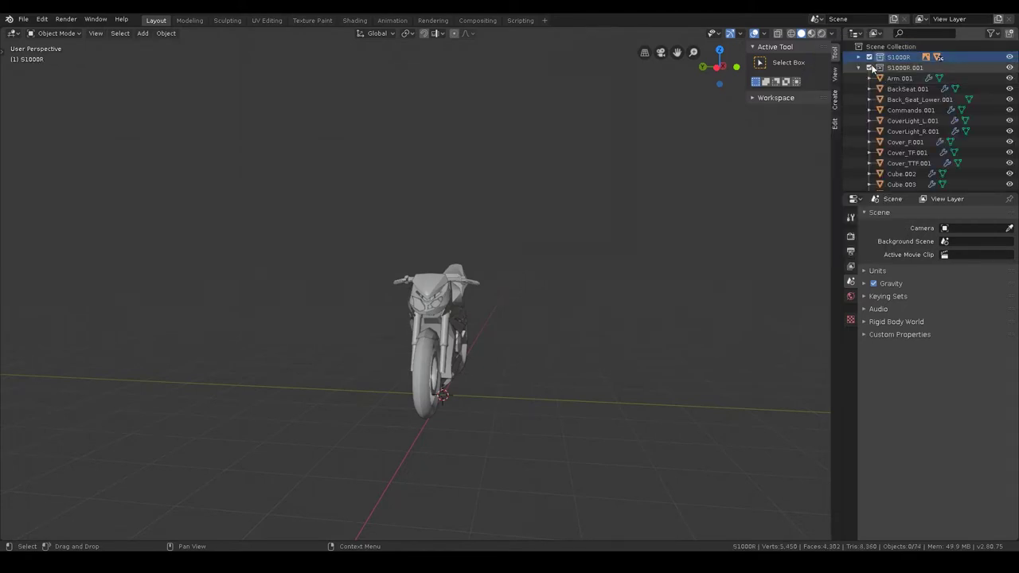
{"action": "double_click", "coordinate": [922, 67]}
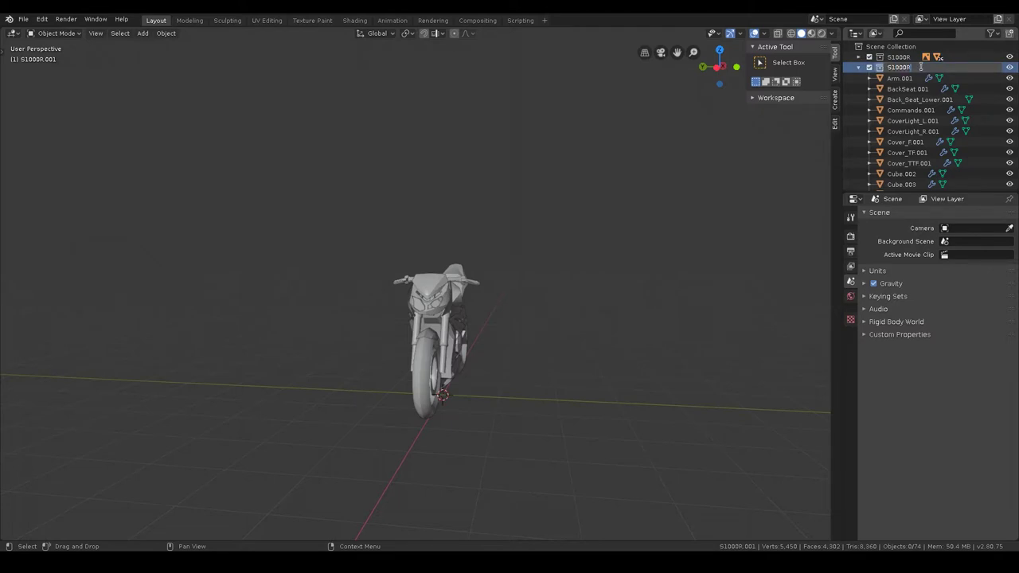
{"action": "type", "text": "_2"}
{"action": "key", "text": "Return"}
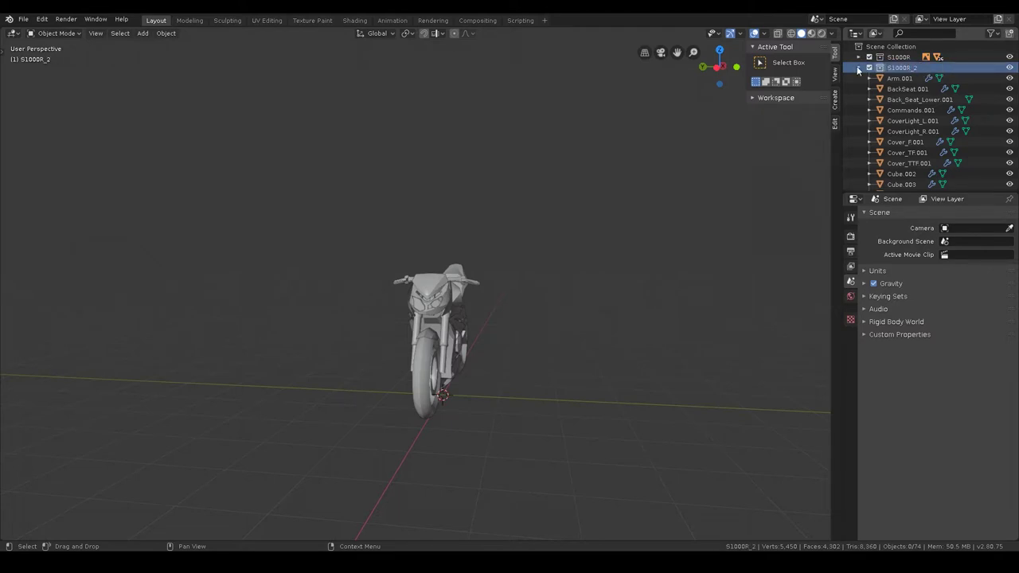
Step: Select all objects in S1000R_2 and move the copy 2 m along Y
{"action": "left_click", "coordinate": [858, 67]}
{"action": "key", "text": "x"}
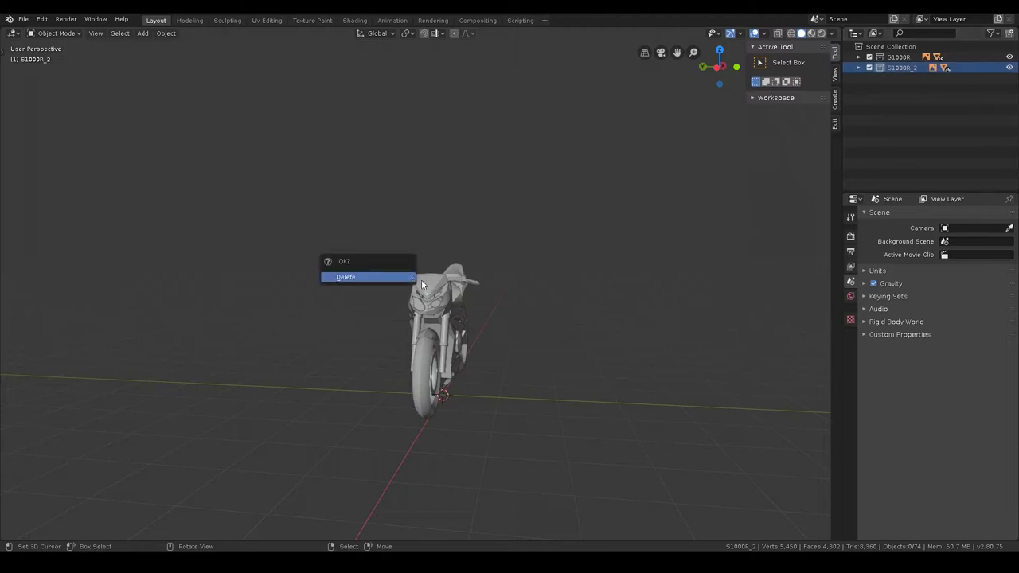
{"action": "left_click", "coordinate": [858, 67]}
{"action": "key", "text": "a"}
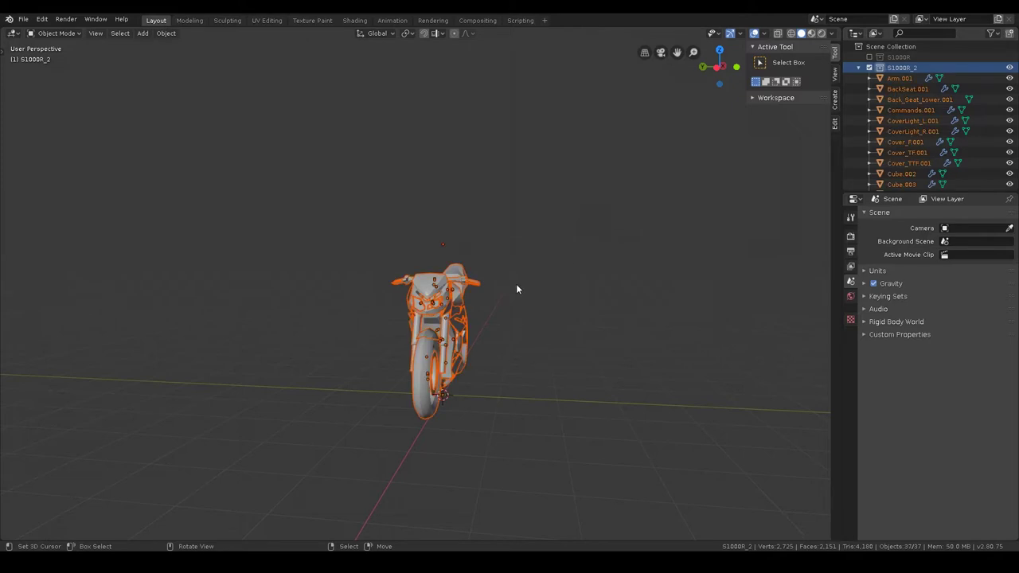
{"action": "key", "text": "g"}
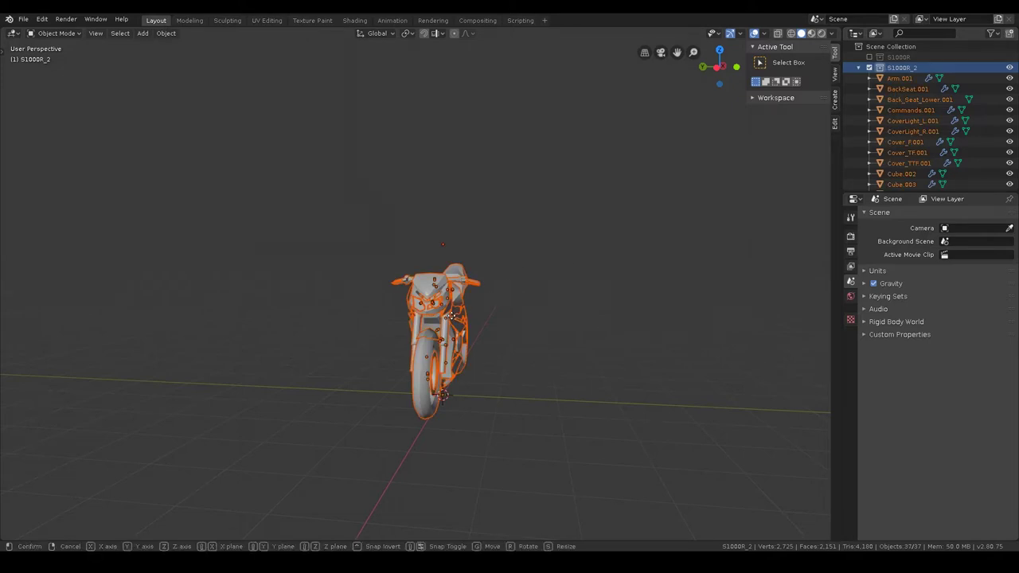
{"action": "key", "text": "y"}
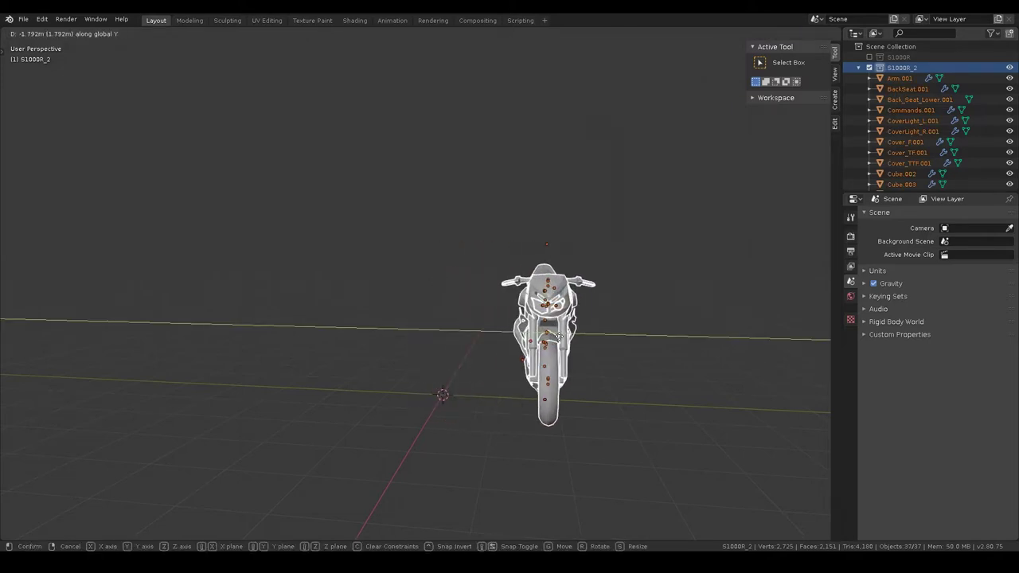
{"action": "key", "text": "Escape"}
{"action": "type", "text": "gy2"}
{"action": "key", "text": "Return"}
Step: Deselect all and orbit to a front view of the motorcycle
{"action": "left_click", "coordinate": [541, 344]}
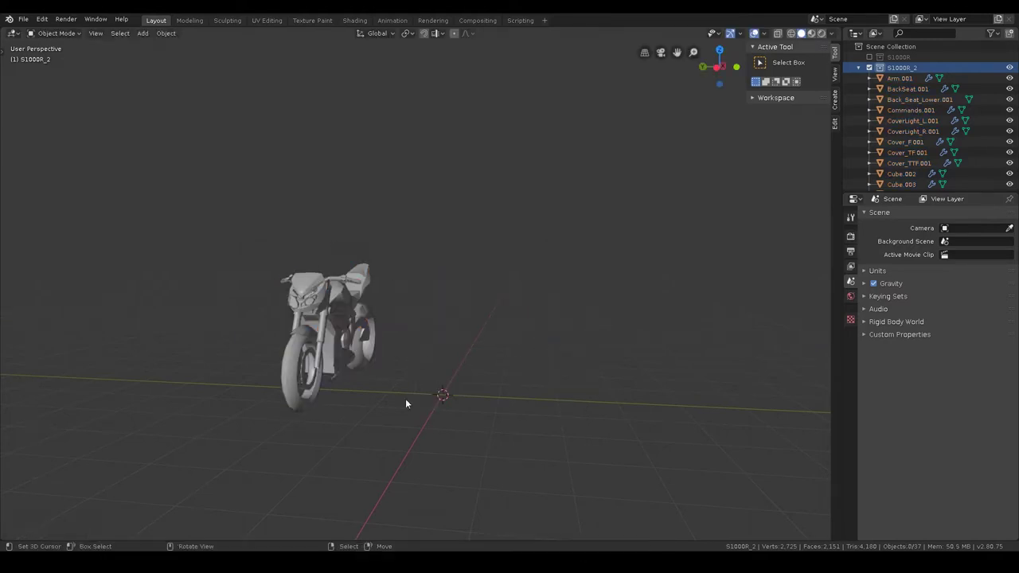
{"action": "middle_click_drag", "start_coordinate": [407, 403], "coordinate": [393, 403]}
{"action": "scroll", "coordinate": [456, 279], "scroll_direction": "up", "scroll_amount": 2}
{"action": "scroll", "coordinate": [474, 409], "scroll_direction": "up", "scroll_amount": 2}
{"action": "middle_click_drag", "start_coordinate": [474, 409], "coordinate": [566, 387]}
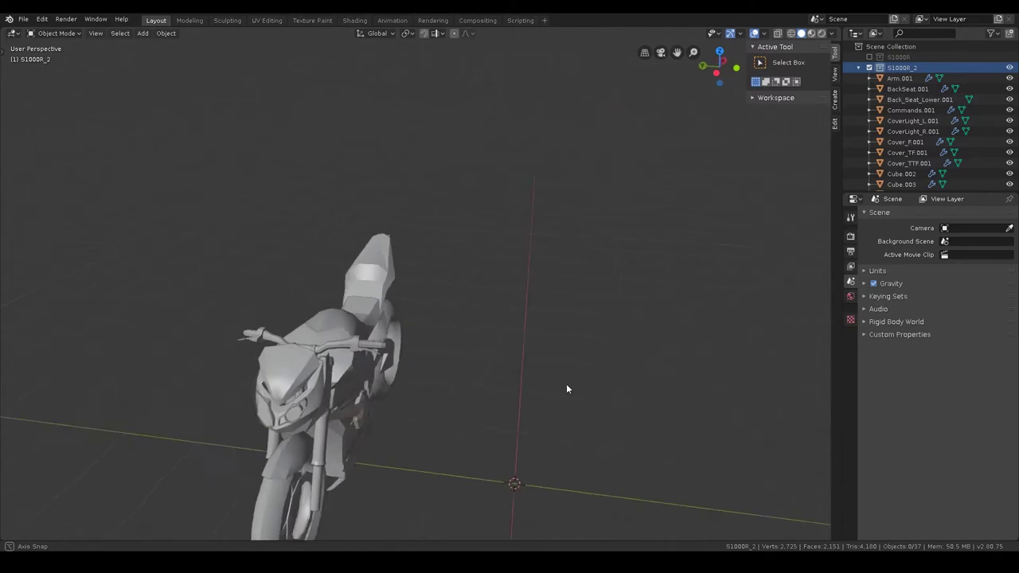
{"action": "scroll", "coordinate": [477, 367], "scroll_direction": "up", "scroll_amount": 3}
Step: Delete the left light panel and left light cover objects from the scene
{"action": "key", "text": "Delete"}
{"action": "left_click", "coordinate": [520, 394]}
{"action": "key", "text": "x"}
{"action": "left_click", "coordinate": [462, 398]}
{"action": "left_click", "coordinate": [439, 392]}
{"action": "key", "text": "Delete"}
{"action": "left_click", "coordinate": [374, 408]}
{"action": "key", "text": "x"}
{"action": "left_click", "coordinate": [382, 413]}
{"action": "mouse_move", "coordinate": [382, 413]}
{"action": "middle_mouse_down"}
{"action": "mouse_move", "coordinate": [467, 415]}
{"action": "mouse_move", "coordinate": [455, 340]}
{"action": "mouse_move", "coordinate": [461, 321]}
{"action": "mouse_move", "coordinate": [389, 332]}
{"action": "mouse_move", "coordinate": [462, 299]}
{"action": "mouse_move", "coordinate": [235, 159]}
{"action": "middle_mouse_up"}
Step: In Light_FR.001's Edit Mode, delete the centre strip of fairing faces
{"action": "left_click", "coordinate": [463, 298]}
{"action": "key", "text": "Tab"}
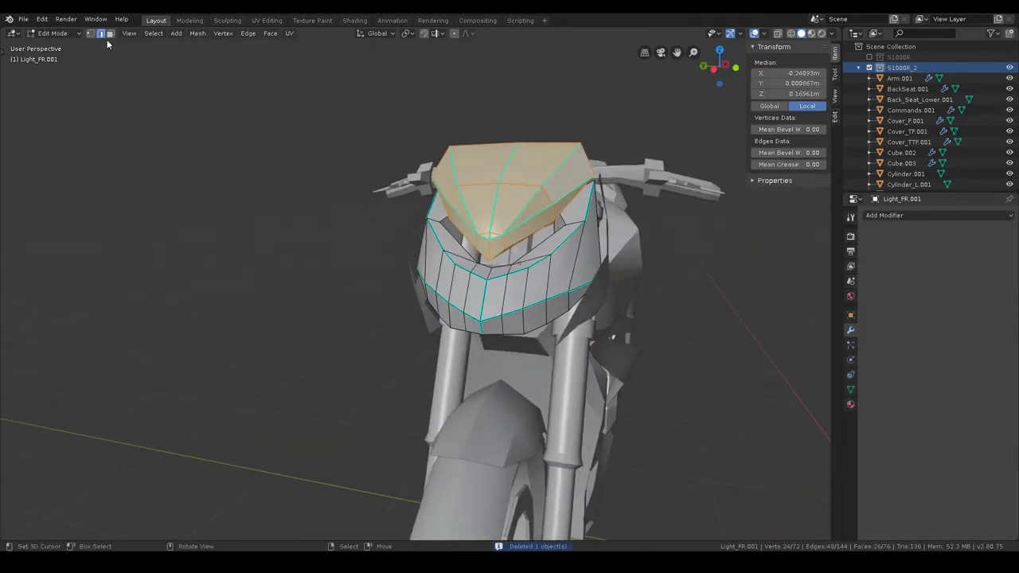
{"action": "middle_click_drag", "start_coordinate": [492, 297], "coordinate": [500, 295]}
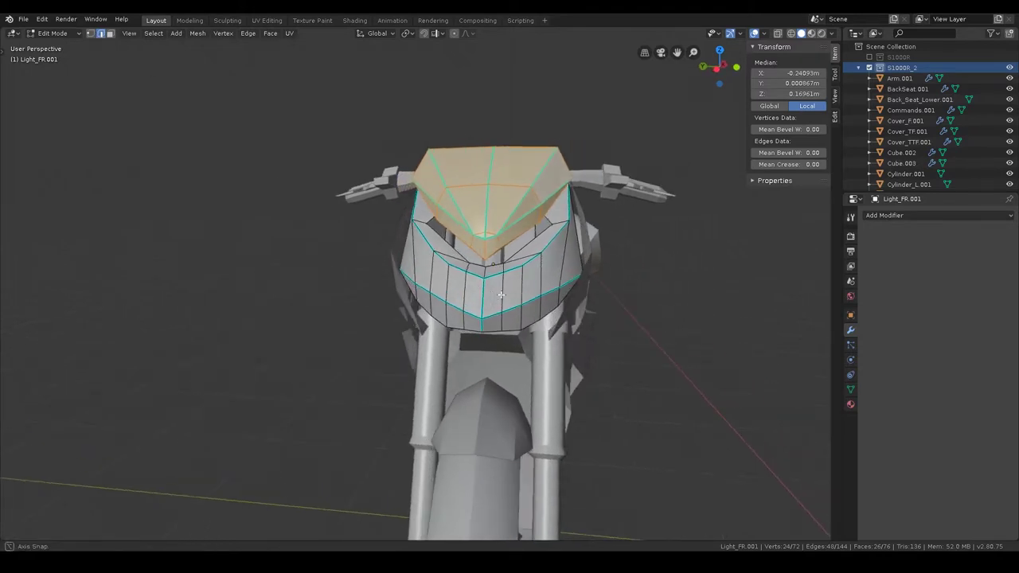
{"action": "left_click", "coordinate": [119, 62]}
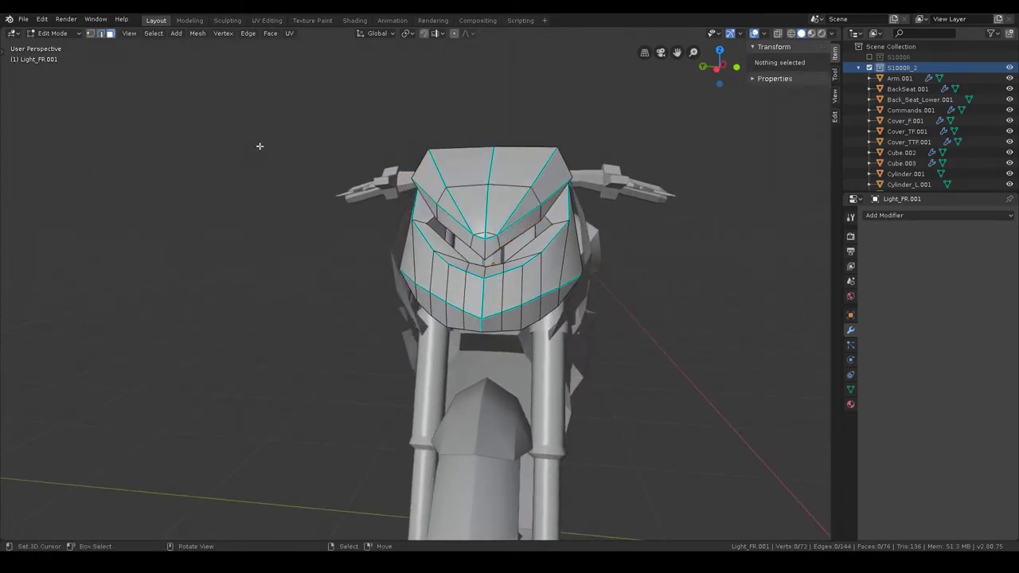
{"action": "left_click", "coordinate": [507, 292], "text": "alt"}
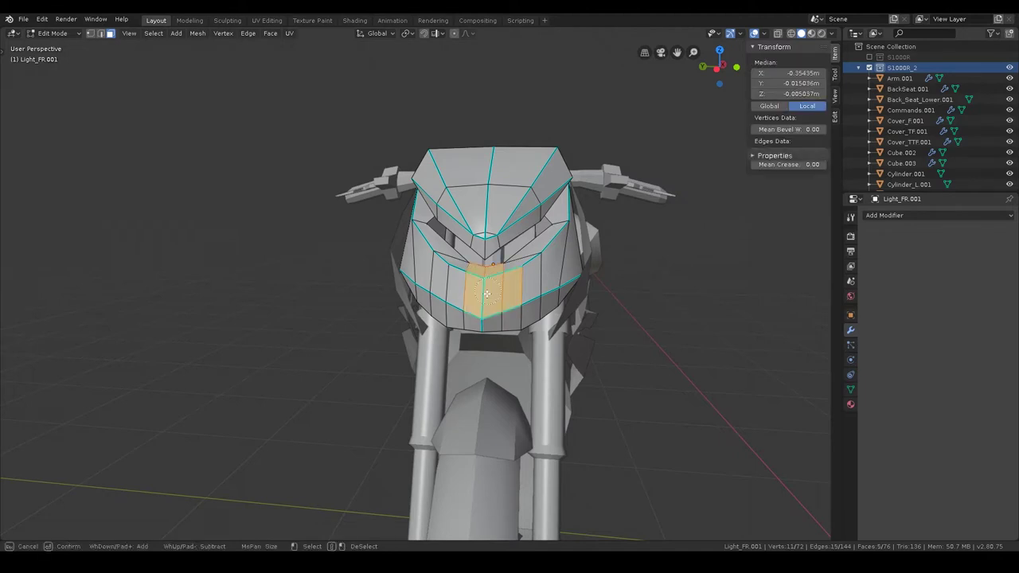
{"action": "left_click", "coordinate": [511, 319], "text": "shift"}
{"action": "middle_click_drag", "start_coordinate": [512, 318], "coordinate": [504, 289]}
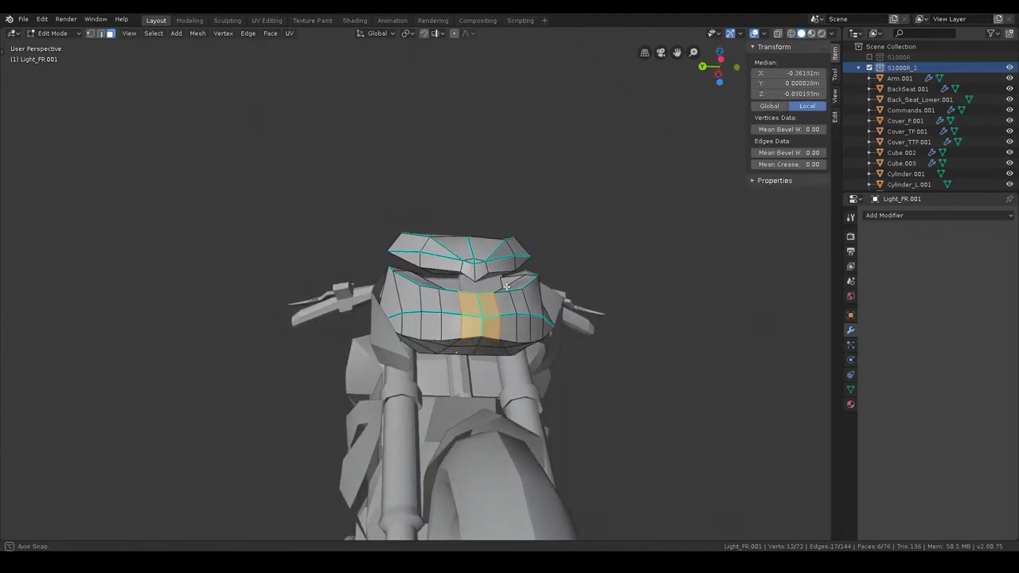
{"action": "key", "text": "x"}
{"action": "left_click", "coordinate": [570, 280]}
Step: Delete two more centre faces and the faces at the headlight's lower right
{"action": "mouse_move", "coordinate": [573, 279]}
{"action": "middle_mouse_down"}
{"action": "mouse_move", "coordinate": [510, 294]}
{"action": "mouse_move", "coordinate": [519, 340]}
{"action": "mouse_move", "coordinate": [494, 319]}
{"action": "mouse_move", "coordinate": [594, 333]}
{"action": "middle_mouse_up"}
{"action": "left_click", "coordinate": [489, 298]}
{"action": "left_click", "coordinate": [475, 298], "text": "shift"}
{"action": "key", "text": "x"}
{"action": "left_click", "coordinate": [514, 304]}
{"action": "left_click", "coordinate": [498, 314]}
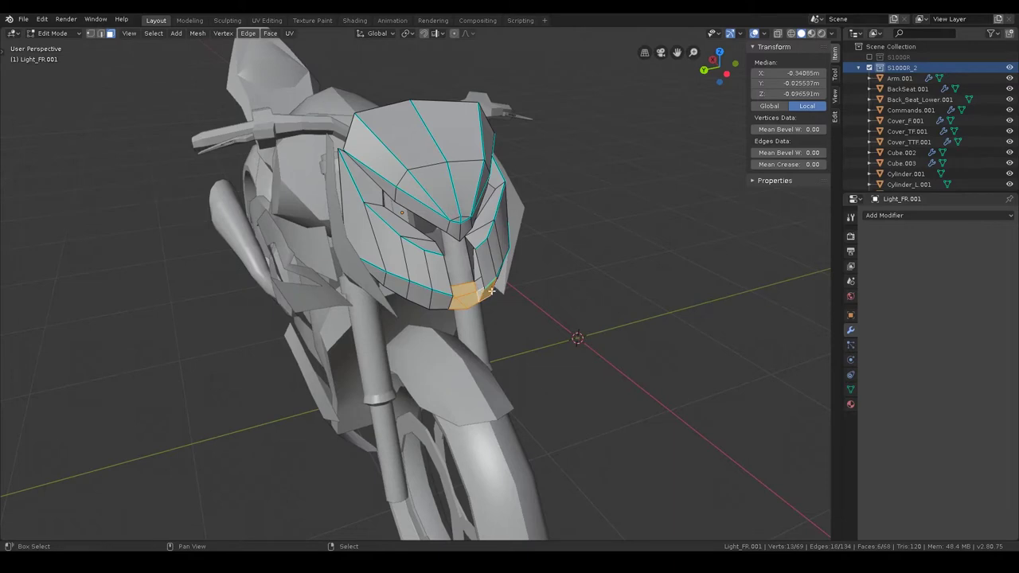
{"action": "key", "text": "x"}
{"action": "left_click", "coordinate": [557, 296]}
Step: Fill the gaps in the headlight opening with new faces using F, then deselect all
{"action": "mouse_move", "coordinate": [557, 296]}
{"action": "middle_mouse_down"}
{"action": "mouse_move", "coordinate": [470, 294]}
{"action": "mouse_move", "coordinate": [192, 70]}
{"action": "middle_mouse_up"}
{"action": "left_click", "coordinate": [470, 295]}
{"action": "mouse_move", "coordinate": [440, 322]}
{"action": "middle_mouse_down"}
{"action": "mouse_move", "coordinate": [468, 294]}
{"action": "mouse_move", "coordinate": [590, 322]}
{"action": "middle_mouse_up"}
{"action": "key", "text": "f"}
{"action": "key", "text": "f"}
{"action": "middle_click_drag", "start_coordinate": [456, 262], "coordinate": [421, 253]}
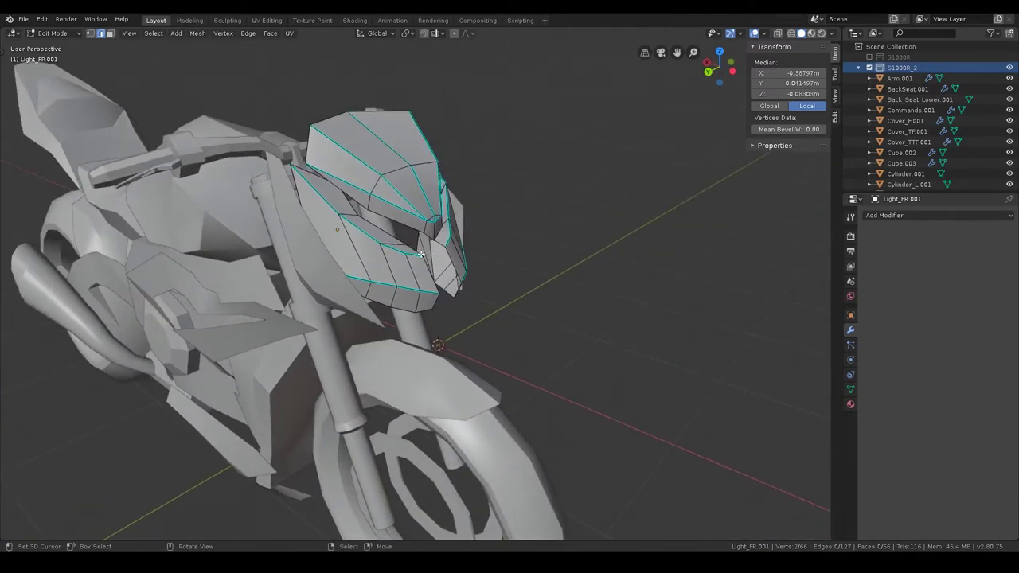
{"action": "key", "text": "f"}
{"action": "key", "text": "f"}
{"action": "middle_click_drag", "start_coordinate": [468, 292], "coordinate": [486, 304]}
{"action": "key", "text": "alt+a"}
{"action": "key", "text": "Tab"}
{"action": "mouse_move", "coordinate": [437, 278]}
{"action": "middle_mouse_down"}
{"action": "mouse_move", "coordinate": [382, 246]}
{"action": "mouse_move", "coordinate": [431, 253]}
{"action": "mouse_move", "coordinate": [416, 261]}
{"action": "mouse_move", "coordinate": [422, 289]}
{"action": "middle_mouse_up"}
{"action": "key", "text": "Tab"}
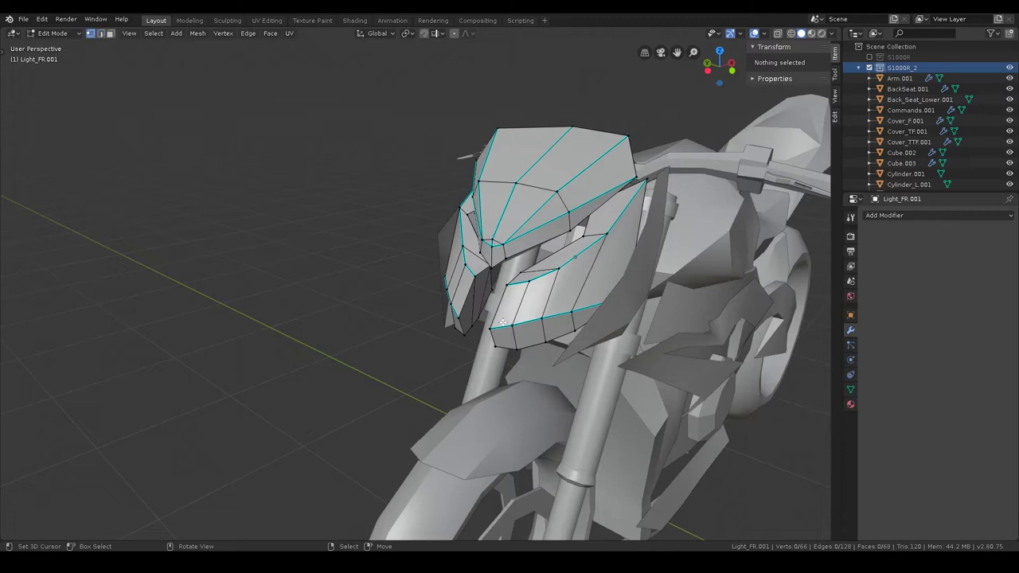
Step: Scale the lower headlight vertex along Y with smooth proportional falloff
{"action": "left_click", "coordinate": [493, 324]}
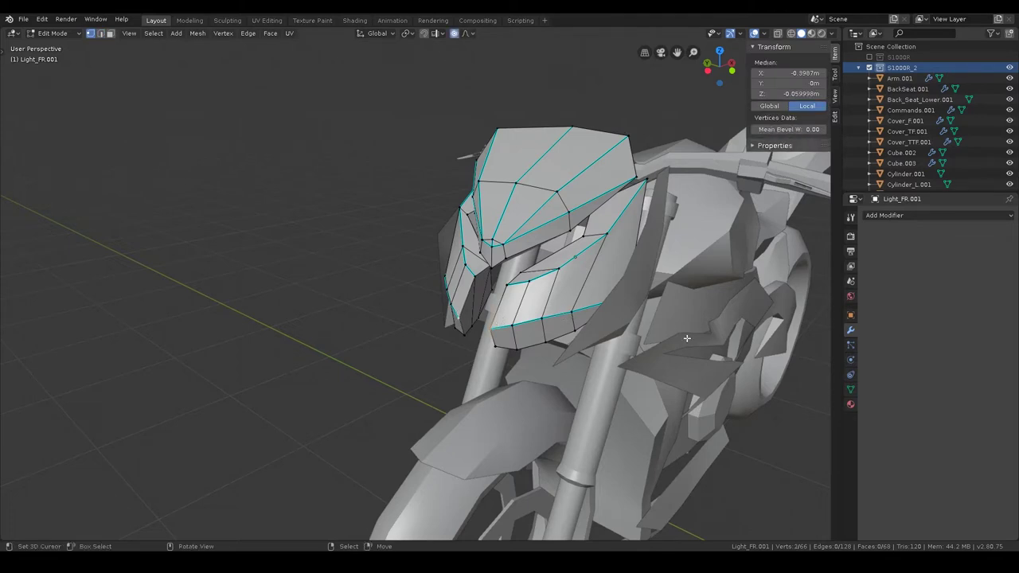
{"action": "key", "text": "s"}
{"action": "key", "text": "y"}
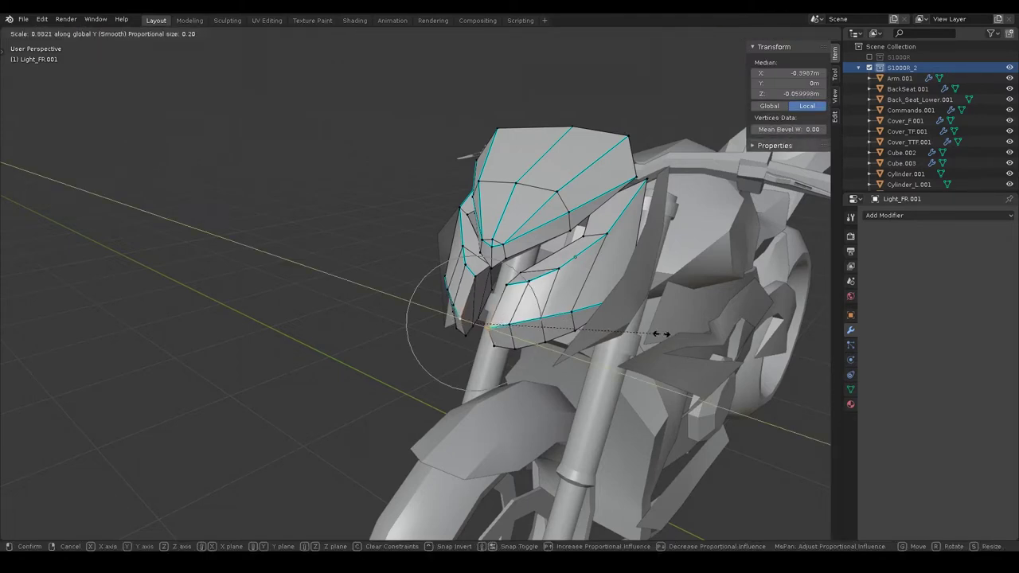
{"action": "left_click", "coordinate": [532, 326]}
{"action": "key", "text": "Tab"}
{"action": "mouse_move", "coordinate": [523, 307]}
{"action": "middle_mouse_down"}
{"action": "mouse_move", "coordinate": [529, 265]}
{"action": "mouse_move", "coordinate": [537, 280]}
{"action": "mouse_move", "coordinate": [495, 340]}
{"action": "mouse_move", "coordinate": [419, 305]}
{"action": "middle_mouse_up"}
{"action": "scroll", "coordinate": [477, 303], "scroll_direction": "up", "scroll_amount": 2}
{"action": "scroll", "coordinate": [486, 358], "scroll_direction": "up", "scroll_amount": 2}
{"action": "mouse_move", "coordinate": [486, 358]}
{"action": "middle_mouse_down"}
{"action": "mouse_move", "coordinate": [442, 356]}
{"action": "mouse_move", "coordinate": [513, 351]}
{"action": "middle_mouse_up"}
Step: In face select mode, select three headlight faces on the Light_FR.001 cowl
{"action": "left_click", "coordinate": [610, 387]}
{"action": "key", "text": "Tab"}
{"action": "middle_click_drag", "start_coordinate": [609, 387], "coordinate": [267, 175]}
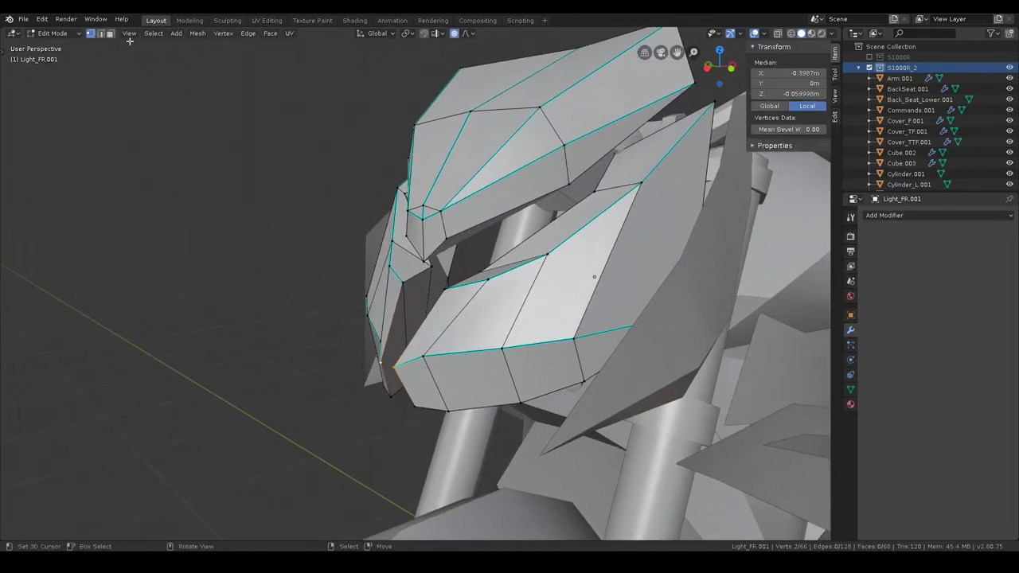
{"action": "key", "text": "3"}
{"action": "left_click", "coordinate": [550, 295]}
{"action": "mouse_move", "coordinate": [549, 295]}
{"action": "middle_mouse_down"}
{"action": "mouse_move", "coordinate": [544, 333]}
{"action": "mouse_move", "coordinate": [509, 319]}
{"action": "middle_mouse_up"}
{"action": "left_click", "coordinate": [509, 319], "text": "shift"}
{"action": "left_click", "coordinate": [597, 296], "text": "shift"}
Step: Extrude the headlight faces, then cancel and undo the extrusion
{"action": "key", "text": "e"}
{"action": "left_click", "coordinate": [716, 295]}
{"action": "key", "text": "s"}
{"action": "key", "text": "Escape"}
{"action": "key", "text": "ctrl+z"}
{"action": "key", "text": "ctrl+z"}
{"action": "key", "text": "ctrl+shift+z"}
Step: With pivot set to Individual Origins, extrude, shrink and slightly rotate both headlight faces
{"action": "left_click", "coordinate": [377, 304], "text": "shift"}
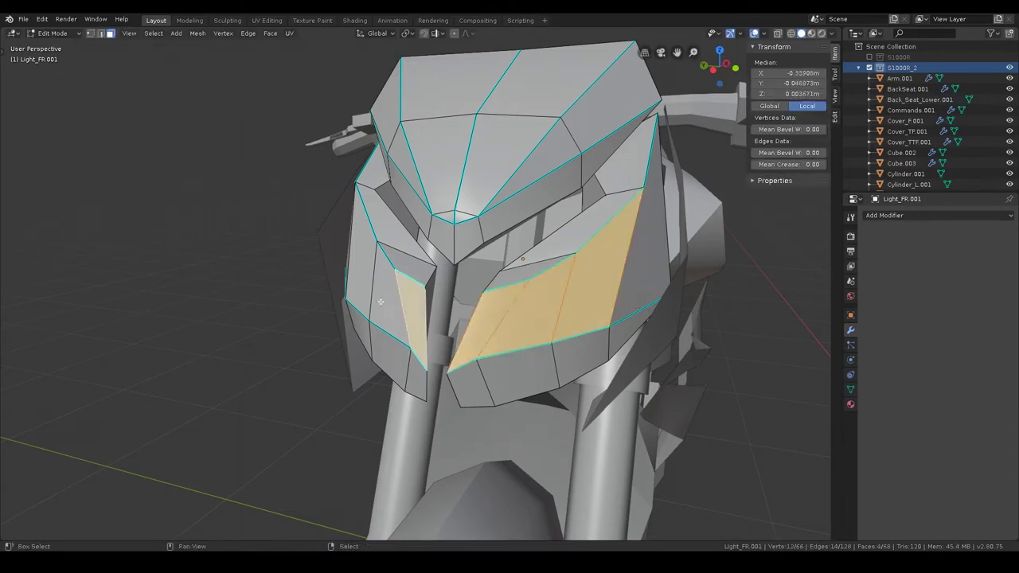
{"action": "left_click", "coordinate": [408, 34]}
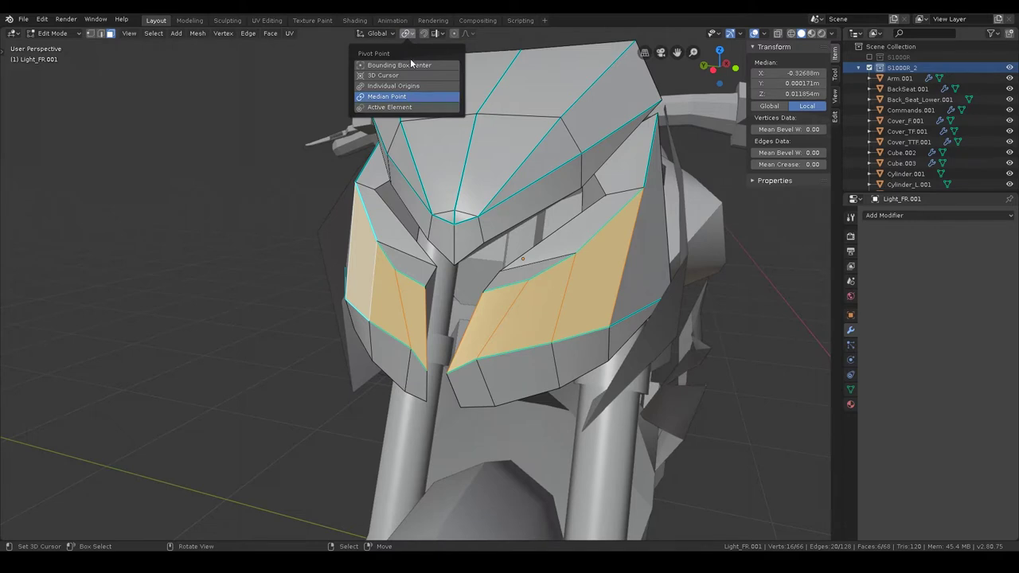
{"action": "left_click", "coordinate": [398, 94]}
{"action": "key", "text": "e"}
{"action": "right_click", "coordinate": [757, 306]}
{"action": "key", "text": "s"}
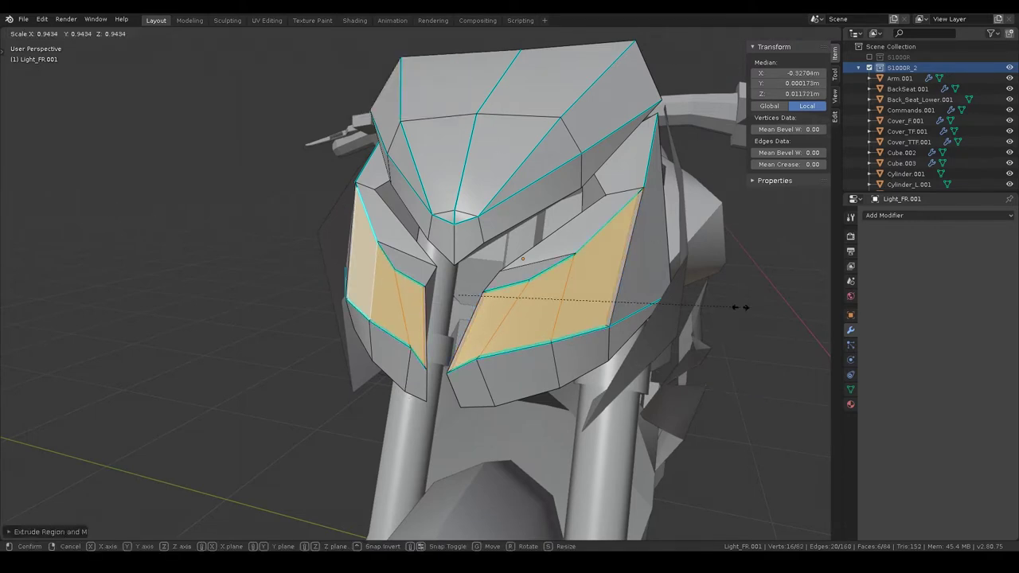
{"action": "left_click", "coordinate": [704, 303]}
{"action": "key", "text": "r"}
{"action": "left_click", "coordinate": [750, 291]}
Step: In front orthographic view, shift the headlight faces sideways and clear the selection
{"action": "middle_click_drag", "start_coordinate": [751, 292], "coordinate": [628, 302]}
{"action": "key", "text": "KP_1"}
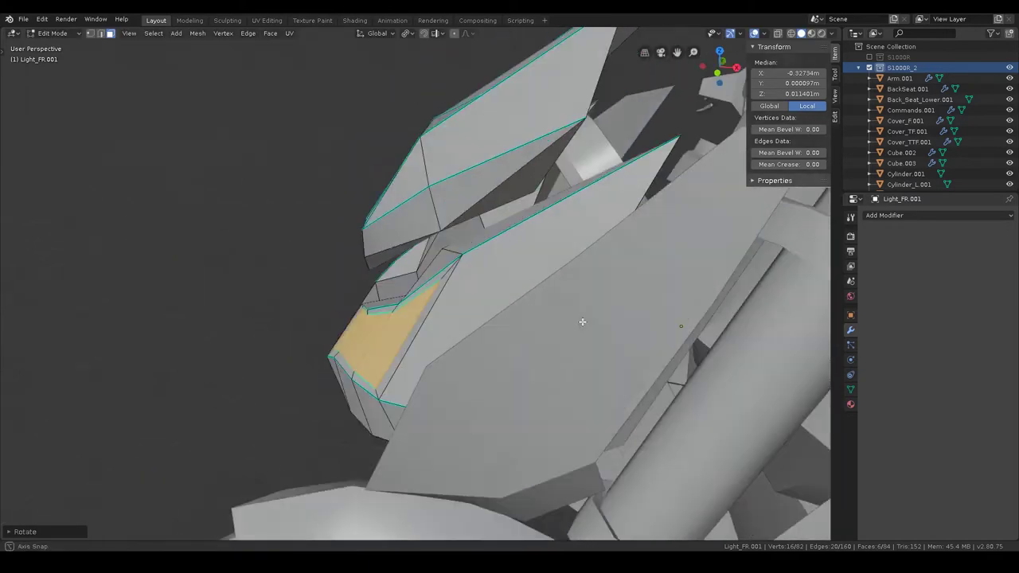
{"action": "key", "text": "g"}
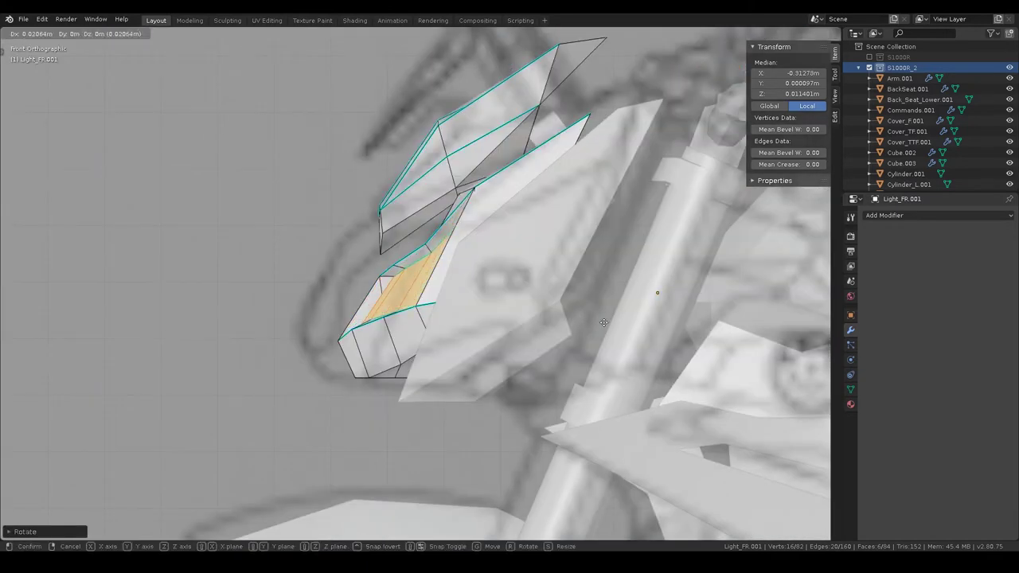
{"action": "left_click", "coordinate": [610, 322]}
{"action": "left_click", "coordinate": [629, 310]}
{"action": "middle_click_drag", "start_coordinate": [629, 310], "coordinate": [529, 330]}
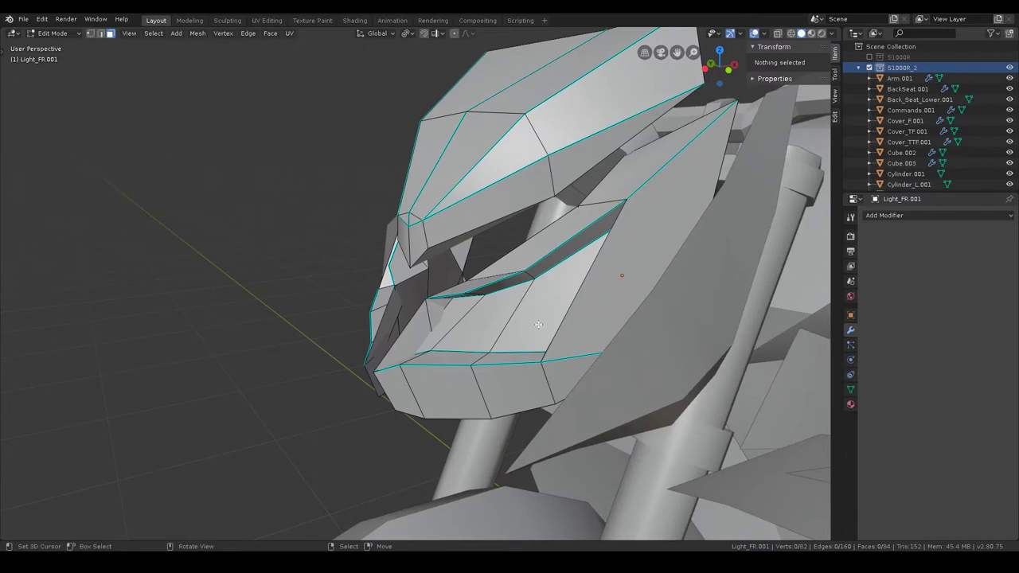
Step: Select the eye faces on both sides, shrink them, then widen them slightly along X
{"action": "left_click", "coordinate": [538, 324]}
{"action": "left_click", "coordinate": [455, 323], "text": "shift"}
{"action": "middle_click_drag", "start_coordinate": [455, 324], "coordinate": [442, 304]}
{"action": "left_click", "coordinate": [406, 295], "text": "shift"}
{"action": "left_click", "coordinate": [355, 263], "text": "shift"}
{"action": "key", "text": "s"}
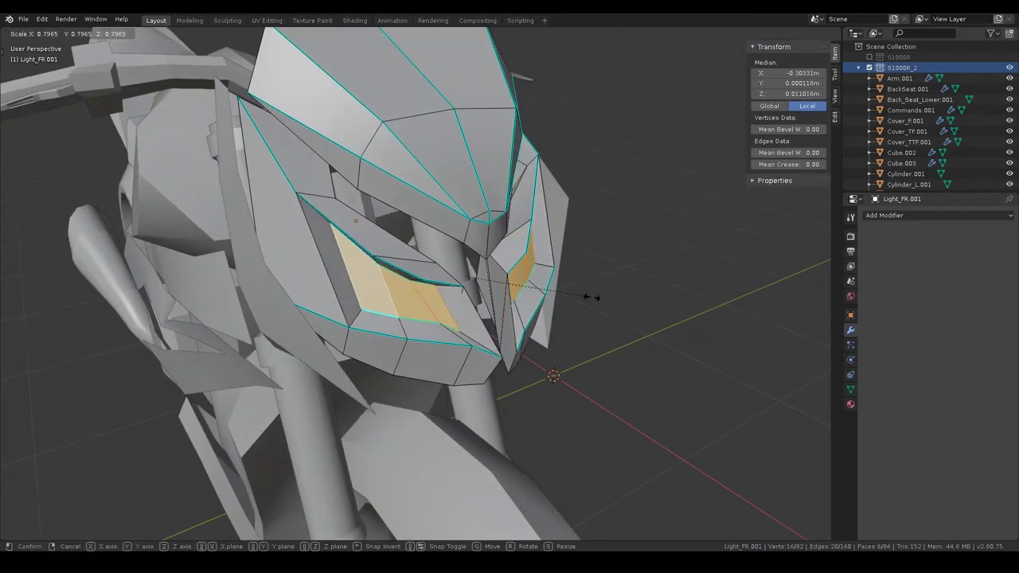
{"action": "left_click", "coordinate": [591, 297]}
{"action": "middle_click_drag", "start_coordinate": [592, 296], "coordinate": [605, 316]}
{"action": "key", "text": "s"}
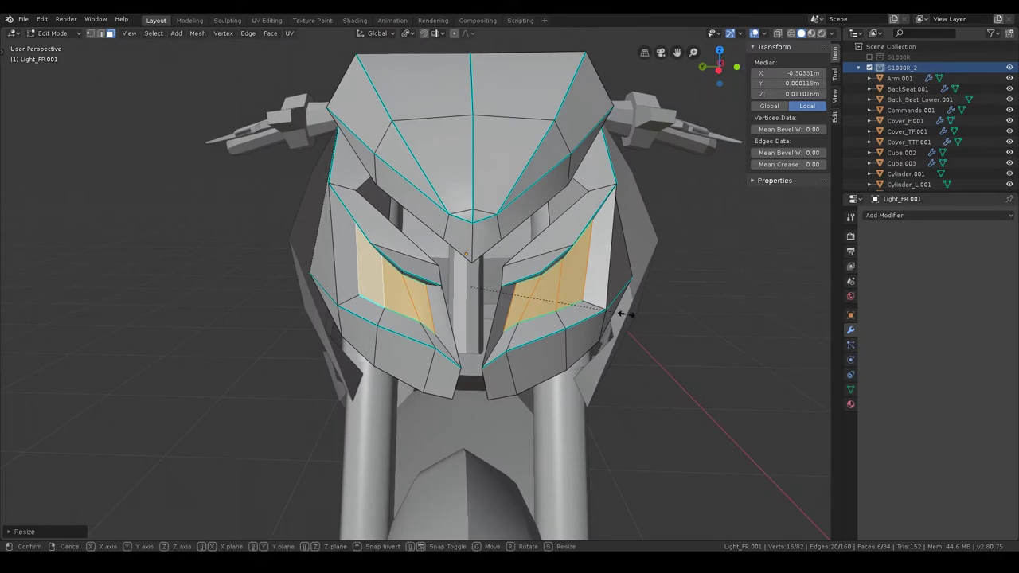
{"action": "key", "text": "x"}
{"action": "left_click", "coordinate": [649, 317]}
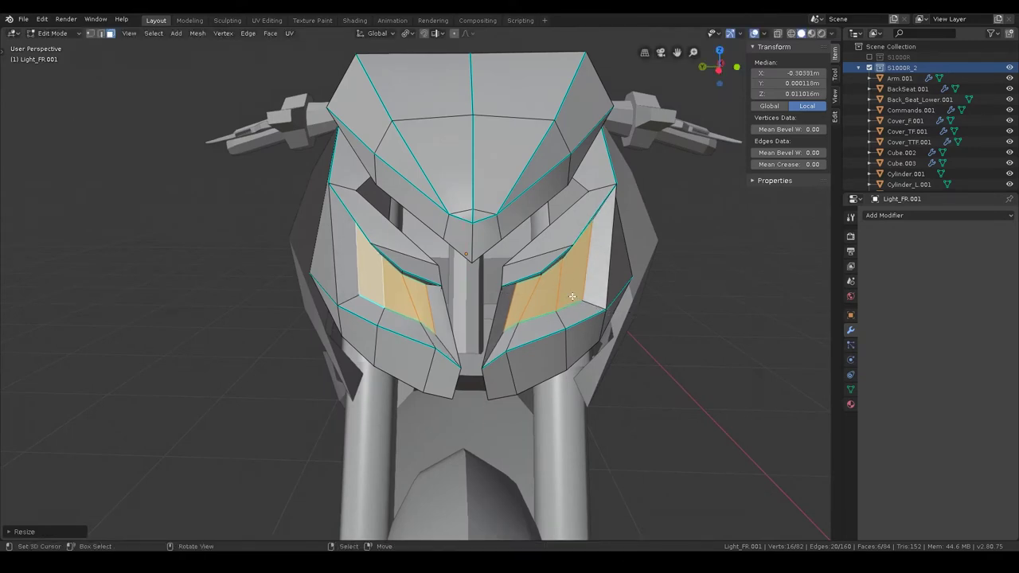
Step: Set pivot to Median Point, stretch the headlight faces along Y, and return to Object Mode
{"action": "left_click", "coordinate": [408, 34]}
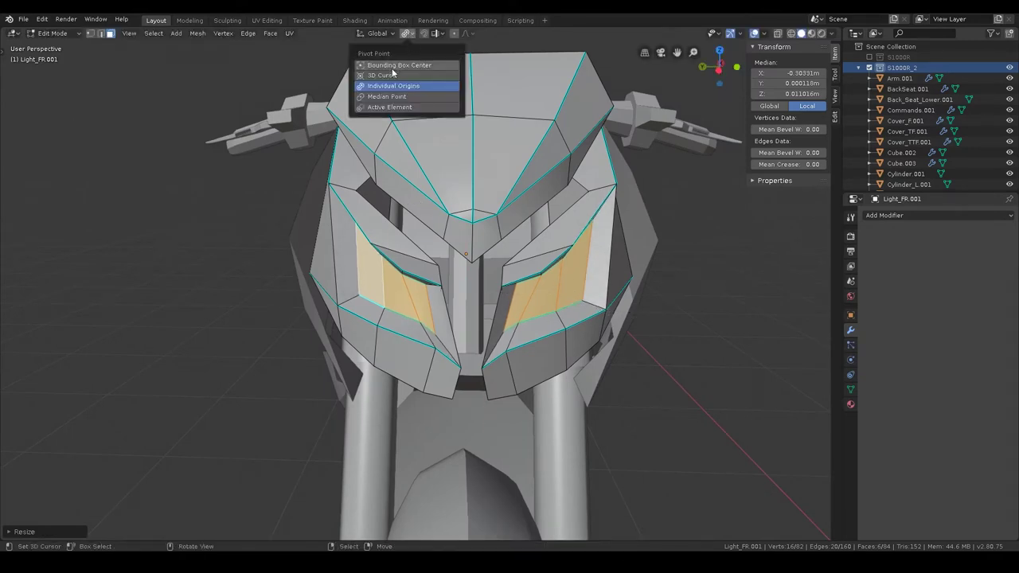
{"action": "left_click", "coordinate": [390, 96]}
{"action": "key", "text": "s"}
{"action": "key", "text": "x"}
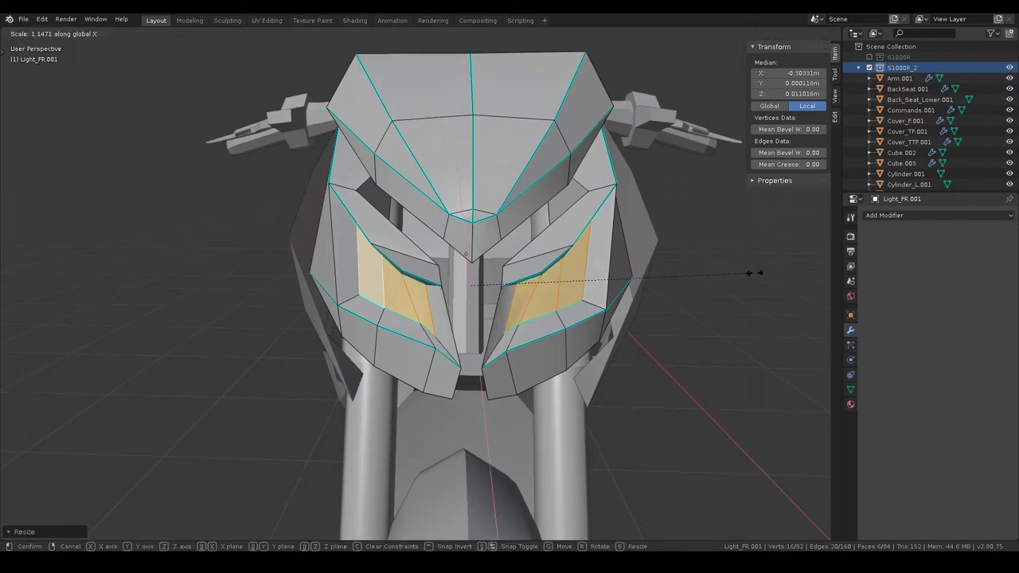
{"action": "key", "text": "y"}
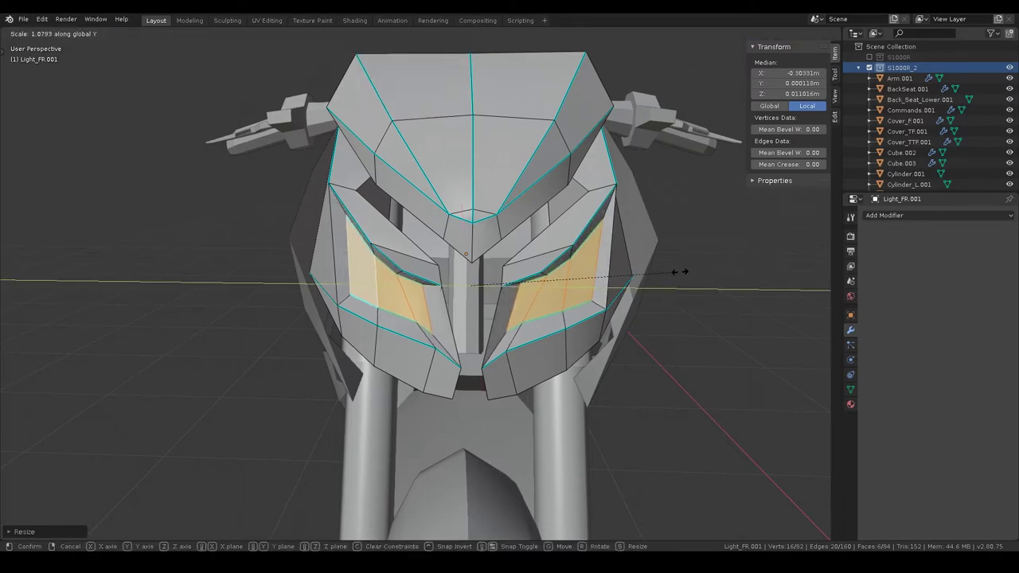
{"action": "left_click", "coordinate": [683, 272]}
{"action": "key", "text": "ctrl+Tab"}
{"action": "left_click", "coordinate": [647, 160]}
{"action": "mouse_move", "coordinate": [584, 218]}
{"action": "middle_mouse_down"}
{"action": "mouse_move", "coordinate": [540, 211]}
{"action": "mouse_move", "coordinate": [666, 220]}
{"action": "mouse_move", "coordinate": [498, 311]}
{"action": "middle_mouse_up"}
Step: Mark two headlight border edges of the cowl as sharp
{"action": "key", "text": "Tab"}
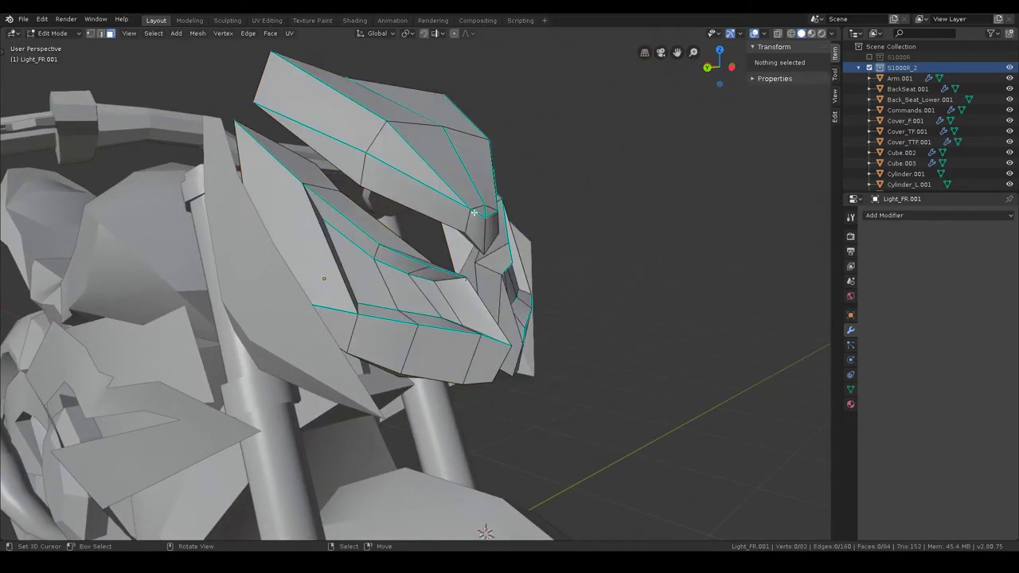
{"action": "left_click", "coordinate": [451, 314]}
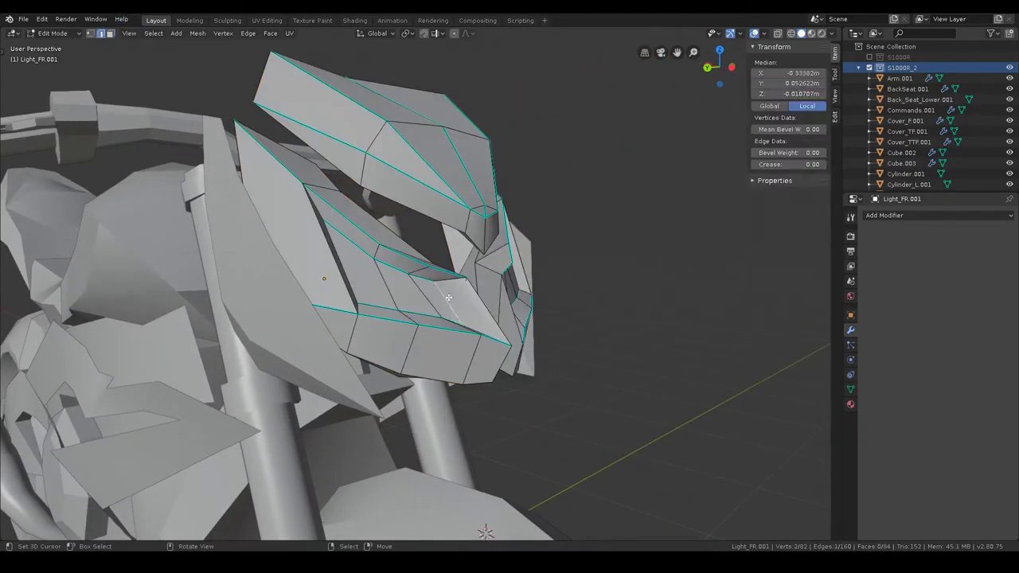
{"action": "key", "text": "ctrl+e"}
{"action": "left_click", "coordinate": [431, 473]}
{"action": "mouse_move", "coordinate": [580, 321]}
{"action": "middle_mouse_down"}
{"action": "mouse_move", "coordinate": [480, 306]}
{"action": "mouse_move", "coordinate": [565, 210]}
{"action": "mouse_move", "coordinate": [531, 232]}
{"action": "mouse_move", "coordinate": [669, 245]}
{"action": "mouse_move", "coordinate": [558, 252]}
{"action": "mouse_move", "coordinate": [614, 284]}
{"action": "mouse_move", "coordinate": [494, 280]}
{"action": "middle_mouse_up"}
{"action": "key", "text": "ctrl+e"}
{"action": "left_click", "coordinate": [480, 303]}
{"action": "key", "text": "Tab"}
Step: Frame the cowl and trial-select the headlight face regions with L, ending on one right face
{"action": "scroll", "coordinate": [496, 279], "scroll_direction": "down", "scroll_amount": 8}
{"action": "key", "text": "KP_Decimal"}
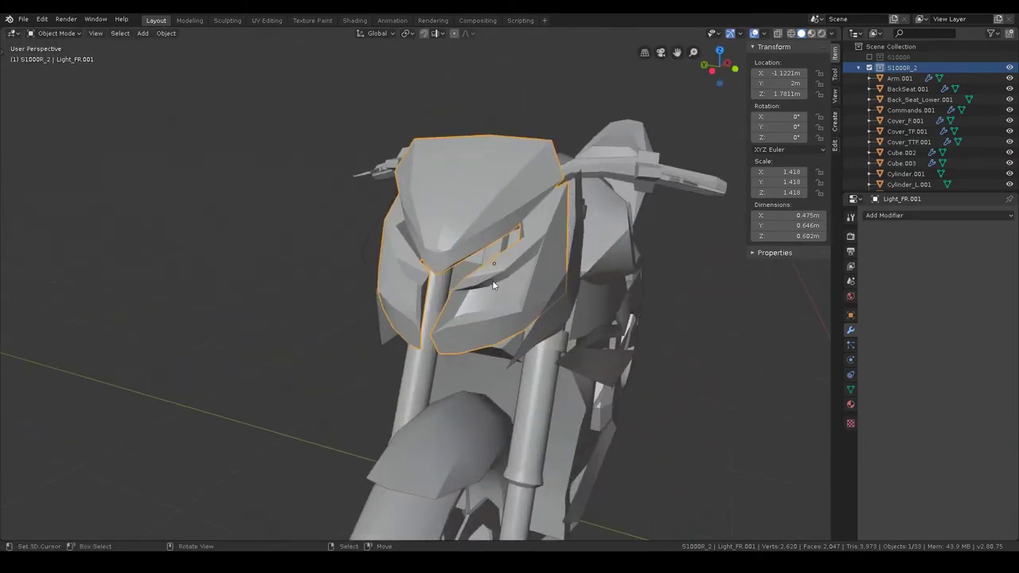
{"action": "key", "text": "Tab"}
{"action": "key", "text": "alt+a"}
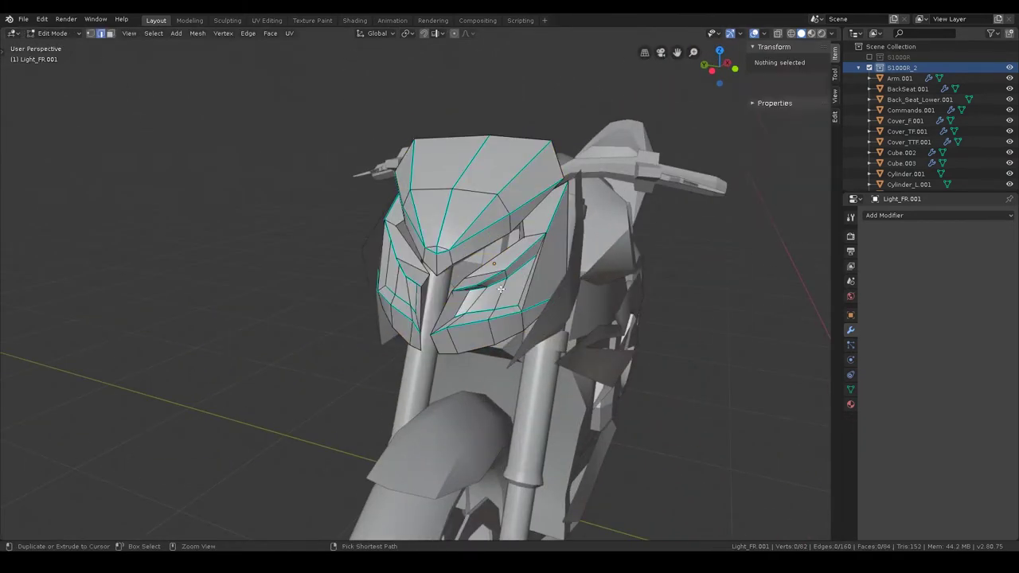
{"action": "key", "text": "l"}
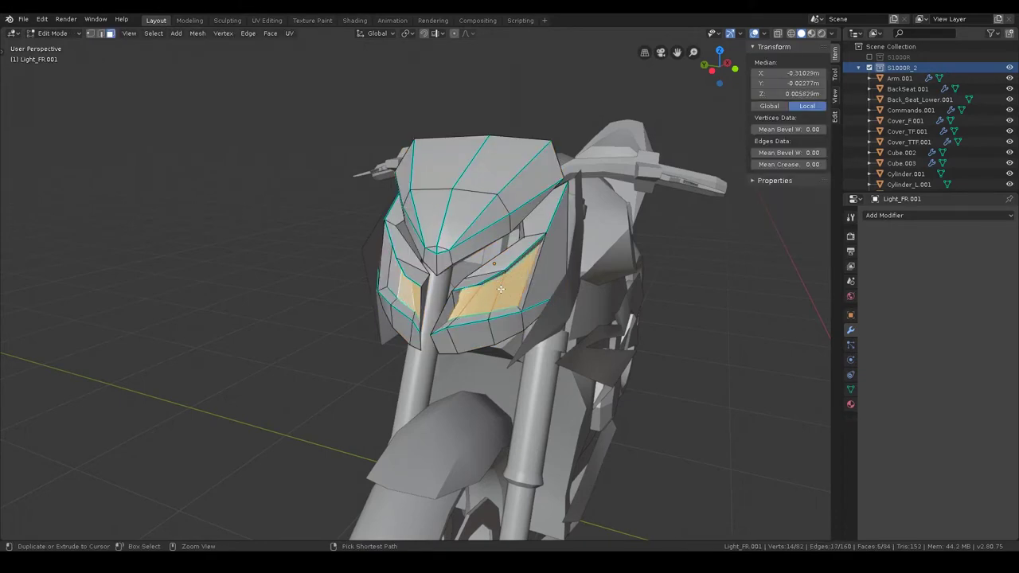
{"action": "key", "text": "alt+a"}
{"action": "key", "text": "l"}
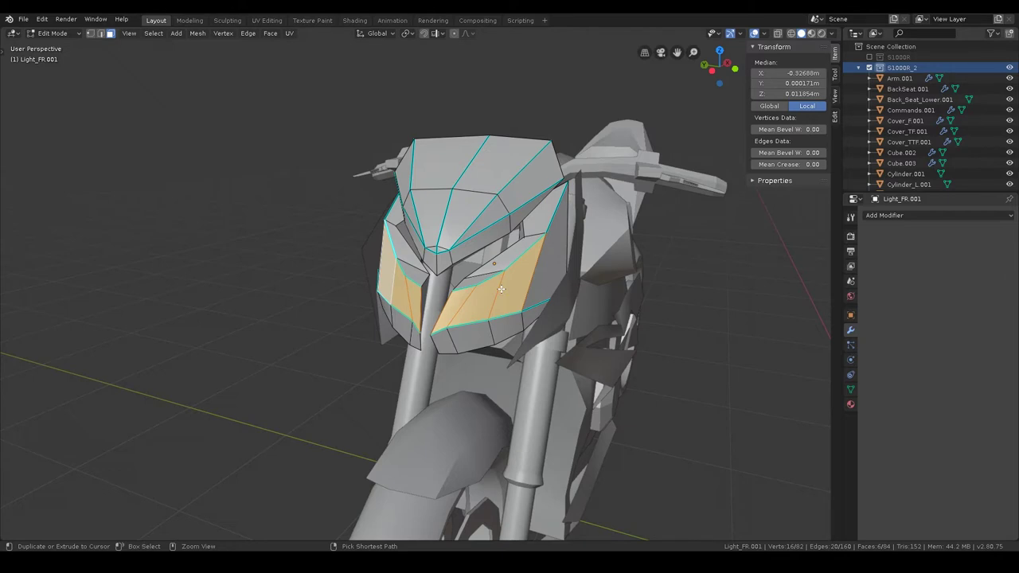
{"action": "key", "text": "alt+a"}
{"action": "left_click", "coordinate": [514, 296]}
{"action": "key", "text": "ctrl+z"}
{"action": "key", "text": "ctrl+z"}
{"action": "left_click", "coordinate": [551, 291]}
{"action": "key", "text": "Tab"}
Step: Move a vertex on the cowl's edge to a new position
{"action": "mouse_move", "coordinate": [516, 157]}
{"action": "middle_mouse_down"}
{"action": "mouse_move", "coordinate": [514, 215]}
{"action": "mouse_move", "coordinate": [577, 250]}
{"action": "mouse_move", "coordinate": [471, 233]}
{"action": "mouse_move", "coordinate": [466, 273]}
{"action": "mouse_move", "coordinate": [546, 269]}
{"action": "mouse_move", "coordinate": [523, 203]}
{"action": "middle_mouse_up"}
{"action": "scroll", "coordinate": [517, 267], "scroll_direction": "up", "scroll_amount": 3}
{"action": "key", "text": "Tab"}
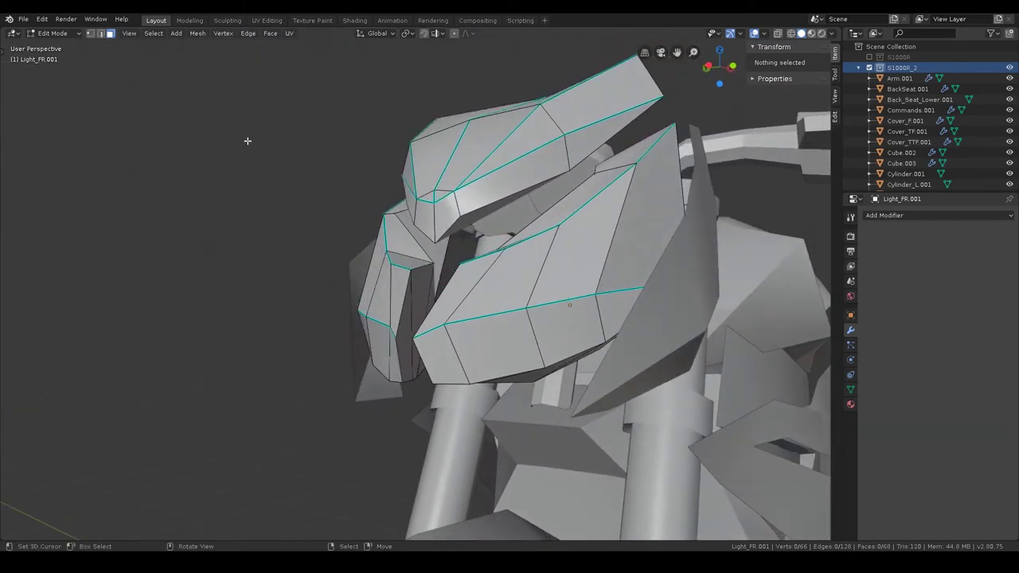
{"action": "left_click", "coordinate": [383, 249]}
{"action": "key", "text": "g"}
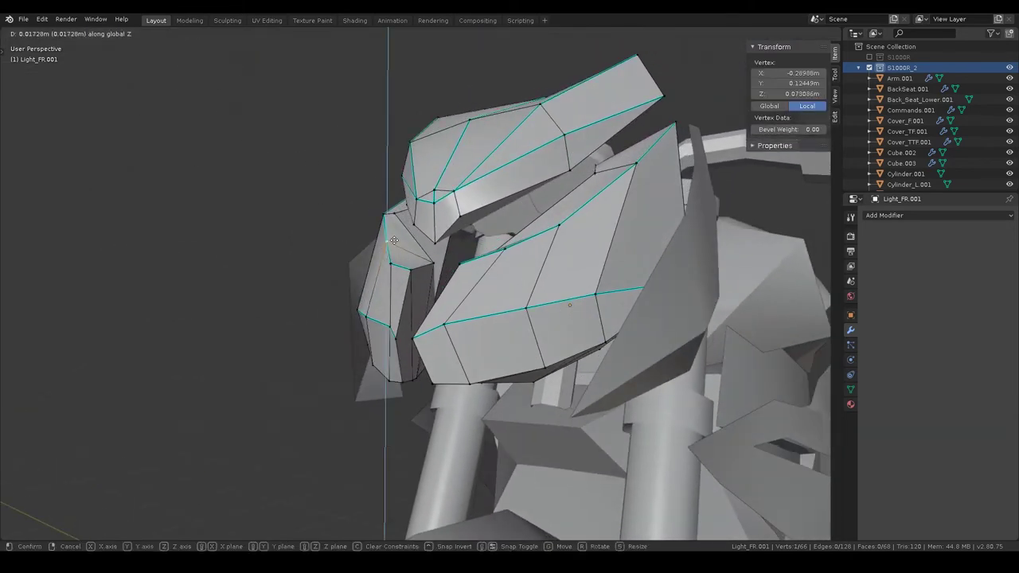
{"action": "left_click", "coordinate": [395, 240]}
{"action": "middle_click_drag", "start_coordinate": [538, 255], "coordinate": [570, 248]}
Step: Lower the vertices beside the headlight along Z, then leave Edit Mode and deselect
{"action": "key", "text": "g"}
{"action": "key", "text": "z"}
{"action": "left_click", "coordinate": [542, 244]}
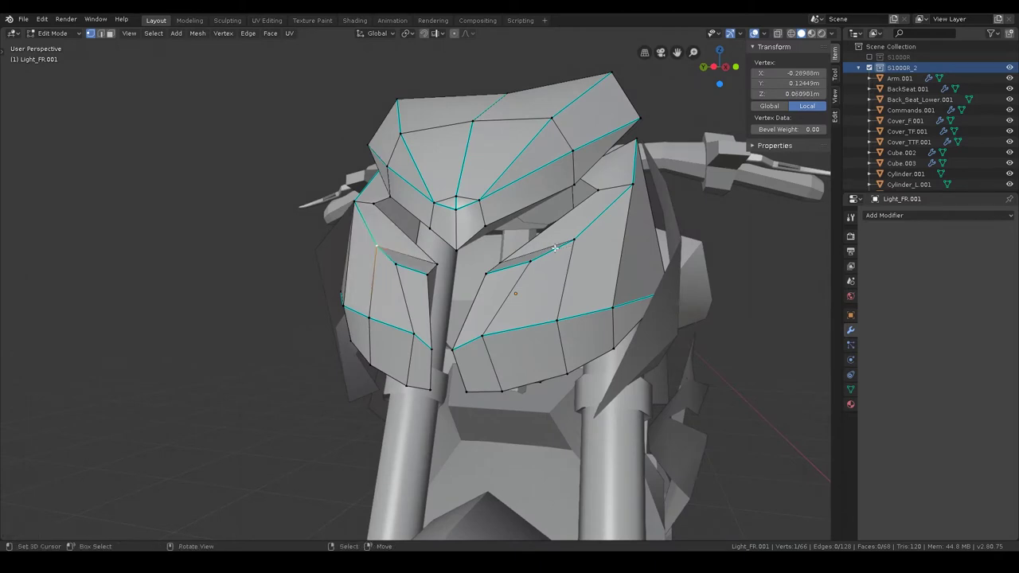
{"action": "key", "text": "g"}
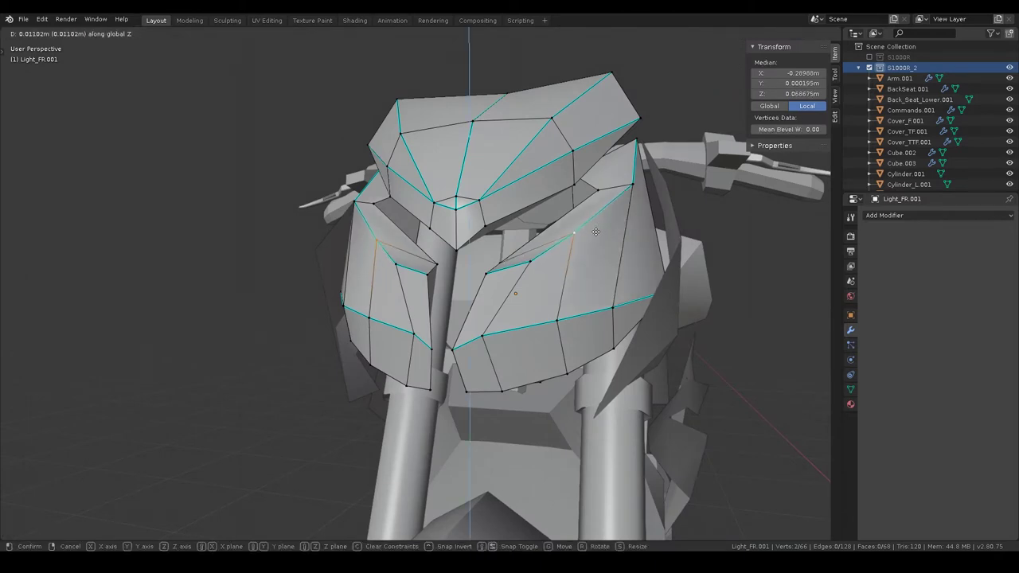
{"action": "left_click", "coordinate": [590, 224]}
{"action": "key", "text": "Tab"}
{"action": "mouse_move", "coordinate": [589, 224]}
{"action": "middle_mouse_down"}
{"action": "mouse_move", "coordinate": [585, 213]}
{"action": "mouse_move", "coordinate": [647, 224]}
{"action": "mouse_move", "coordinate": [490, 252]}
{"action": "mouse_move", "coordinate": [521, 242]}
{"action": "middle_mouse_up"}
{"action": "scroll", "coordinate": [490, 251], "scroll_direction": "down", "scroll_amount": 3}
{"action": "key", "text": "alt+a"}
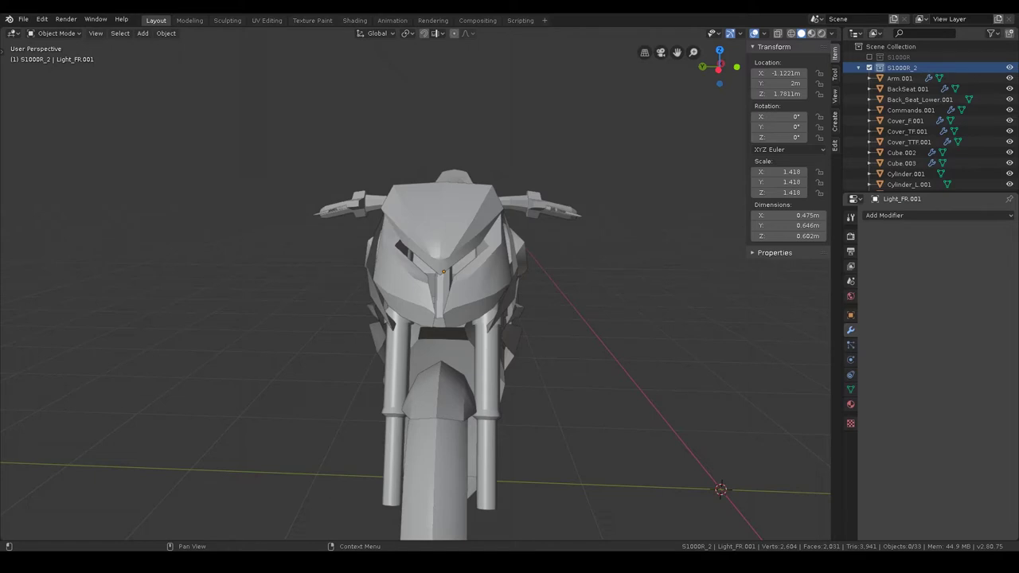
Step: Add an eight-sided cylinder, rotate it 90° about Y, and scale it down
{"action": "mouse_move", "coordinate": [637, 262]}
{"action": "middle_mouse_down"}
{"action": "mouse_move", "coordinate": [422, 255]}
{"action": "mouse_move", "coordinate": [467, 266]}
{"action": "middle_mouse_up"}
{"action": "key", "text": "shift+a"}
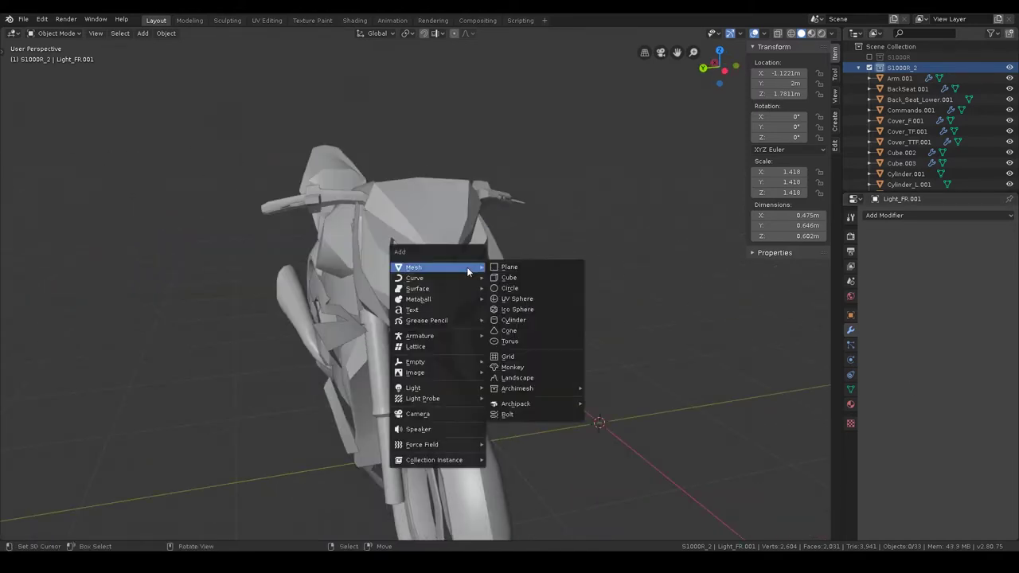
{"action": "left_click", "coordinate": [514, 320]}
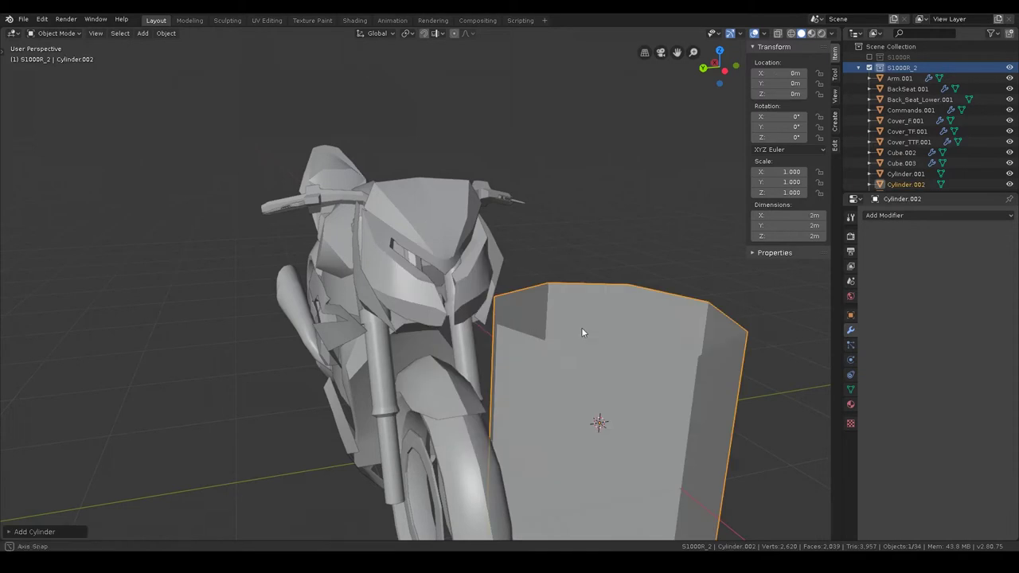
{"action": "scroll", "coordinate": [581, 327], "scroll_direction": "down", "scroll_amount": 5}
{"action": "type", "text": "ry"}
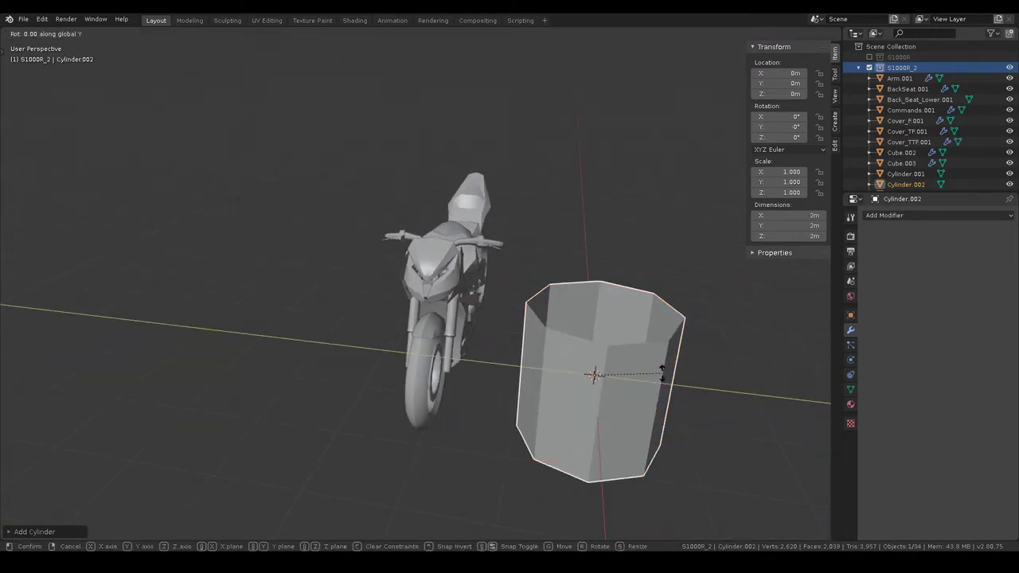
{"action": "type", "text": "90"}
{"action": "key", "text": "Return"}
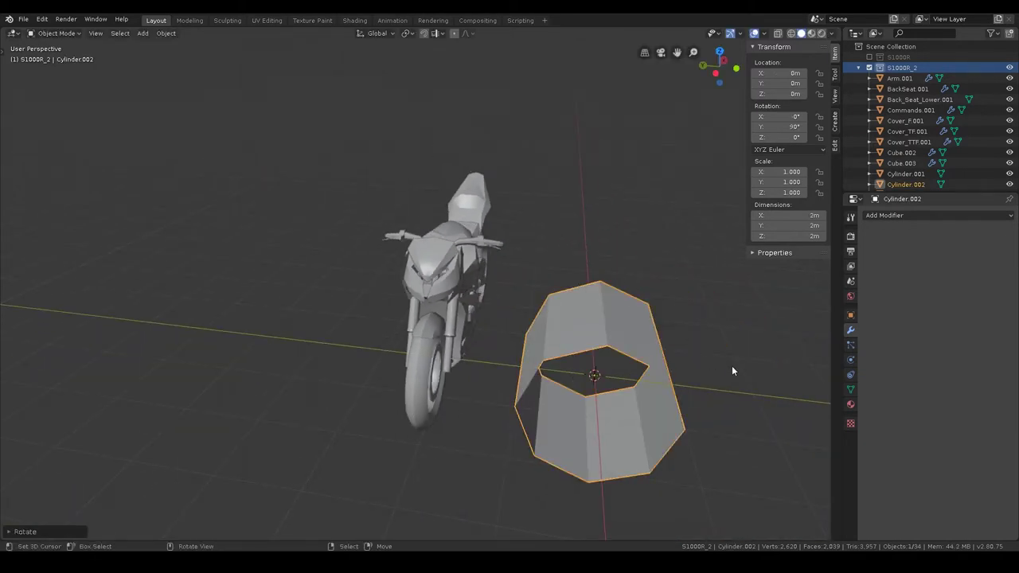
{"action": "key", "text": "s"}
{"action": "left_click", "coordinate": [617, 351]}
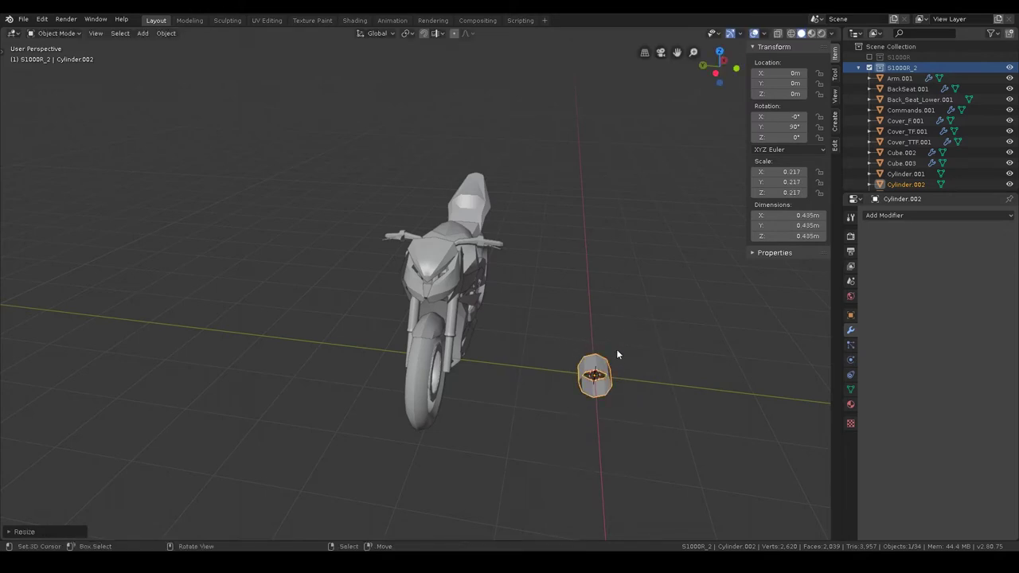
Step: Position the cylinder over the headlight opening in front view, shrinking it further, with Y location 2 m
{"action": "key", "text": "KP_1"}
{"action": "key", "text": "g"}
{"action": "left_click", "coordinate": [502, 320]}
{"action": "key", "text": "s"}
{"action": "left_click", "coordinate": [465, 324]}
{"action": "scroll", "coordinate": [465, 324], "scroll_direction": "up", "scroll_amount": 6}
{"action": "scroll", "coordinate": [466, 329], "scroll_direction": "up", "scroll_amount": 4}
{"action": "key", "text": "g"}
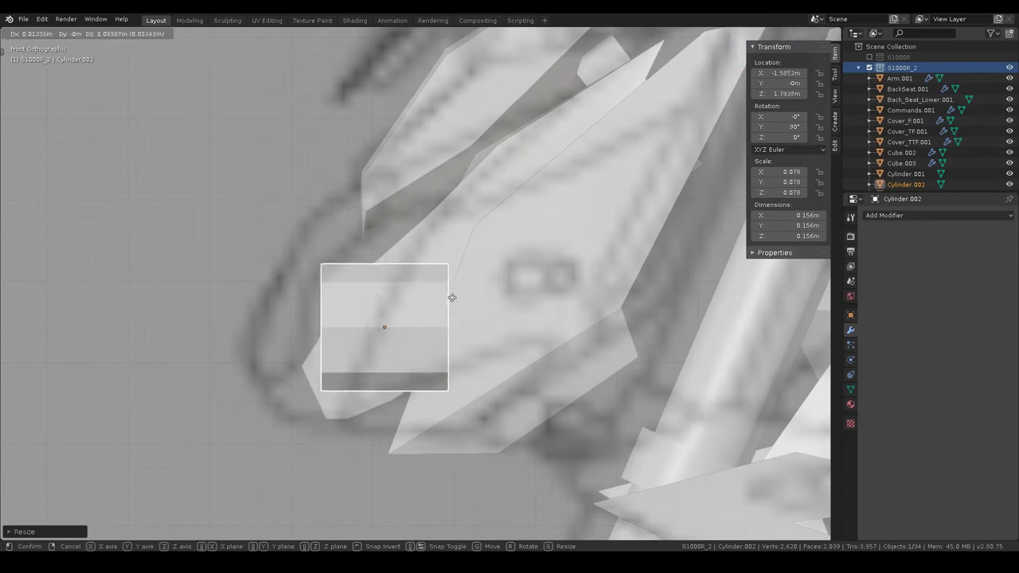
{"action": "left_click", "coordinate": [483, 290]}
{"action": "mouse_move", "coordinate": [483, 291]}
{"action": "middle_mouse_down"}
{"action": "mouse_move", "coordinate": [523, 323]}
{"action": "mouse_move", "coordinate": [598, 341]}
{"action": "middle_mouse_up"}
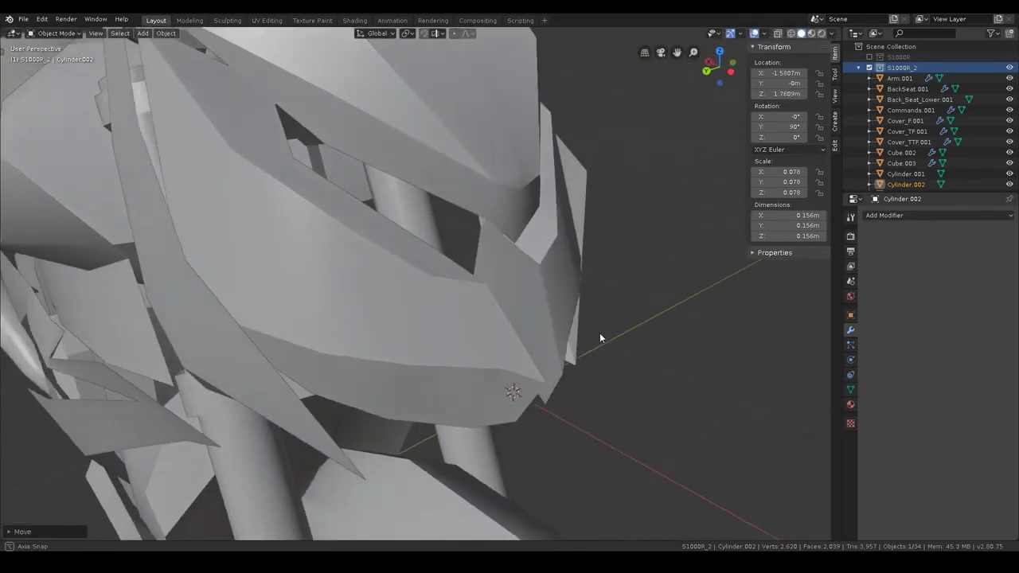
{"action": "scroll", "coordinate": [568, 346], "scroll_direction": "down", "scroll_amount": 5}
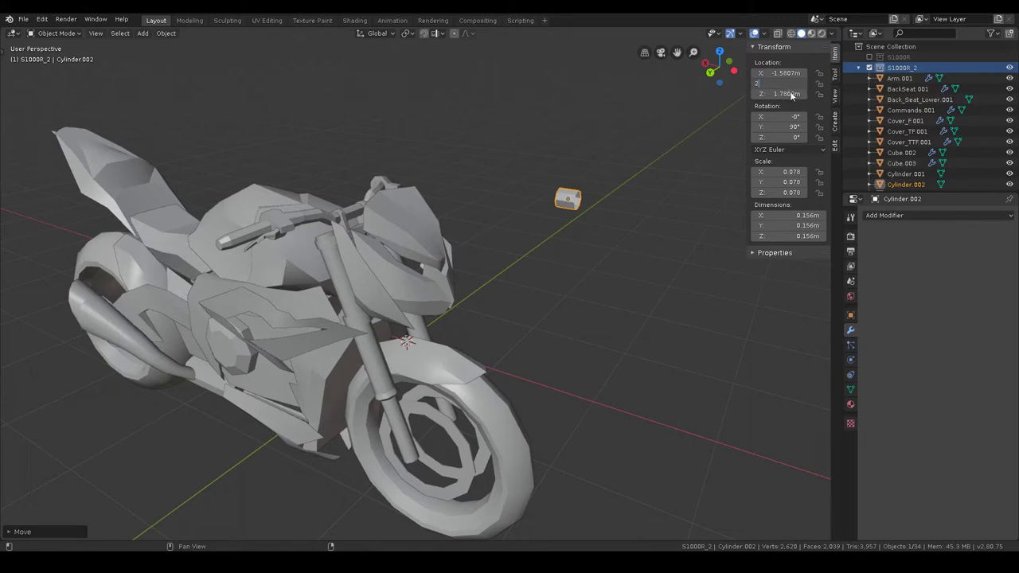
{"action": "key", "text": "Return"}
Step: Fine-tune the cylinder's depth along Y, its size, and its height along Z in the cowl
{"action": "mouse_move", "coordinate": [491, 329]}
{"action": "middle_mouse_down"}
{"action": "mouse_move", "coordinate": [444, 309]}
{"action": "mouse_move", "coordinate": [500, 268]}
{"action": "middle_mouse_up"}
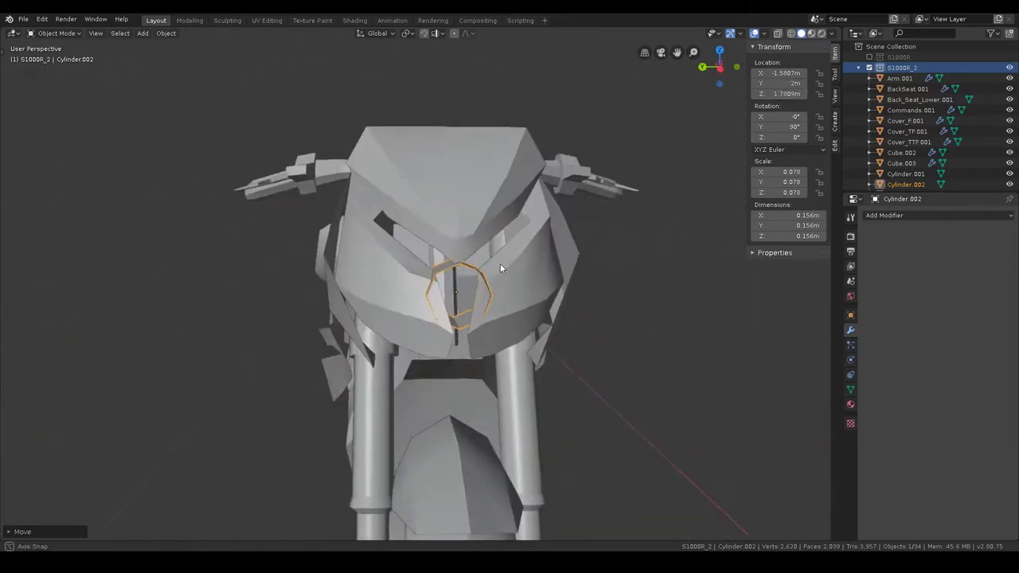
{"action": "key", "text": "g"}
{"action": "key", "text": "y"}
{"action": "left_click", "coordinate": [621, 279]}
{"action": "key", "text": "s"}
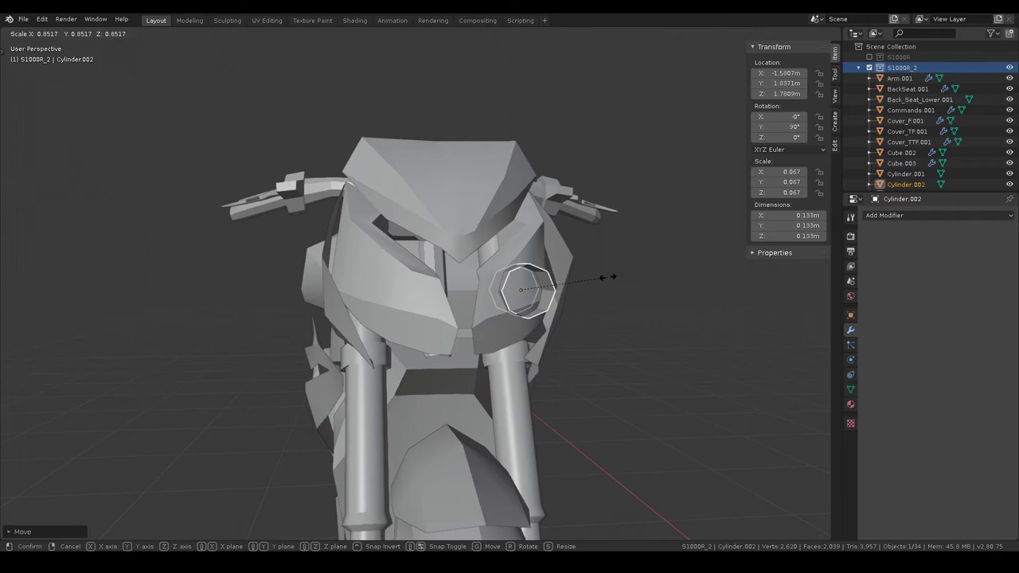
{"action": "left_click", "coordinate": [554, 294]}
{"action": "mouse_move", "coordinate": [554, 294]}
{"action": "middle_mouse_down"}
{"action": "mouse_move", "coordinate": [512, 288]}
{"action": "mouse_move", "coordinate": [589, 326]}
{"action": "mouse_move", "coordinate": [557, 322]}
{"action": "mouse_move", "coordinate": [418, 352]}
{"action": "mouse_move", "coordinate": [444, 319]}
{"action": "mouse_move", "coordinate": [426, 324]}
{"action": "middle_mouse_up"}
{"action": "key", "text": "g"}
{"action": "key", "text": "z"}
{"action": "left_click", "coordinate": [512, 287]}
{"action": "scroll", "coordinate": [589, 326], "scroll_direction": "up", "scroll_amount": 4}
{"action": "key", "text": "Tab"}
Step: Reshape the lamp by moving one vertex along X with proportional falloff
{"action": "scroll", "coordinate": [427, 324], "scroll_direction": "down", "scroll_amount": 5}
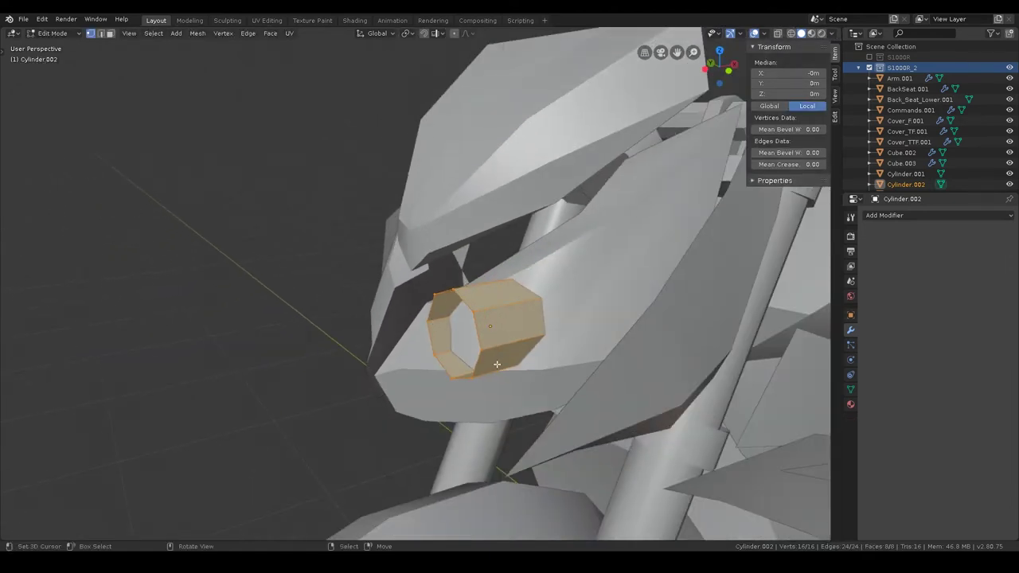
{"action": "left_click", "coordinate": [495, 307]}
{"action": "key", "text": "g"}
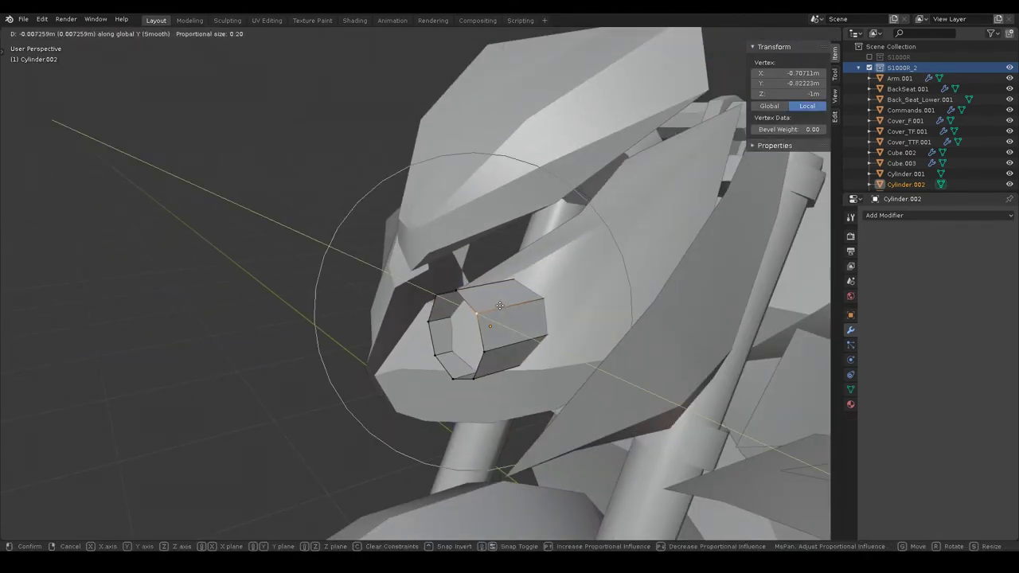
{"action": "scroll", "coordinate": [495, 306], "scroll_direction": "down", "scroll_amount": 3}
{"action": "key", "text": "x"}
{"action": "scroll", "coordinate": [508, 300], "scroll_direction": "up", "scroll_amount": 2}
{"action": "scroll", "coordinate": [508, 300], "scroll_direction": "up", "scroll_amount": 8}
{"action": "scroll", "coordinate": [529, 297], "scroll_direction": "down", "scroll_amount": 2}
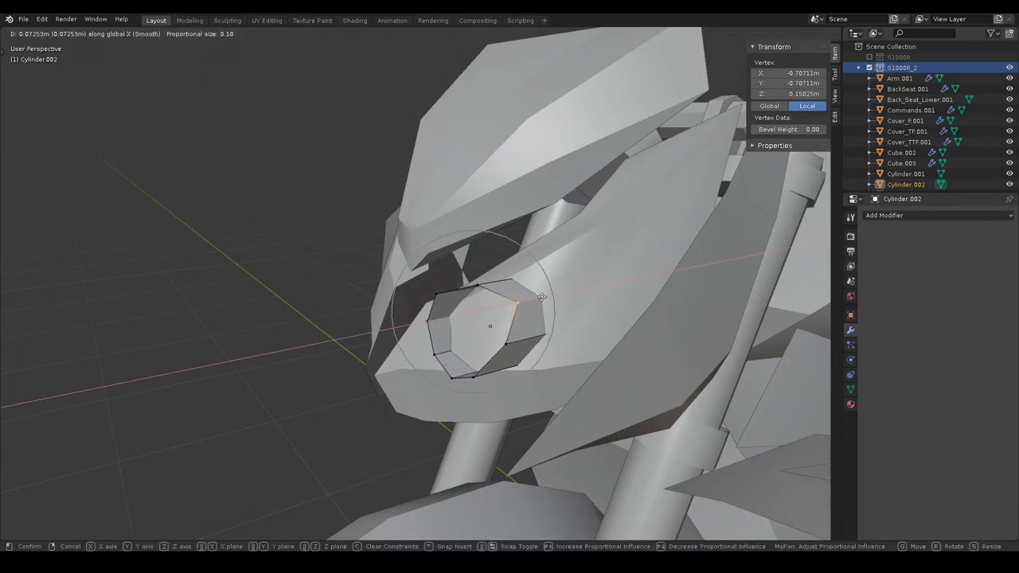
{"action": "scroll", "coordinate": [542, 297], "scroll_direction": "down", "scroll_amount": 4}
{"action": "scroll", "coordinate": [544, 296], "scroll_direction": "down", "scroll_amount": 1}
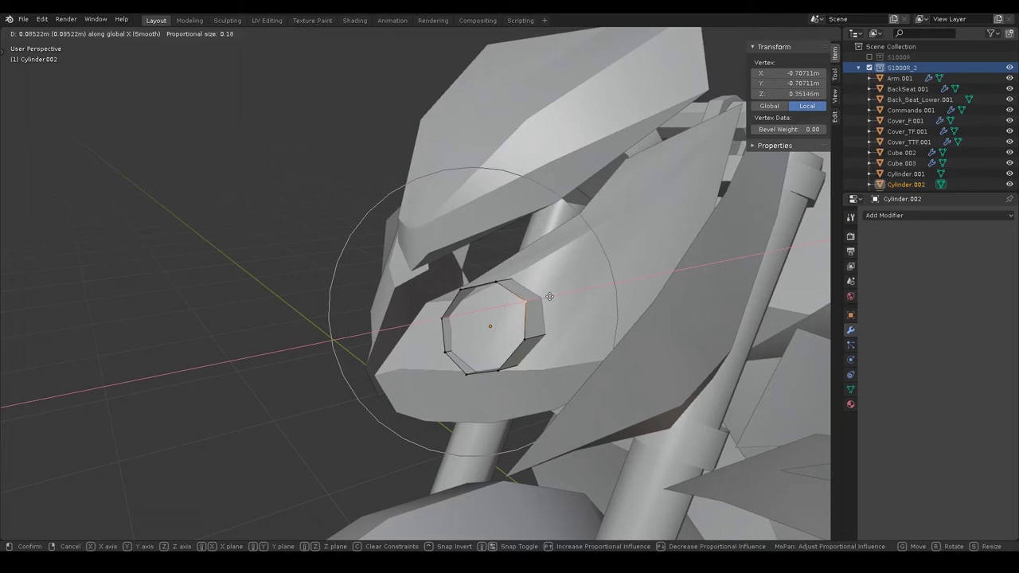
{"action": "left_click", "coordinate": [549, 296]}
{"action": "key", "text": "ctrl+Tab"}
{"action": "left_click", "coordinate": [546, 166]}
{"action": "mouse_move", "coordinate": [547, 175]}
{"action": "middle_mouse_down"}
{"action": "mouse_move", "coordinate": [570, 301]}
{"action": "mouse_move", "coordinate": [554, 290]}
{"action": "middle_mouse_up"}
Step: Select the lamp's front edge ring, extrude it in place, and scale it into an inner rim
{"action": "key", "text": "ctrl+Tab"}
{"action": "left_click", "coordinate": [557, 183]}
{"action": "left_click", "coordinate": [101, 33]}
{"action": "left_click", "coordinate": [572, 330], "text": "alt"}
{"action": "key", "text": "alt+a"}
{"action": "left_click", "coordinate": [571, 330], "text": "alt"}
{"action": "key", "text": "e"}
{"action": "right_click", "coordinate": [684, 351]}
{"action": "key", "text": "s"}
{"action": "right_click", "coordinate": [660, 346]}
{"action": "key", "text": "s"}
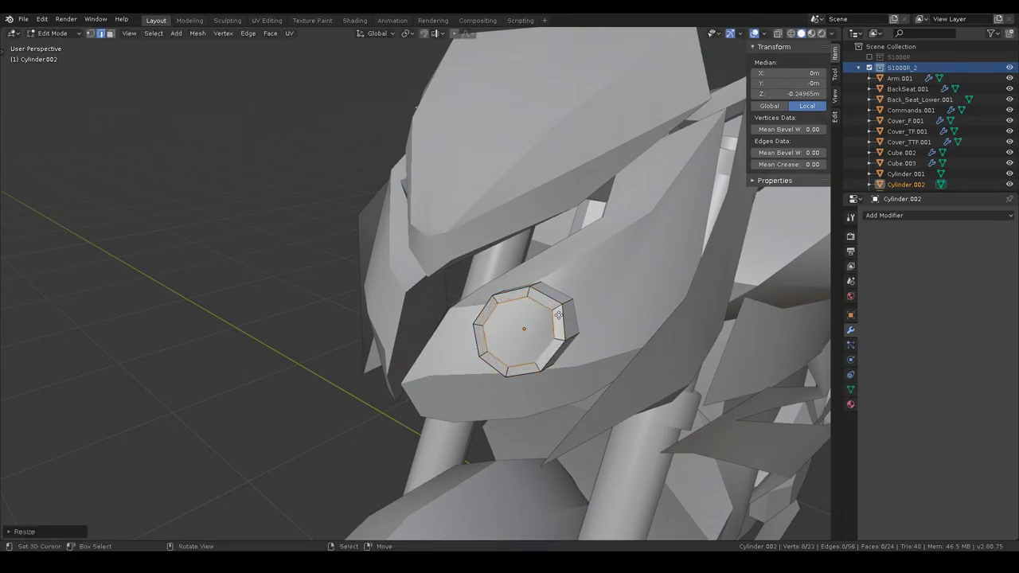
Step: Move the inner ring along Y and extrude it inward along X
{"action": "key", "text": "g"}
{"action": "key", "text": "y"}
{"action": "key", "text": "e"}
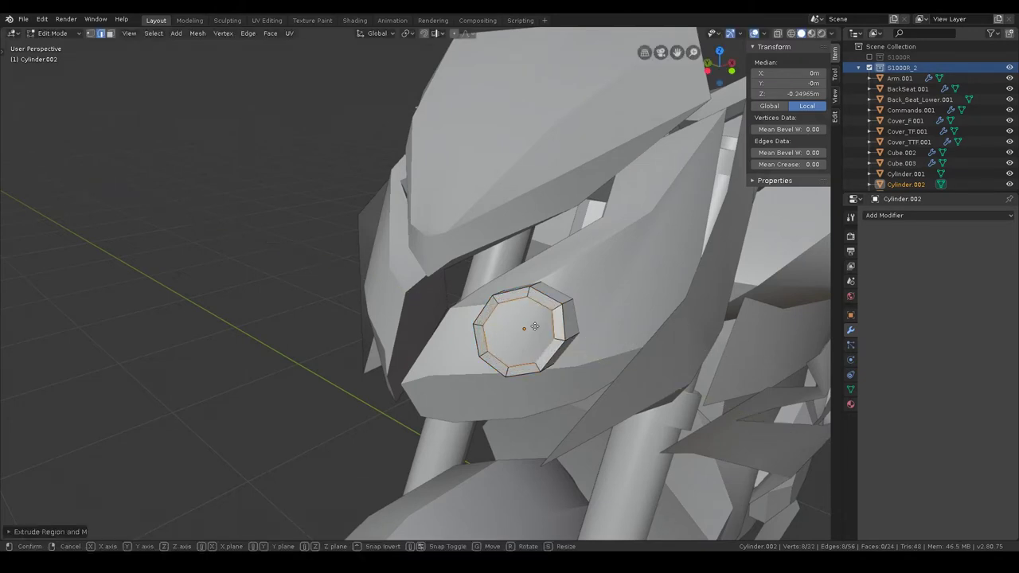
{"action": "key", "text": "x"}
{"action": "left_click", "coordinate": [538, 321]}
Step: Fill the two remaining gaps in the ring with faces and return to Object Mode
{"action": "mouse_move", "coordinate": [538, 321]}
{"action": "middle_mouse_down"}
{"action": "mouse_move", "coordinate": [447, 252]}
{"action": "mouse_move", "coordinate": [569, 293]}
{"action": "middle_mouse_up"}
{"action": "key", "text": "2"}
{"action": "left_click", "coordinate": [446, 252]}
{"action": "scroll", "coordinate": [568, 293], "scroll_direction": "up", "scroll_amount": 2}
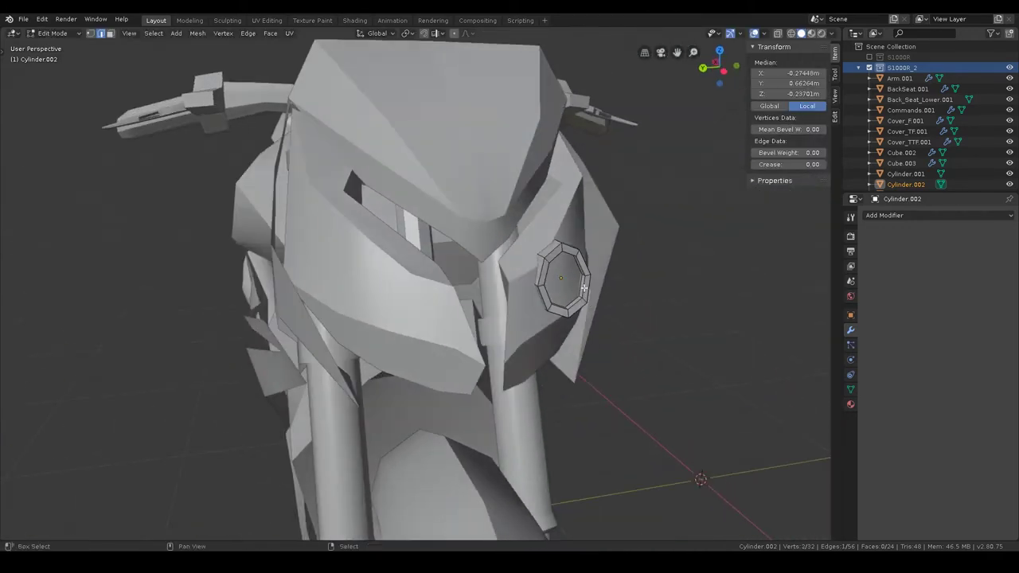
{"action": "scroll", "coordinate": [580, 280], "scroll_direction": "up", "scroll_amount": 4}
{"action": "key", "text": "f"}
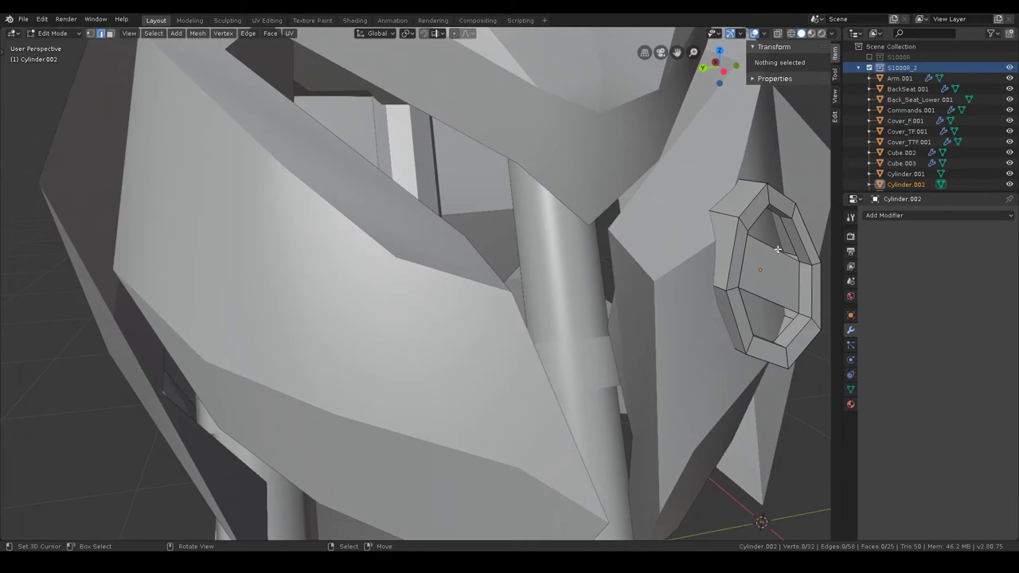
{"action": "key", "text": "f"}
{"action": "key", "text": "Tab"}
{"action": "middle_click_drag", "start_coordinate": [764, 275], "coordinate": [687, 212]}
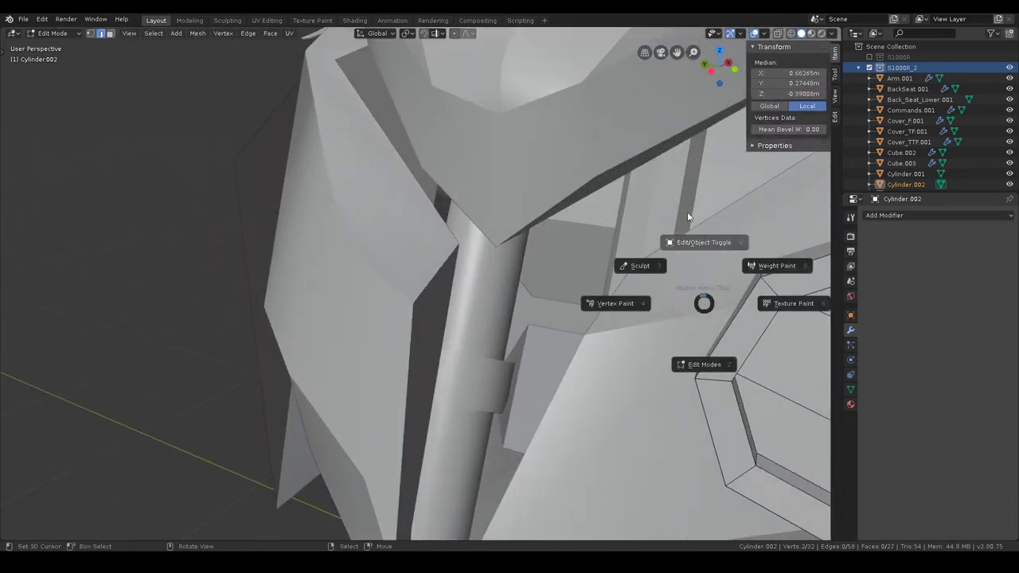
{"action": "middle_click_drag", "start_coordinate": [644, 305], "coordinate": [570, 313]}
Step: Shade the octagonal lamp smooth and enable Auto Smooth in its mesh data
{"action": "middle_click_drag", "start_coordinate": [493, 321], "coordinate": [552, 334]}
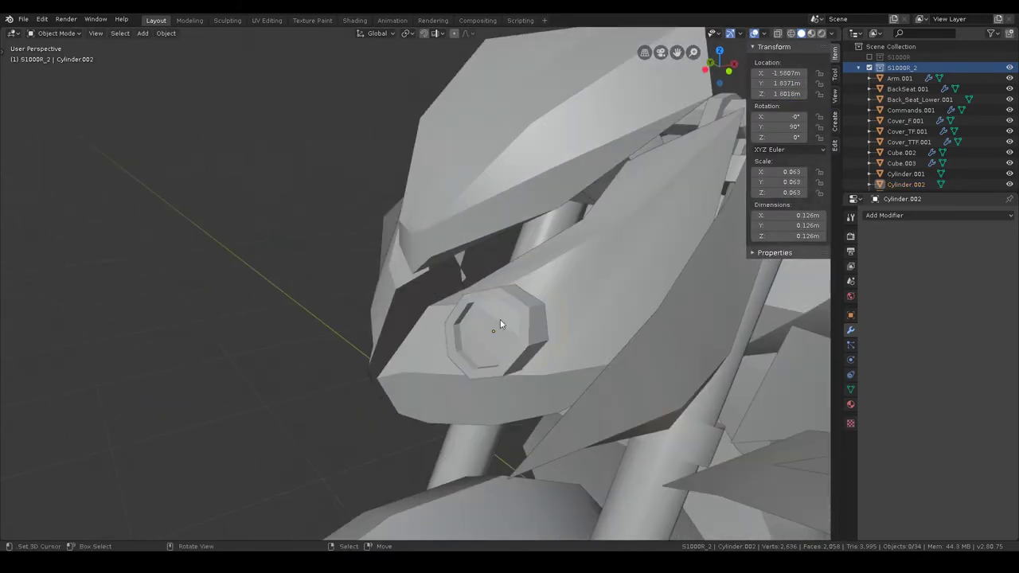
{"action": "key", "text": "Tab"}
{"action": "key", "text": "Tab"}
{"action": "right_click", "coordinate": [521, 303]}
{"action": "left_click", "coordinate": [520, 302]}
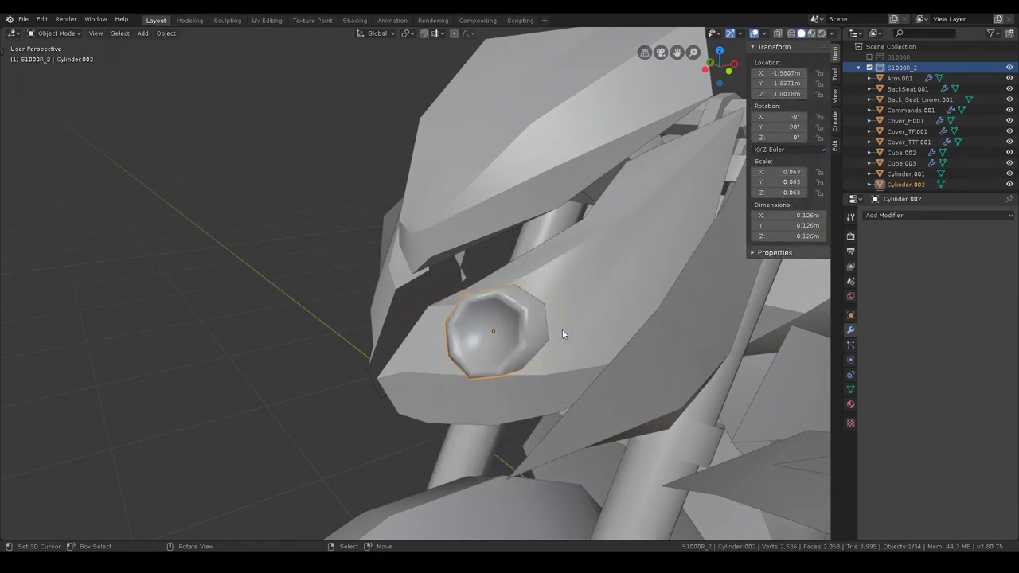
{"action": "left_click", "coordinate": [850, 390]}
{"action": "left_click", "coordinate": [882, 410]}
{"action": "mouse_move", "coordinate": [730, 382]}
{"action": "middle_mouse_down"}
{"action": "mouse_move", "coordinate": [521, 314]}
{"action": "mouse_move", "coordinate": [523, 273]}
{"action": "mouse_move", "coordinate": [659, 334]}
{"action": "mouse_move", "coordinate": [560, 333]}
{"action": "mouse_move", "coordinate": [559, 304]}
{"action": "mouse_move", "coordinate": [413, 295]}
{"action": "mouse_move", "coordinate": [443, 299]}
{"action": "mouse_move", "coordinate": [424, 289]}
{"action": "mouse_move", "coordinate": [434, 292]}
{"action": "mouse_move", "coordinate": [367, 325]}
{"action": "mouse_move", "coordinate": [485, 304]}
{"action": "middle_mouse_up"}
{"action": "scroll", "coordinate": [365, 327], "scroll_direction": "down", "scroll_amount": 4}
Step: Select two adjacent faces on the Light_FR.001 headlight in Edit Mode
{"action": "key", "text": "a"}
{"action": "scroll", "coordinate": [485, 305], "scroll_direction": "up", "scroll_amount": 5}
{"action": "left_click", "coordinate": [416, 305]}
{"action": "key", "text": "ctrl+Tab"}
{"action": "left_click", "coordinate": [426, 172]}
{"action": "scroll", "coordinate": [426, 171], "scroll_direction": "up", "scroll_amount": 5}
{"action": "middle_click_drag", "start_coordinate": [426, 171], "coordinate": [378, 242]}
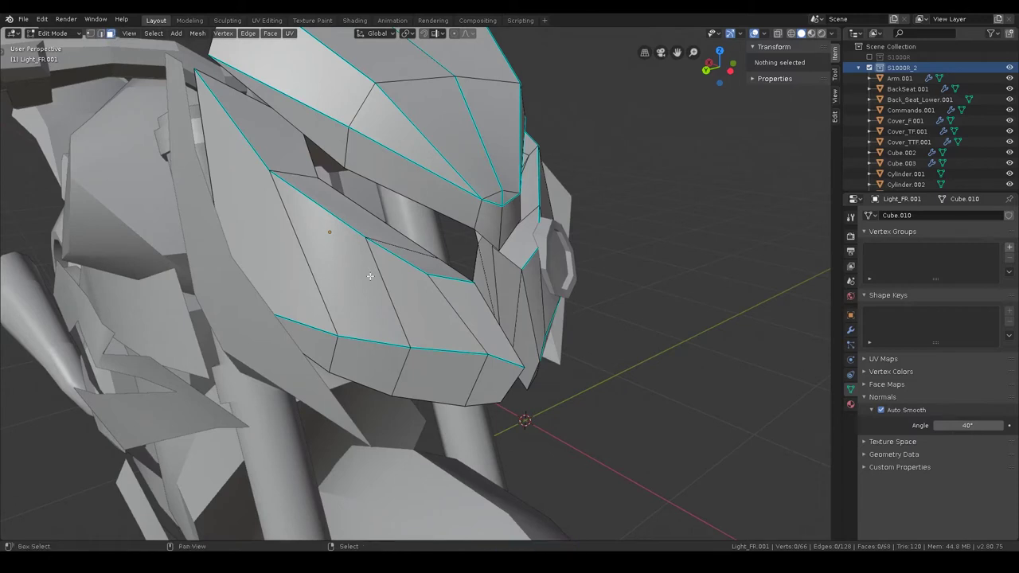
{"action": "left_click", "coordinate": [370, 276]}
{"action": "left_click", "coordinate": [427, 301], "text": "shift"}
{"action": "left_click", "coordinate": [473, 308], "text": "shift"}
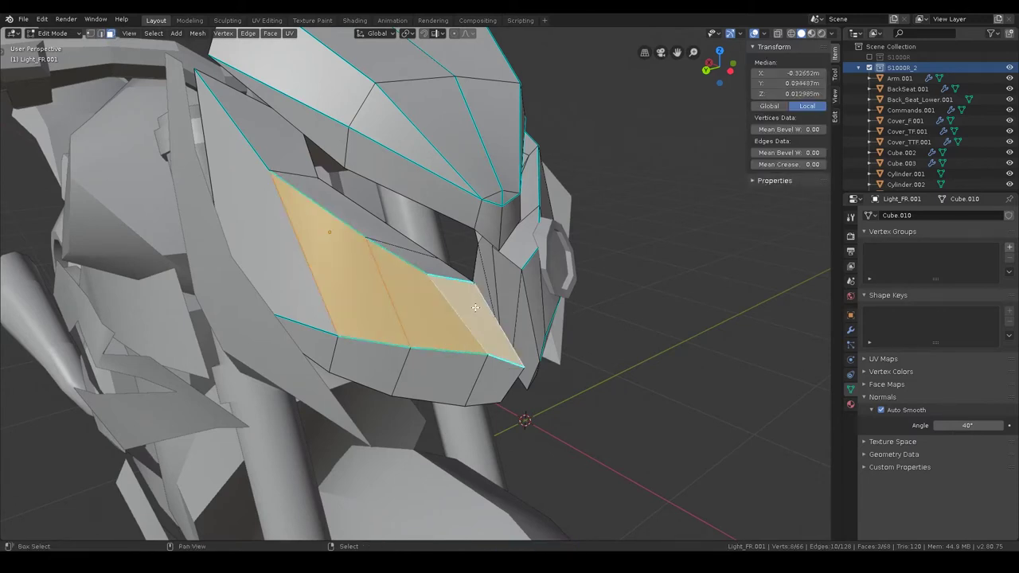
{"action": "left_click", "coordinate": [471, 280], "text": "shift"}
Step: Duplicate the two faces, separate them into Light_FR.002, and nudge it into place
{"action": "key", "text": "shift+d"}
{"action": "right_click", "coordinate": [471, 281]}
{"action": "key", "text": "p"}
{"action": "left_click", "coordinate": [471, 281]}
{"action": "key", "text": "ctrl+Tab"}
{"action": "left_click", "coordinate": [415, 316]}
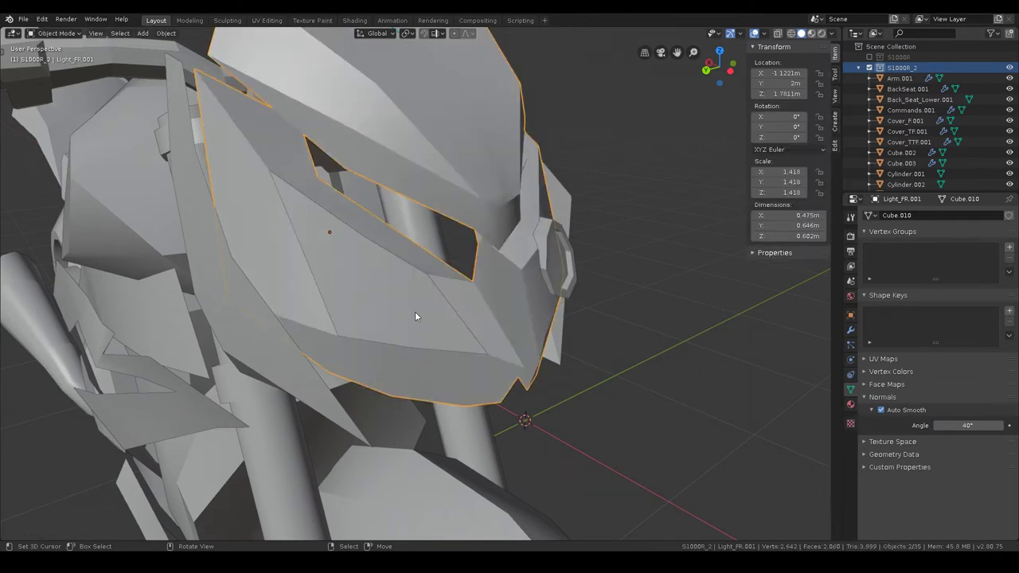
{"action": "key", "text": "h"}
{"action": "left_click", "coordinate": [379, 277]}
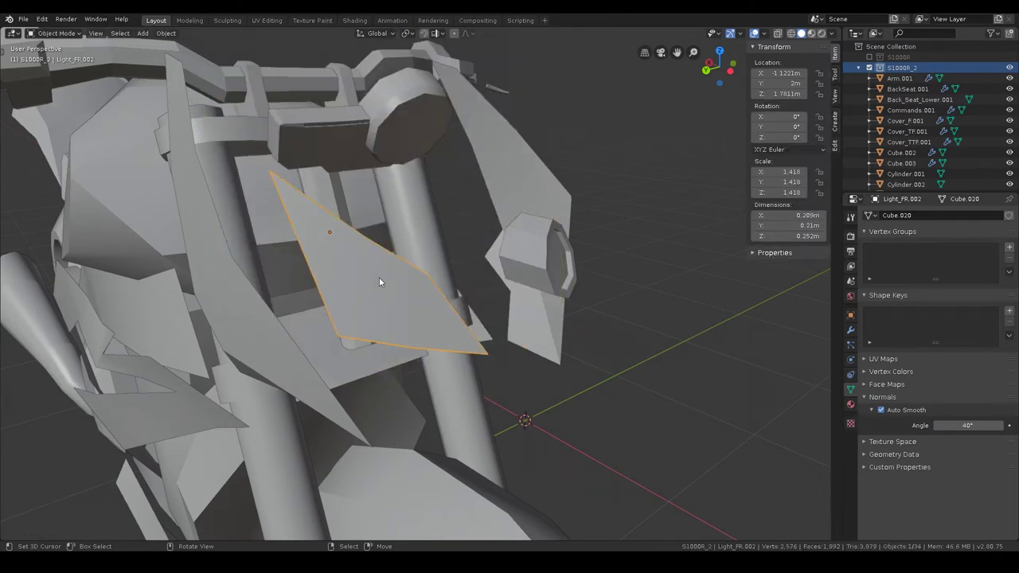
{"action": "key", "text": "g"}
{"action": "left_click", "coordinate": [391, 291]}
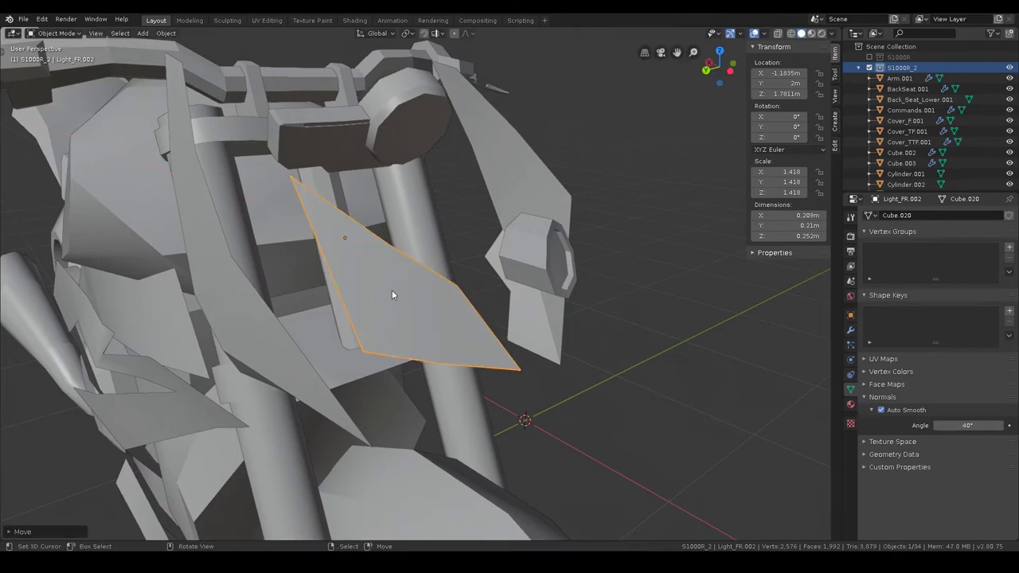
{"action": "key", "text": "alt+h"}
Step: In Edit Mode on the separated faces, select the connected strip and scale it down
{"action": "left_click", "coordinate": [403, 288]}
{"action": "key", "text": "ctrl+Tab"}
{"action": "left_click", "coordinate": [548, 232]}
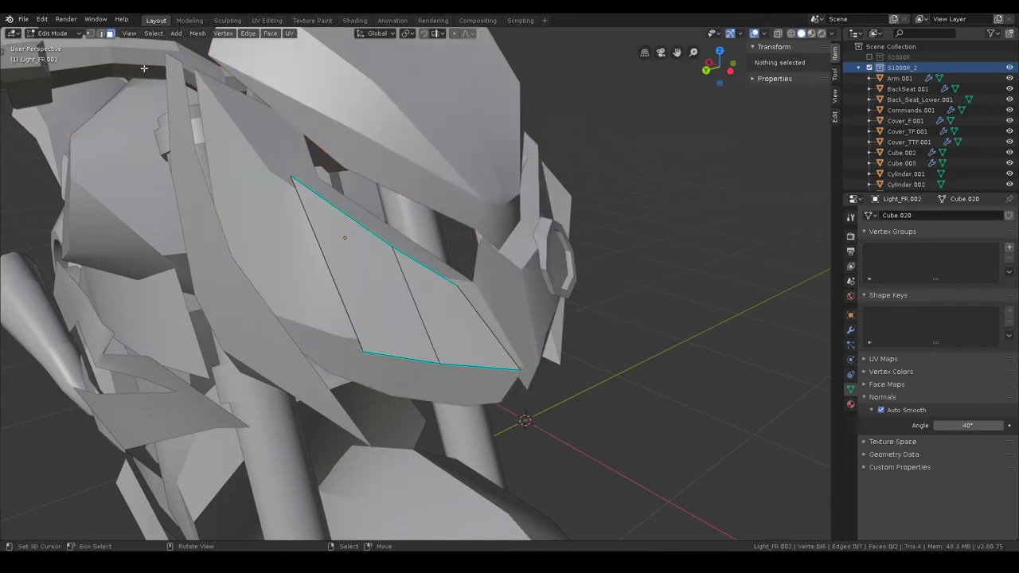
{"action": "left_click", "coordinate": [504, 289]}
{"action": "key", "text": "ctrl+l"}
{"action": "key", "text": "s"}
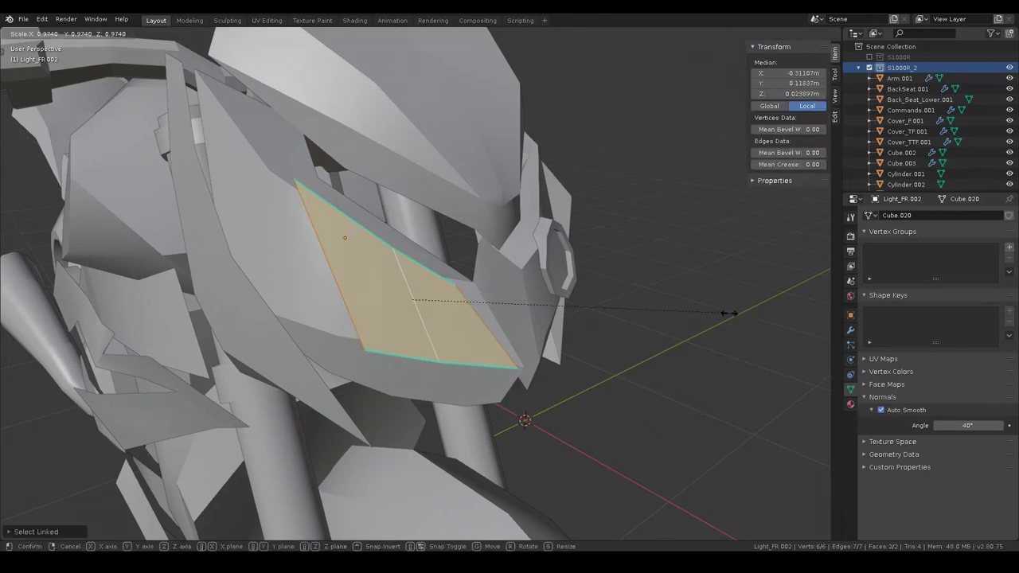
{"action": "left_click", "coordinate": [613, 305]}
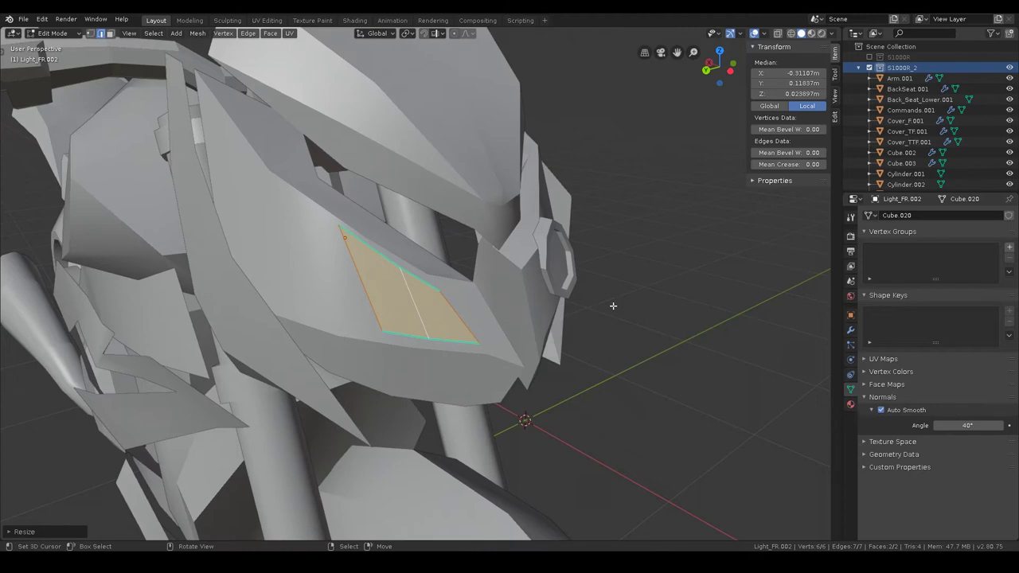
Step: Extrude and scale the strip into a rim, then extrude it along X
{"action": "key", "text": "e"}
{"action": "key", "text": "s"}
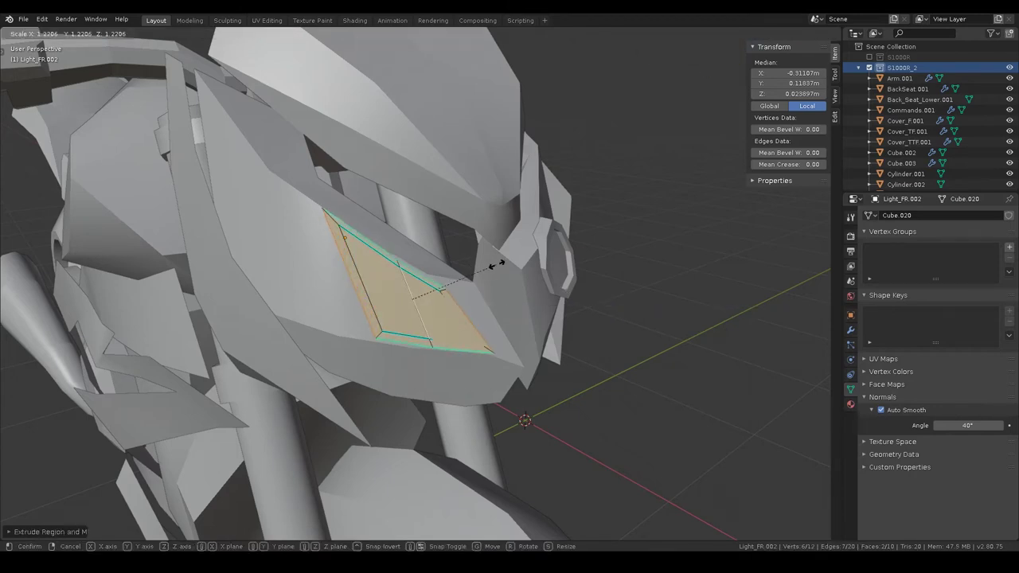
{"action": "left_click", "coordinate": [507, 265]}
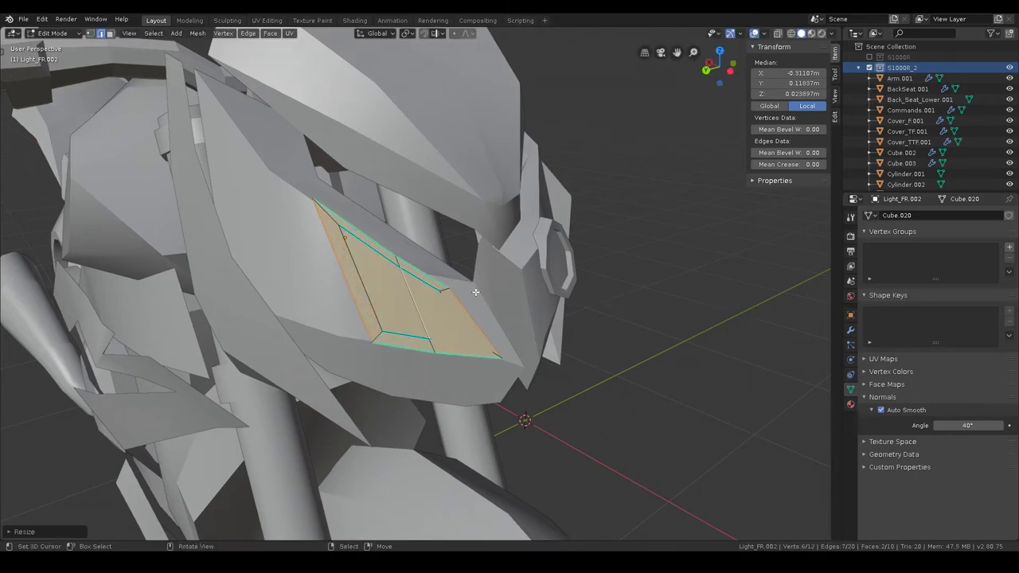
{"action": "middle_click_drag", "start_coordinate": [429, 331], "coordinate": [470, 339]}
{"action": "key", "text": "e"}
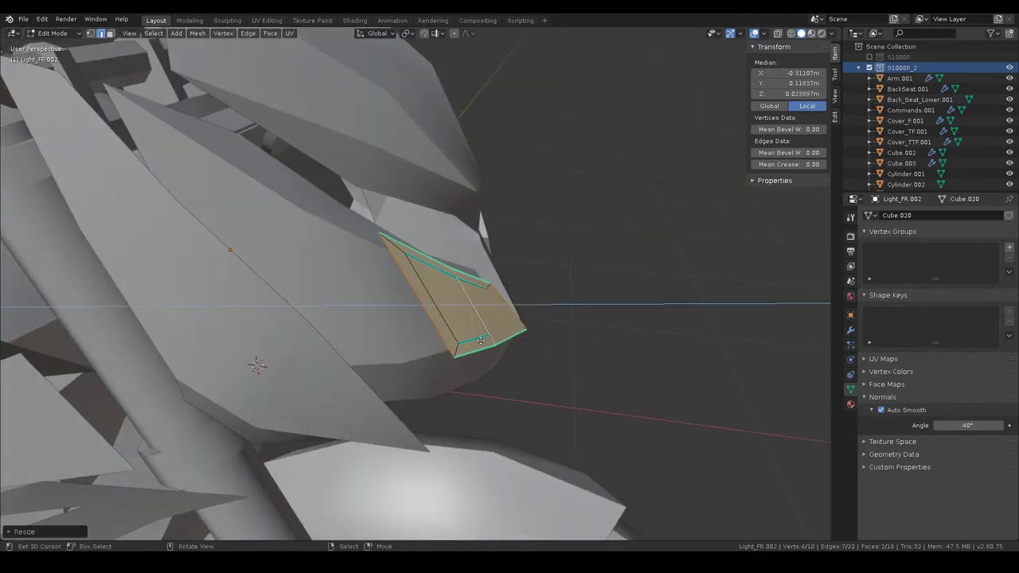
{"action": "key", "text": "y"}
{"action": "key", "text": "e"}
{"action": "key", "text": "x"}
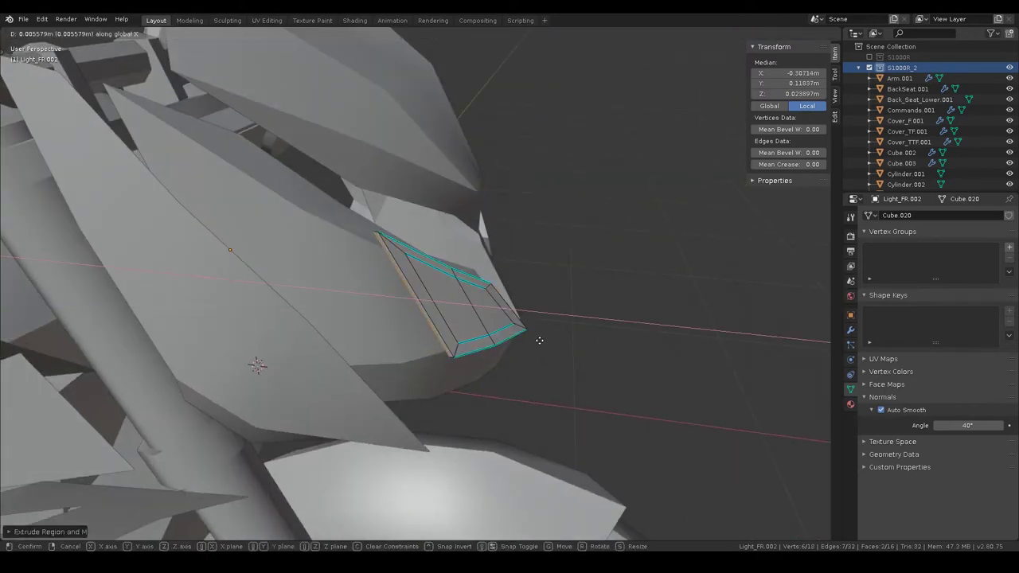
{"action": "left_click", "coordinate": [497, 329]}
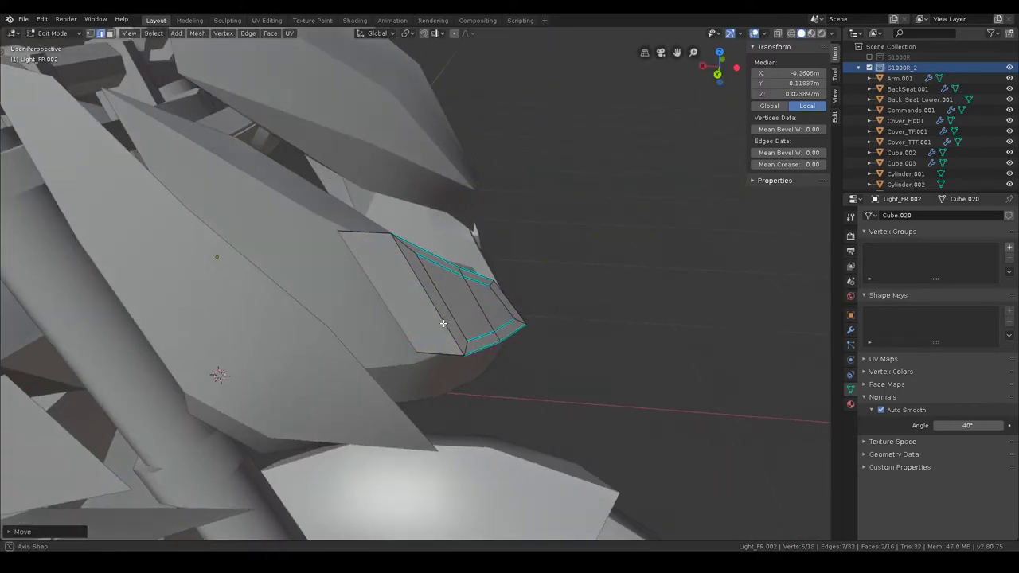
Step: Delete the selected faces using see-through view, then return to solid shading
{"action": "key", "text": "alt+z"}
{"action": "key", "text": "x"}
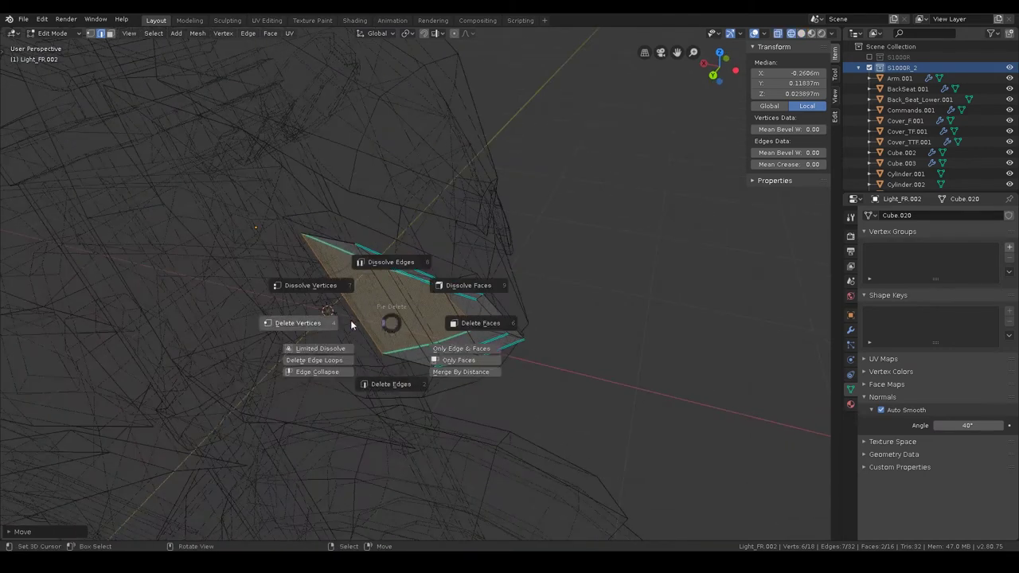
{"action": "left_click", "coordinate": [474, 320]}
{"action": "key", "text": "z"}
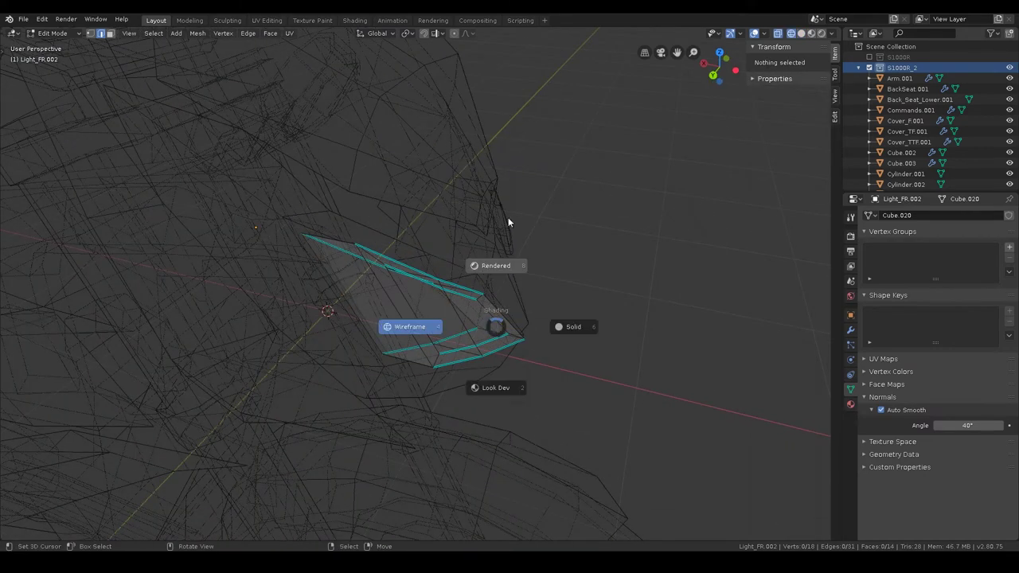
{"action": "left_click", "coordinate": [569, 325]}
{"action": "middle_click_drag", "start_coordinate": [569, 325], "coordinate": [398, 299]}
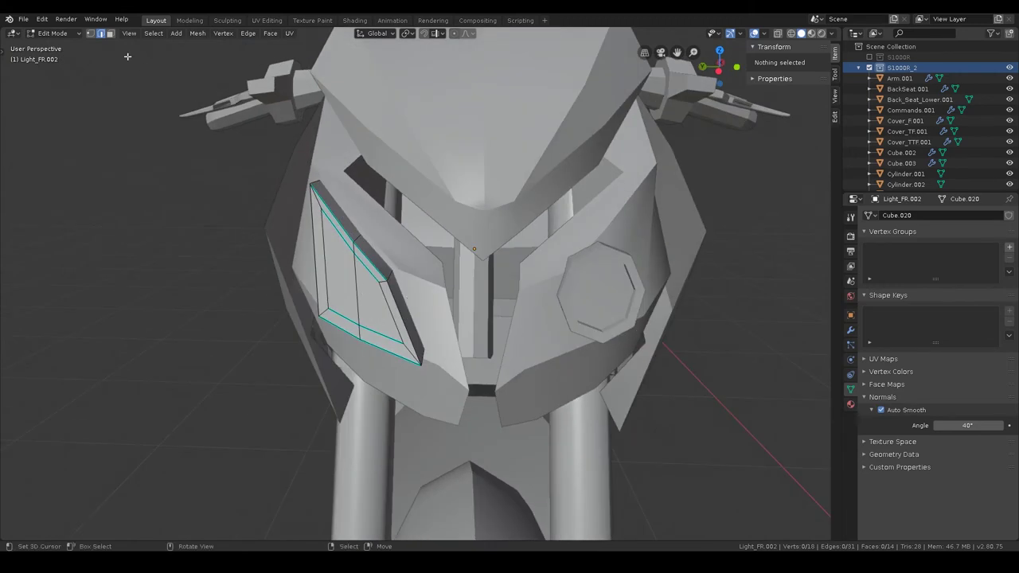
Step: Extrude the two light panel faces along their normal to recess them
{"action": "left_click", "coordinate": [367, 296]}
{"action": "left_click", "coordinate": [338, 263], "text": "shift"}
{"action": "middle_click_drag", "start_coordinate": [338, 263], "coordinate": [512, 305]}
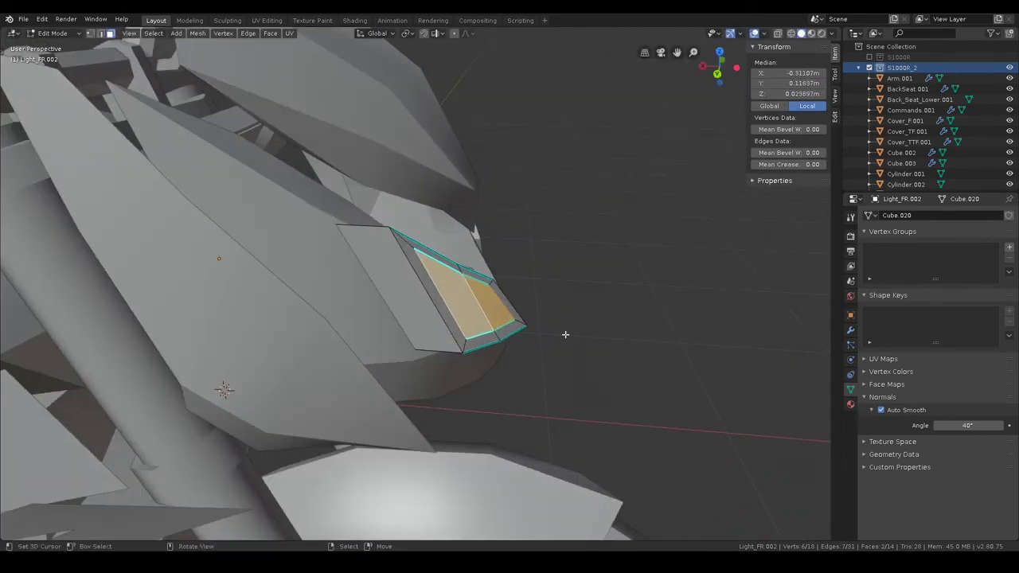
{"action": "key", "text": "e"}
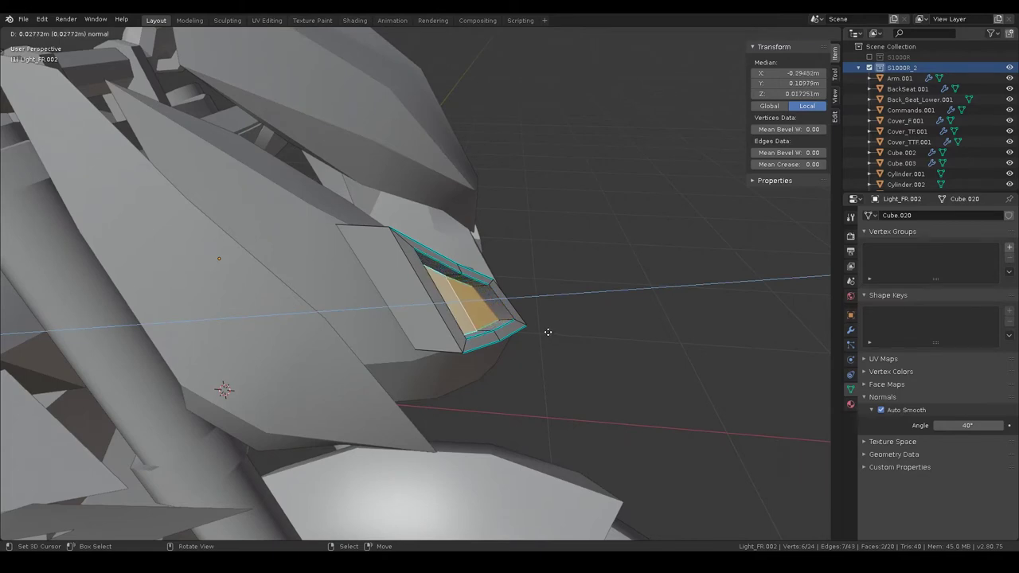
{"action": "left_click", "coordinate": [548, 332]}
Step: In Object Mode, move Light_FR.002 along X to -1.1377 m
{"action": "key", "text": "Tab"}
{"action": "mouse_move", "coordinate": [546, 154]}
{"action": "middle_mouse_down"}
{"action": "mouse_move", "coordinate": [430, 243]}
{"action": "mouse_move", "coordinate": [446, 231]}
{"action": "mouse_move", "coordinate": [523, 256]}
{"action": "mouse_move", "coordinate": [582, 329]}
{"action": "middle_mouse_up"}
{"action": "key", "text": "g"}
{"action": "key", "text": "y"}
{"action": "key", "text": "Escape"}
{"action": "key", "text": "g"}
{"action": "key", "text": "x"}
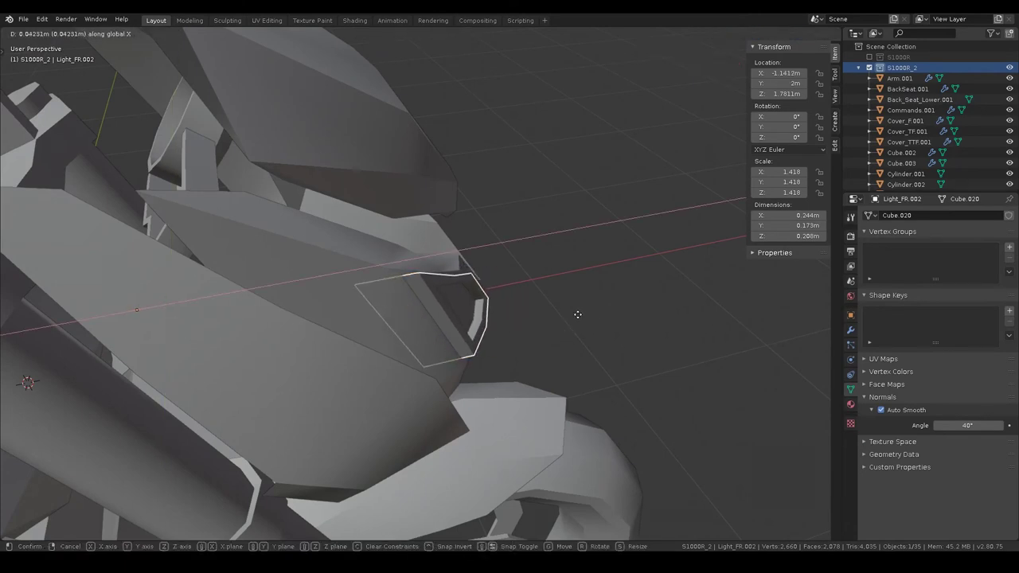
{"action": "left_click", "coordinate": [574, 314]}
Step: Save s1000r.blend and zoom in close to the headlight
{"action": "middle_click_drag", "start_coordinate": [630, 172], "coordinate": [502, 166]}
{"action": "key", "text": "ctrl+s"}
{"action": "middle_click_drag", "start_coordinate": [537, 209], "coordinate": [498, 165]}
{"action": "scroll", "coordinate": [494, 185], "scroll_direction": "up", "scroll_amount": 3}
{"action": "mouse_move", "coordinate": [488, 225]}
{"action": "middle_mouse_down"}
{"action": "mouse_move", "coordinate": [534, 226]}
{"action": "mouse_move", "coordinate": [499, 238]}
{"action": "middle_mouse_up"}
{"action": "scroll", "coordinate": [478, 255], "scroll_direction": "up", "scroll_amount": 5}
Step: Enter Edit Mode on the eye-shaped headlight inset with wireframe display
{"action": "scroll", "coordinate": [383, 289], "scroll_direction": "up", "scroll_amount": 2}
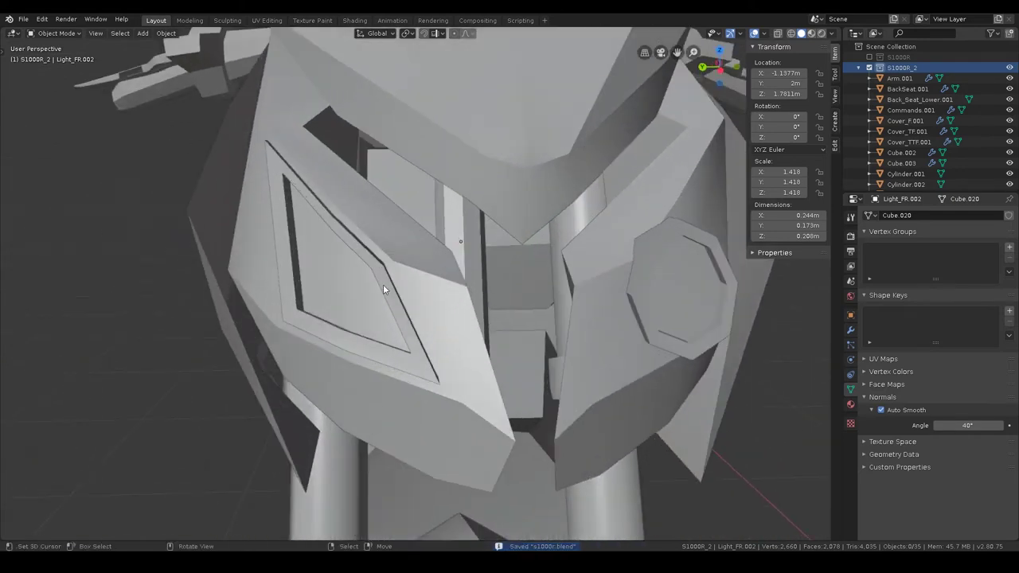
{"action": "left_click", "coordinate": [319, 225]}
{"action": "key", "text": "Tab"}
{"action": "mouse_move", "coordinate": [357, 157]}
{"action": "middle_mouse_down"}
{"action": "mouse_move", "coordinate": [334, 218]}
{"action": "mouse_move", "coordinate": [398, 179]}
{"action": "middle_mouse_up"}
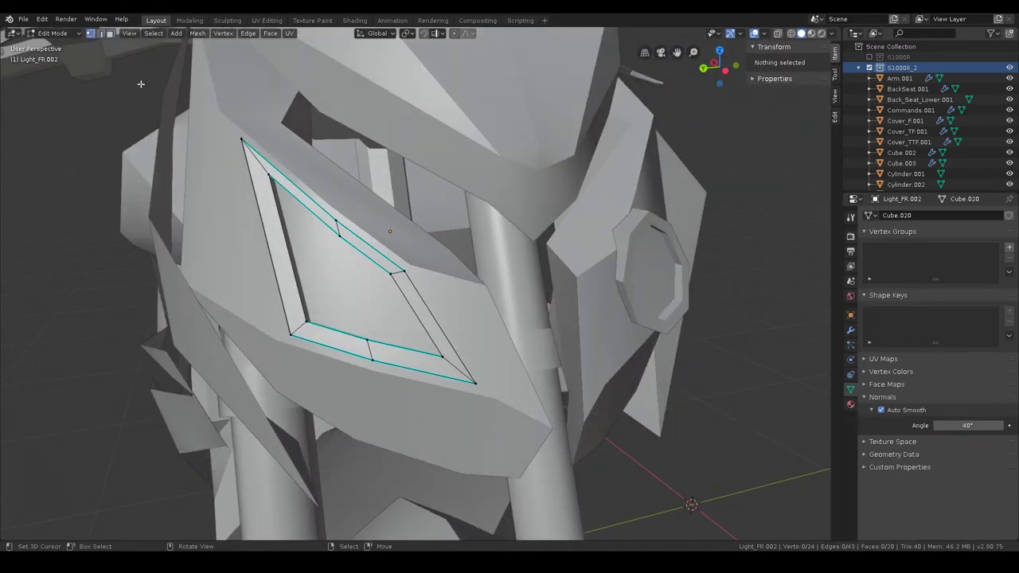
{"action": "key", "text": "z"}
{"action": "left_click", "coordinate": [202, 225]}
Step: Box-select the upper rim edges and raise them along Z
{"action": "left_click_drag", "start_coordinate": [310, 195], "coordinate": [362, 270]}
{"action": "mouse_move", "coordinate": [380, 251]}
{"action": "middle_mouse_down"}
{"action": "mouse_move", "coordinate": [346, 278]}
{"action": "mouse_move", "coordinate": [347, 249]}
{"action": "middle_mouse_up"}
{"action": "key", "text": "KP_1"}
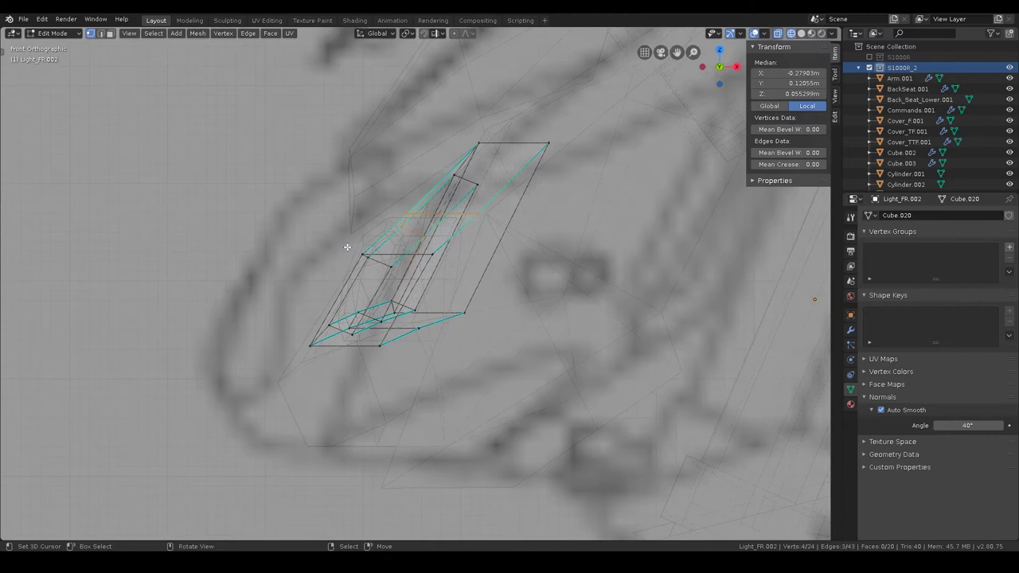
{"action": "key", "text": "KP_3"}
{"action": "key", "text": "z"}
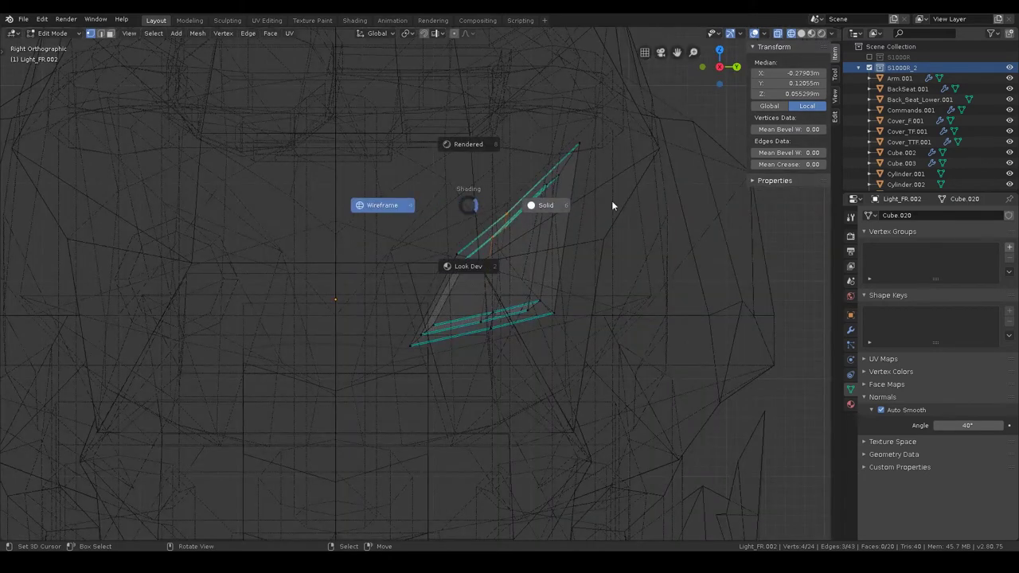
{"action": "left_click", "coordinate": [611, 205]}
{"action": "key", "text": "g"}
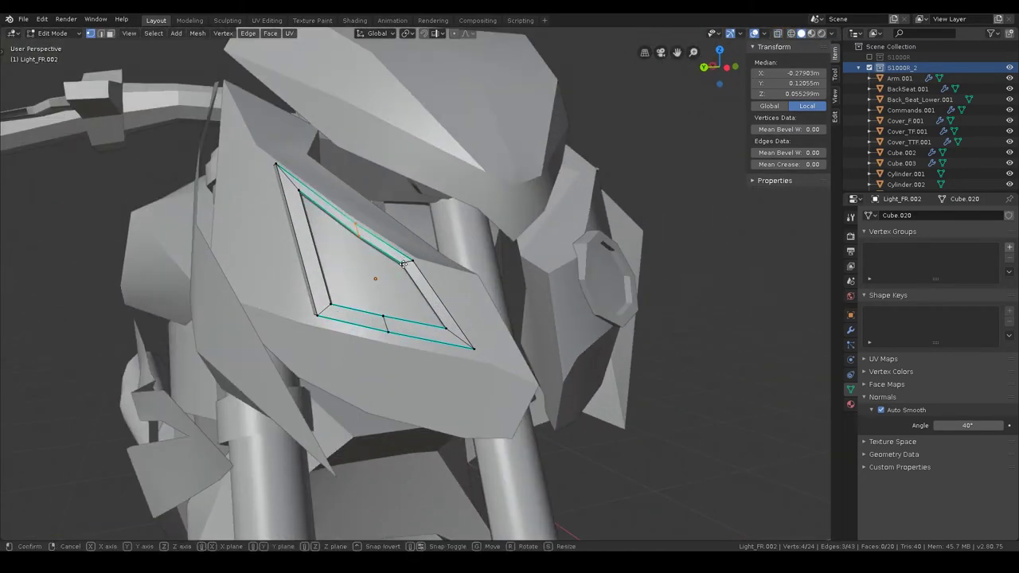
{"action": "key", "text": "z"}
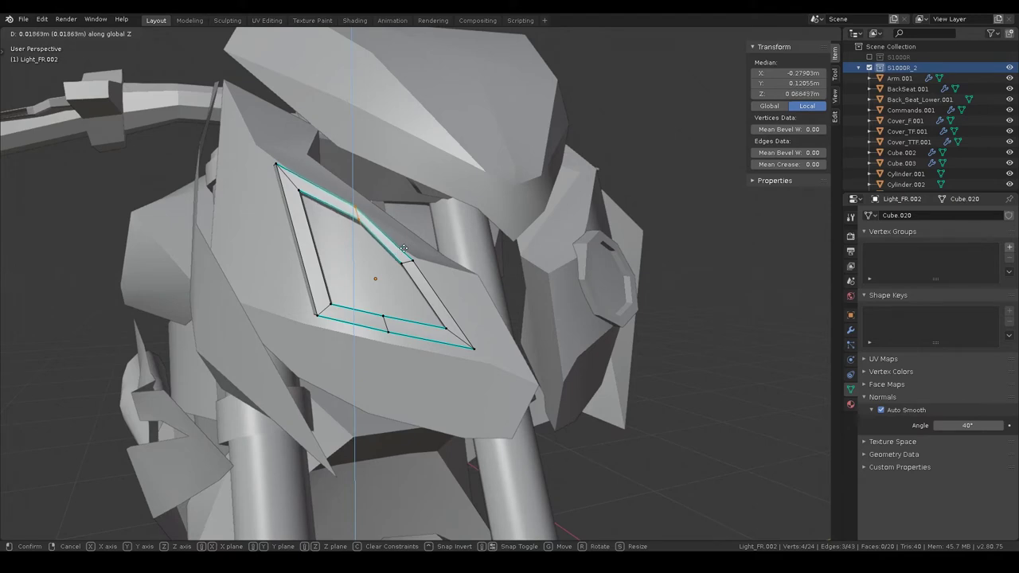
{"action": "left_click", "coordinate": [404, 247]}
Step: Move the lower-right tip vertices and another tip vertex vertically along Z
{"action": "key", "text": "alt+a"}
{"action": "key", "text": "z"}
{"action": "left_click", "coordinate": [446, 316]}
{"action": "left_click_drag", "start_coordinate": [446, 316], "coordinate": [484, 380]}
{"action": "key", "text": "g"}
{"action": "key", "text": "z"}
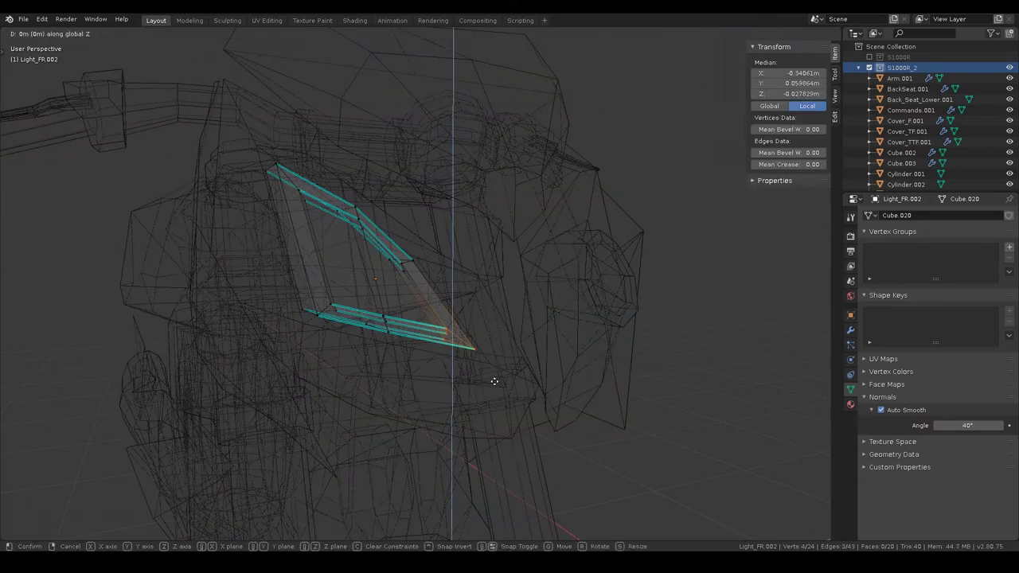
{"action": "left_click", "coordinate": [496, 352]}
{"action": "key", "text": "b"}
{"action": "left_click_drag", "start_coordinate": [386, 302], "coordinate": [409, 352]}
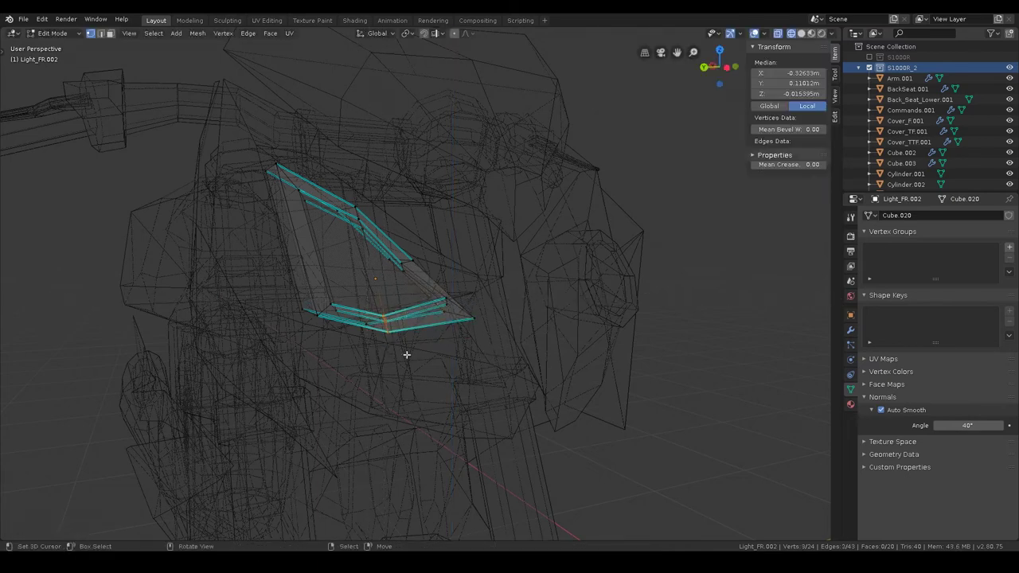
{"action": "key", "text": "g"}
{"action": "key", "text": "z"}
{"action": "left_click", "coordinate": [411, 363]}
Step: Reselect the lower rim strip vertices and reposition them from the side view
{"action": "middle_click_drag", "start_coordinate": [411, 363], "coordinate": [406, 360]}
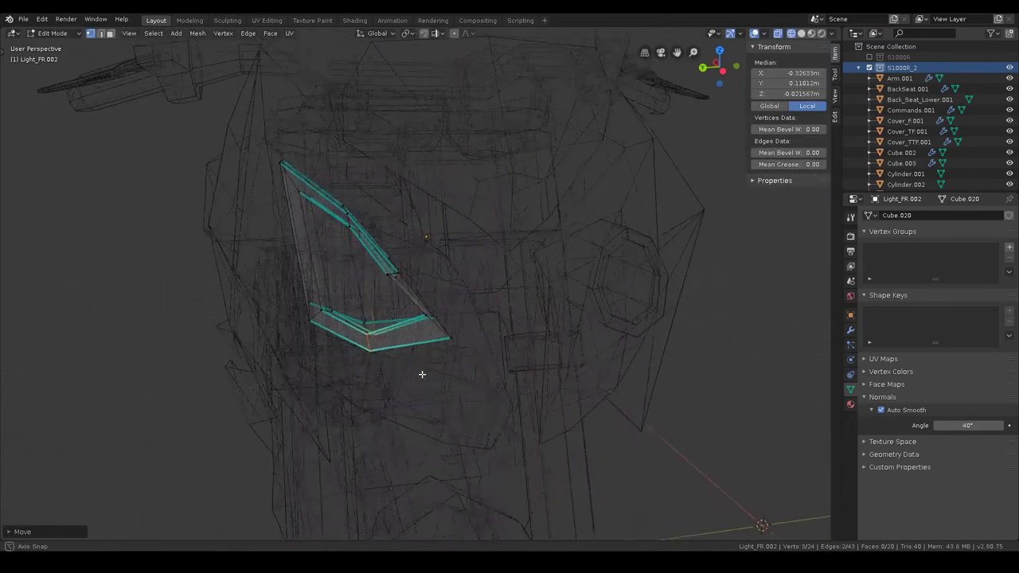
{"action": "left_click", "coordinate": [405, 354]}
{"action": "key", "text": "alt+a"}
{"action": "left_click_drag", "start_coordinate": [359, 318], "coordinate": [394, 365]}
{"action": "key", "text": "ctrl+KP_3"}
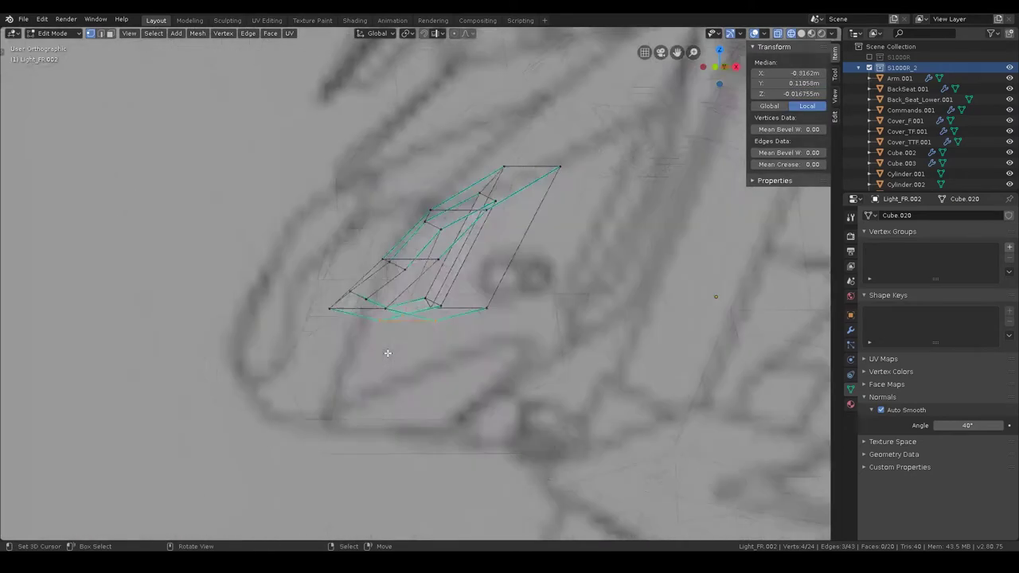
{"action": "key", "text": "g"}
{"action": "left_click", "coordinate": [392, 363]}
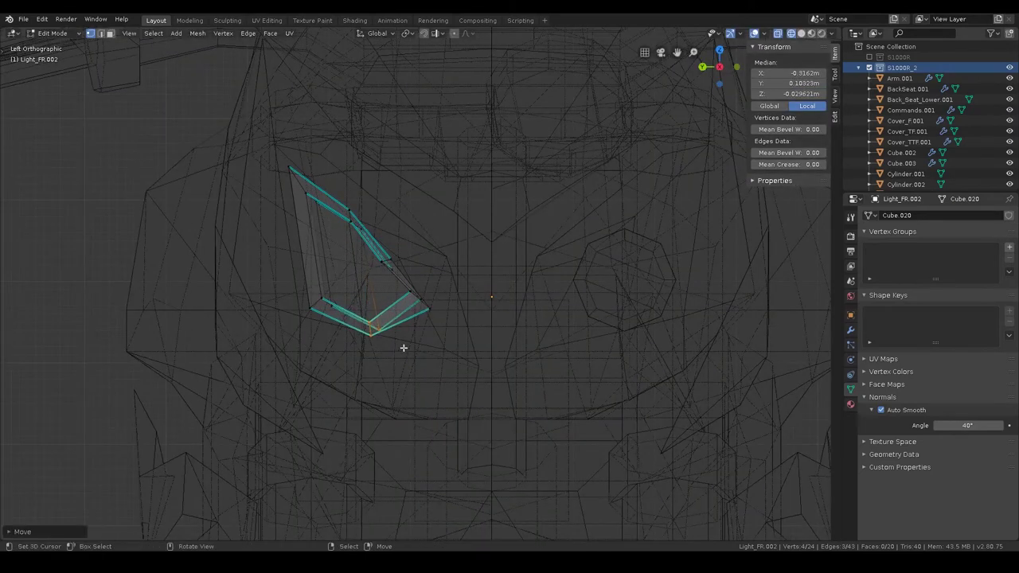
Step: Return to solid display and Object Mode, then save s1000r.blend
{"action": "key", "text": "alt+a"}
{"action": "key", "text": "z"}
{"action": "left_click", "coordinate": [523, 336]}
{"action": "mouse_move", "coordinate": [524, 336]}
{"action": "middle_mouse_down"}
{"action": "mouse_move", "coordinate": [463, 373]}
{"action": "mouse_move", "coordinate": [432, 364]}
{"action": "middle_mouse_up"}
{"action": "key", "text": "l"}
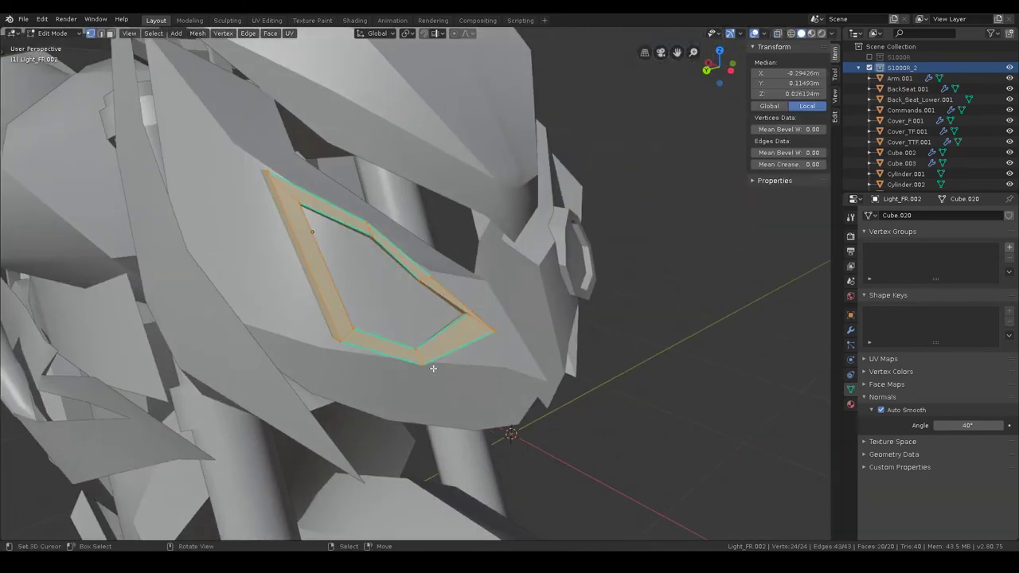
{"action": "key", "text": "Tab"}
{"action": "middle_click_drag", "start_coordinate": [449, 243], "coordinate": [490, 266]}
{"action": "mouse_move", "coordinate": [488, 349]}
{"action": "middle_mouse_down"}
{"action": "mouse_move", "coordinate": [378, 330]}
{"action": "mouse_move", "coordinate": [571, 329]}
{"action": "mouse_move", "coordinate": [496, 309]}
{"action": "middle_mouse_up"}
{"action": "key", "text": "ctrl+s"}
{"action": "left_click", "coordinate": [465, 320]}
Step: Hide the cowl cover piece to expose the headlight inset
{"action": "key", "text": "ctrl+Tab"}
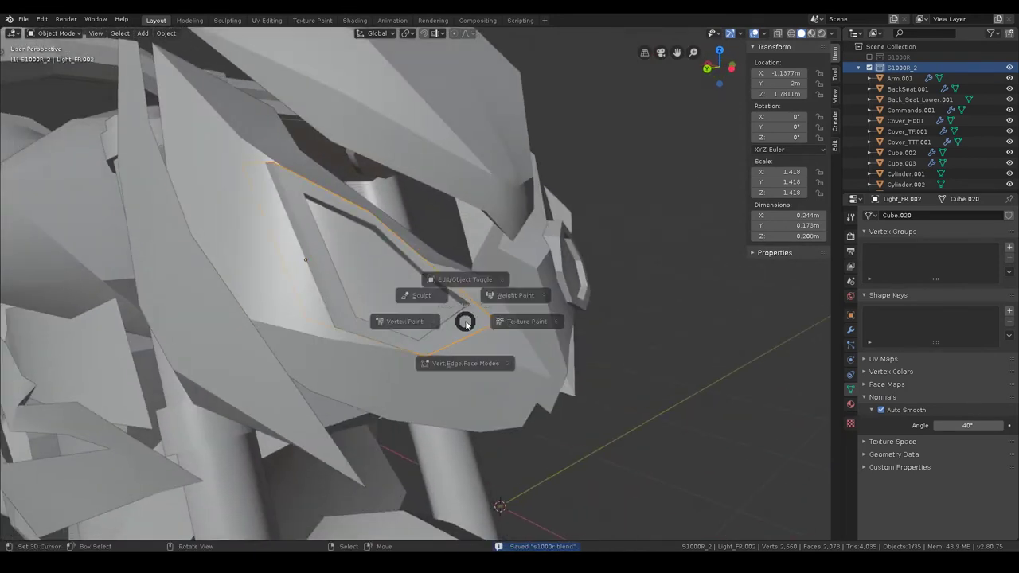
{"action": "left_click", "coordinate": [404, 298]}
{"action": "middle_click_drag", "start_coordinate": [404, 297], "coordinate": [415, 304]}
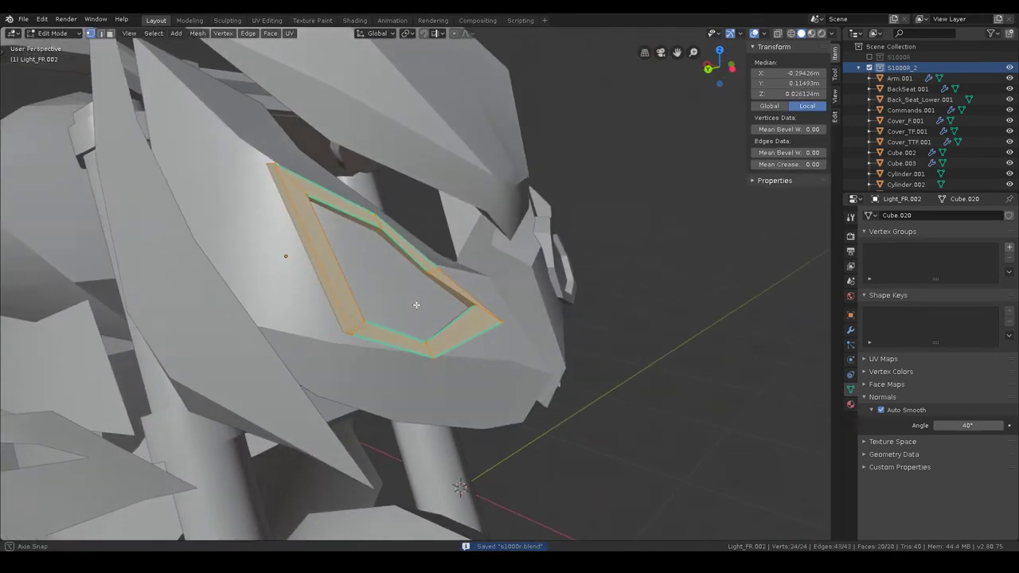
{"action": "key", "text": "Tab"}
{"action": "left_click", "coordinate": [394, 267]}
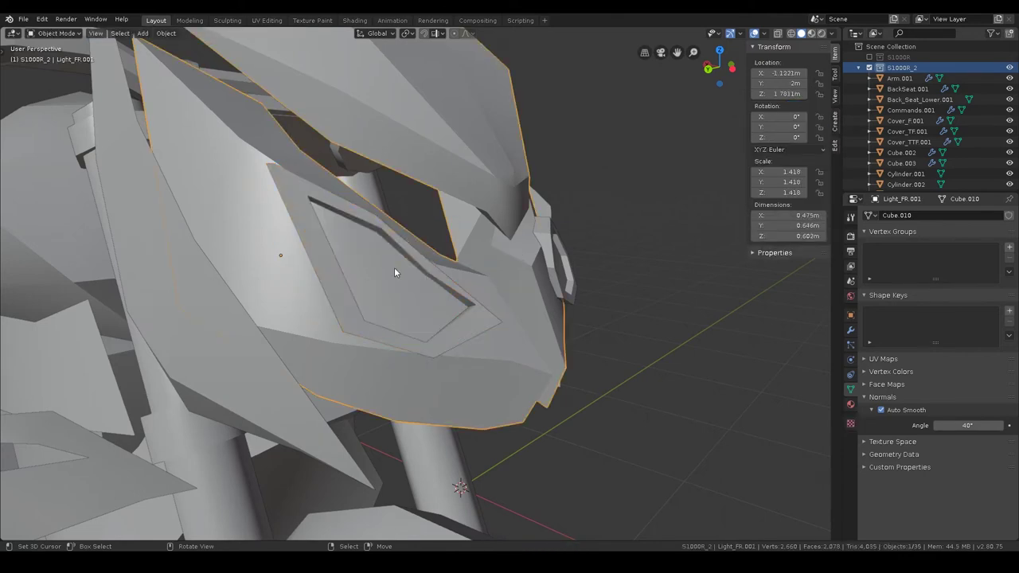
{"action": "key", "text": "h"}
Step: Select the two recess faces of the headlight inset in face mode
{"action": "left_click", "coordinate": [384, 287]}
{"action": "key", "text": "ctrl+Tab"}
{"action": "left_click", "coordinate": [396, 268]}
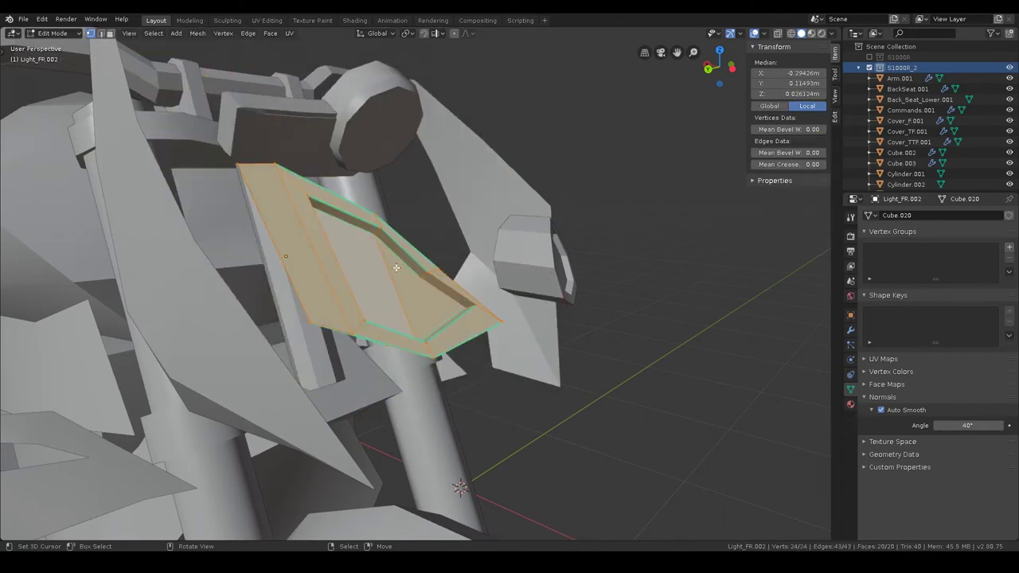
{"action": "left_click", "coordinate": [110, 32]}
{"action": "left_click", "coordinate": [358, 263]}
{"action": "left_click", "coordinate": [422, 279], "text": "shift"}
{"action": "middle_click_drag", "start_coordinate": [422, 278], "coordinate": [472, 348]}
Step: Try a sideways X move on the recess faces, then return to object mode
{"action": "key", "text": "g"}
{"action": "key", "text": "Escape"}
{"action": "key", "text": "g"}
{"action": "key", "text": "x"}
{"action": "key", "text": "Escape"}
{"action": "key", "text": "ctrl+Tab"}
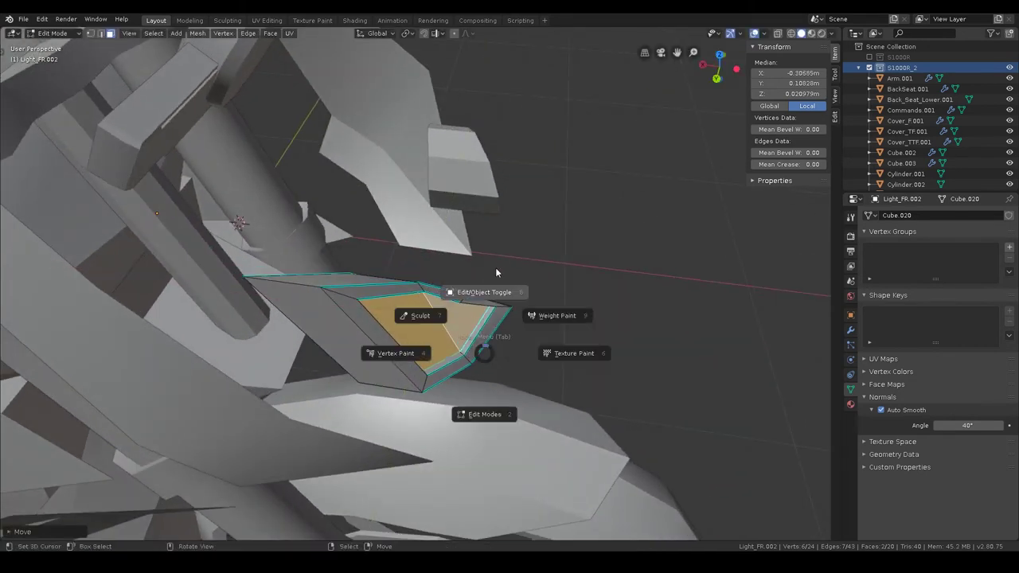
{"action": "left_click", "coordinate": [498, 253]}
Step: Re-edit the headlight inset in vertex mode and select a rim vertex
{"action": "mouse_move", "coordinate": [519, 281]}
{"action": "middle_mouse_down"}
{"action": "mouse_move", "coordinate": [391, 251]}
{"action": "mouse_move", "coordinate": [445, 292]}
{"action": "middle_mouse_up"}
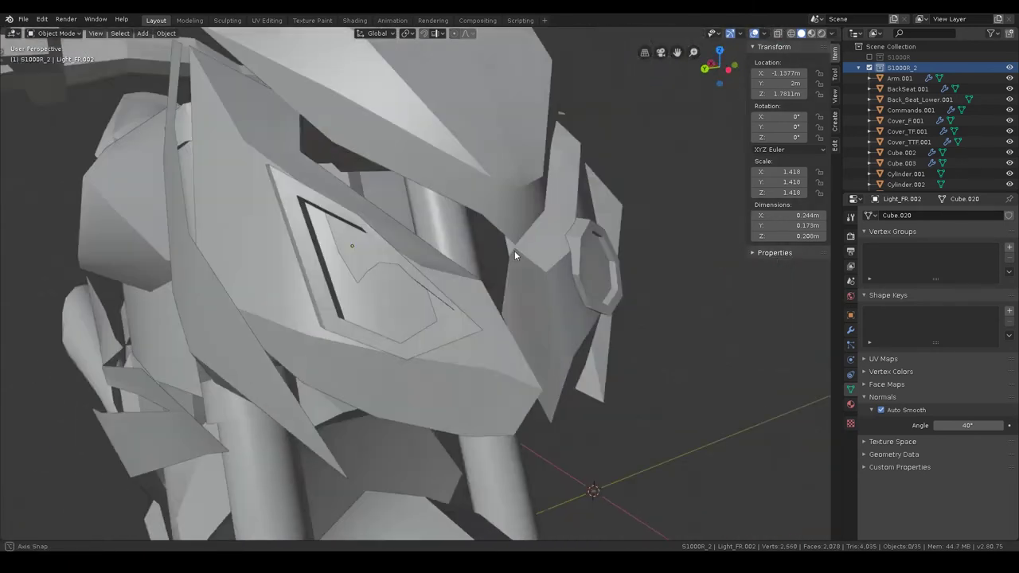
{"action": "left_click", "coordinate": [406, 303]}
{"action": "key", "text": "Tab"}
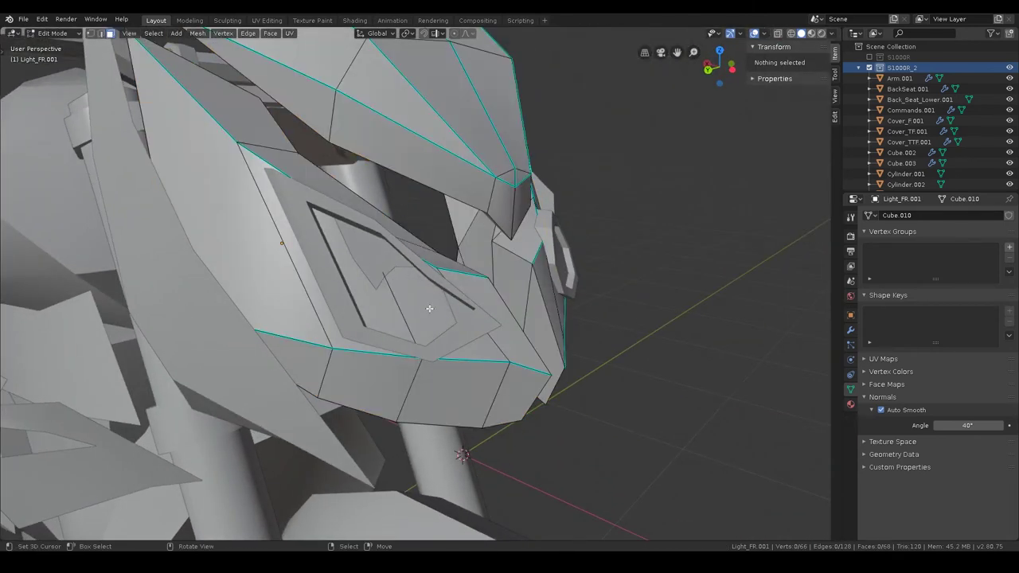
{"action": "key", "text": "Tab"}
{"action": "left_click", "coordinate": [426, 267]}
{"action": "key", "text": "Tab"}
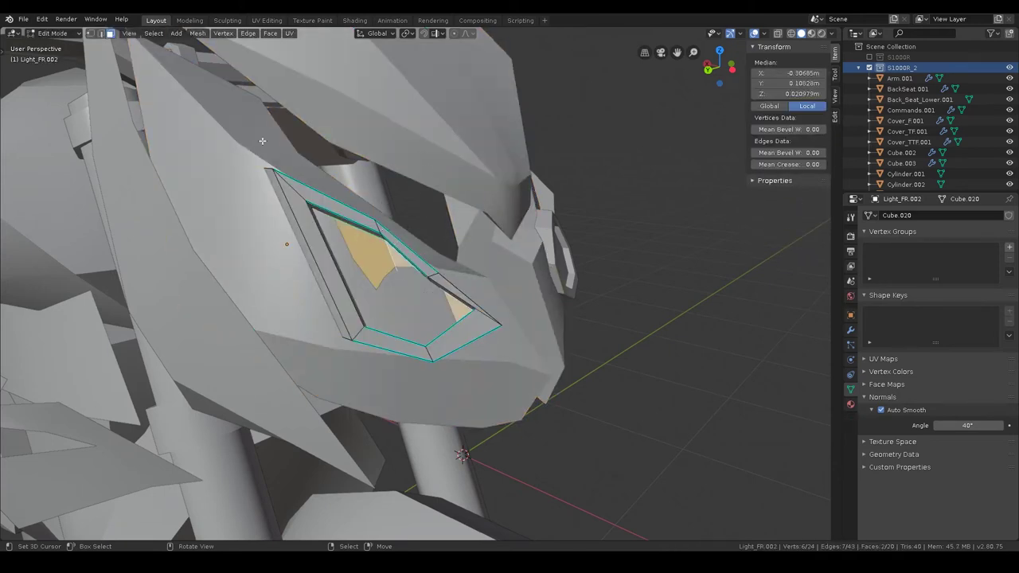
{"action": "left_click", "coordinate": [92, 34]}
{"action": "mouse_move", "coordinate": [386, 284]}
{"action": "middle_mouse_down"}
{"action": "mouse_move", "coordinate": [448, 307]}
{"action": "mouse_move", "coordinate": [441, 313]}
{"action": "mouse_move", "coordinate": [469, 329]}
{"action": "middle_mouse_up"}
{"action": "left_click", "coordinate": [470, 340]}
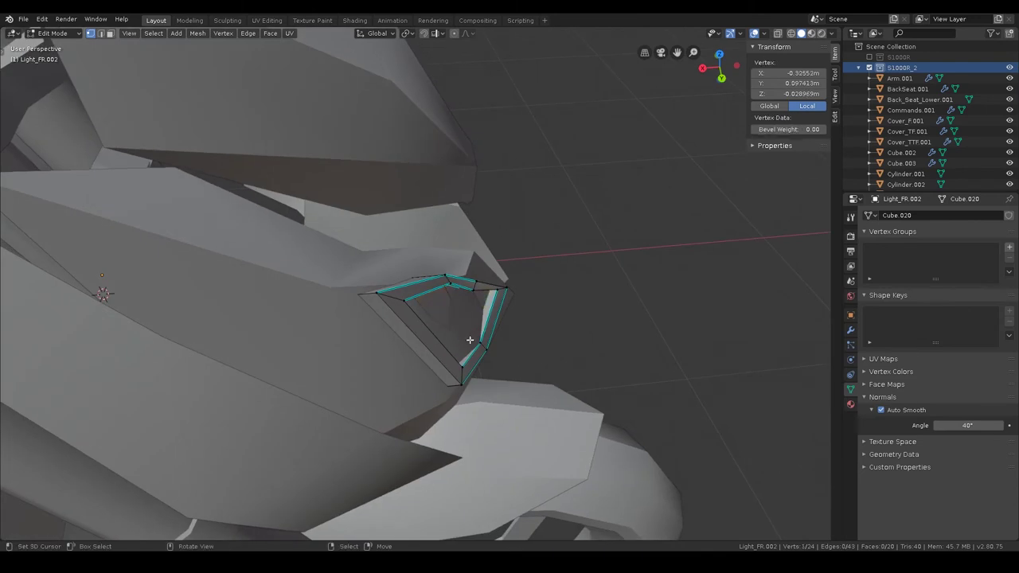
Step: Nudge the selected rim vertex along X over several moves
{"action": "key", "text": "g"}
{"action": "key", "text": "x"}
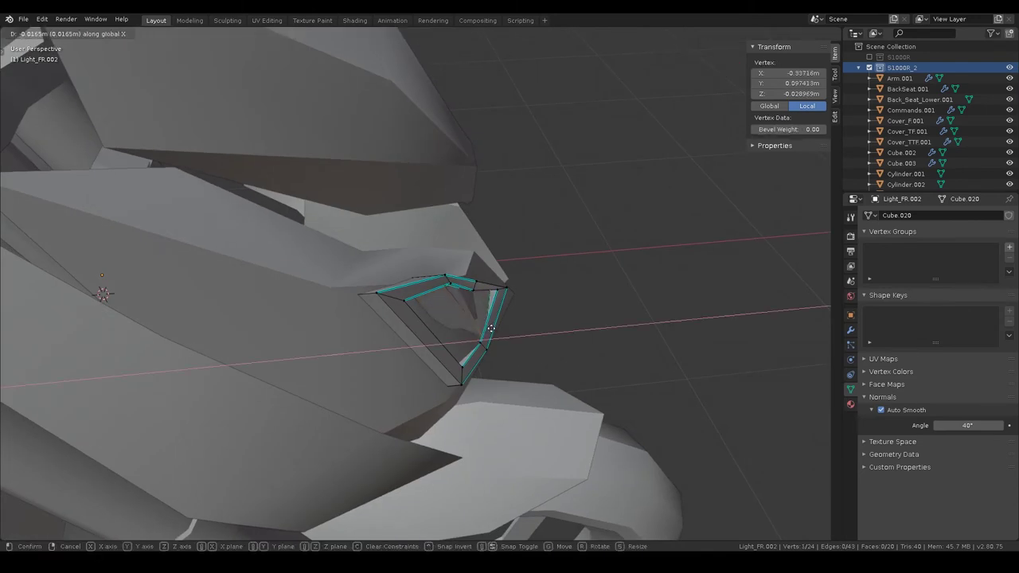
{"action": "left_click", "coordinate": [488, 326]}
{"action": "mouse_move", "coordinate": [488, 326]}
{"action": "middle_mouse_down"}
{"action": "mouse_move", "coordinate": [363, 273]}
{"action": "mouse_move", "coordinate": [342, 311]}
{"action": "middle_mouse_up"}
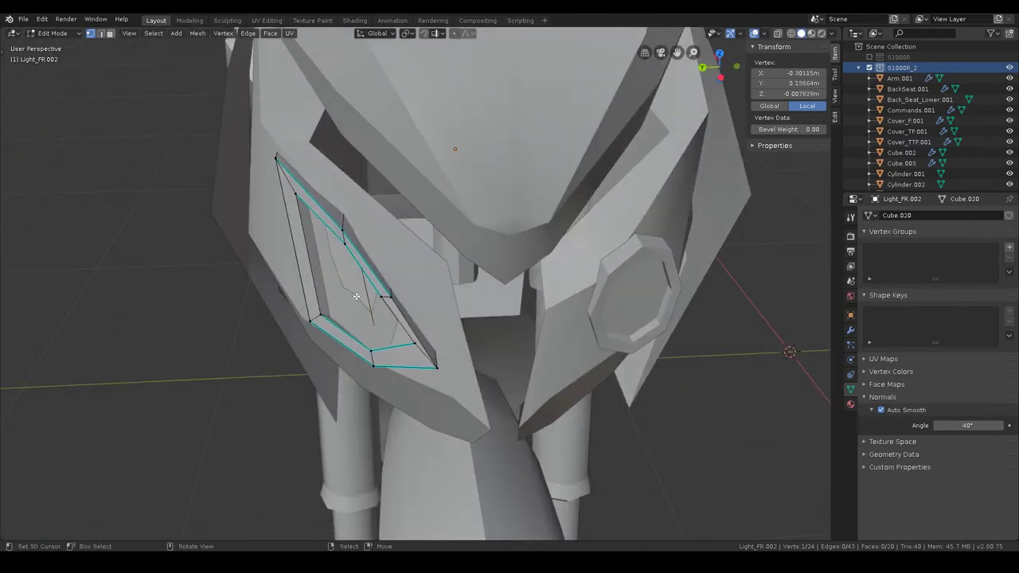
{"action": "key", "text": "g"}
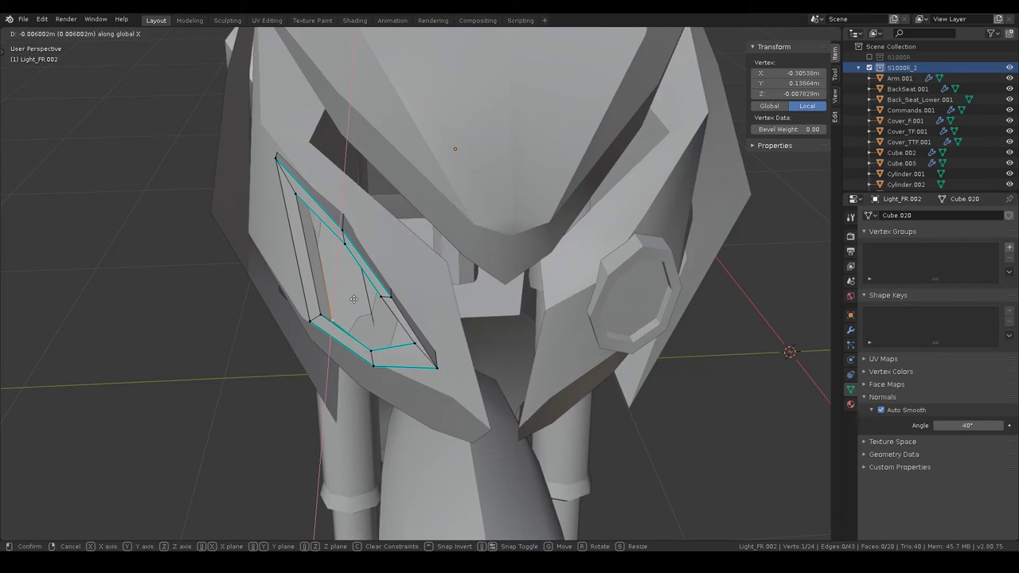
{"action": "left_click", "coordinate": [353, 298]}
{"action": "mouse_move", "coordinate": [345, 292]}
{"action": "middle_mouse_down"}
{"action": "mouse_move", "coordinate": [320, 218]}
{"action": "mouse_move", "coordinate": [454, 280]}
{"action": "middle_mouse_up"}
{"action": "key", "text": "g"}
{"action": "key", "text": "x"}
{"action": "left_click", "coordinate": [337, 214]}
Step: Select another rim vertex and shift it along X twice
{"action": "key", "text": "alt+a"}
{"action": "left_click", "coordinate": [453, 276]}
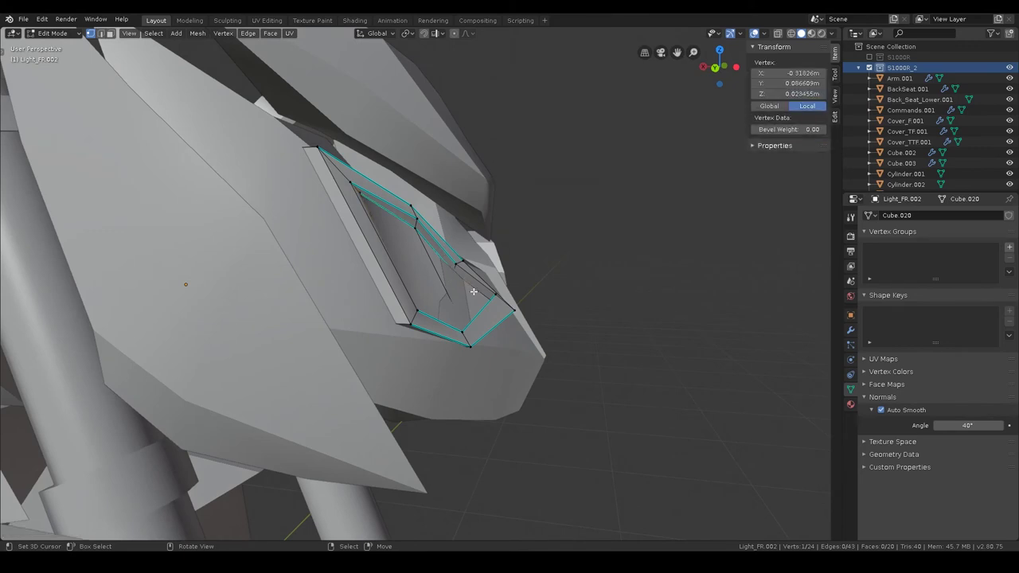
{"action": "key", "text": "g"}
{"action": "key", "text": "x"}
{"action": "left_click", "coordinate": [476, 290]}
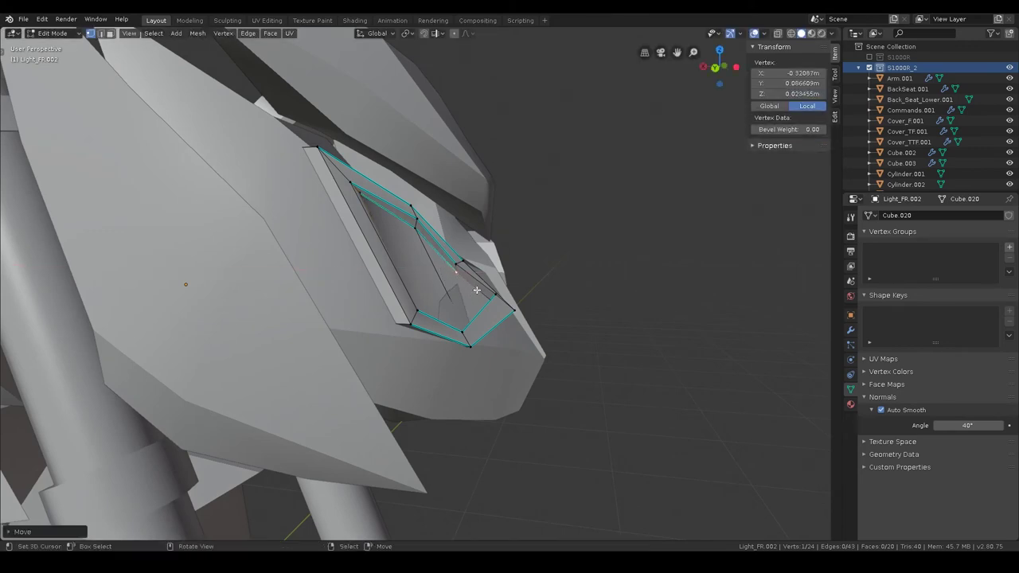
{"action": "middle_click_drag", "start_coordinate": [476, 290], "coordinate": [474, 333]}
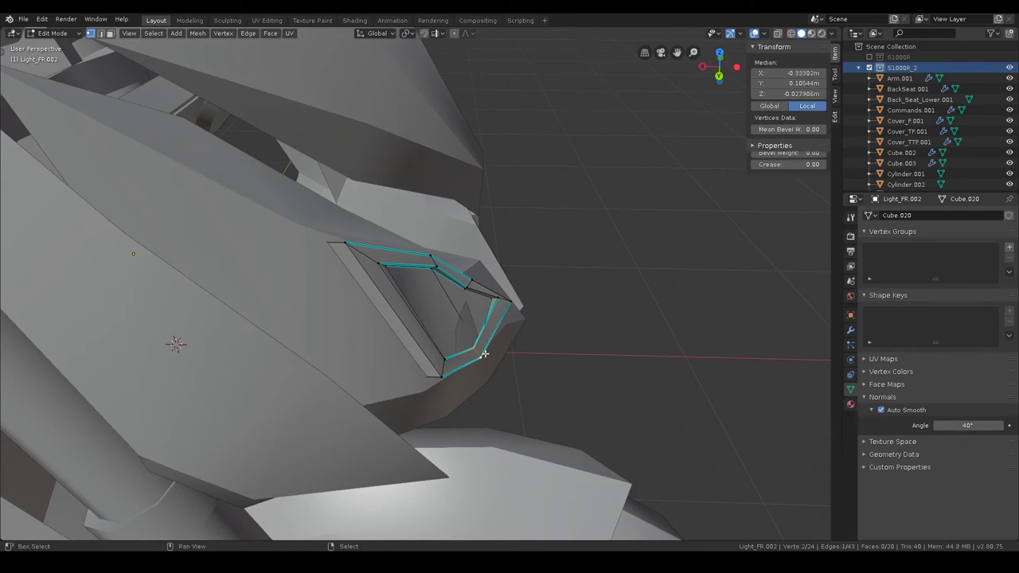
{"action": "key", "text": "g"}
{"action": "key", "text": "x"}
{"action": "left_click", "coordinate": [493, 352]}
Step: Pick a further rim vertex and fine-tune it along X
{"action": "key", "text": "alt+a"}
{"action": "left_click", "coordinate": [468, 342]}
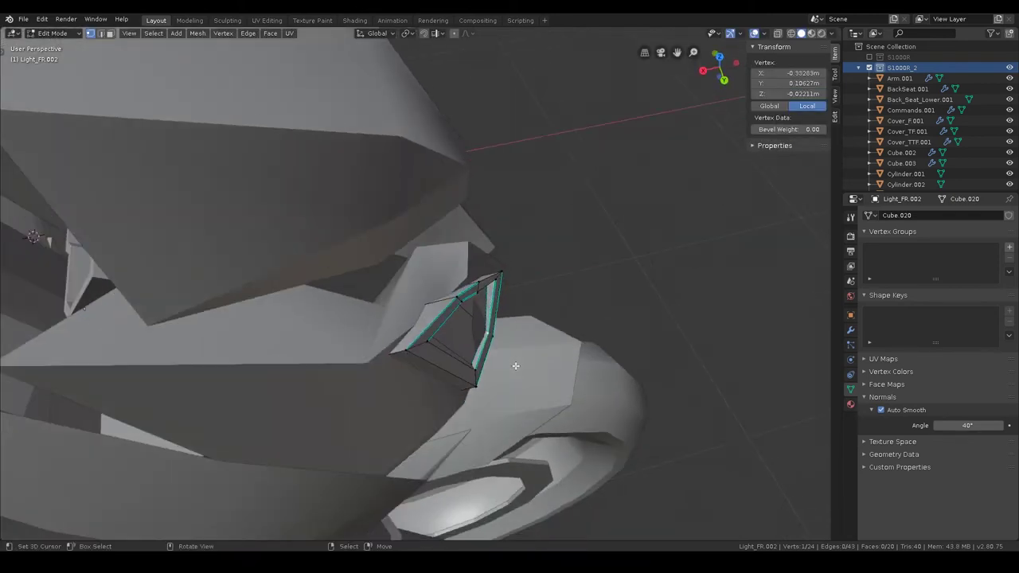
{"action": "scroll", "coordinate": [494, 340], "scroll_direction": "up", "scroll_amount": 5}
{"action": "mouse_move", "coordinate": [493, 340]}
{"action": "middle_mouse_down"}
{"action": "mouse_move", "coordinate": [518, 347]}
{"action": "mouse_move", "coordinate": [433, 318]}
{"action": "middle_mouse_up"}
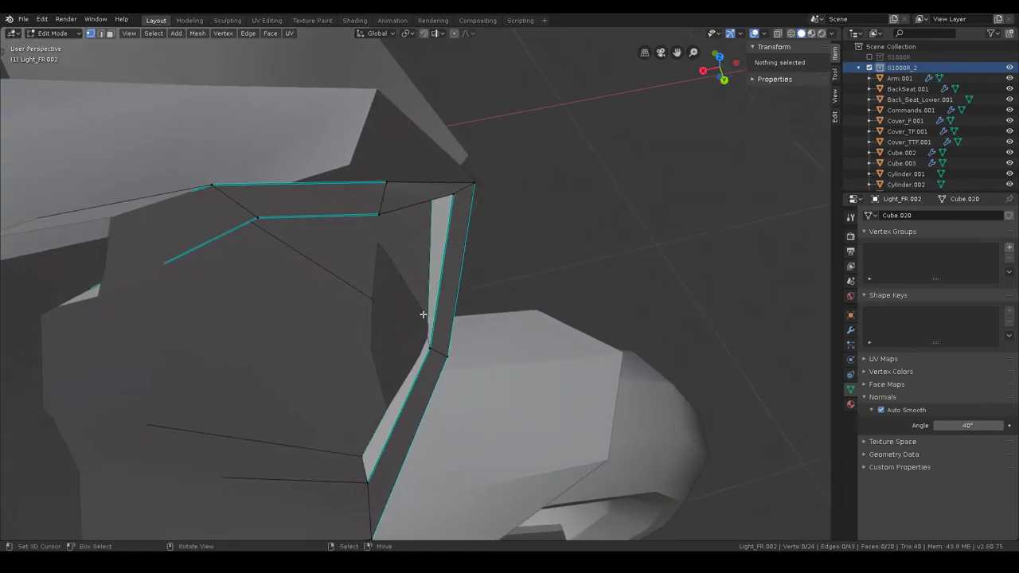
{"action": "key", "text": "g"}
{"action": "key", "text": "x"}
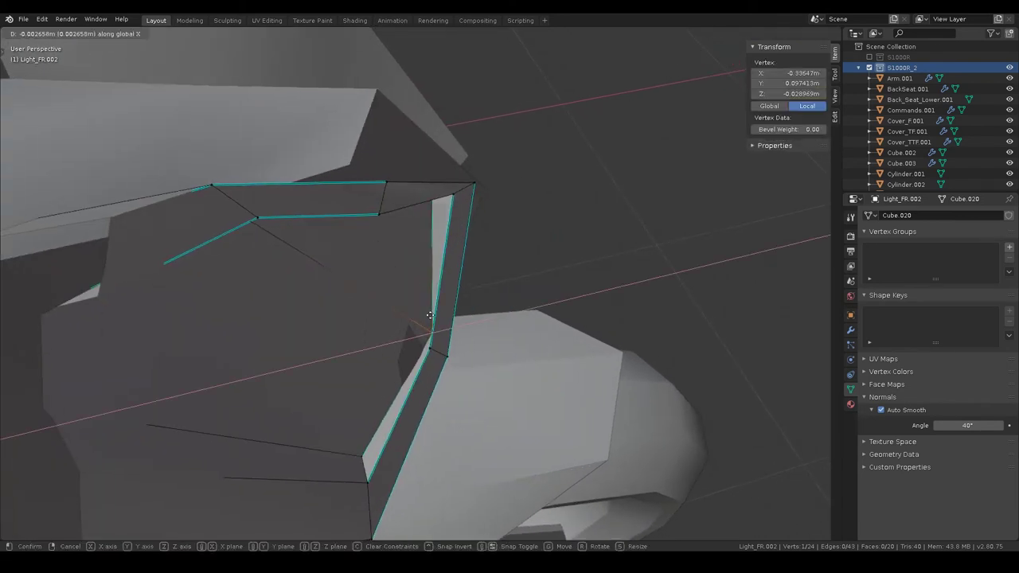
{"action": "left_click", "coordinate": [428, 315]}
{"action": "key", "text": "g"}
{"action": "key", "text": "x"}
{"action": "left_click", "coordinate": [473, 313]}
Step: Raise that rim vertex about 0.0077 m along Z
{"action": "key", "text": "g"}
{"action": "key", "text": "x"}
{"action": "key", "text": "y"}
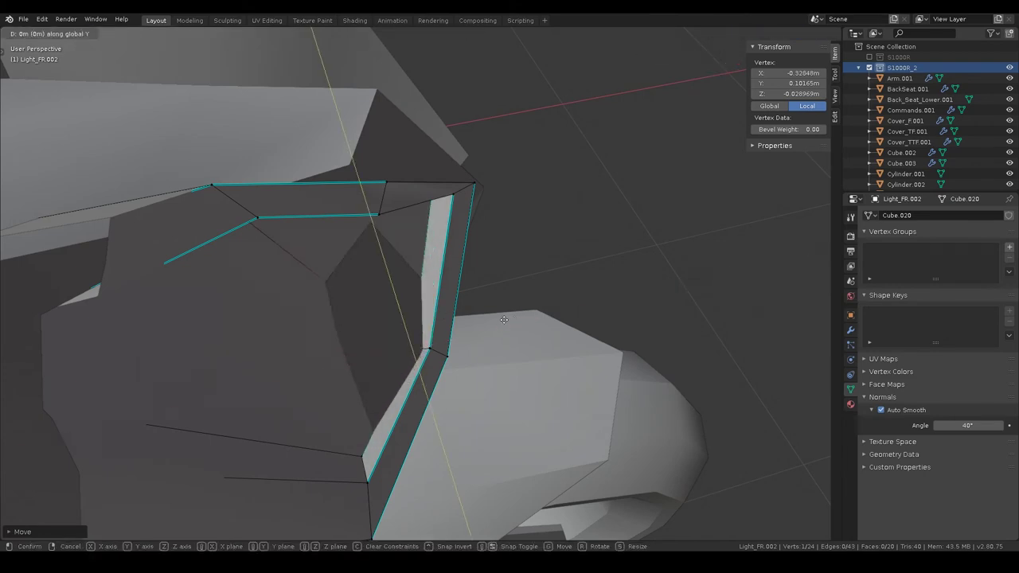
{"action": "key", "text": "z"}
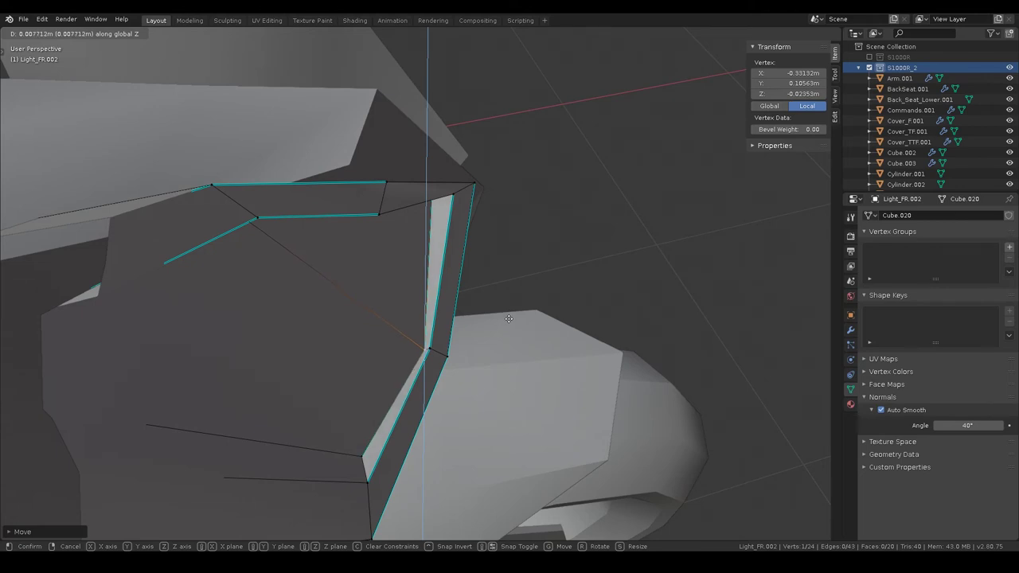
{"action": "left_click", "coordinate": [508, 318]}
Step: Return to object mode and edit the headlight panel Light_FR.002's mesh
{"action": "key", "text": "ctrl+Tab"}
{"action": "left_click", "coordinate": [432, 298]}
{"action": "mouse_move", "coordinate": [434, 199]}
{"action": "middle_mouse_down"}
{"action": "mouse_move", "coordinate": [424, 205]}
{"action": "mouse_move", "coordinate": [378, 183]}
{"action": "mouse_move", "coordinate": [390, 223]}
{"action": "middle_mouse_up"}
{"action": "left_click", "coordinate": [391, 222]}
{"action": "mouse_move", "coordinate": [412, 272]}
{"action": "middle_mouse_down"}
{"action": "mouse_move", "coordinate": [380, 285]}
{"action": "mouse_move", "coordinate": [384, 147]}
{"action": "middle_mouse_up"}
{"action": "scroll", "coordinate": [380, 285], "scroll_direction": "up", "scroll_amount": 3}
{"action": "key", "text": "Tab"}
{"action": "scroll", "coordinate": [384, 147], "scroll_direction": "down", "scroll_amount": 3}
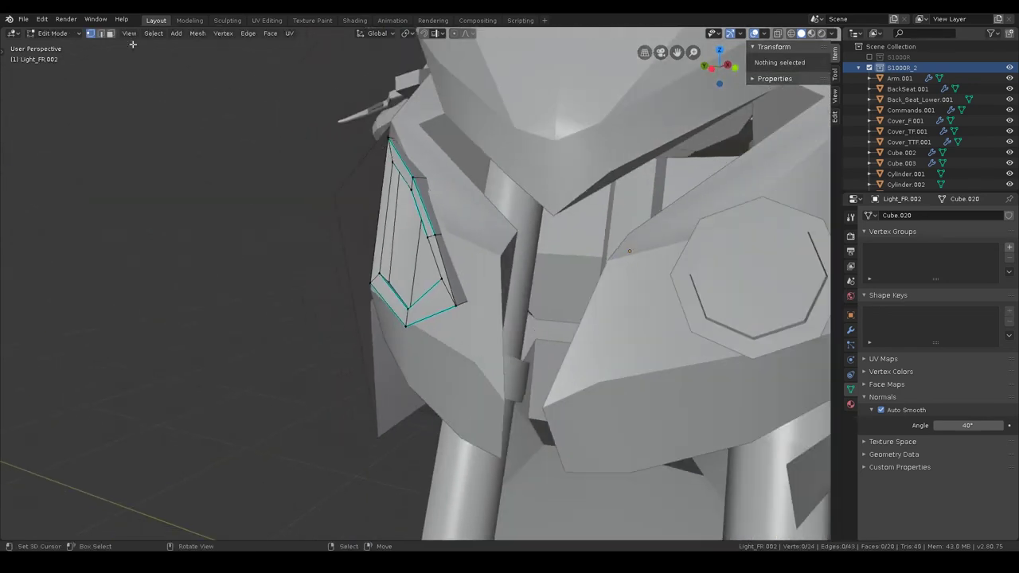
Step: Mark the panel's rim edges and a side edge as sharp
{"action": "left_click", "coordinate": [388, 195]}
{"action": "left_click", "coordinate": [395, 201], "text": "shift"}
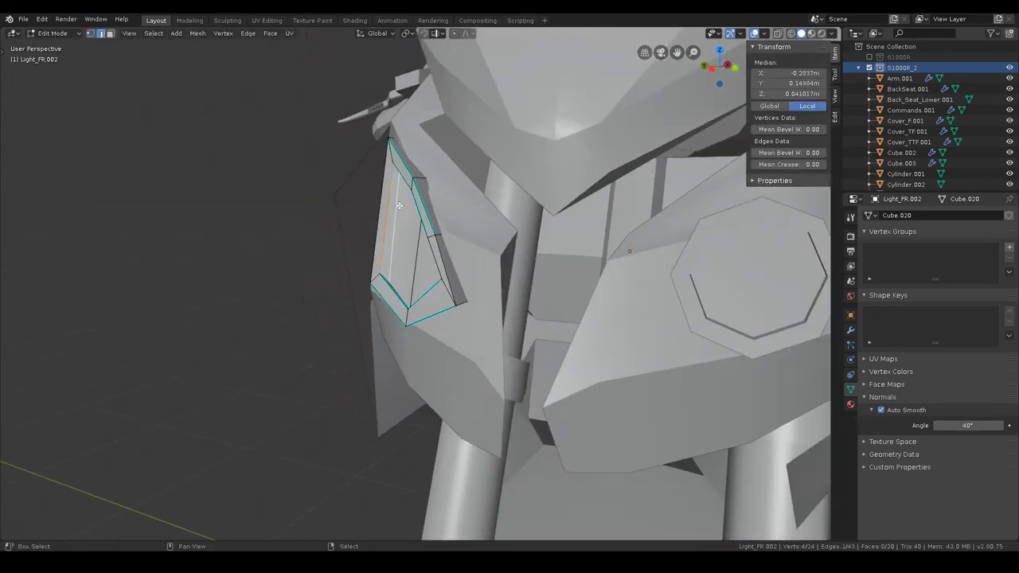
{"action": "key", "text": "ctrl+e"}
{"action": "left_click", "coordinate": [387, 217]}
{"action": "middle_click_drag", "start_coordinate": [388, 216], "coordinate": [467, 235]}
{"action": "key", "text": "alt+a"}
{"action": "scroll", "coordinate": [446, 231], "scroll_direction": "up", "scroll_amount": 3}
{"action": "left_click", "coordinate": [429, 269]}
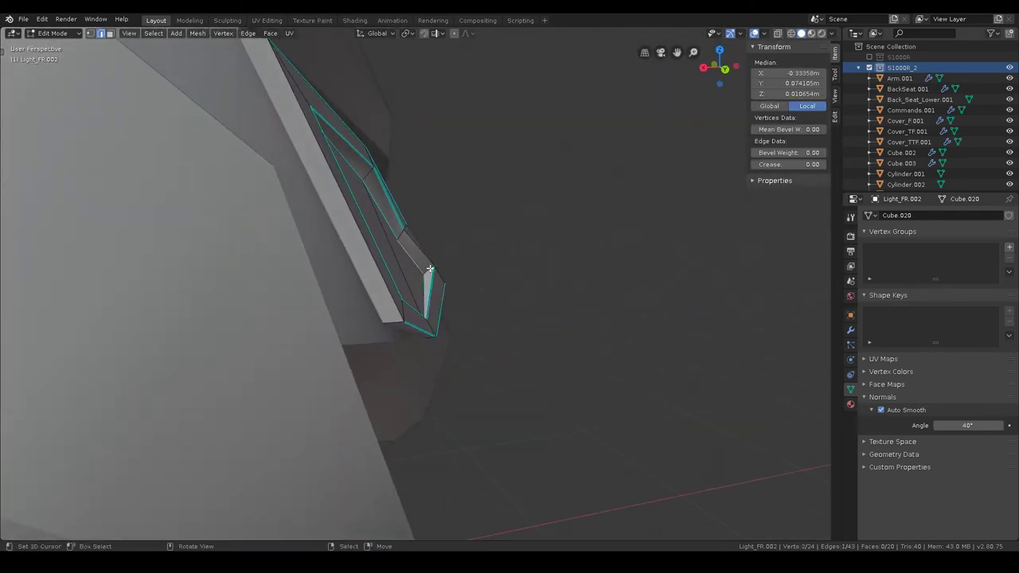
{"action": "key", "text": "ctrl+e"}
{"action": "left_click", "coordinate": [442, 262]}
Step: Return to object mode and save s1000r.blend
{"action": "key", "text": "Tab"}
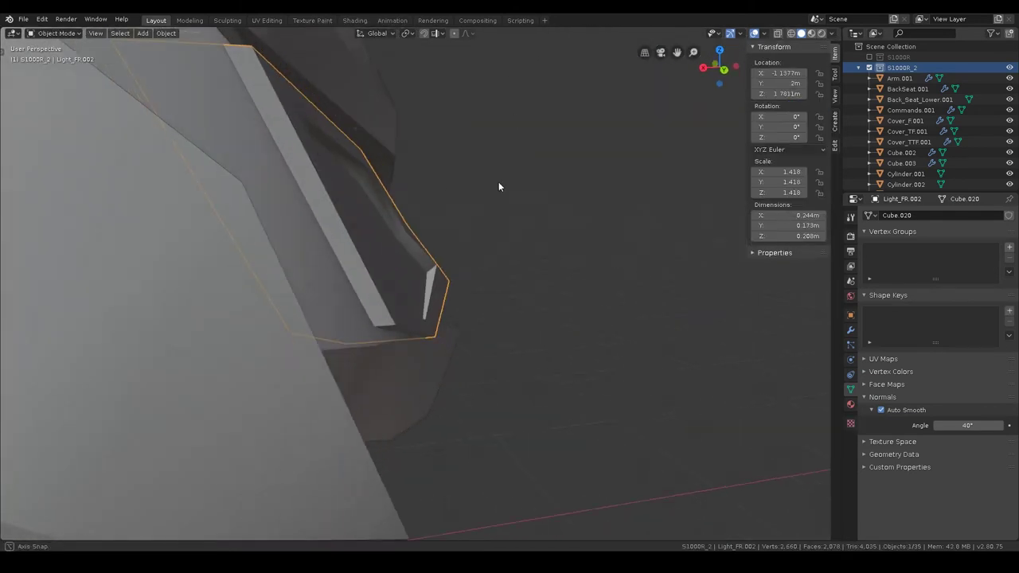
{"action": "scroll", "coordinate": [398, 179], "scroll_direction": "down", "scroll_amount": 5}
{"action": "key", "text": "ctrl+s"}
{"action": "mouse_move", "coordinate": [472, 214]}
{"action": "middle_mouse_down"}
{"action": "mouse_move", "coordinate": [453, 230]}
{"action": "mouse_move", "coordinate": [389, 213]}
{"action": "middle_mouse_up"}
{"action": "scroll", "coordinate": [389, 214], "scroll_direction": "down", "scroll_amount": 3}
{"action": "scroll", "coordinate": [414, 231], "scroll_direction": "down", "scroll_amount": 2}
{"action": "middle_click_drag", "start_coordinate": [451, 253], "coordinate": [588, 262]}
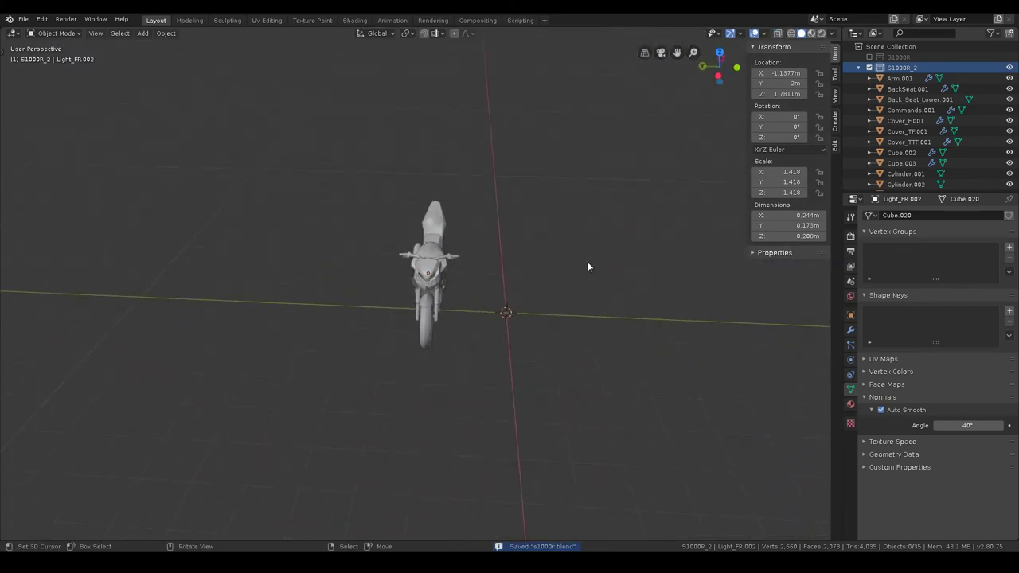
Step: Collapse the S1000R_2 collection in the Outliner and hide the N sidebar
{"action": "left_click", "coordinate": [858, 68]}
{"action": "scroll", "coordinate": [498, 235], "scroll_direction": "up", "scroll_amount": 3}
{"action": "mouse_move", "coordinate": [498, 235]}
{"action": "middle_mouse_down"}
{"action": "mouse_move", "coordinate": [456, 266]}
{"action": "mouse_move", "coordinate": [422, 258]}
{"action": "mouse_move", "coordinate": [519, 318]}
{"action": "mouse_move", "coordinate": [566, 323]}
{"action": "middle_mouse_up"}
{"action": "scroll", "coordinate": [519, 317], "scroll_direction": "up", "scroll_amount": 2}
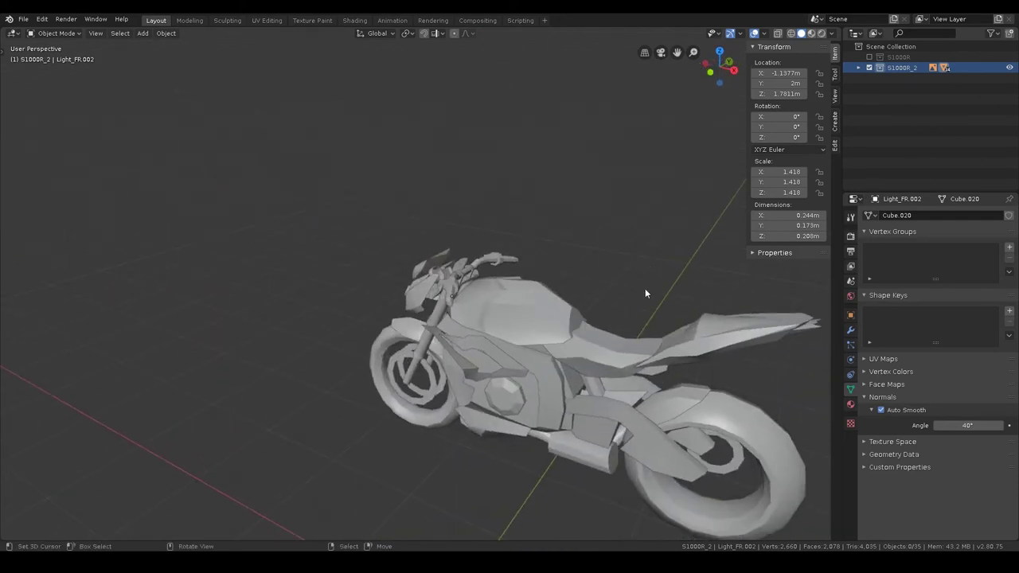
{"action": "key", "text": "n"}
{"action": "mouse_move", "coordinate": [644, 290]}
{"action": "middle_mouse_down"}
{"action": "mouse_move", "coordinate": [585, 314]}
{"action": "mouse_move", "coordinate": [645, 311]}
{"action": "middle_mouse_up"}
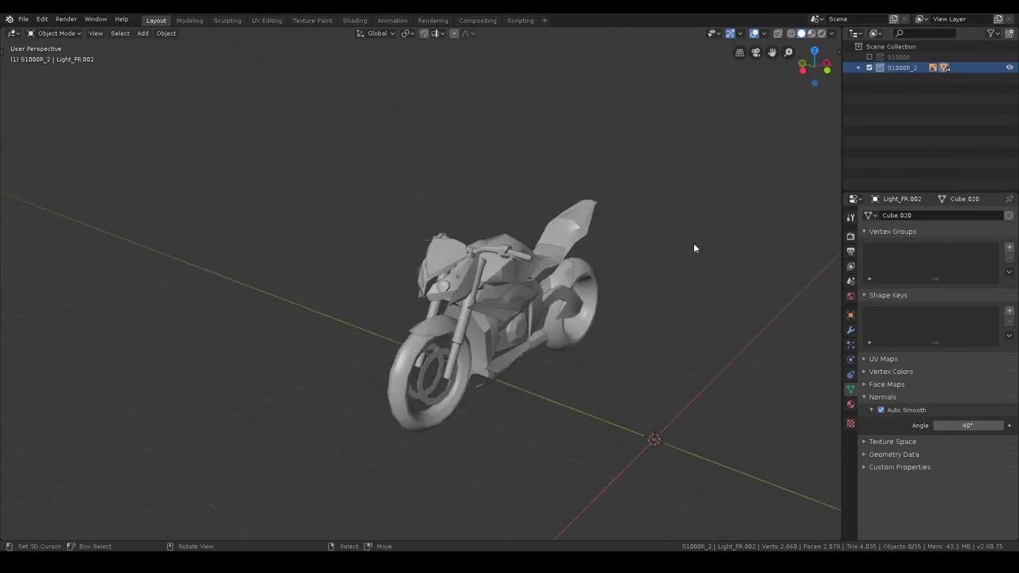
{"action": "middle_click_drag", "start_coordinate": [566, 253], "coordinate": [500, 293]}
{"action": "scroll", "coordinate": [500, 293], "scroll_direction": "up", "scroll_amount": 3}
Step: Edit the octagonal lamp Cylinder.002 and give it the Blank material
{"action": "left_click", "coordinate": [493, 285]}
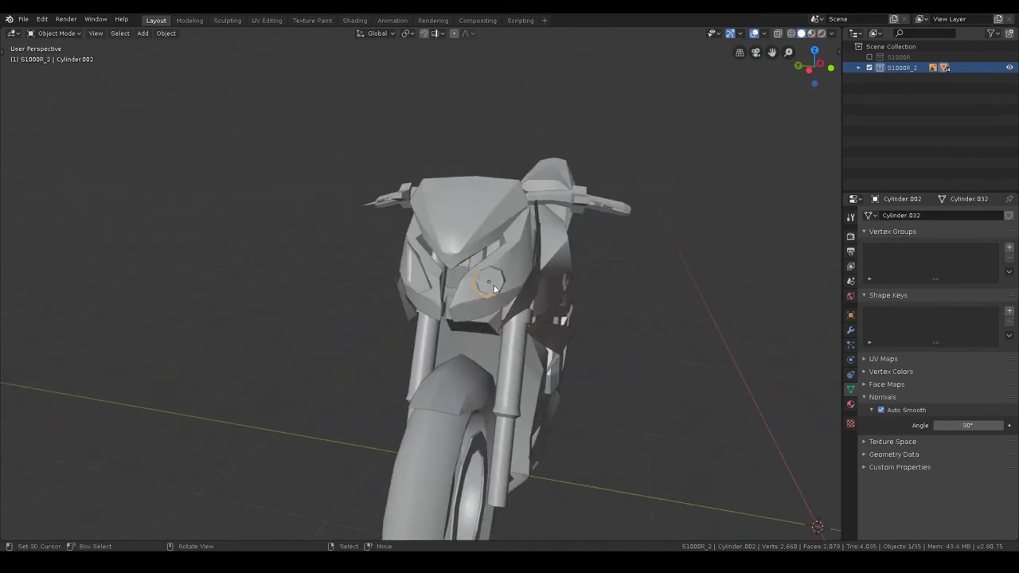
{"action": "key", "text": "ctrl+Tab"}
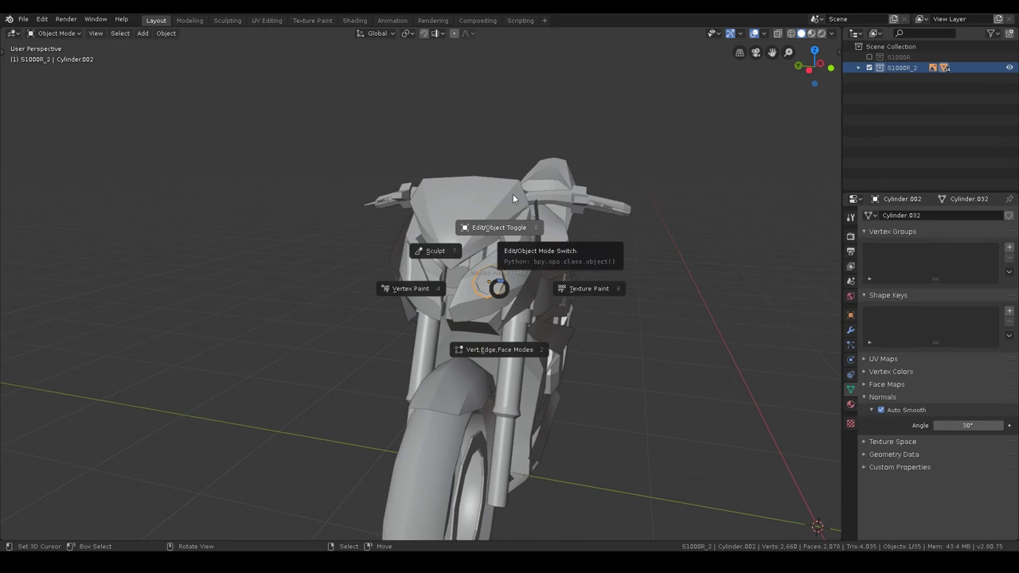
{"action": "left_click", "coordinate": [513, 193]}
{"action": "left_click", "coordinate": [850, 403]}
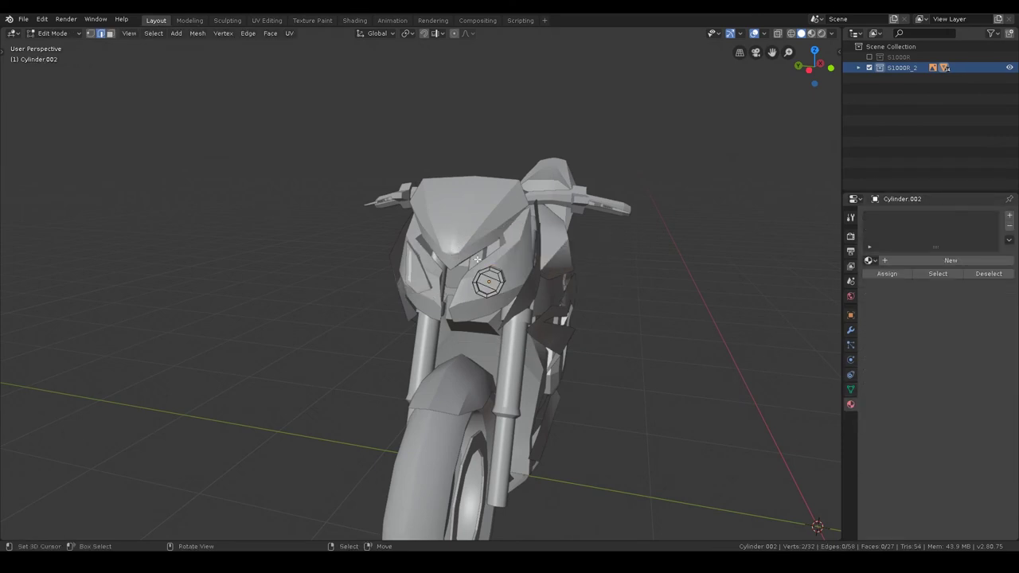
{"action": "left_click", "coordinate": [868, 260]}
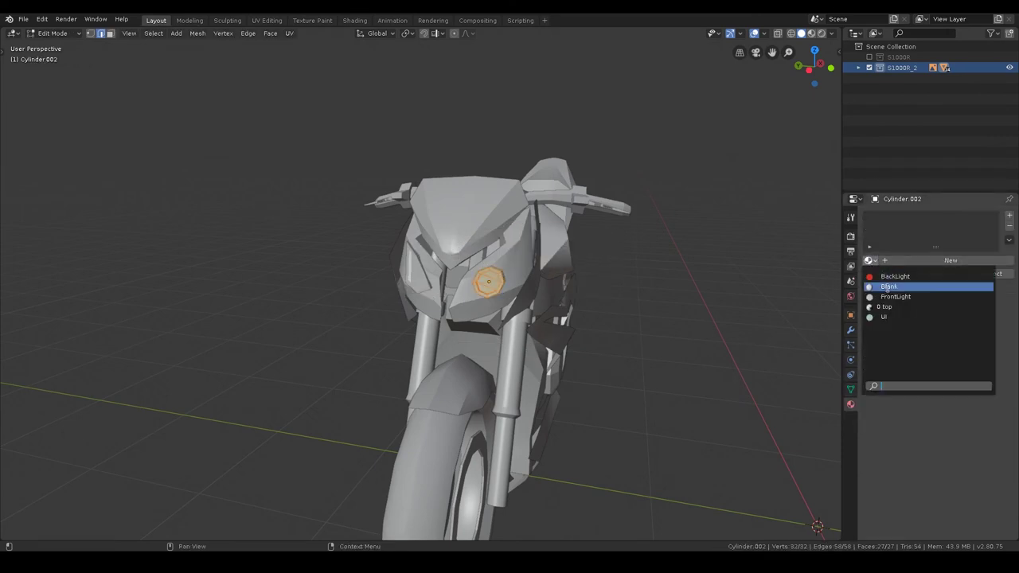
{"action": "left_click", "coordinate": [889, 289]}
Step: Add a second slot and assign FrontLight to the lamp's inner octagon face
{"action": "scroll", "coordinate": [832, 288], "scroll_direction": "up", "scroll_amount": 5}
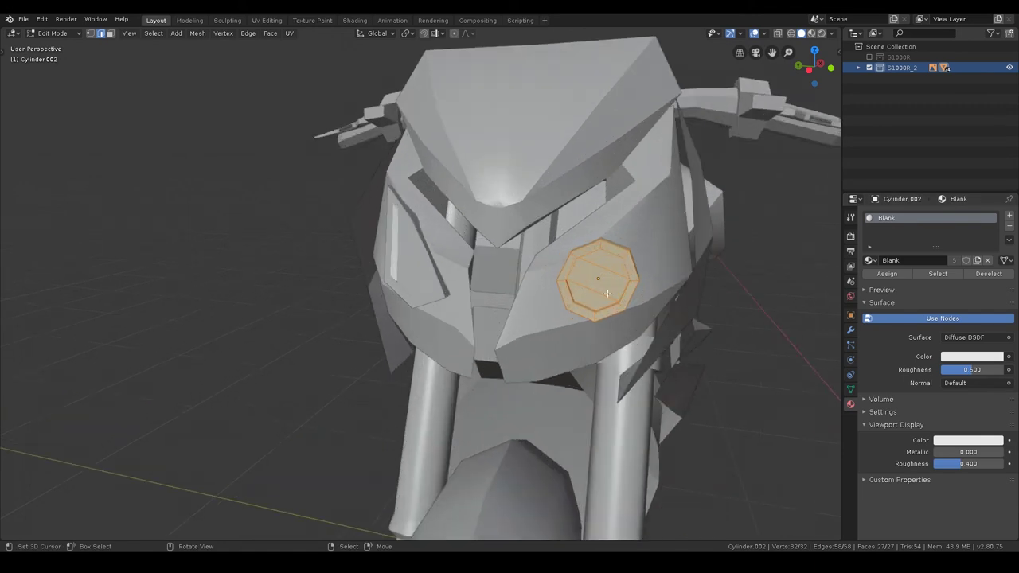
{"action": "middle_click_drag", "start_coordinate": [796, 278], "coordinate": [733, 268]}
{"action": "left_click", "coordinate": [1010, 215]}
{"action": "key", "text": "alt+a"}
{"action": "key", "text": "c"}
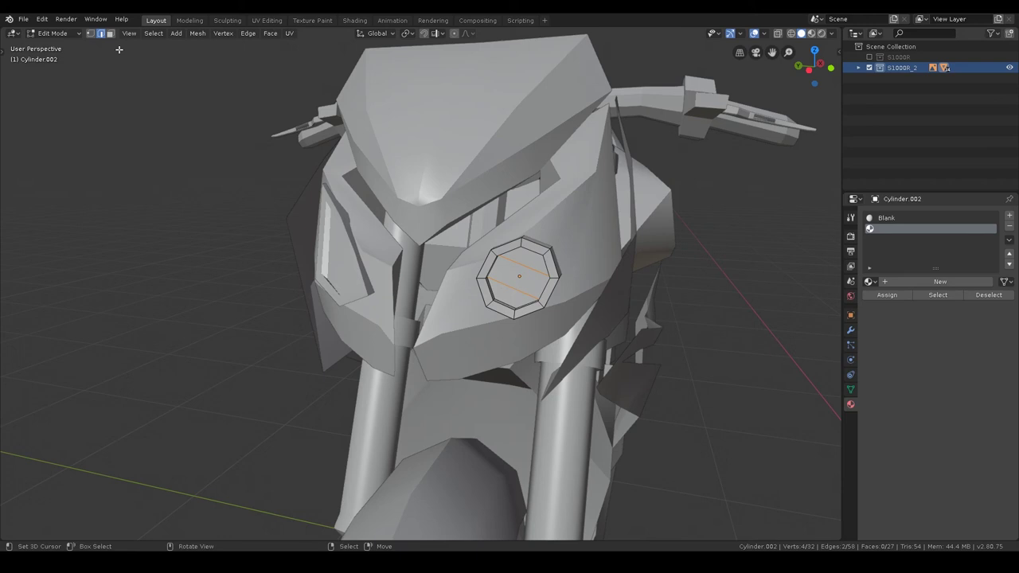
{"action": "key", "text": "c"}
{"action": "left_click_drag", "start_coordinate": [549, 281], "coordinate": [518, 281]}
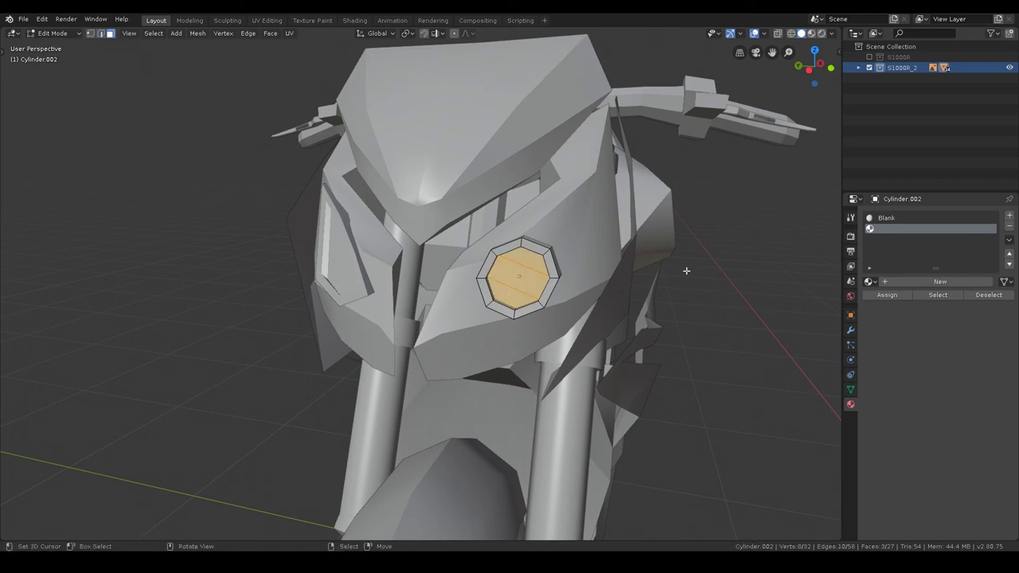
{"action": "left_click", "coordinate": [872, 280]}
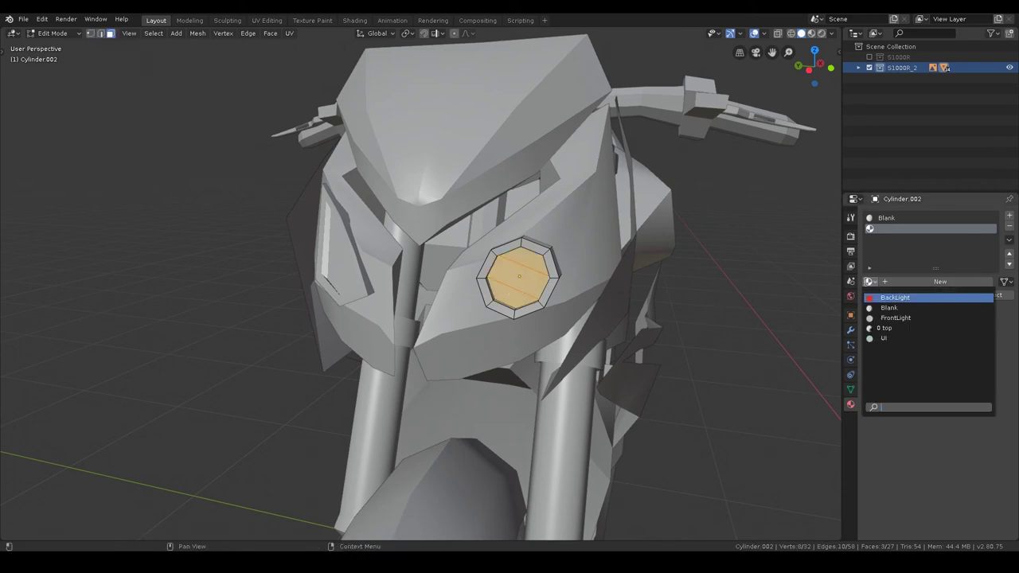
{"action": "left_click", "coordinate": [889, 319]}
{"action": "left_click", "coordinate": [892, 294]}
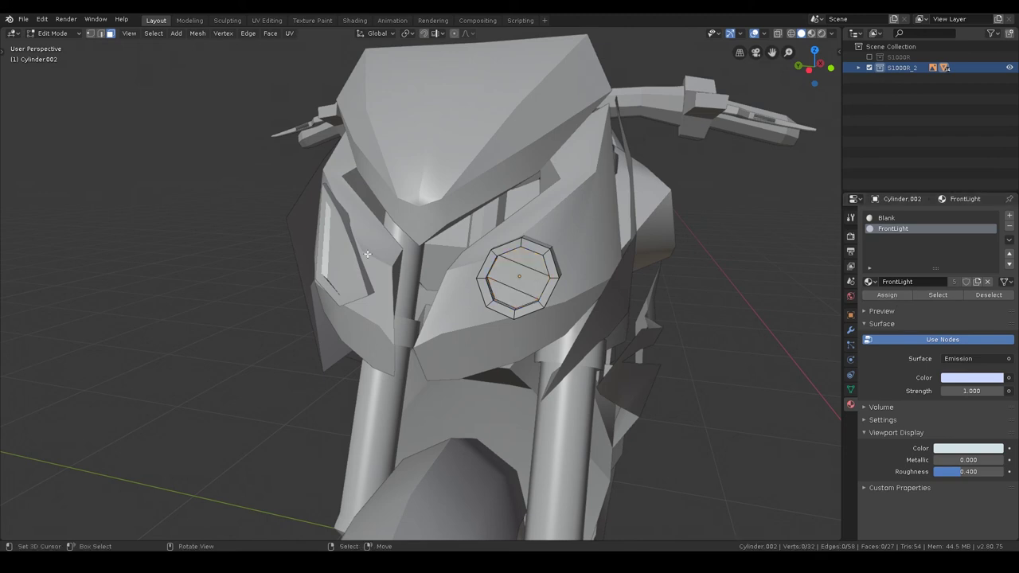
Step: Switch to editing the eye-shaped headlight panel Light_FR.002
{"action": "middle_click_drag", "start_coordinate": [414, 287], "coordinate": [334, 279]}
{"action": "key", "text": "ctrl+Tab"}
{"action": "left_click", "coordinate": [328, 272]}
{"action": "key", "text": "Tab"}
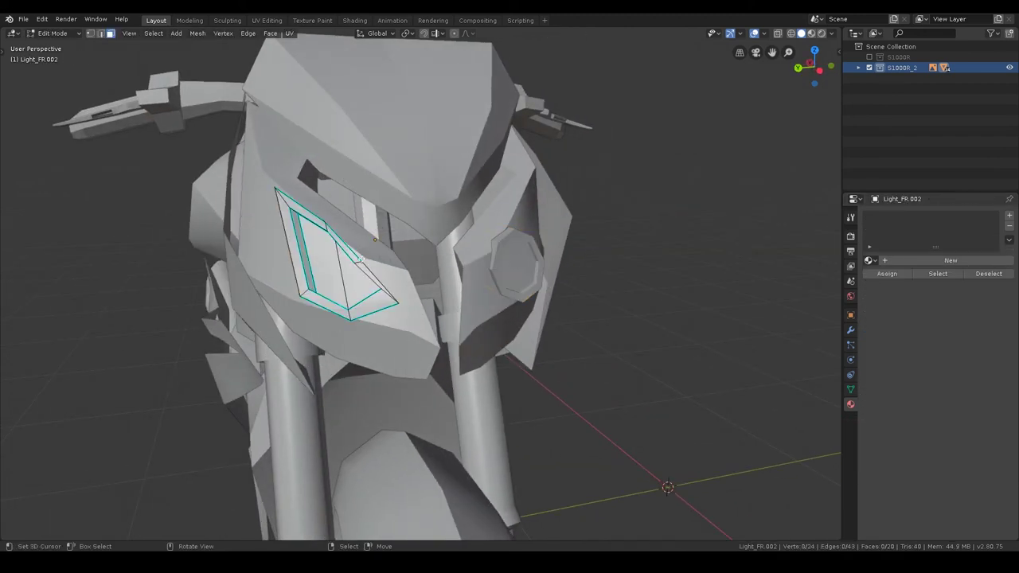
Step: Give Light_FR.002 the Blank material and a second FrontLight slot, then leave edit mode
{"action": "key", "text": "a"}
{"action": "left_click", "coordinate": [871, 261]}
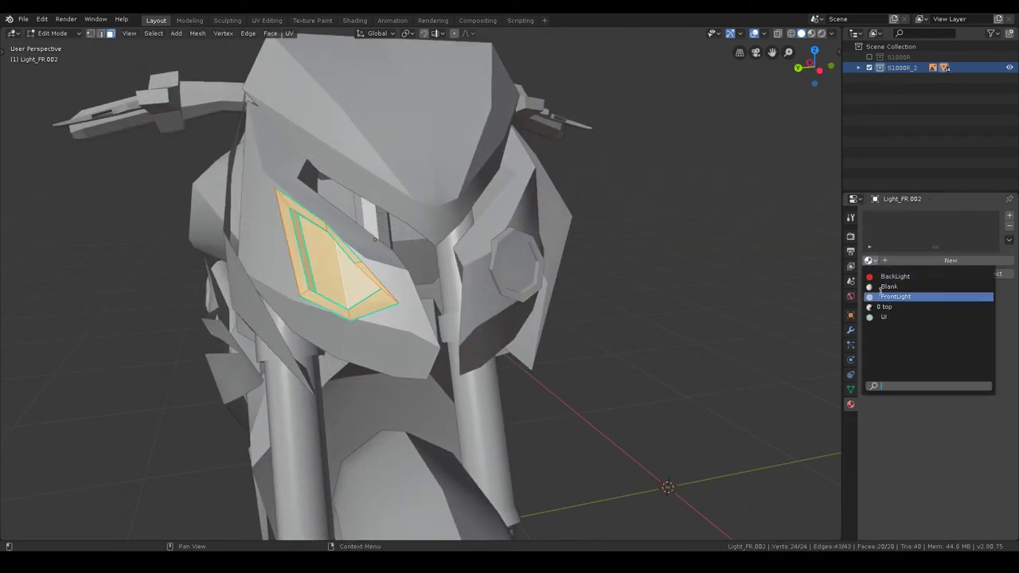
{"action": "left_click", "coordinate": [885, 287]}
{"action": "left_click", "coordinate": [1008, 216]}
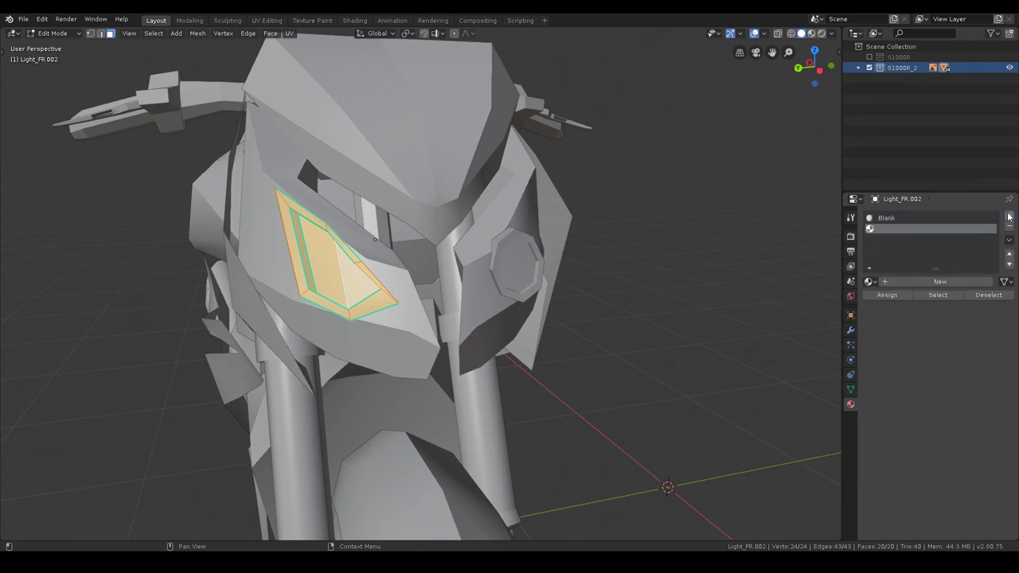
{"action": "left_click", "coordinate": [871, 282]}
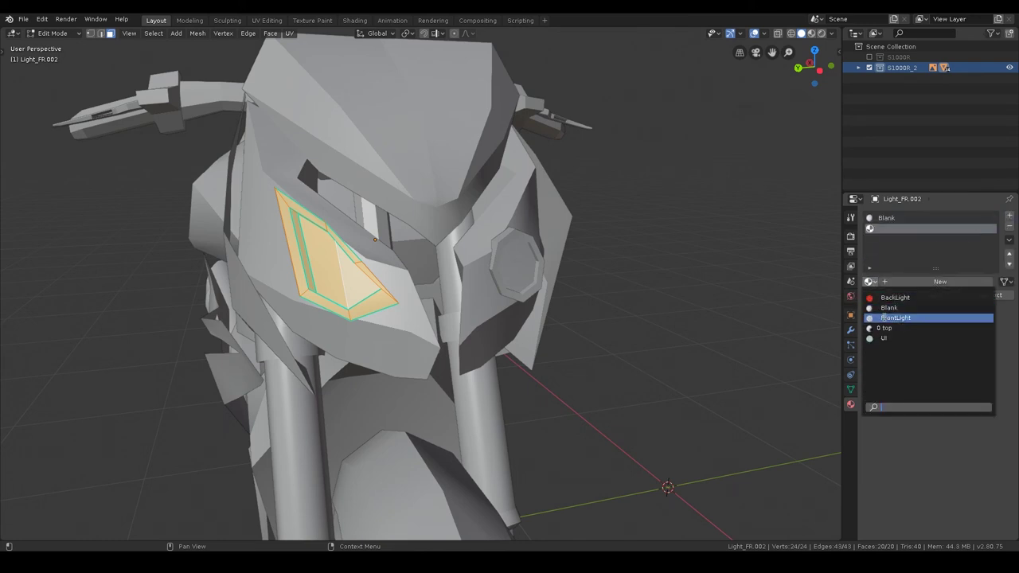
{"action": "left_click", "coordinate": [890, 316]}
{"action": "key", "text": "alt+a"}
{"action": "key", "text": "c"}
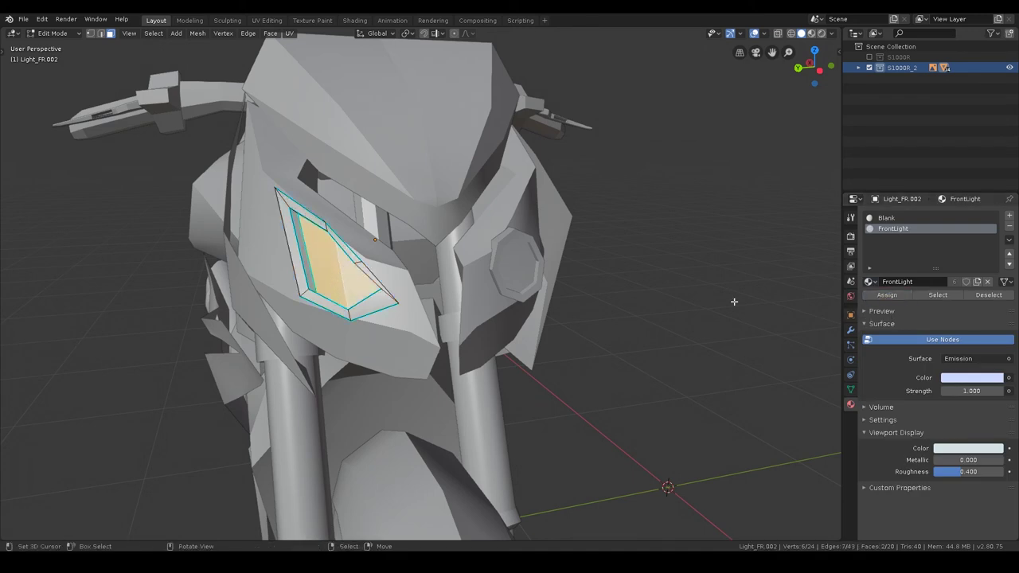
{"action": "key", "text": "Tab"}
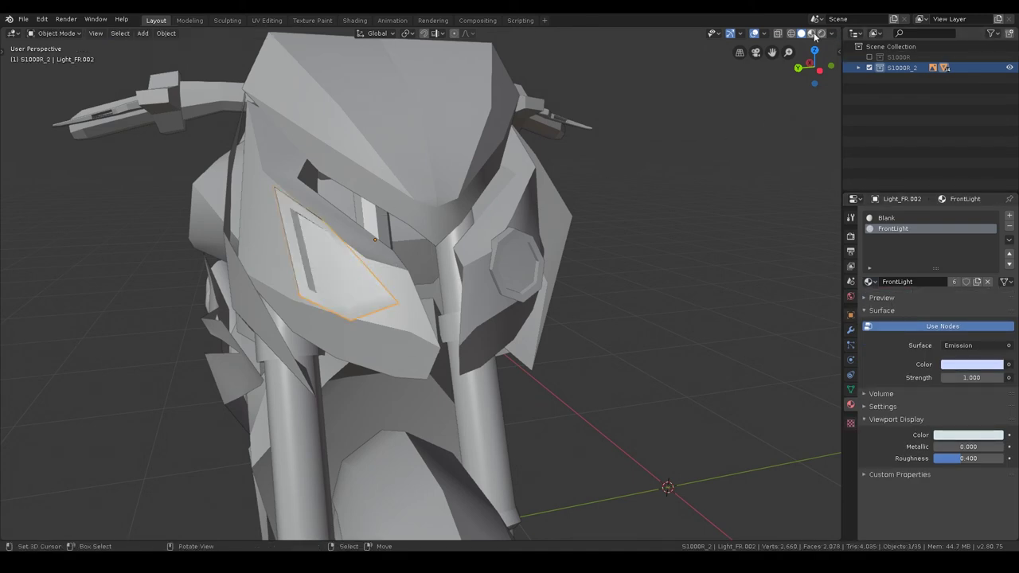
Step: Switch to Material Preview shading and save s1000r.blend
{"action": "left_click", "coordinate": [811, 33]}
{"action": "mouse_move", "coordinate": [434, 233]}
{"action": "middle_mouse_down"}
{"action": "mouse_move", "coordinate": [562, 257]}
{"action": "mouse_move", "coordinate": [476, 256]}
{"action": "mouse_move", "coordinate": [514, 268]}
{"action": "mouse_move", "coordinate": [429, 277]}
{"action": "mouse_move", "coordinate": [610, 293]}
{"action": "mouse_move", "coordinate": [528, 291]}
{"action": "mouse_move", "coordinate": [582, 295]}
{"action": "middle_mouse_up"}
{"action": "scroll", "coordinate": [561, 256], "scroll_direction": "down", "scroll_amount": 5}
{"action": "scroll", "coordinate": [471, 255], "scroll_direction": "down", "scroll_amount": 4}
{"action": "key", "text": "ctrl+s"}
Step: Toggle the original S1000R collection's visibility to compare both motorcycles
{"action": "scroll", "coordinate": [573, 279], "scroll_direction": "down", "scroll_amount": 2}
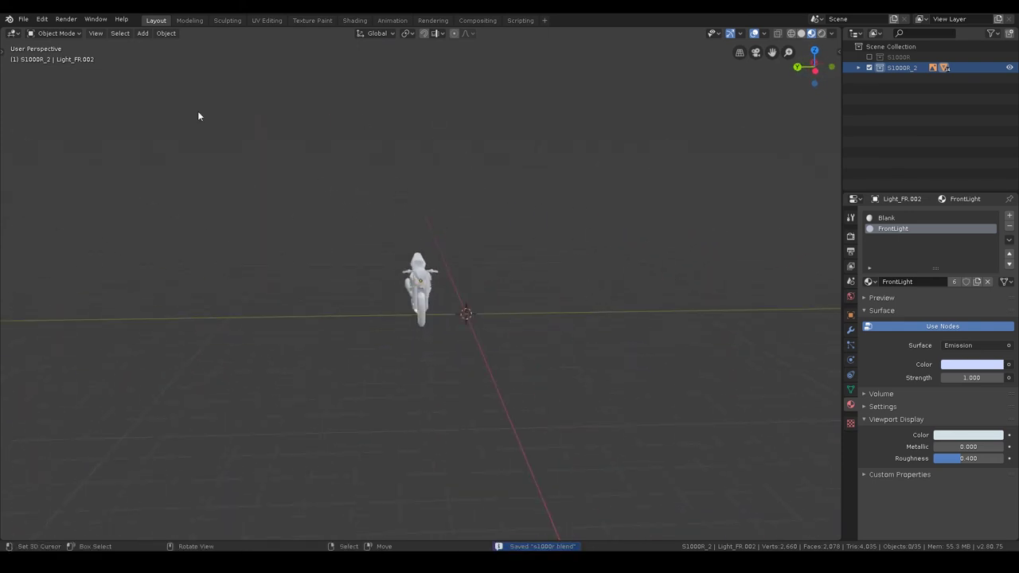
{"action": "left_click", "coordinate": [879, 57]}
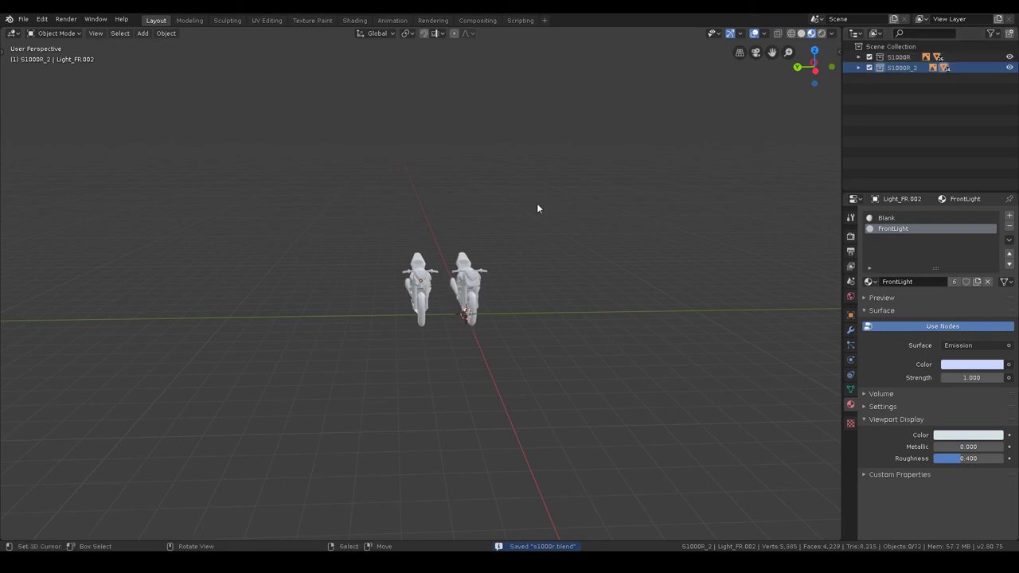
{"action": "scroll", "coordinate": [557, 239], "scroll_direction": "up", "scroll_amount": 5}
{"action": "mouse_move", "coordinate": [580, 271]}
{"action": "middle_mouse_down"}
{"action": "mouse_move", "coordinate": [542, 263]}
{"action": "mouse_move", "coordinate": [650, 265]}
{"action": "mouse_move", "coordinate": [564, 262]}
{"action": "mouse_move", "coordinate": [598, 273]}
{"action": "mouse_move", "coordinate": [562, 269]}
{"action": "mouse_move", "coordinate": [506, 298]}
{"action": "mouse_move", "coordinate": [542, 312]}
{"action": "mouse_move", "coordinate": [470, 261]}
{"action": "mouse_move", "coordinate": [446, 263]}
{"action": "mouse_move", "coordinate": [574, 284]}
{"action": "mouse_move", "coordinate": [680, 228]}
{"action": "middle_mouse_up"}
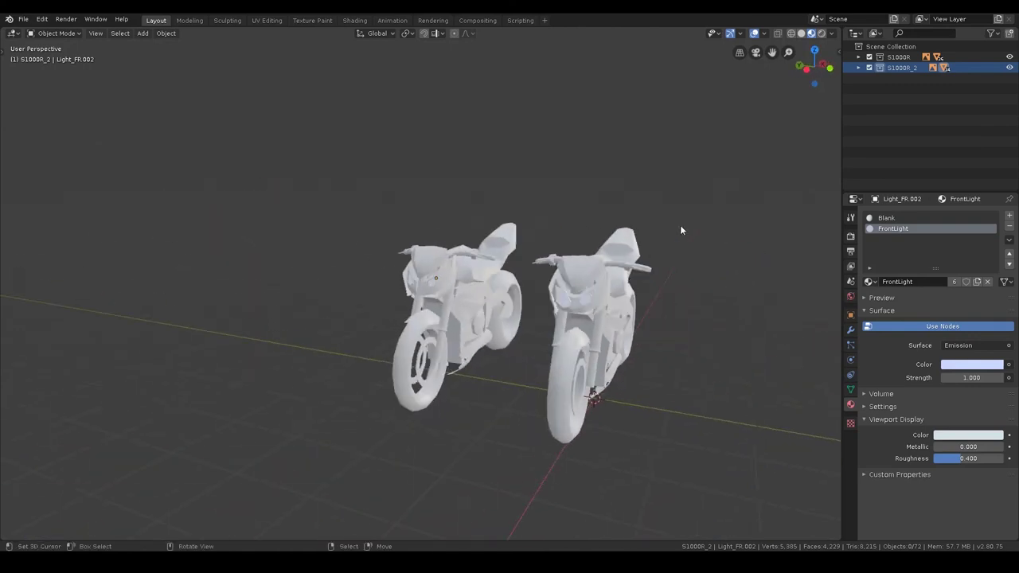
{"action": "left_click", "coordinate": [870, 56]}
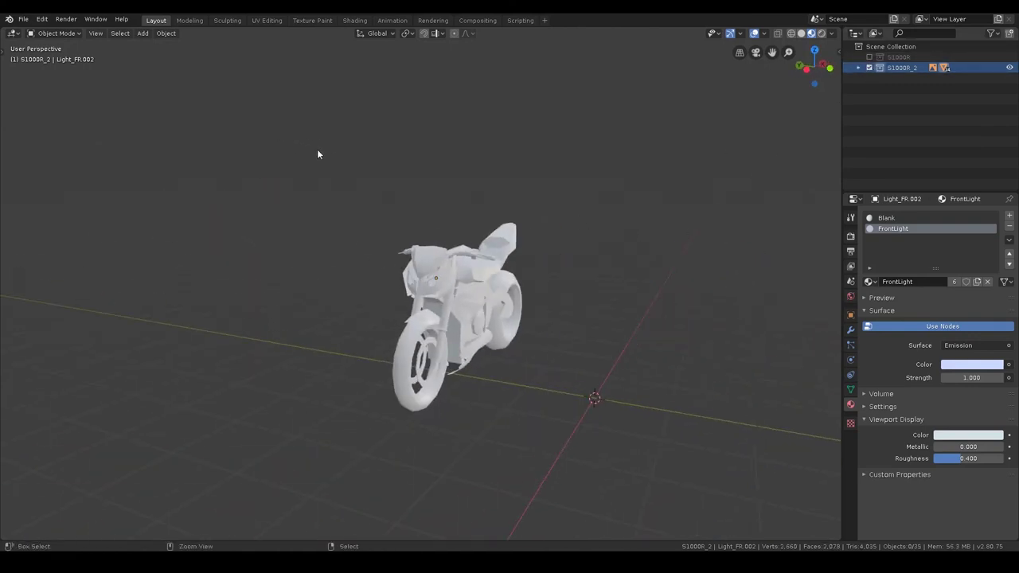